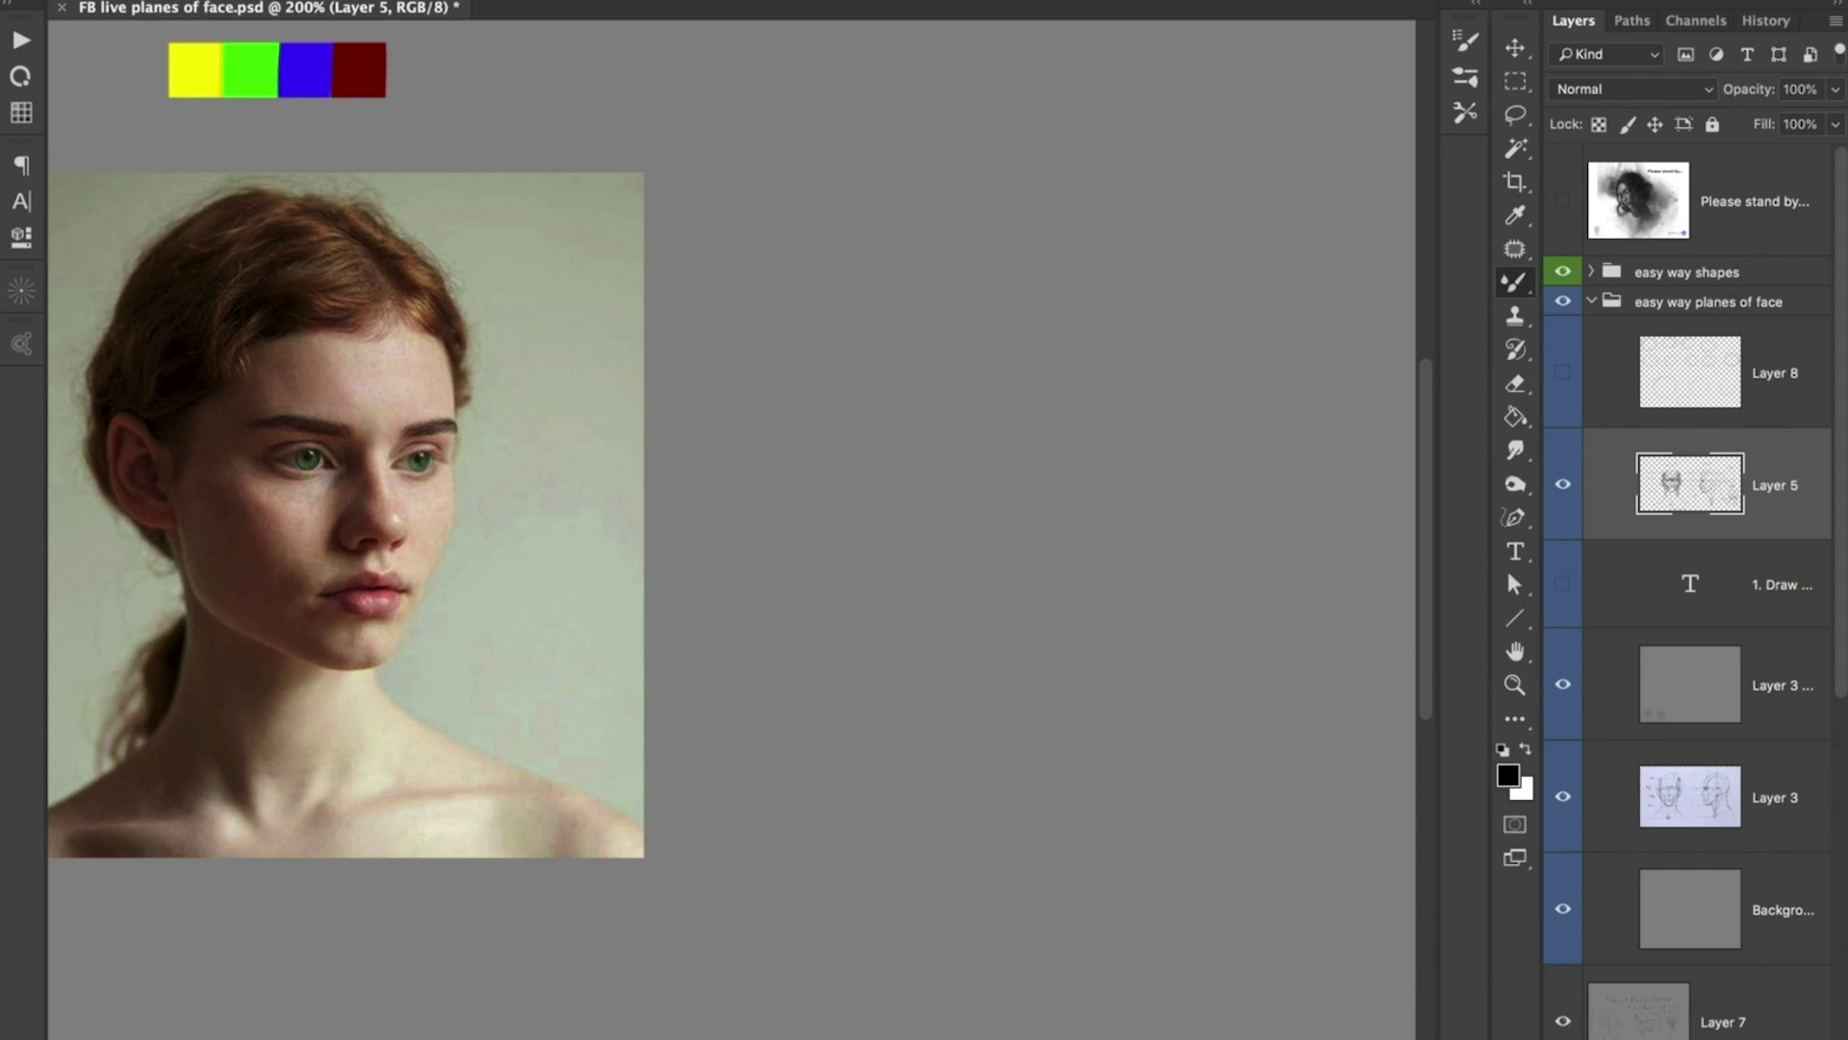
- Collapse the "easy way planes of face" layer group and expand the "easy way shapes" group
drag(636, 519, 731, 538)
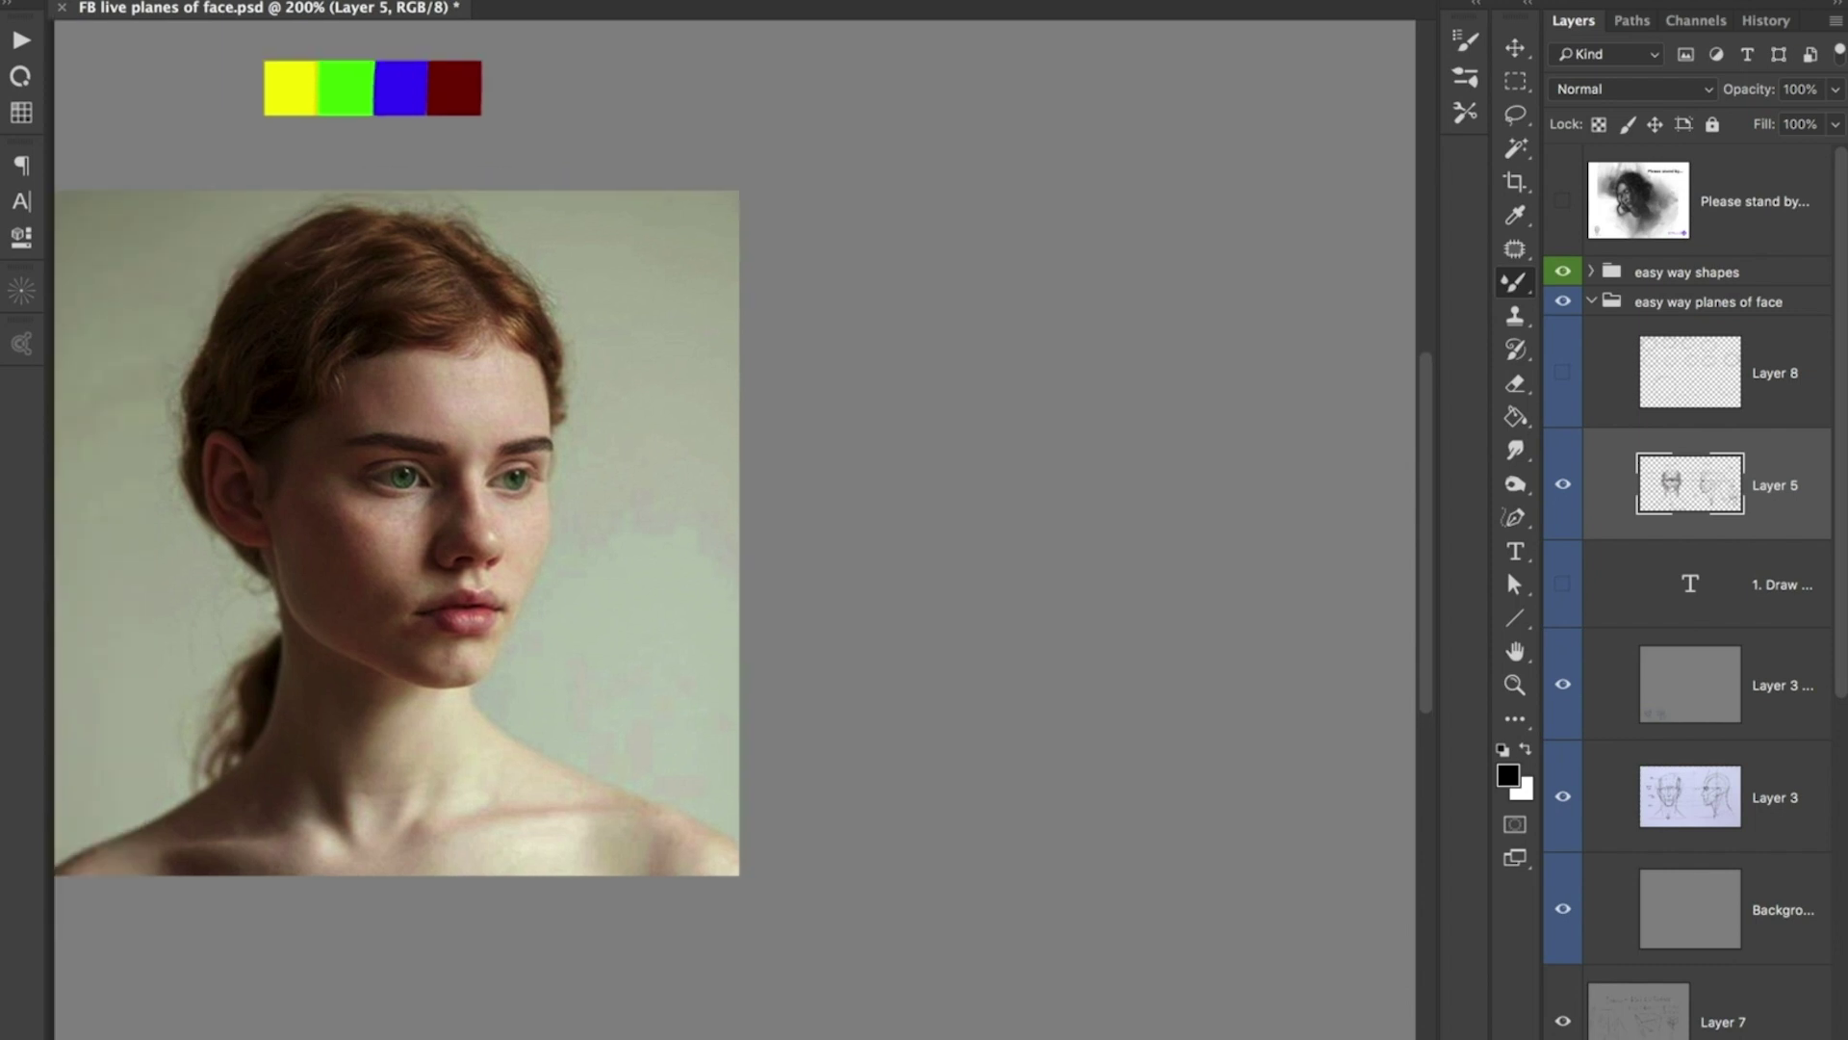
click(1687, 272)
click(1708, 302)
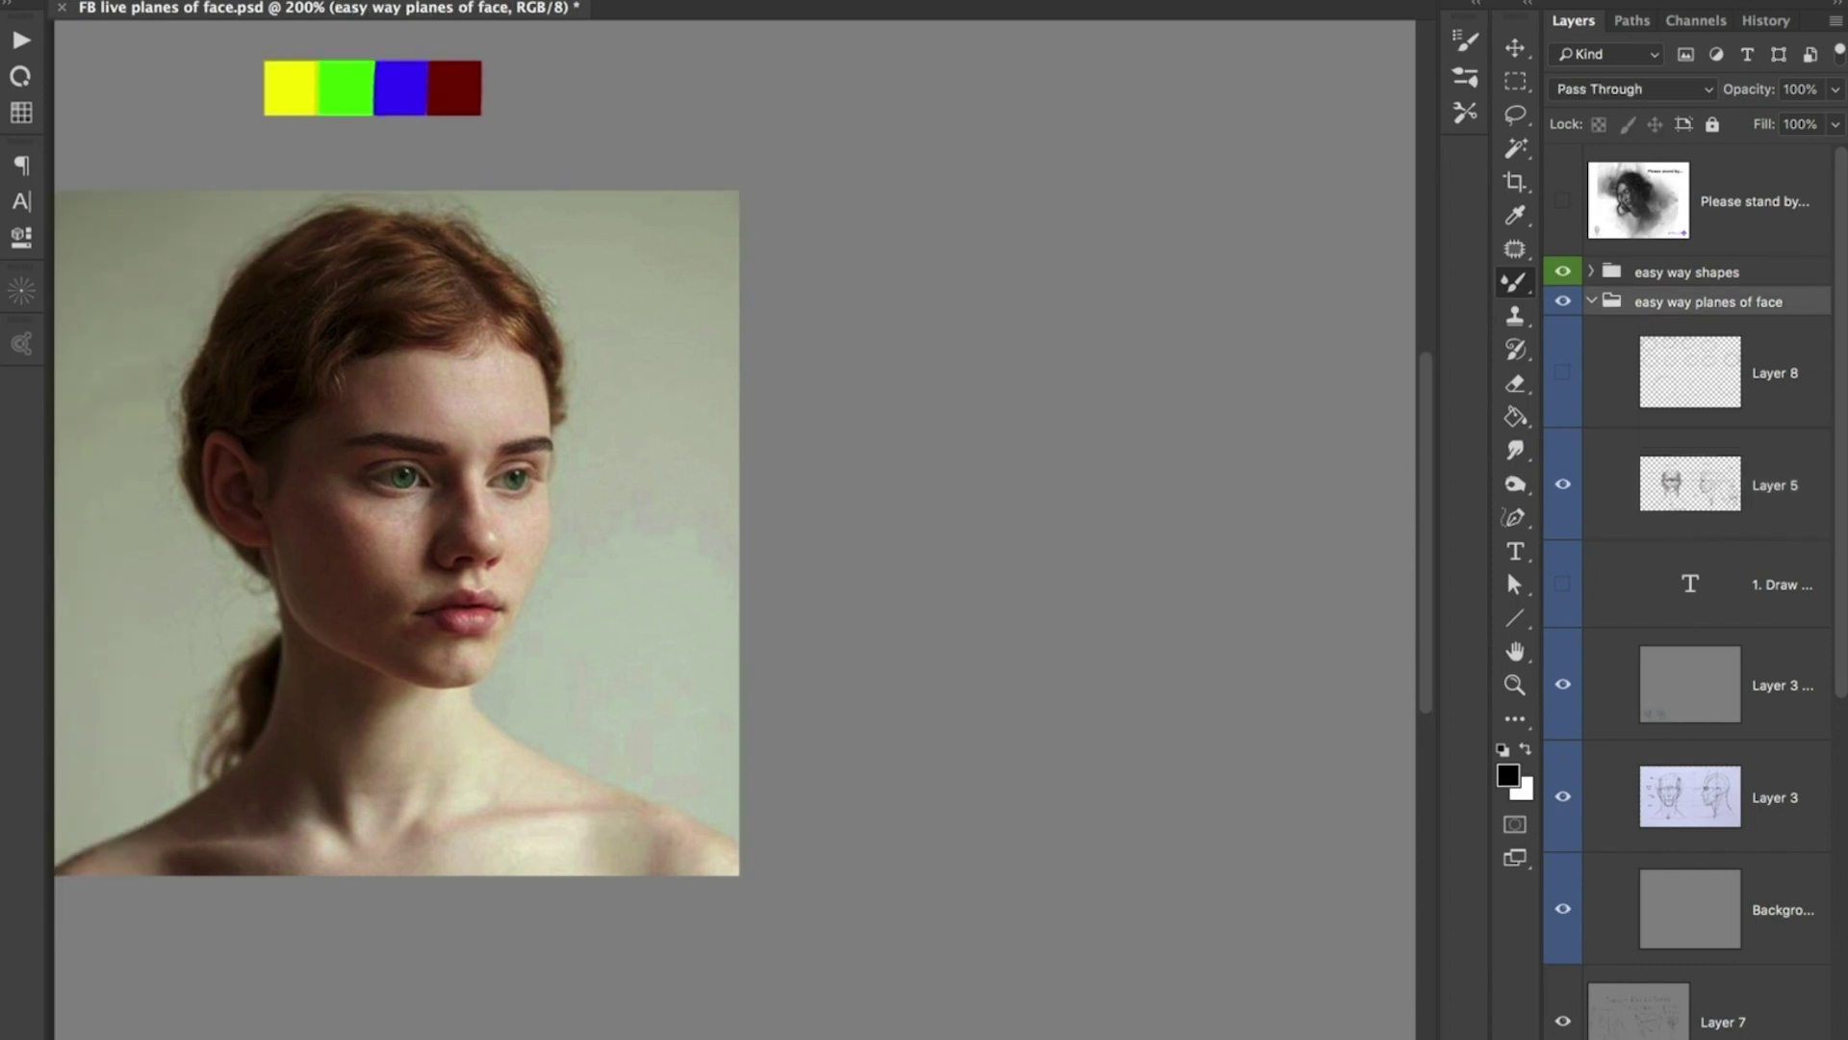
click(1591, 301)
click(1687, 273)
click(462, 434)
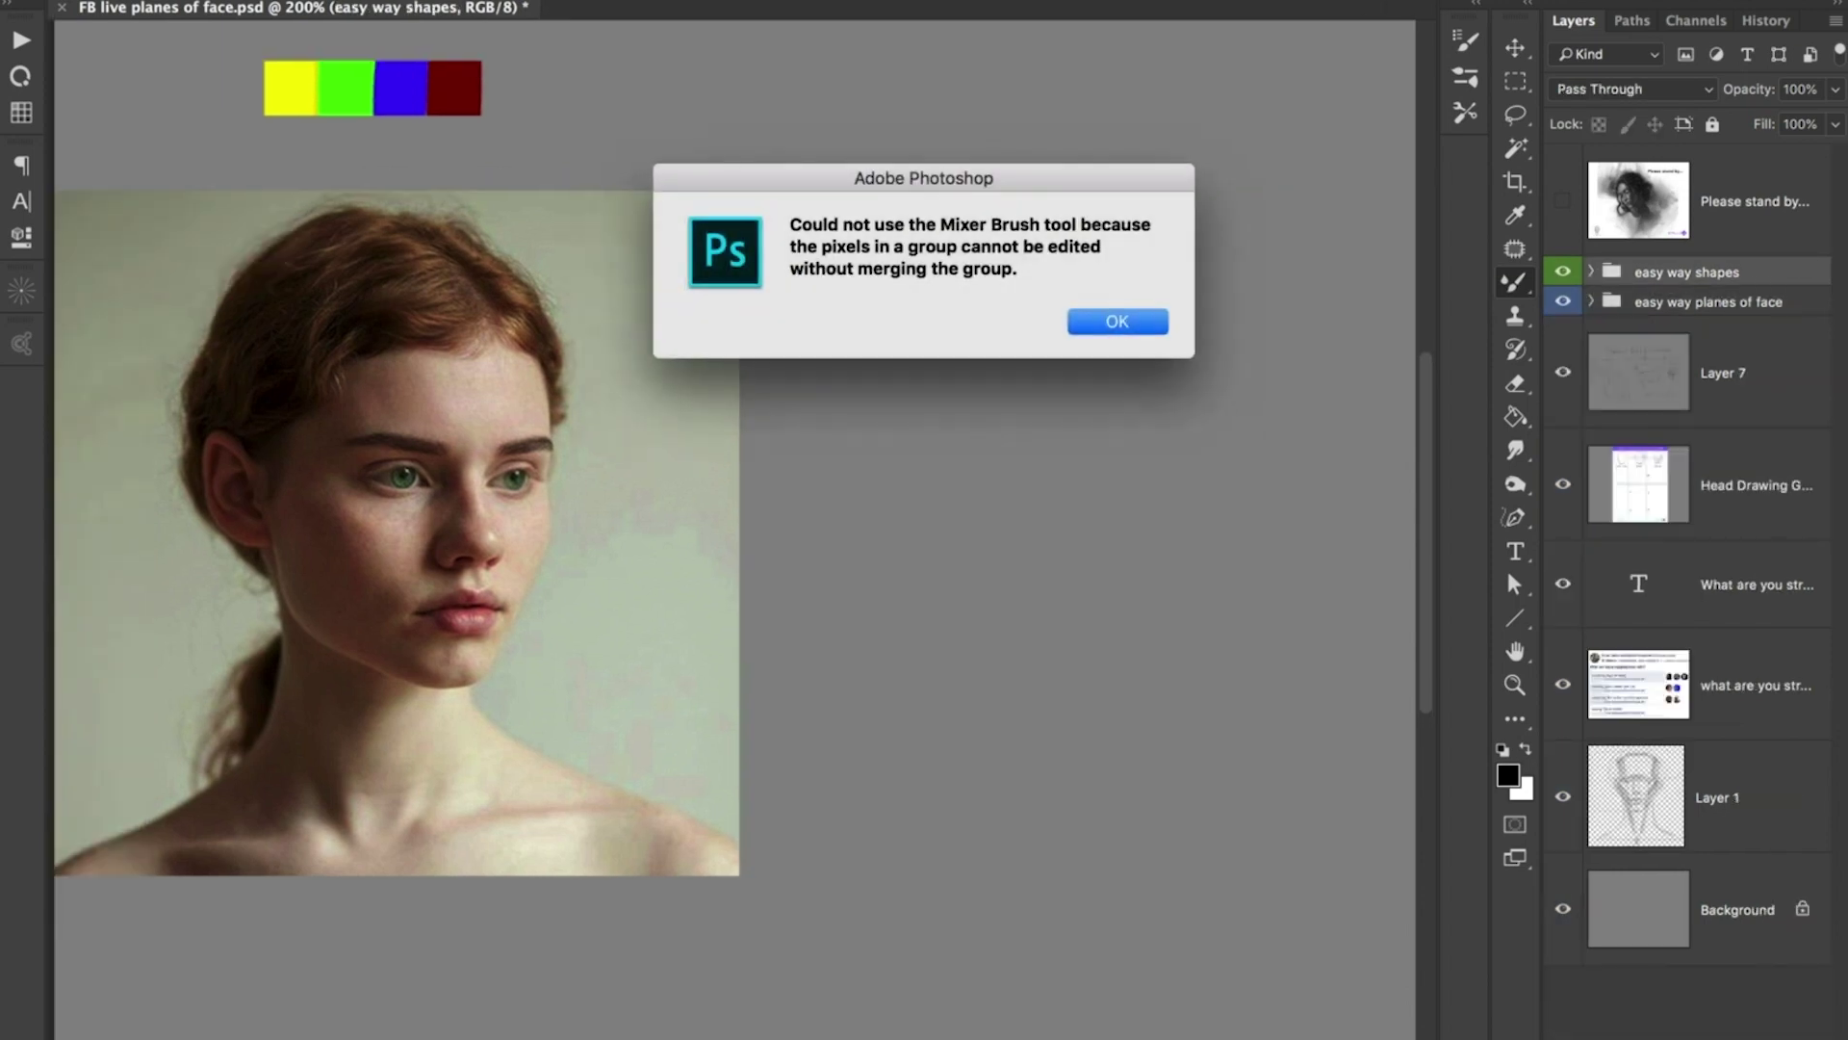
key(Return)
click(1591, 271)
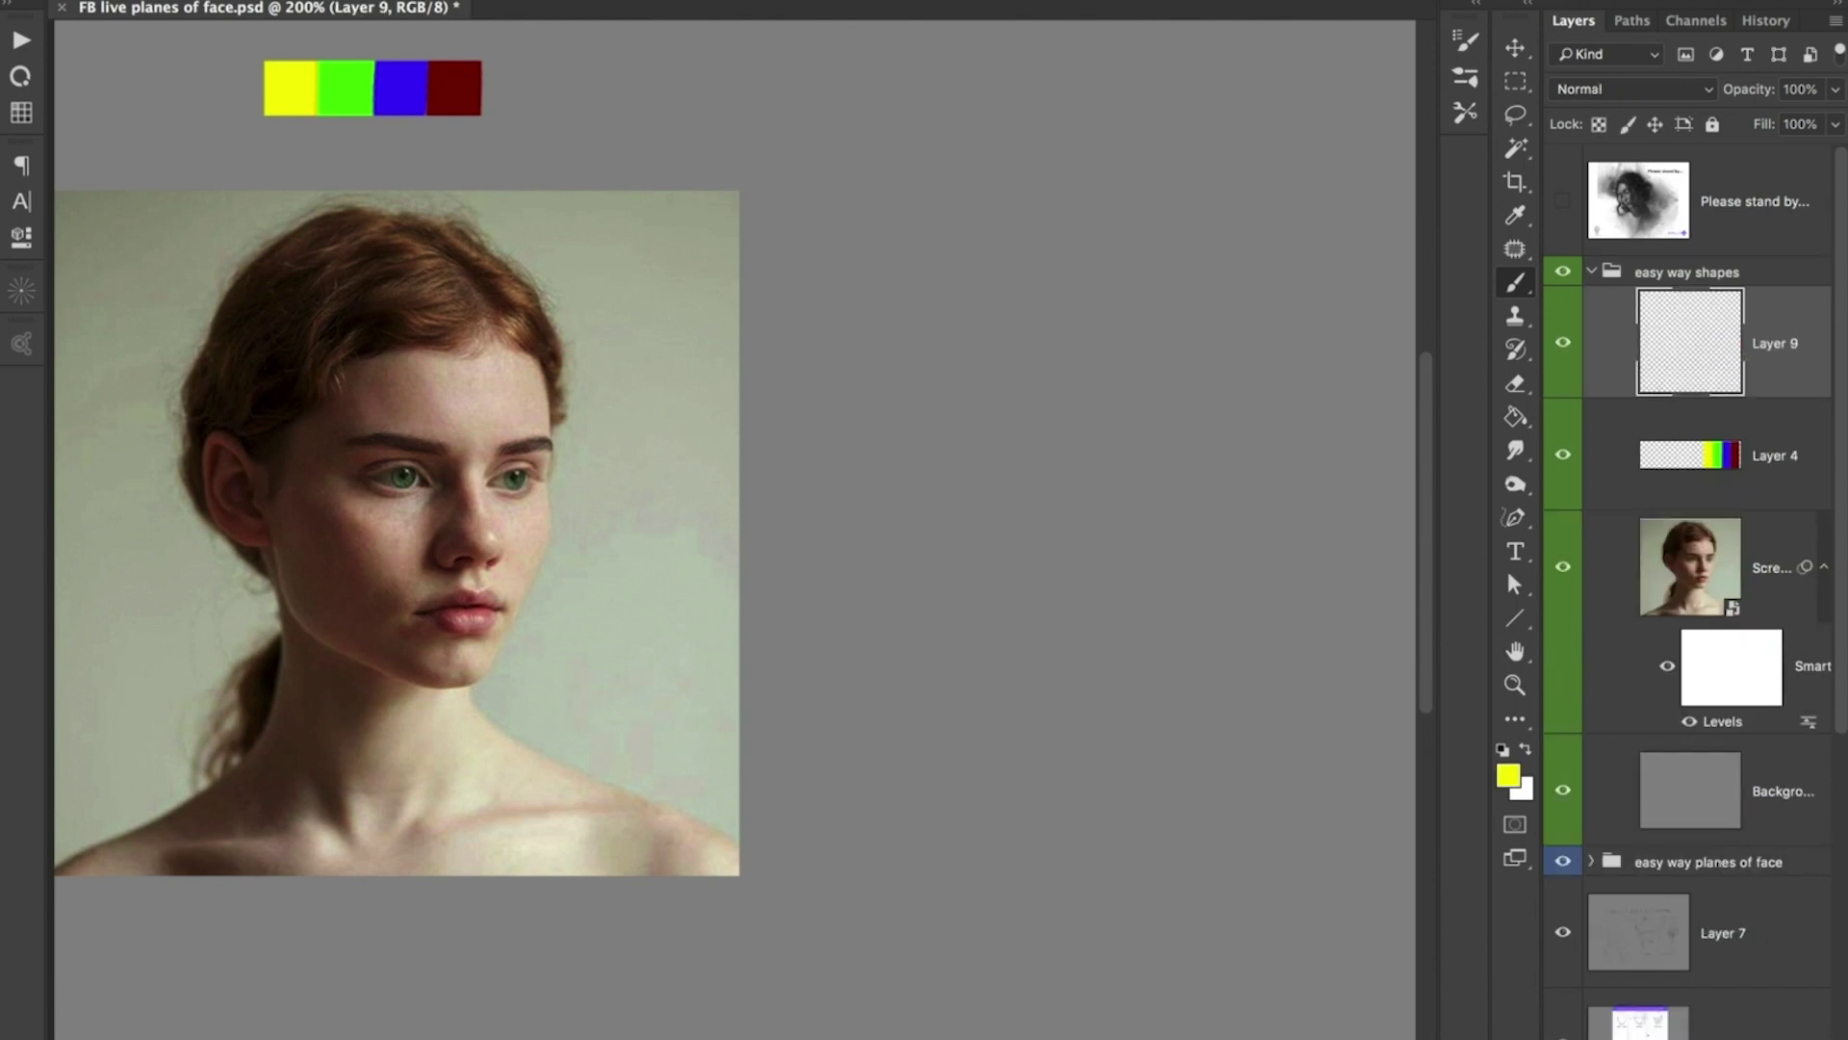
- Brush a yellow arrow from the yellow swatch to the forehead with a 1 beneath the swatch, and write a green 2 on the forehead
mouse_move(295, 122)
mouse_down()
mouse_move(464, 358)
mouse_move(452, 394)
mouse_move(478, 399)
mouse_up()
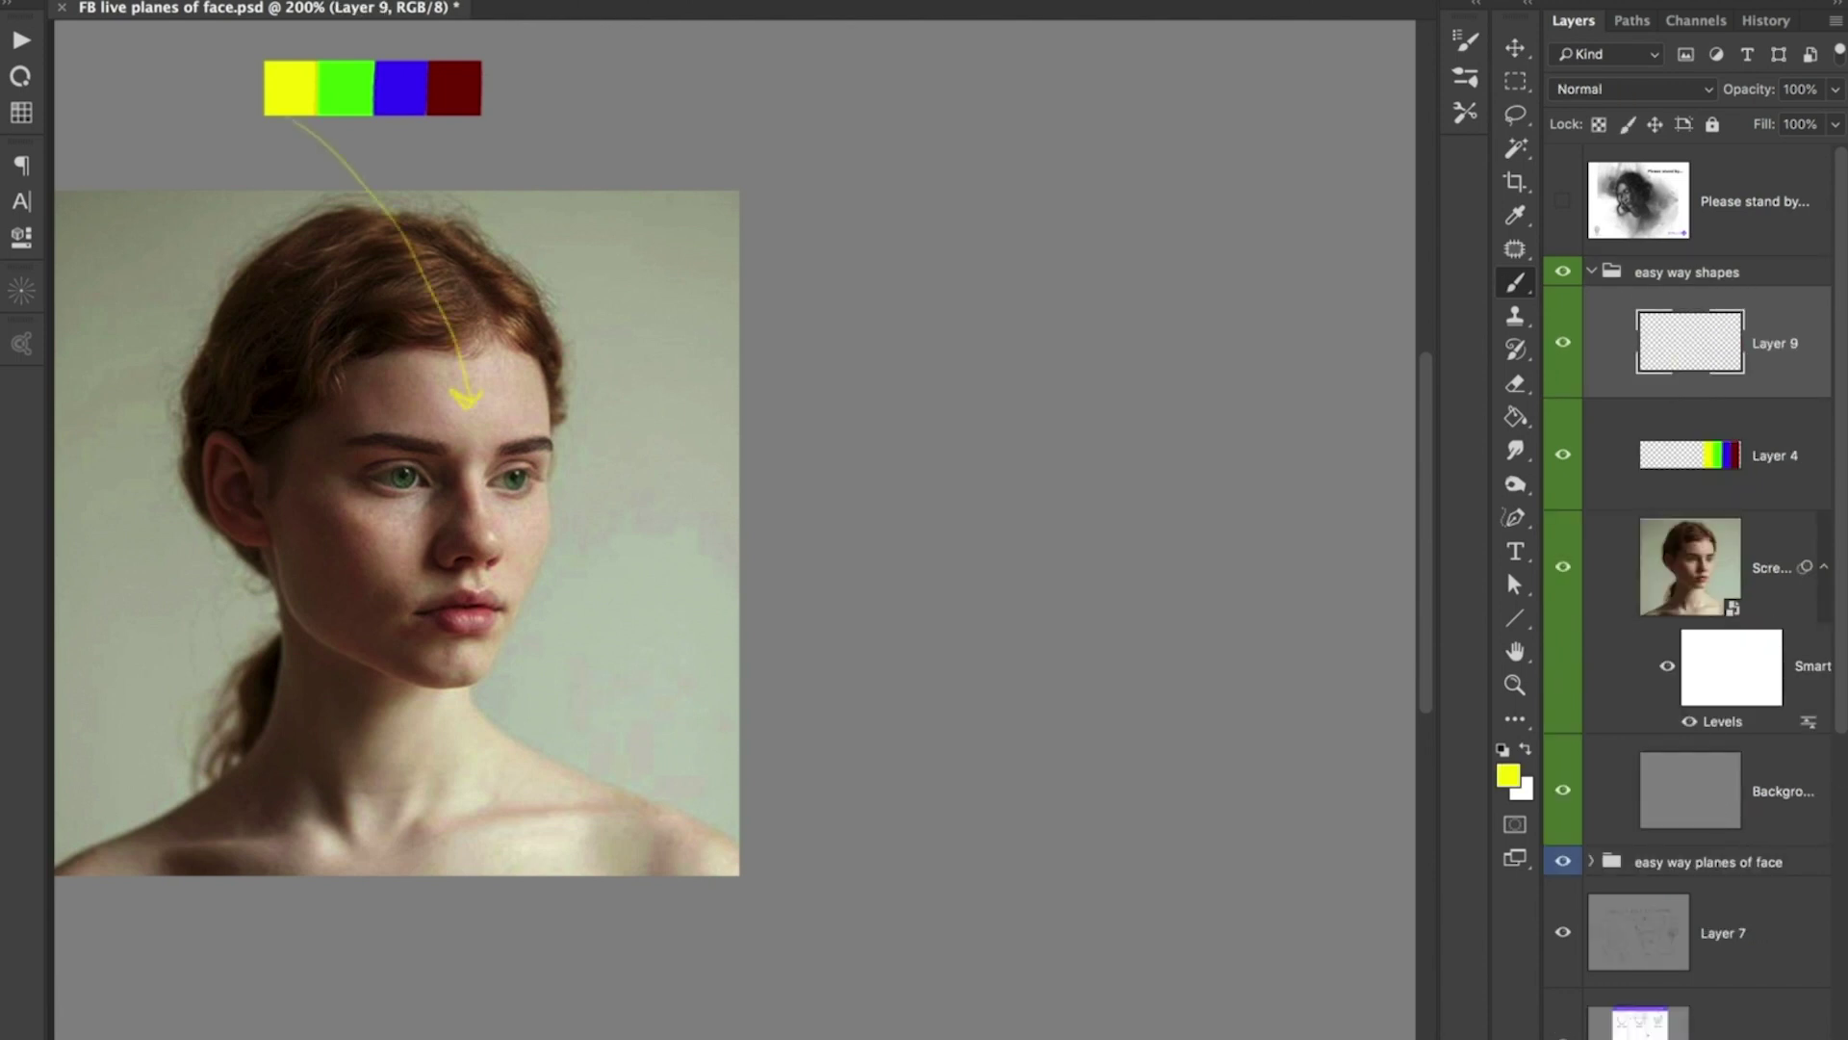
drag(282, 138, 279, 156)
alt+click(345, 89)
drag(393, 385, 411, 405)
- Write a blue 3 on the near cheek and a dark red 4 on the hair, using colours sampled from the swatches
alt+click(402, 91)
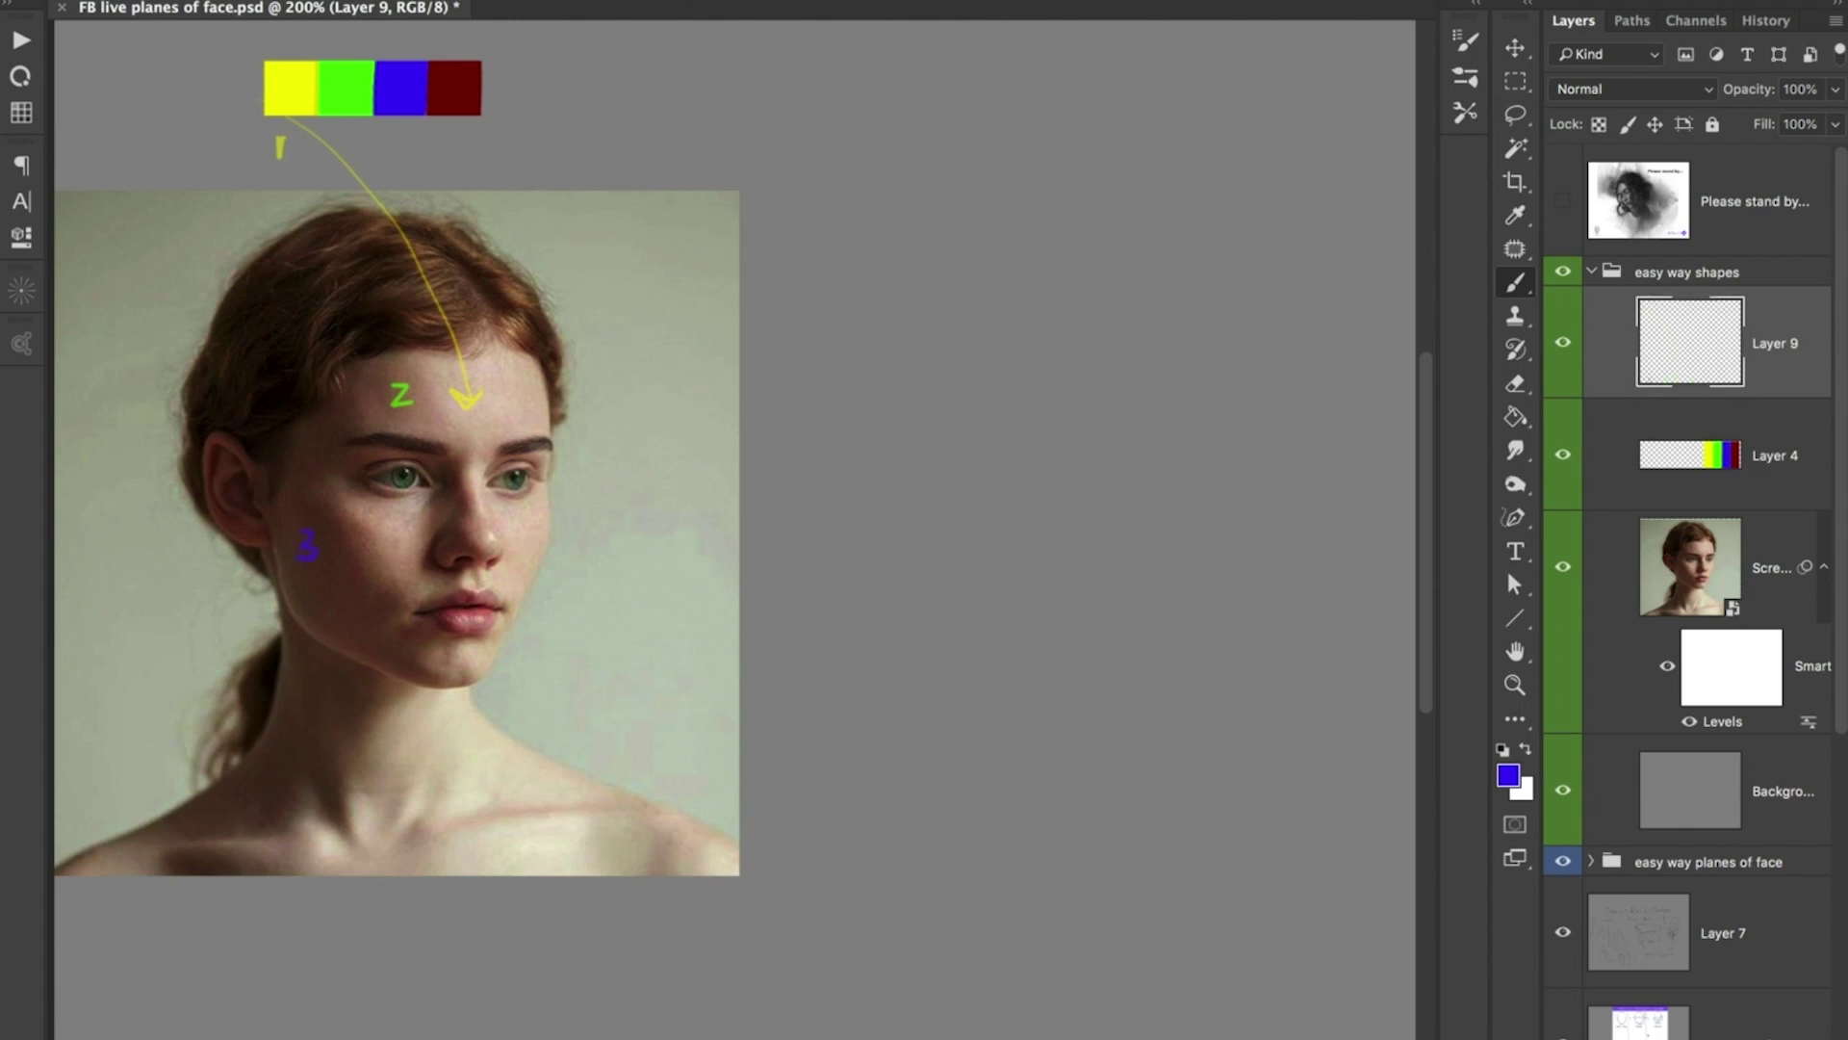
alt+click(455, 89)
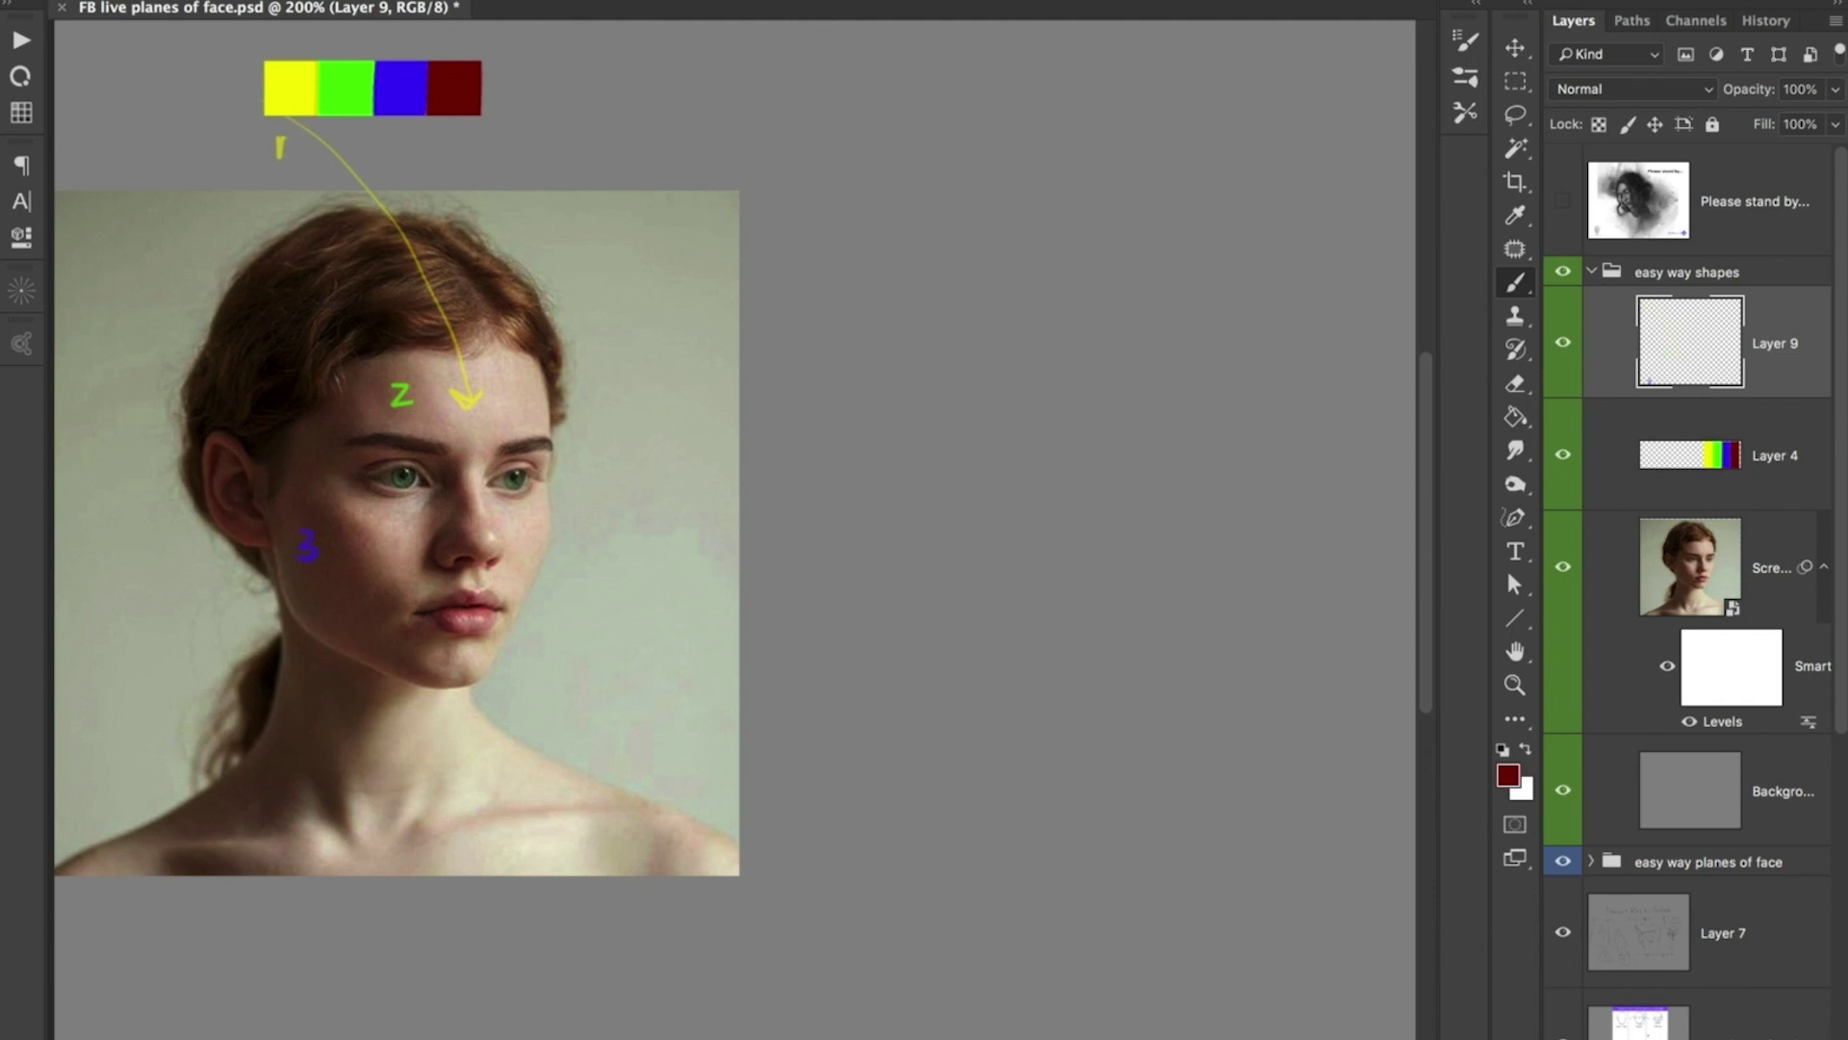
drag(247, 328, 275, 331)
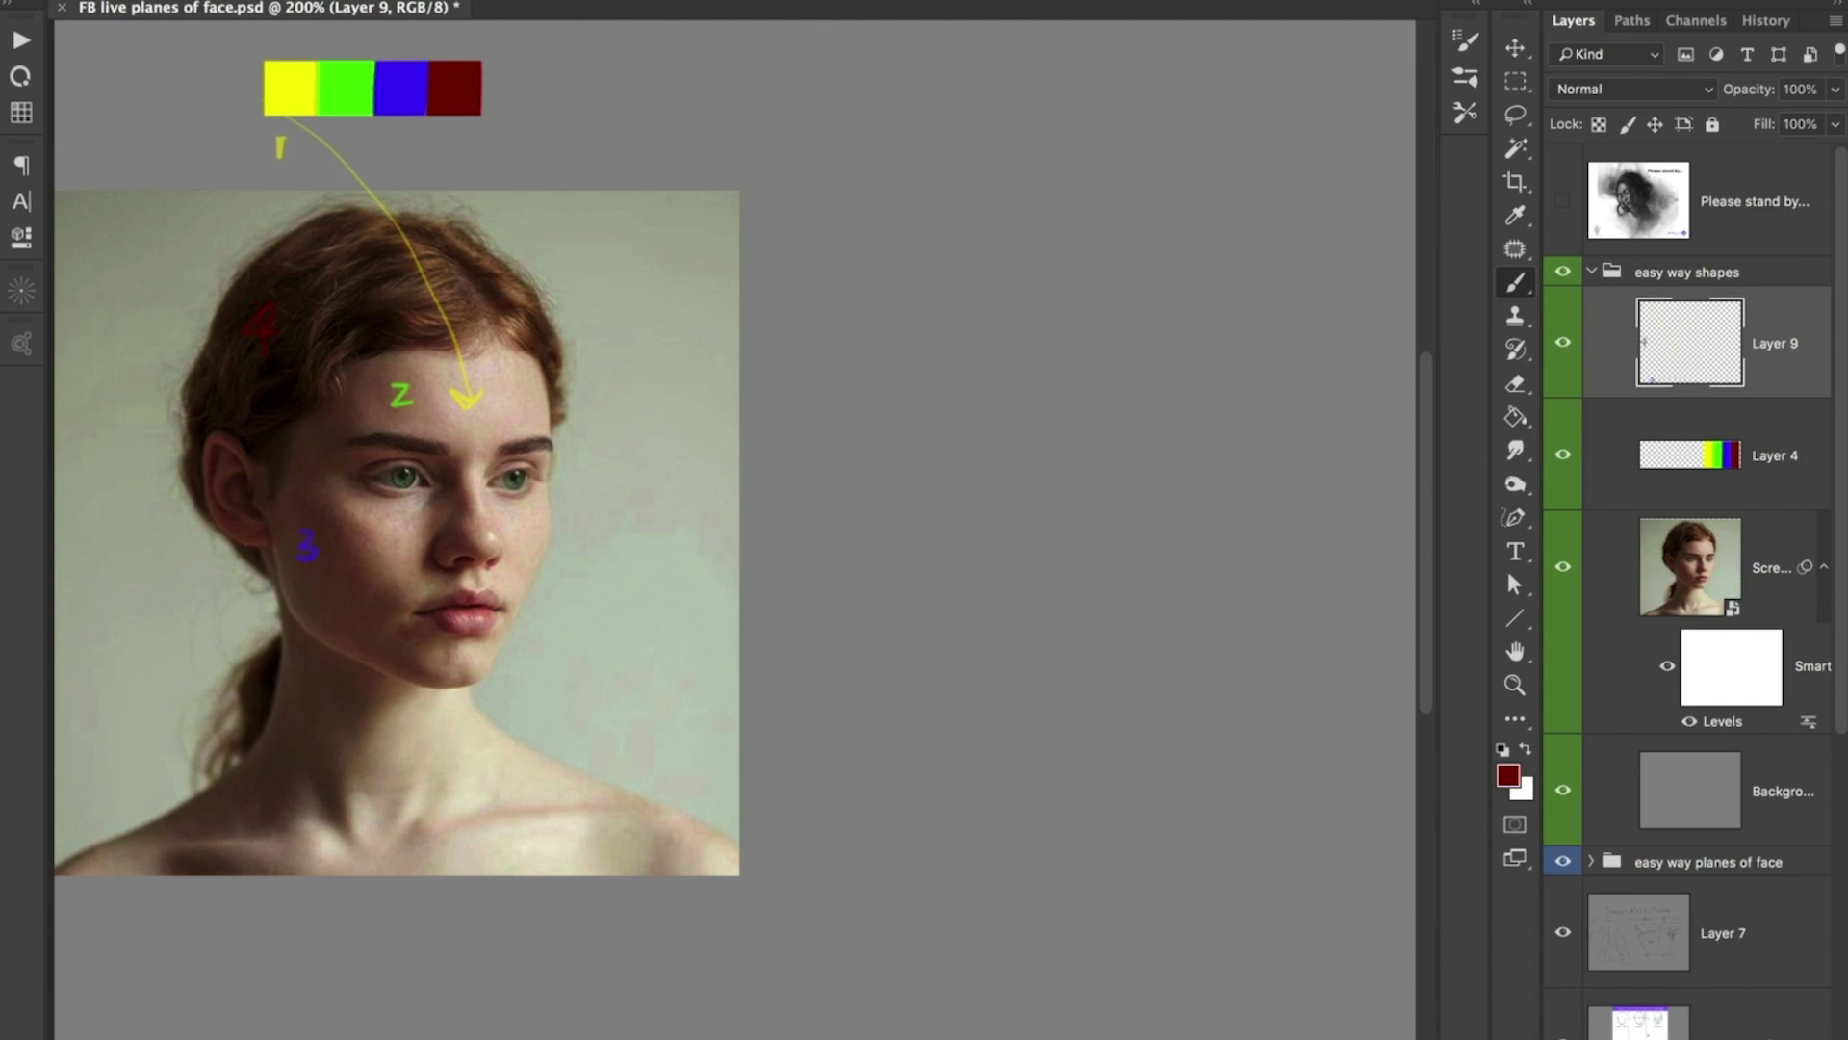
- Erase the arrow's end over the forehead and write a yellow 1 beside the green 2
alt+click(292, 92)
key(e)
drag(454, 332, 470, 399)
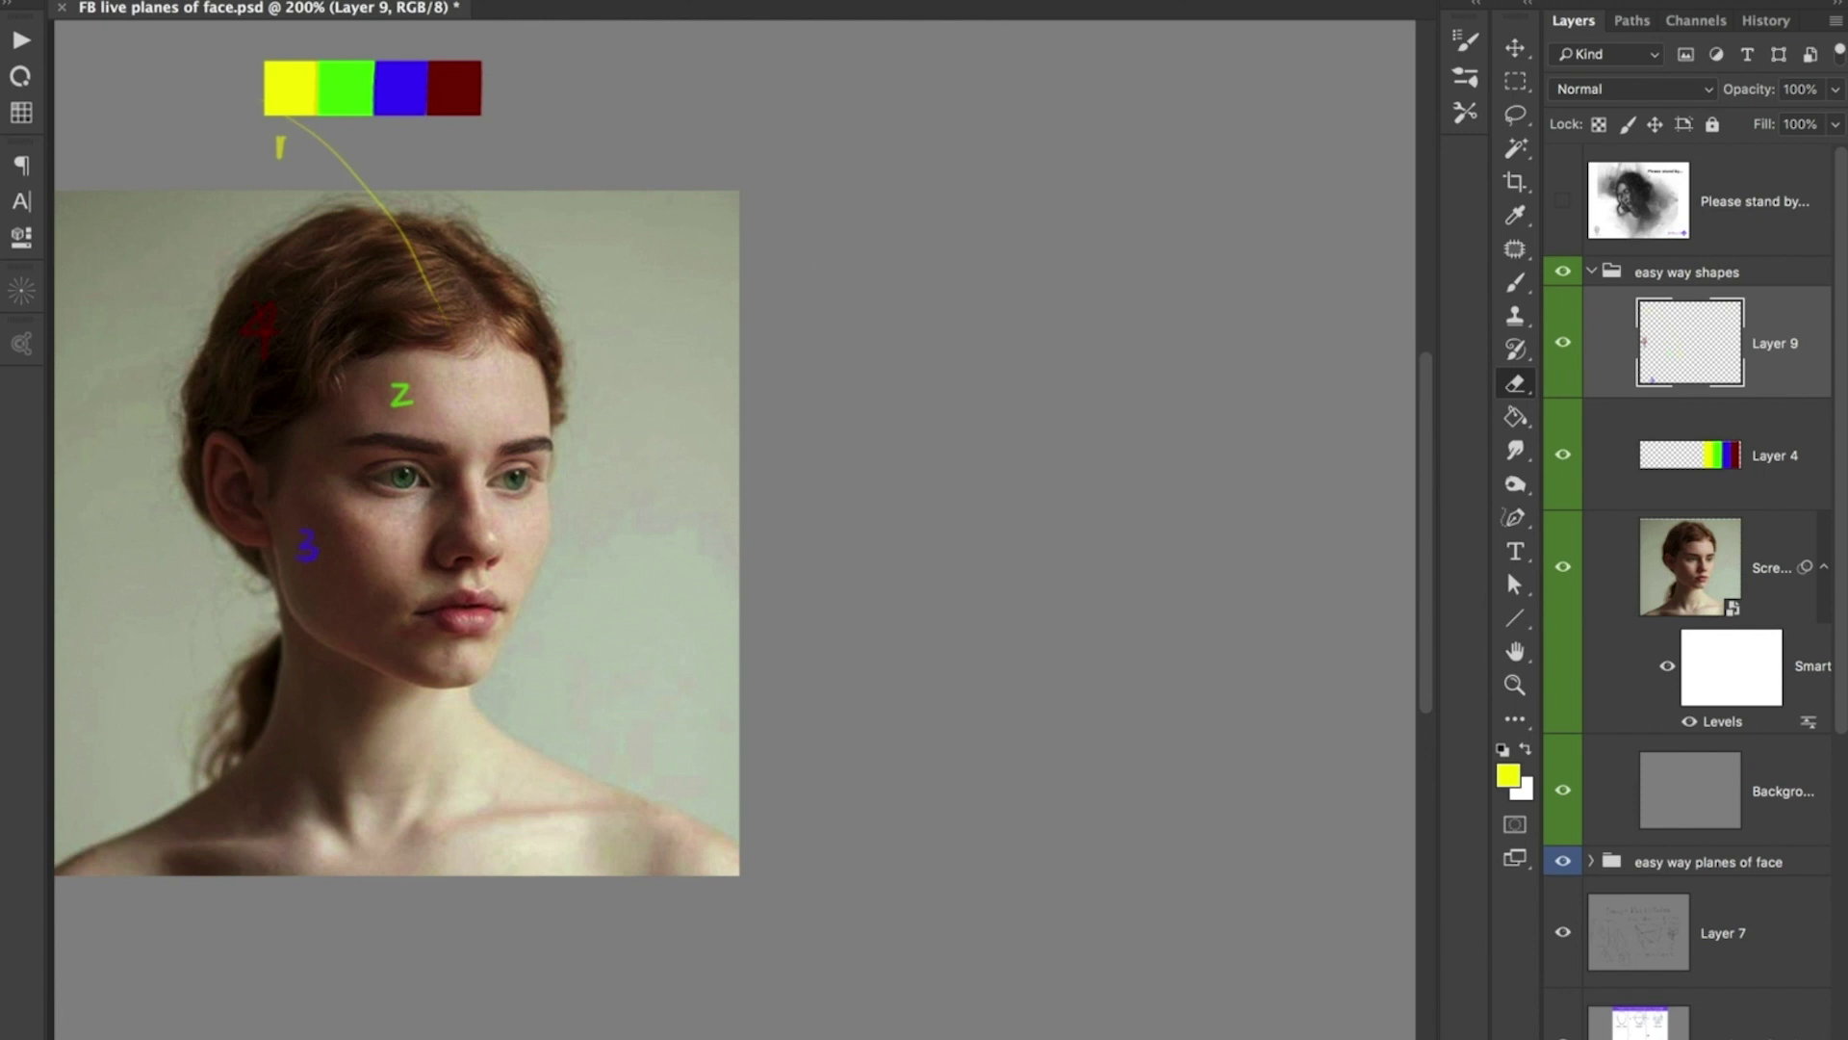
key(b)
drag(461, 383, 460, 417)
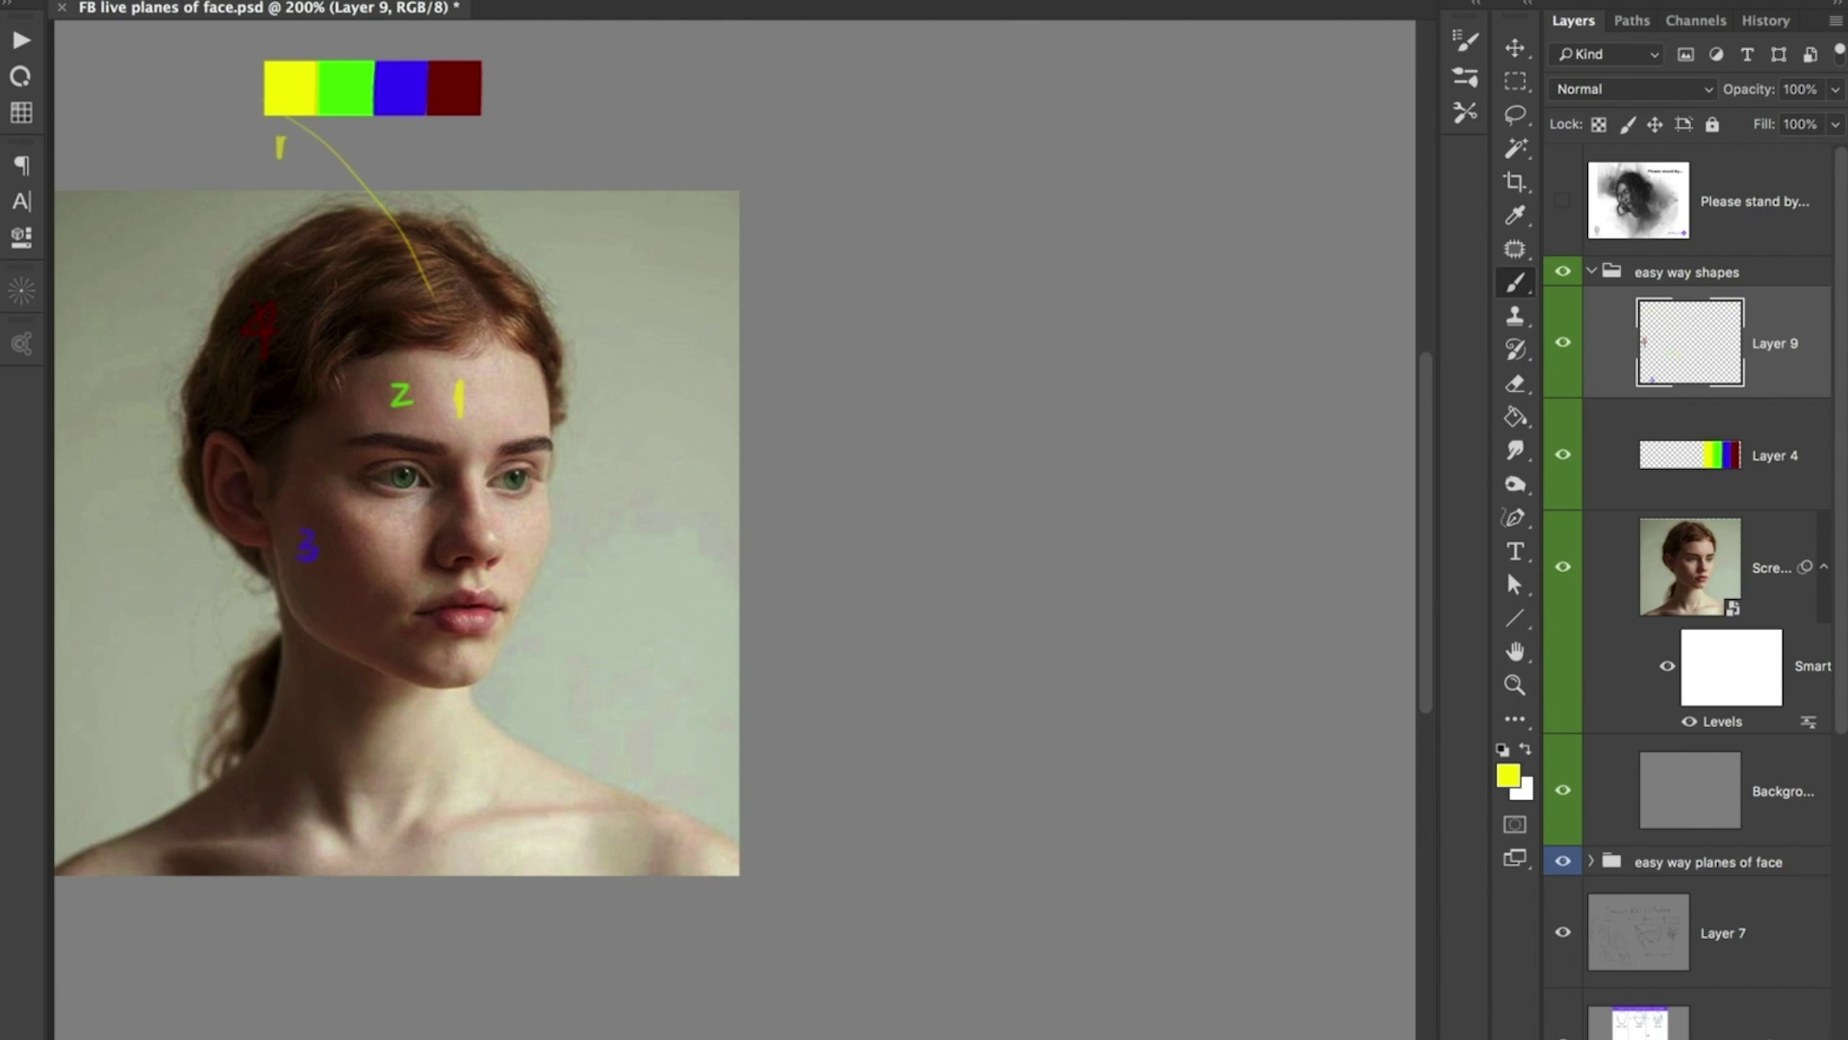
- Hide the colour swatches and the number labels, and add a new empty layer directly above Layer 4
click(1563, 455)
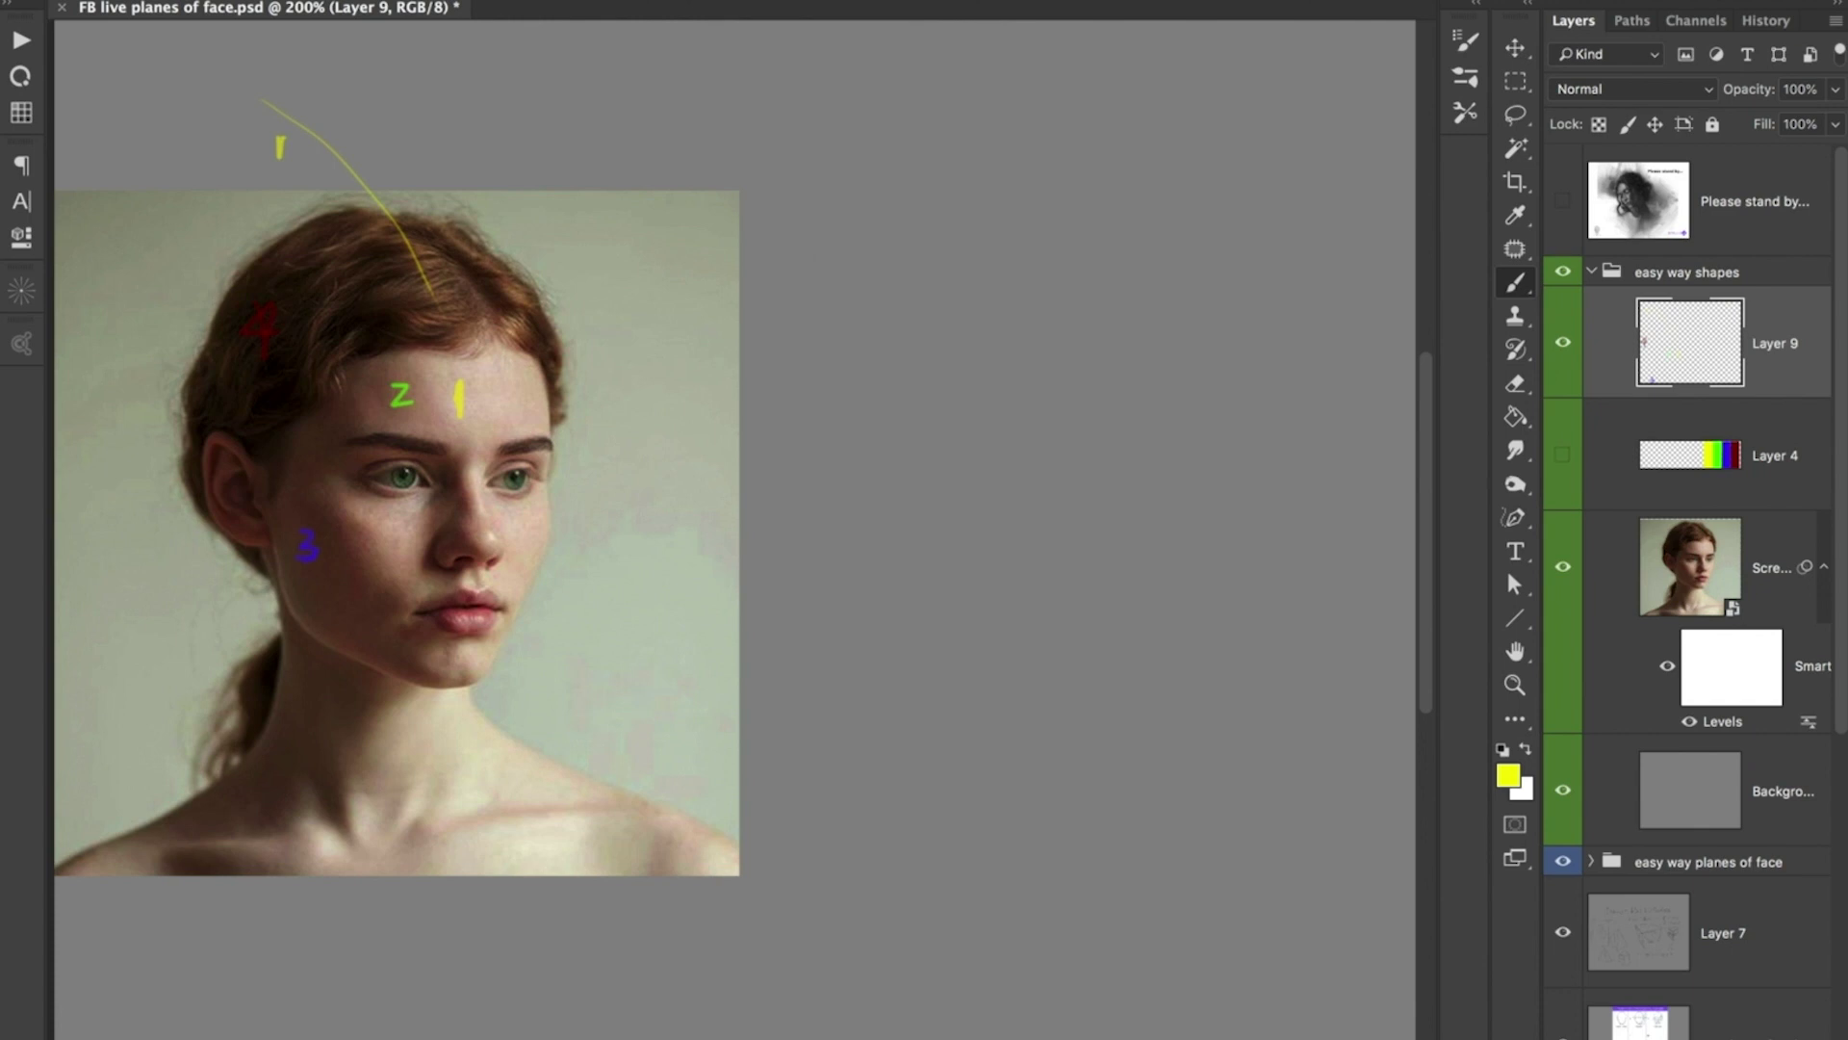
click(1562, 342)
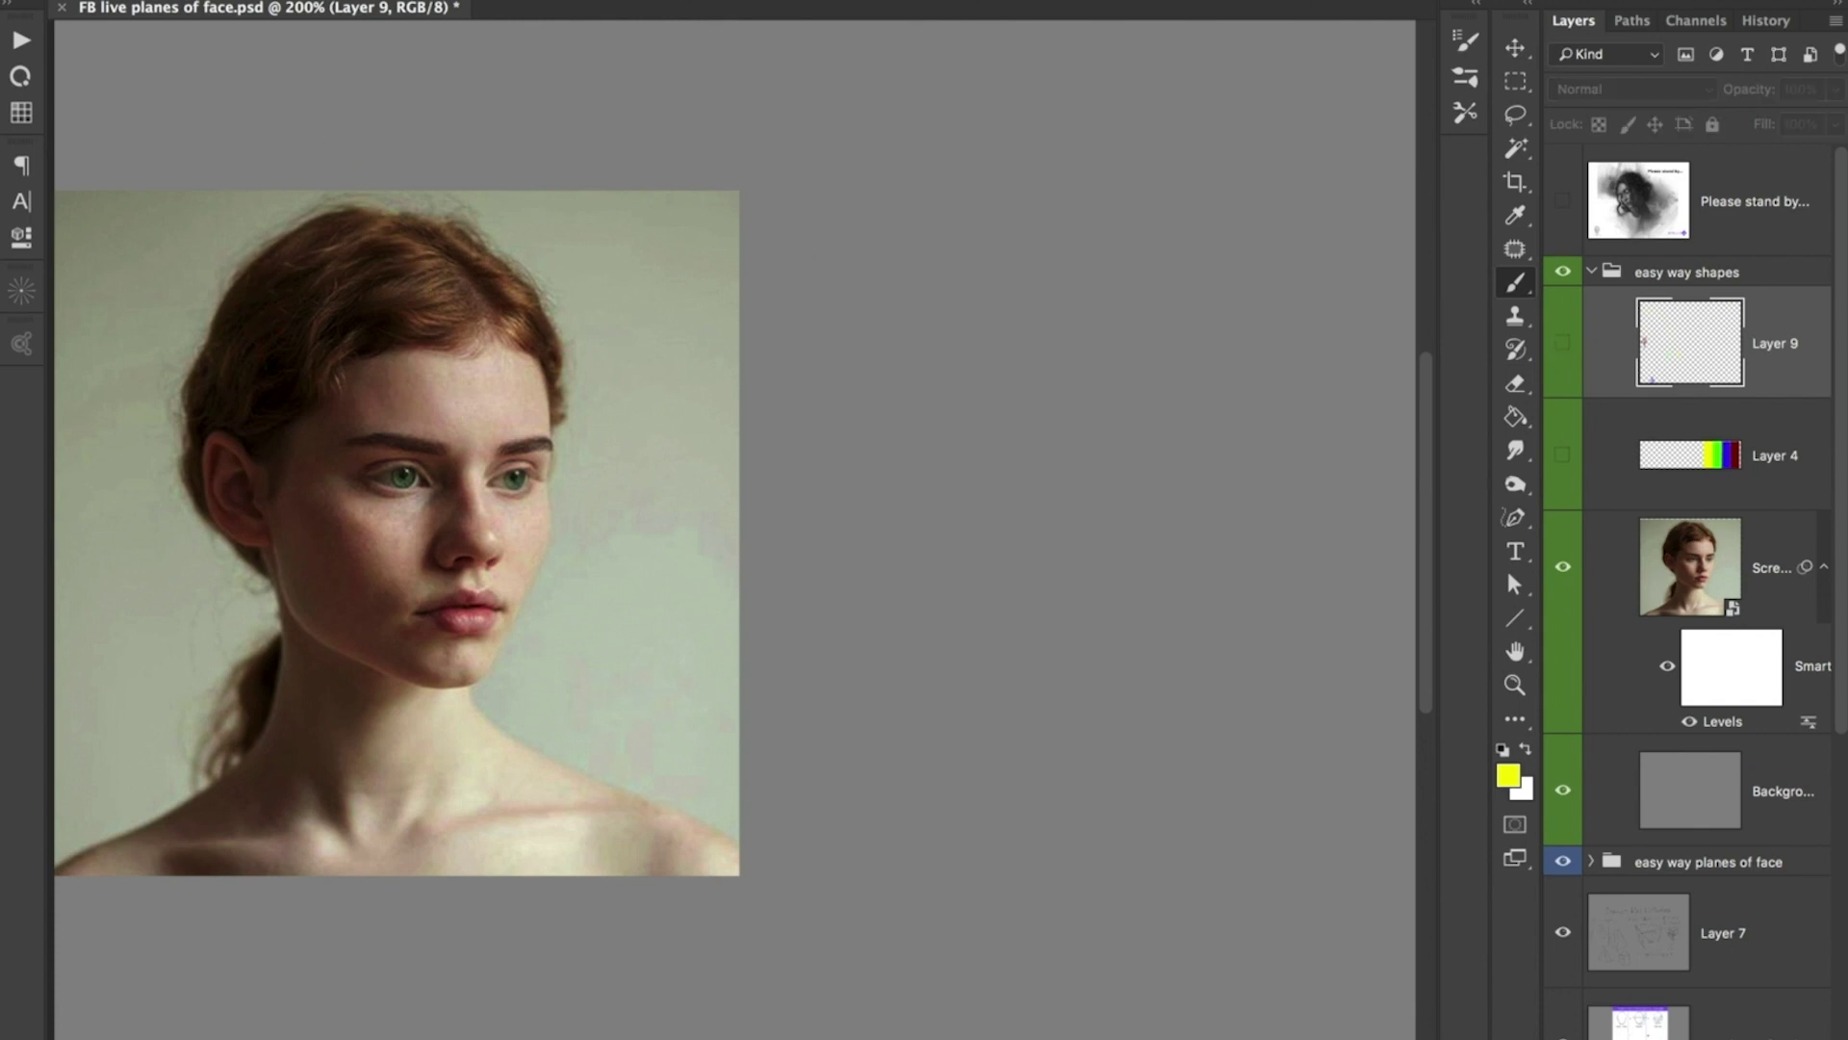
click(1691, 455)
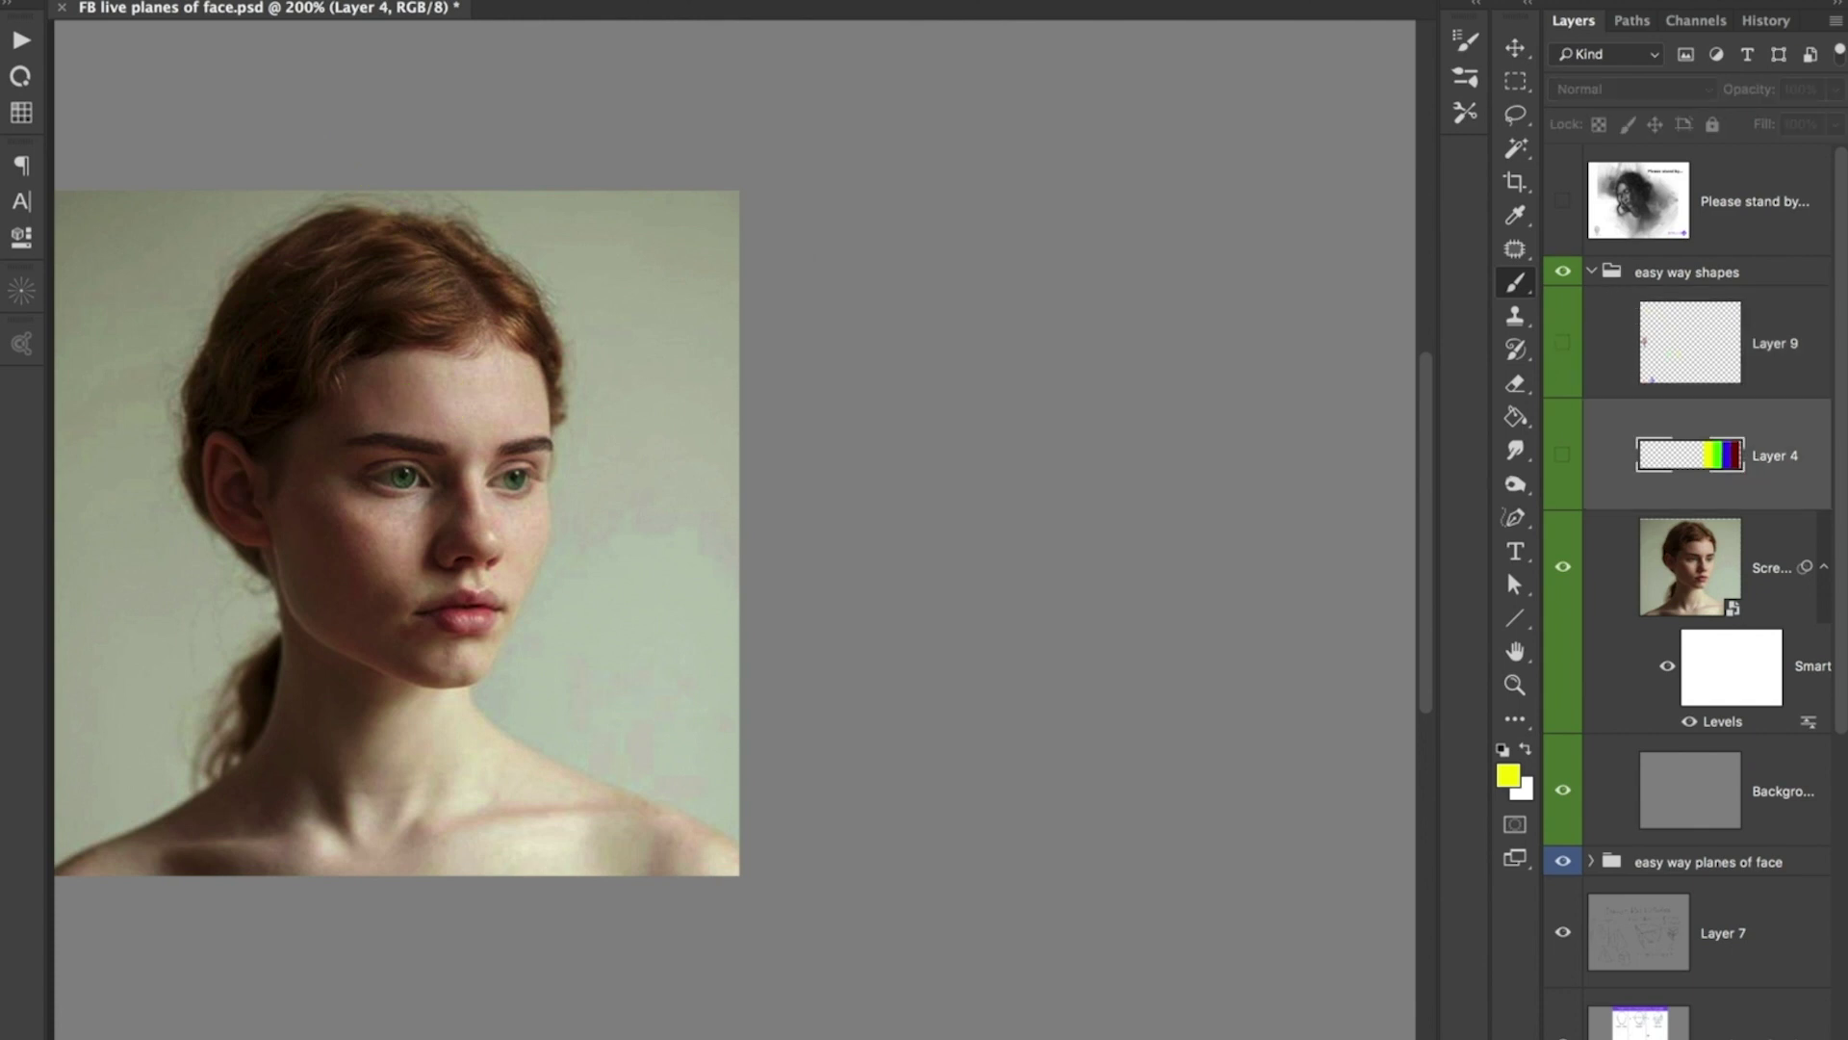
key(alt+shift+super+n)
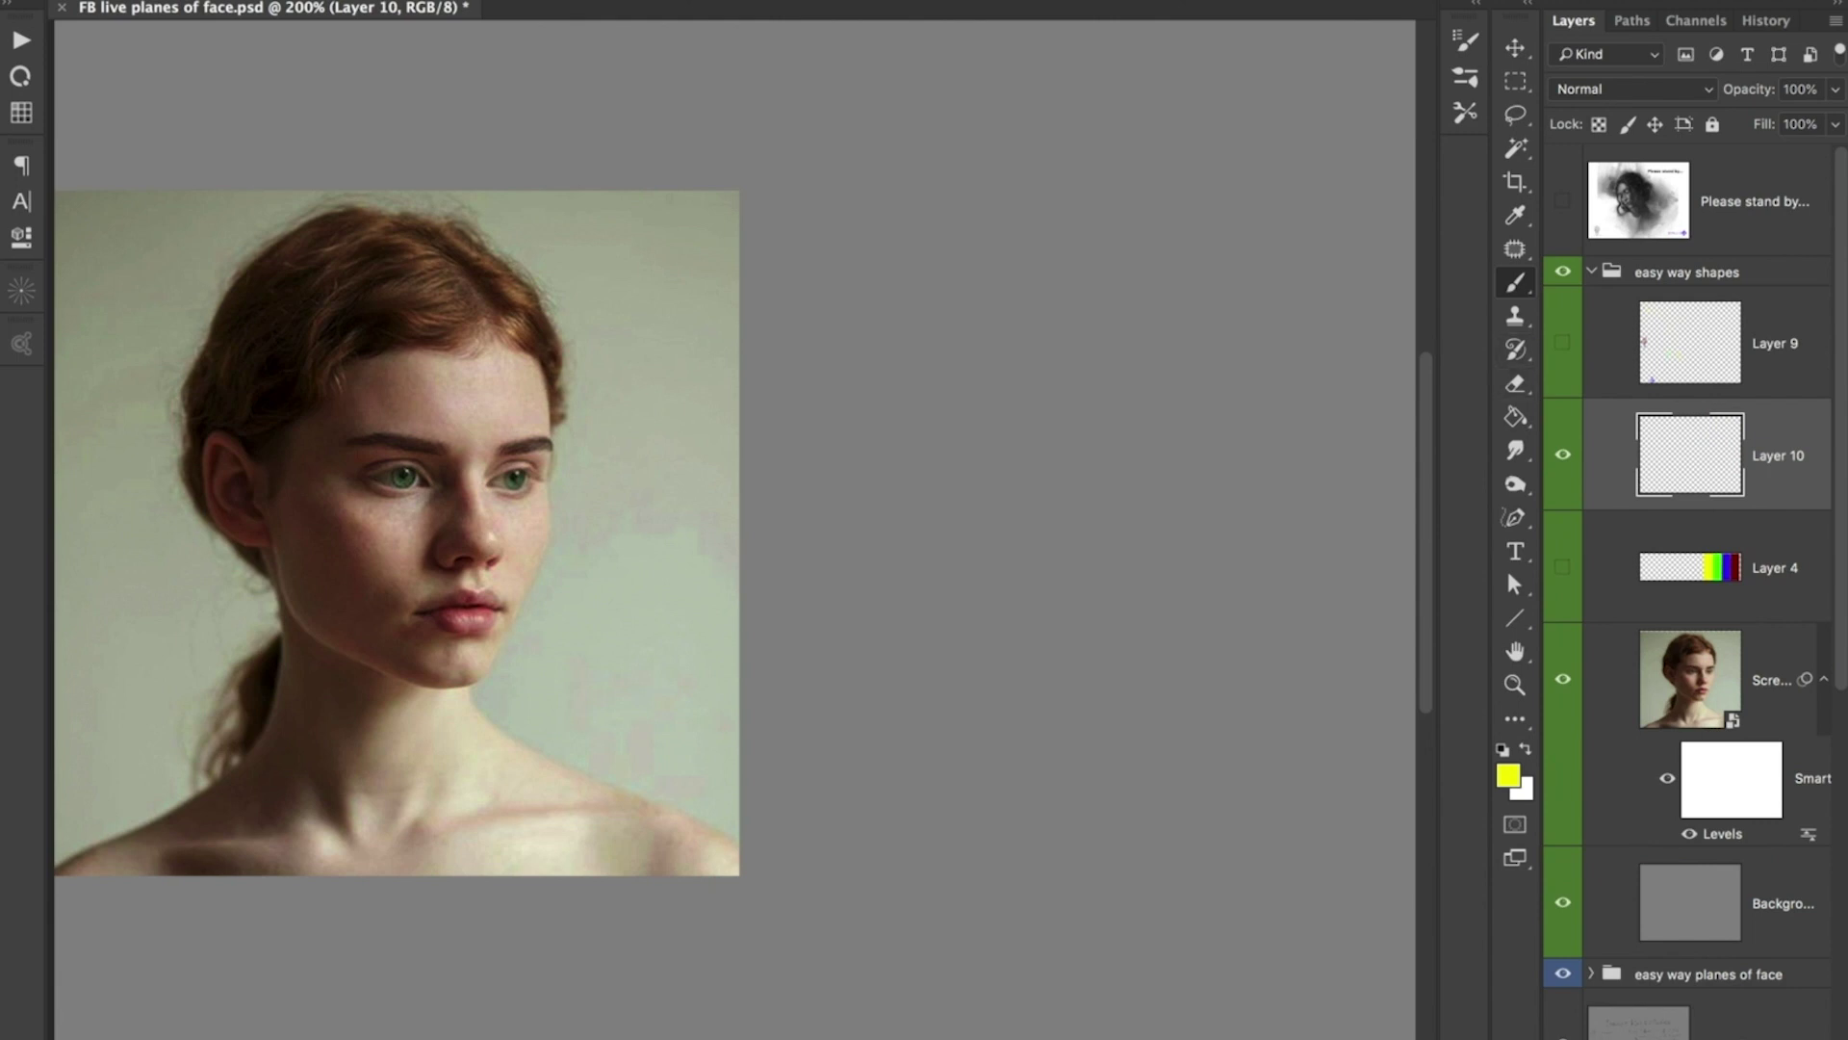
- Outline in yellow the lightest shapes on the nose bridge, the nose tip and the cheek below the near eye
key(super+plus)
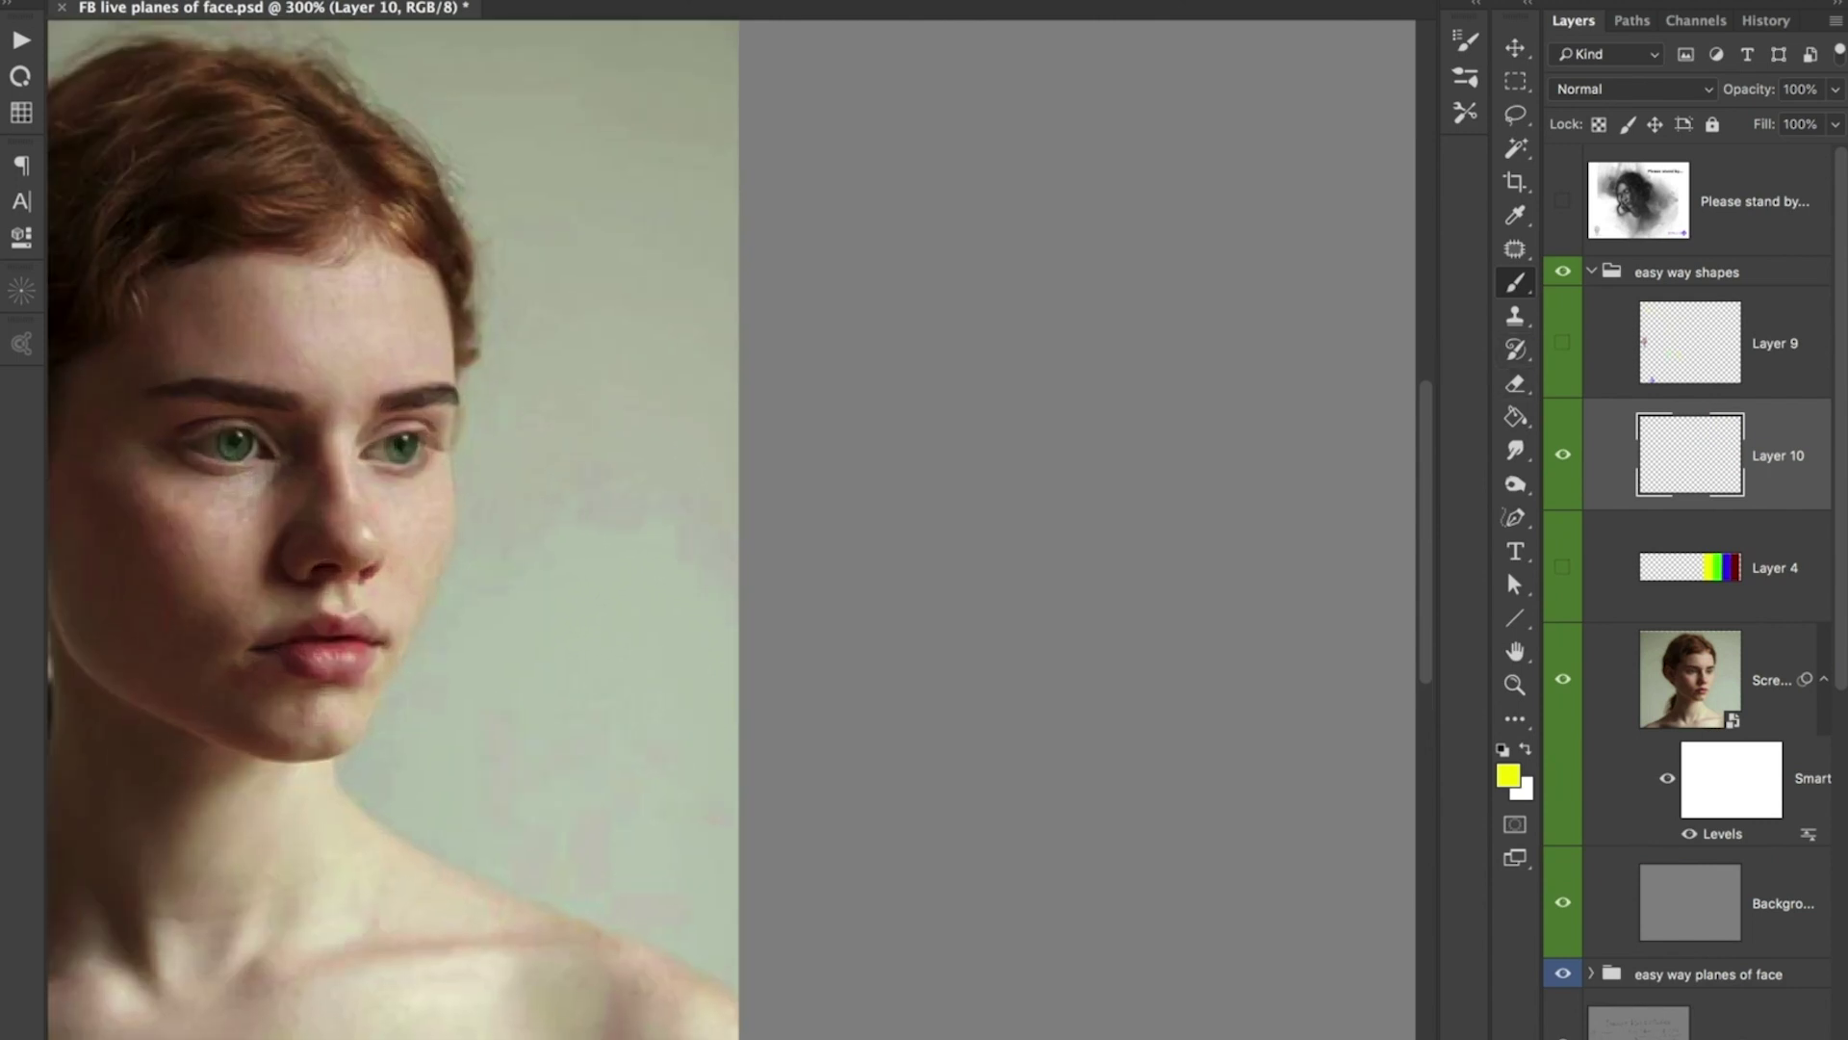
drag(539, 500, 1092, 504)
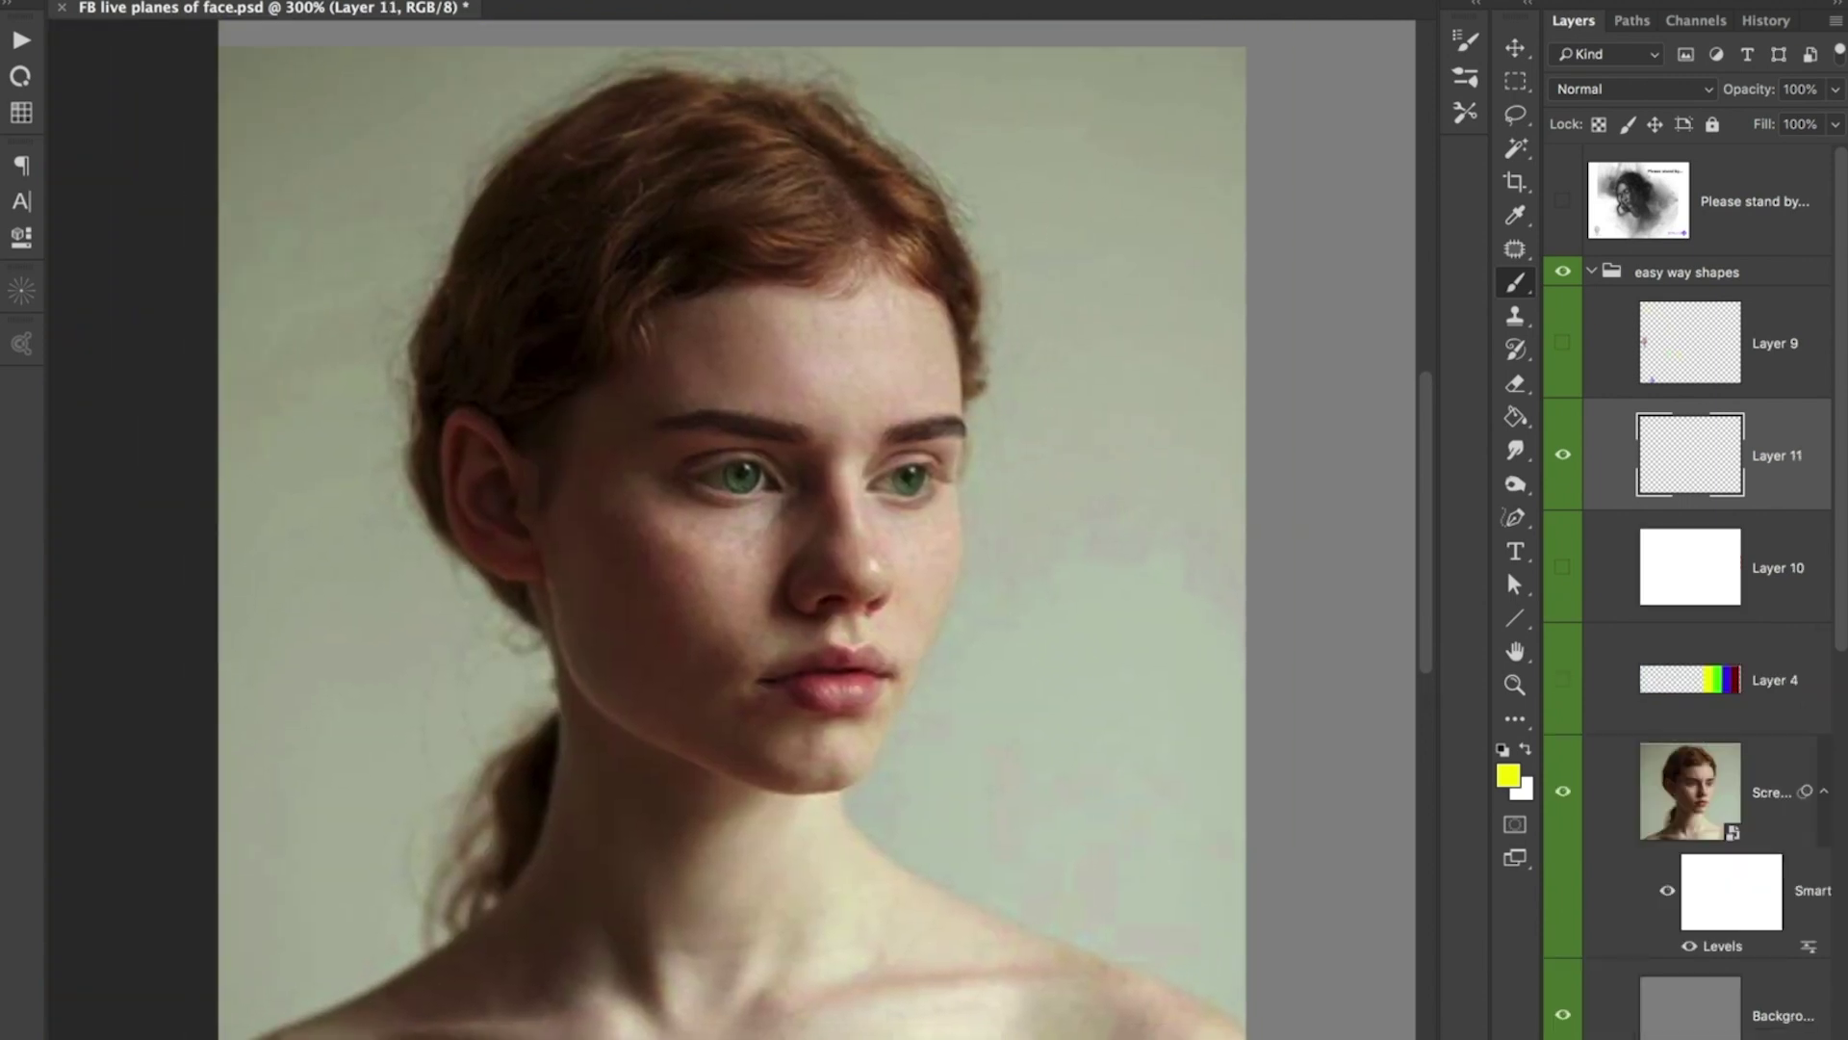
key(ctrl+plus)
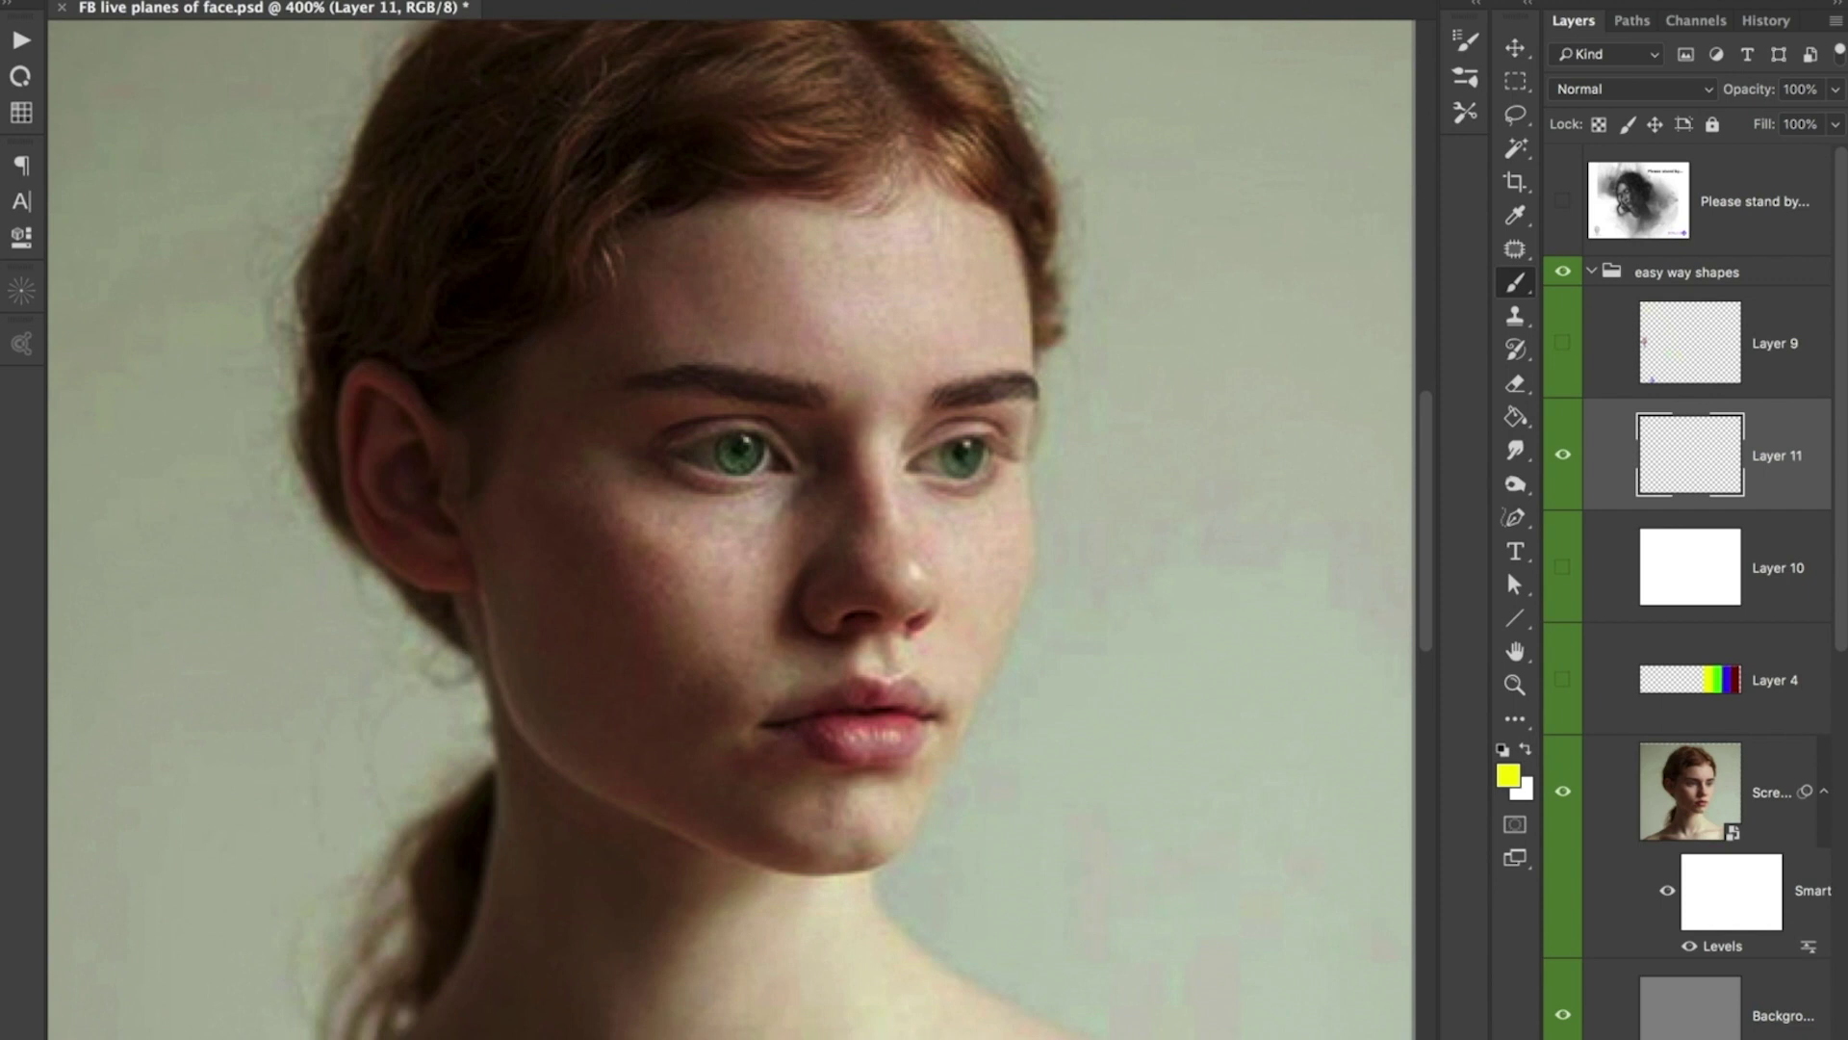
mouse_move(871, 466)
mouse_down()
mouse_move(897, 543)
mouse_move(898, 496)
mouse_up()
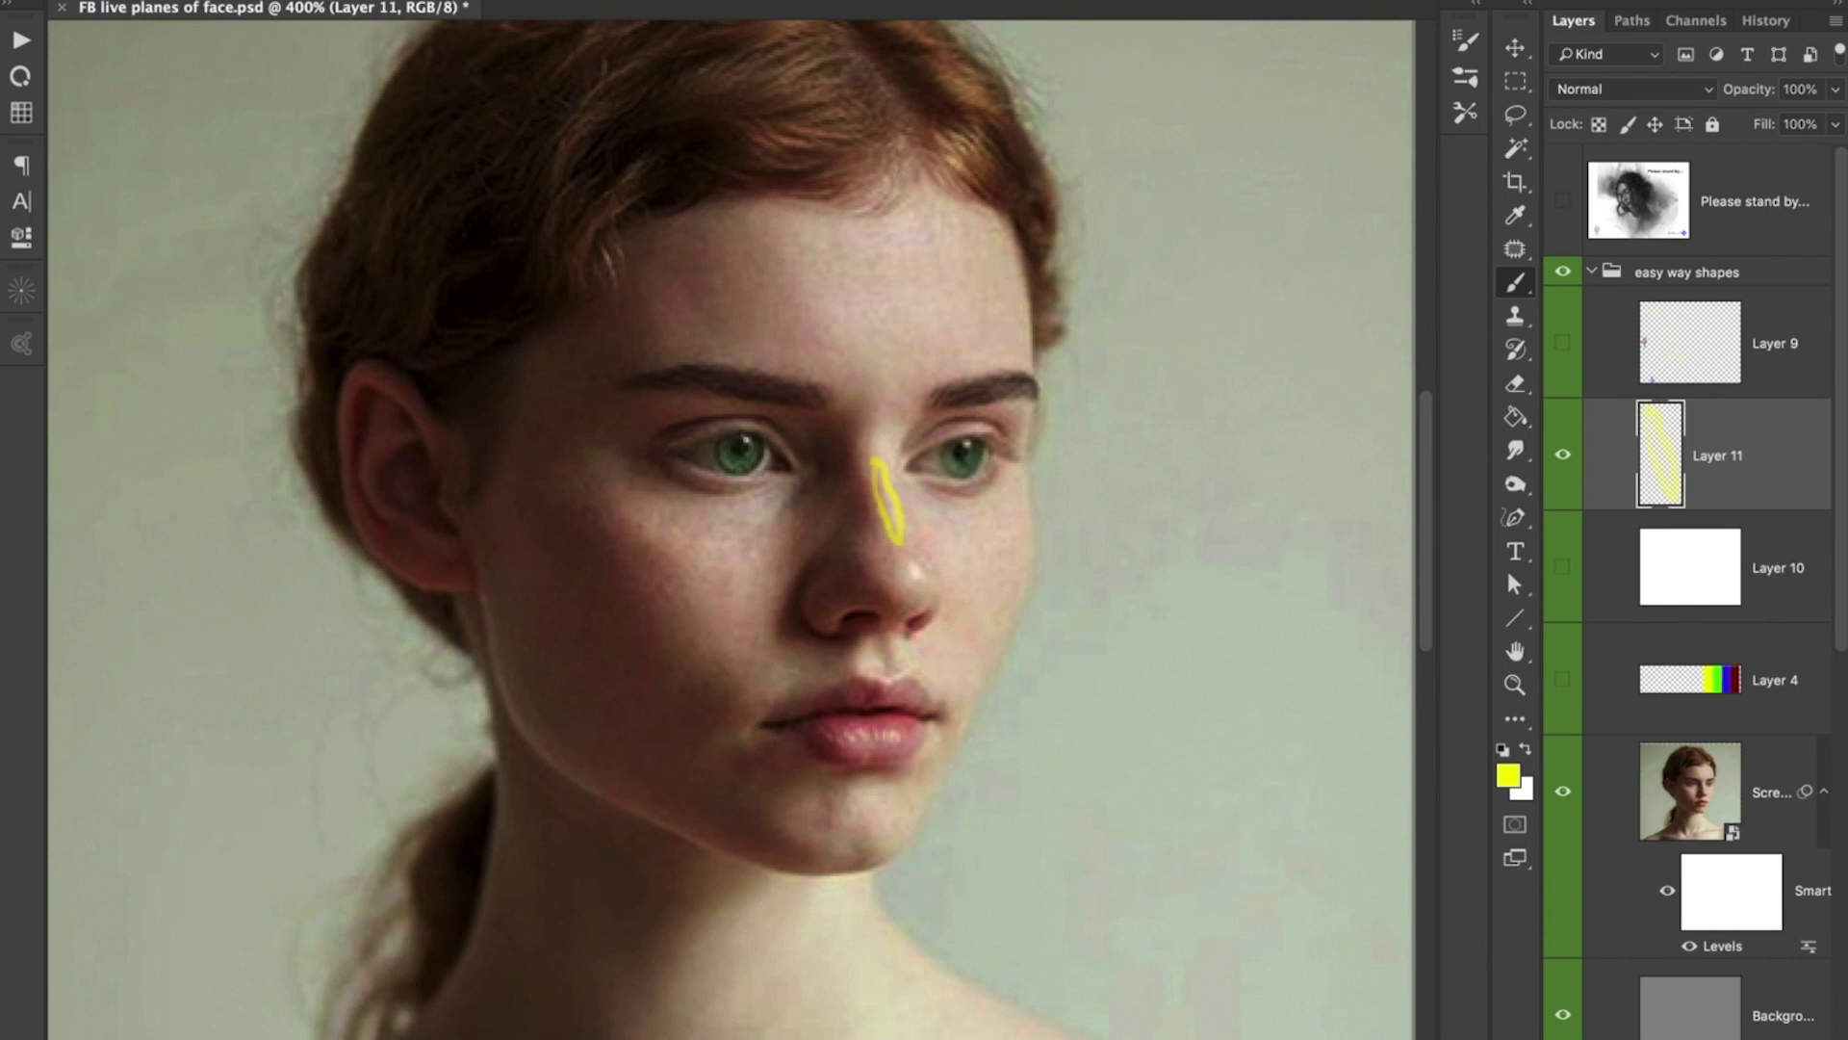
drag(909, 570, 926, 576)
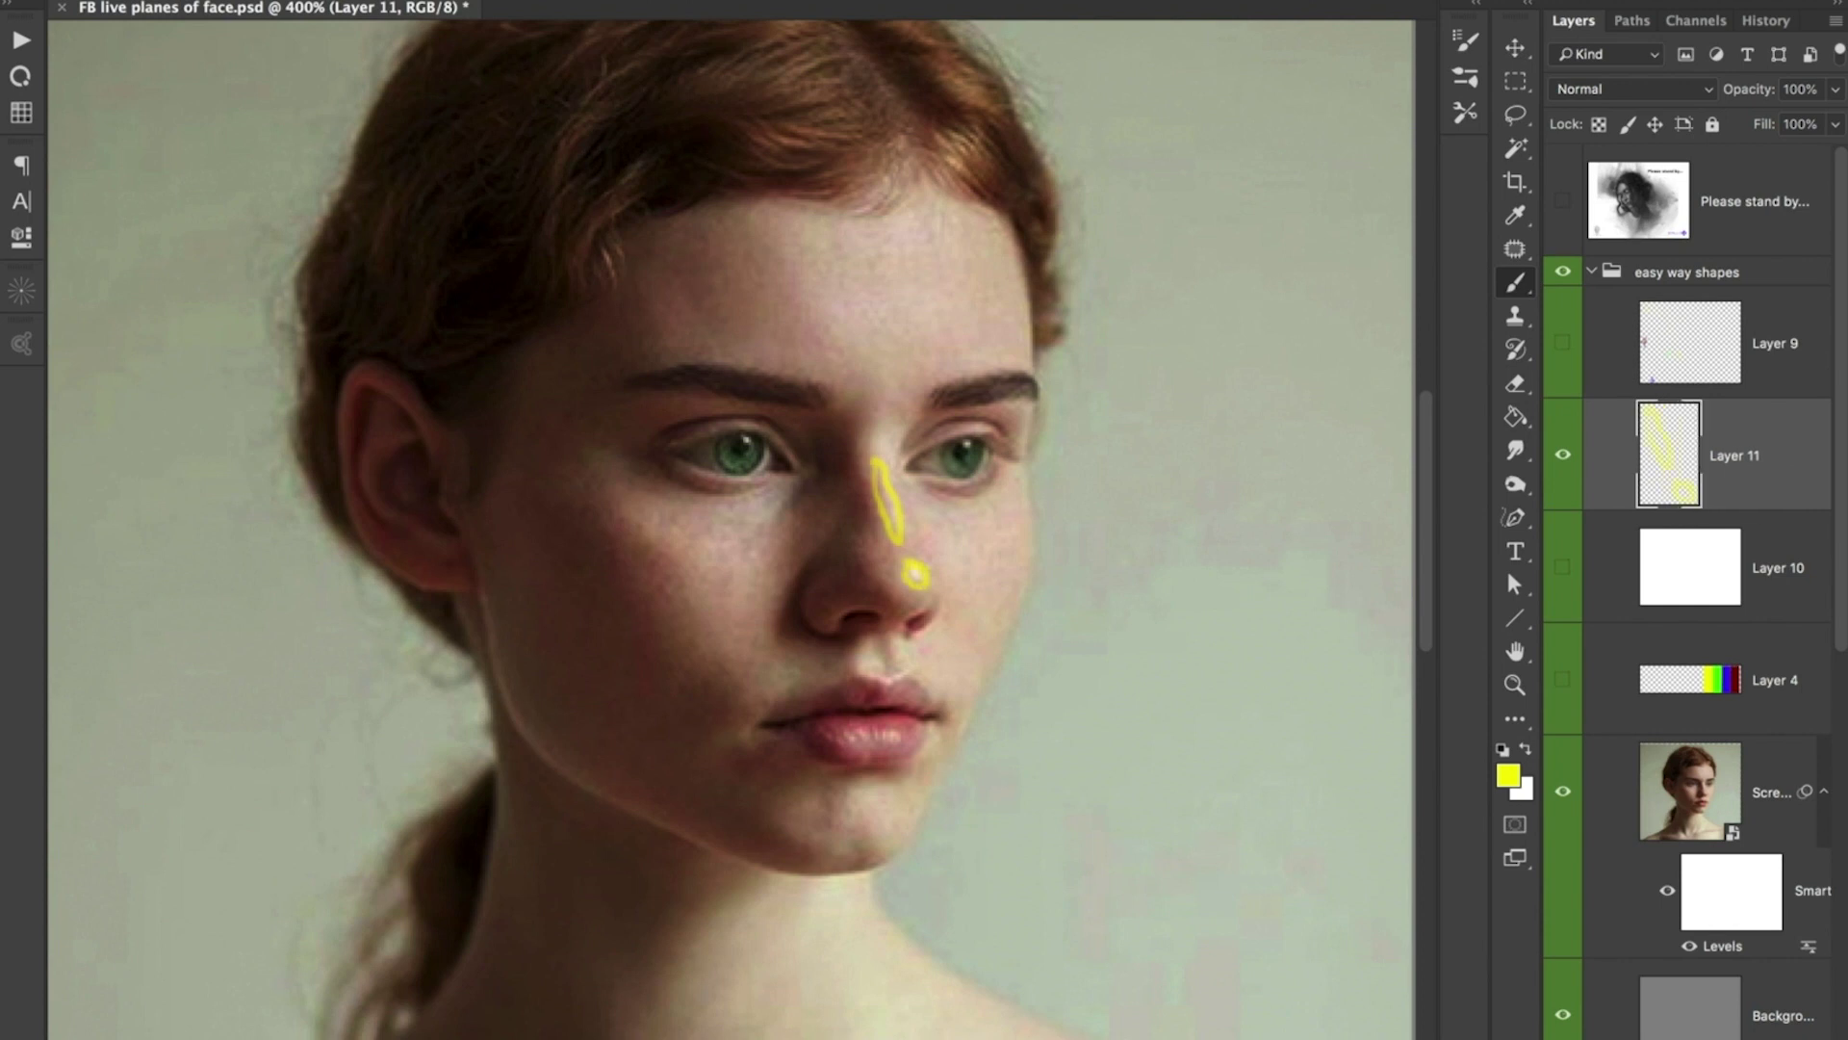
mouse_move(794, 494)
mouse_down()
mouse_move(749, 566)
mouse_move(797, 494)
mouse_up()
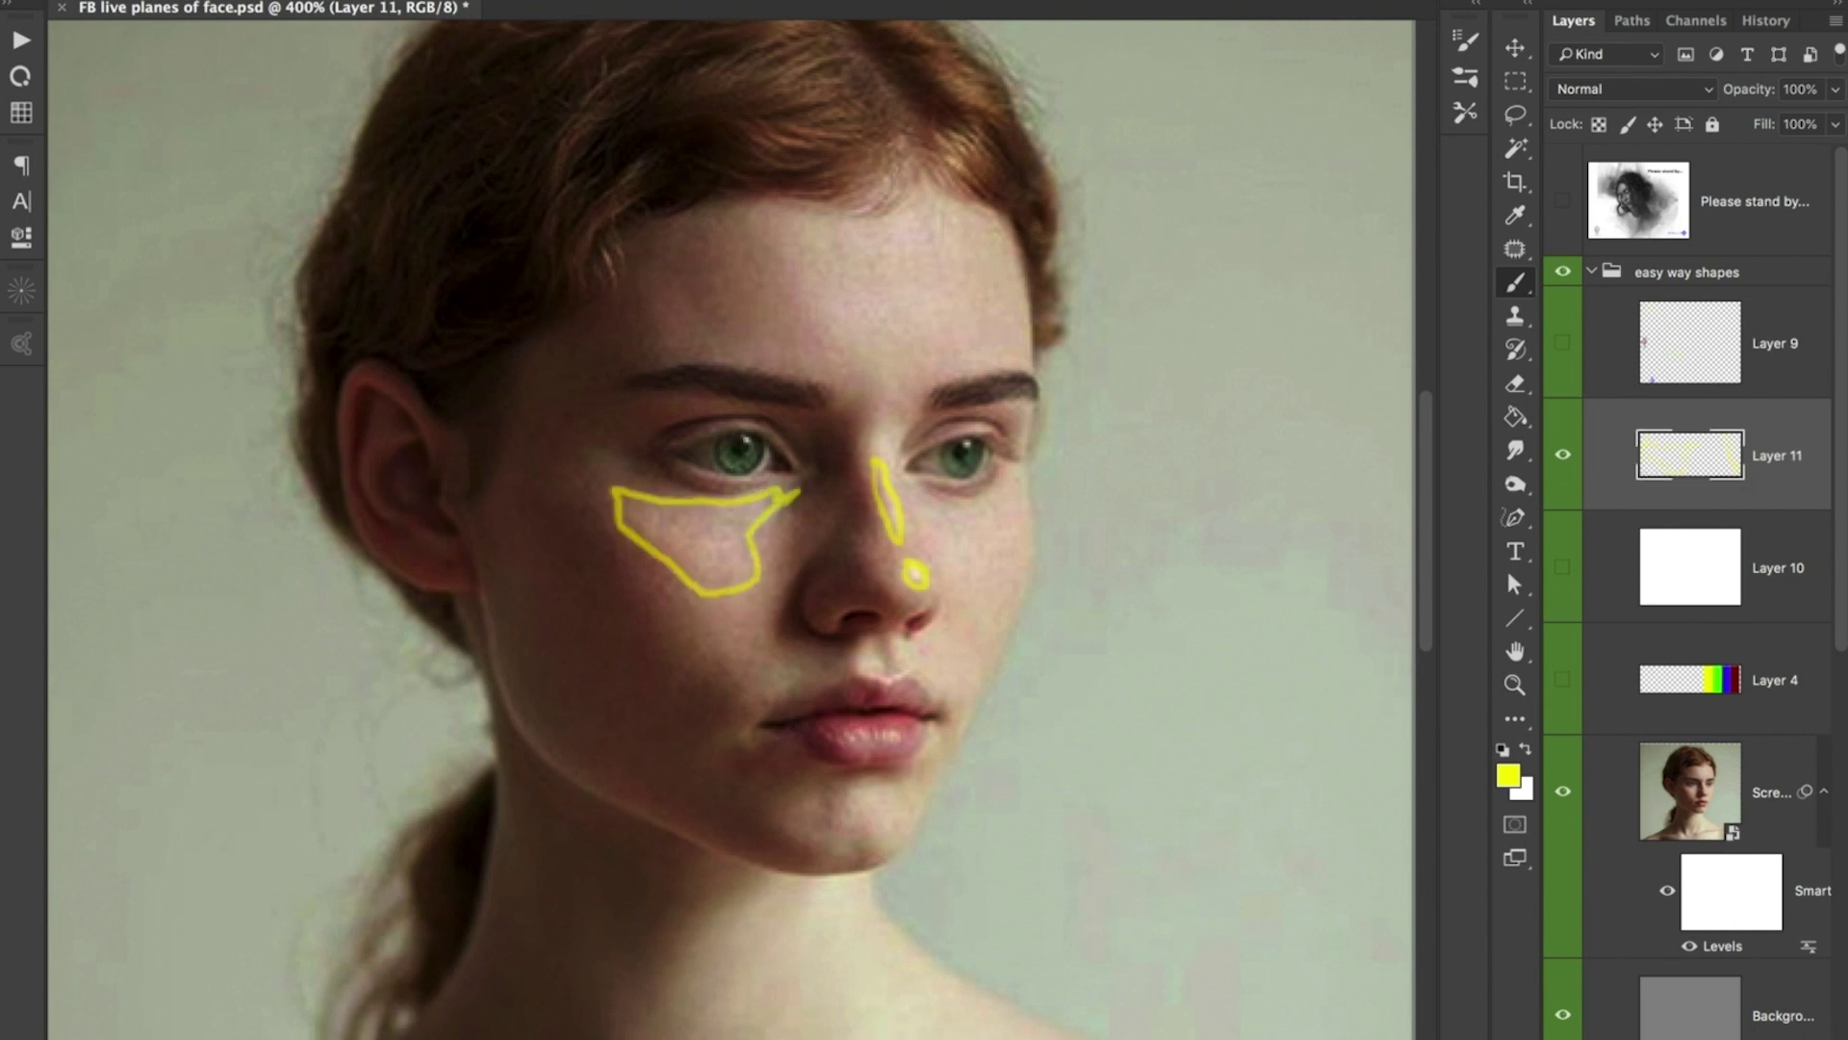
- Mark in yellow the lightest shapes on the forehead, above the upper lip, on the lower lip and on the chin
mouse_move(743, 214)
mouse_down()
mouse_move(786, 256)
mouse_move(906, 262)
mouse_move(934, 204)
mouse_up()
mouse_move(803, 303)
mouse_down()
mouse_move(932, 295)
mouse_move(945, 325)
mouse_move(841, 354)
mouse_move(792, 347)
mouse_move(798, 304)
mouse_up()
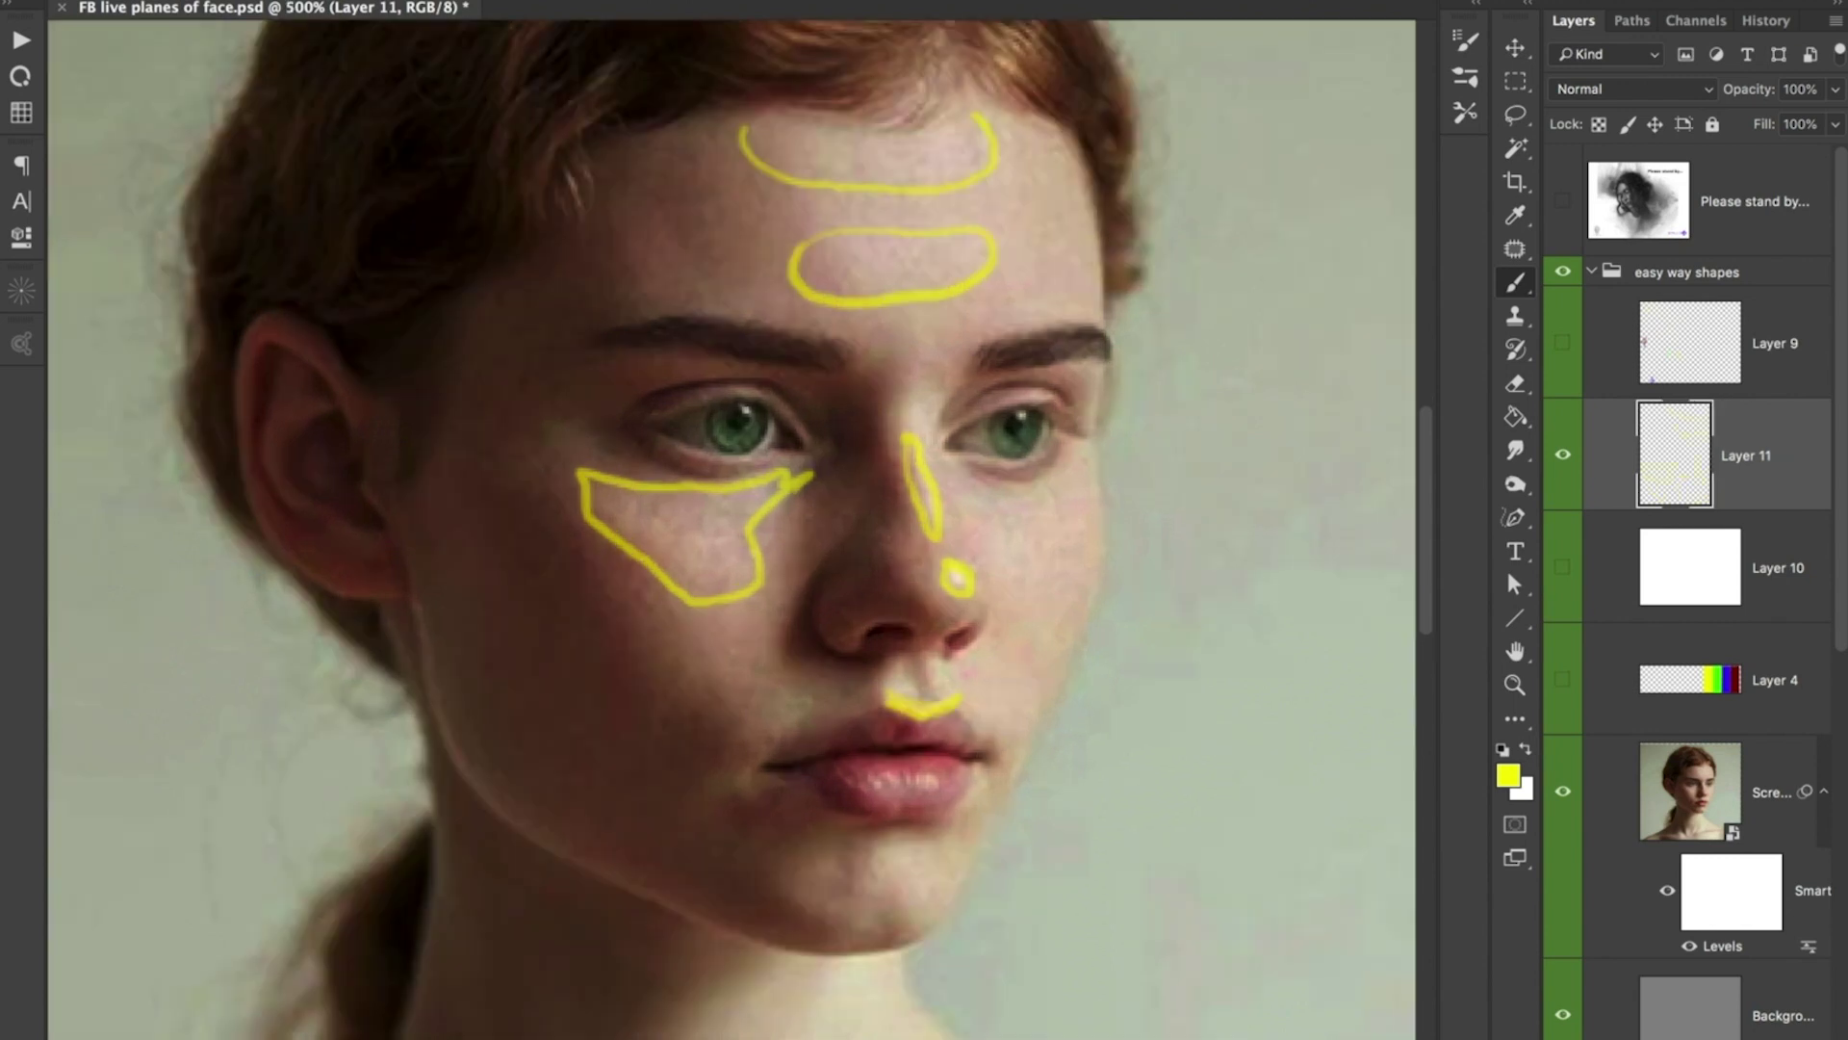
drag(881, 782, 950, 787)
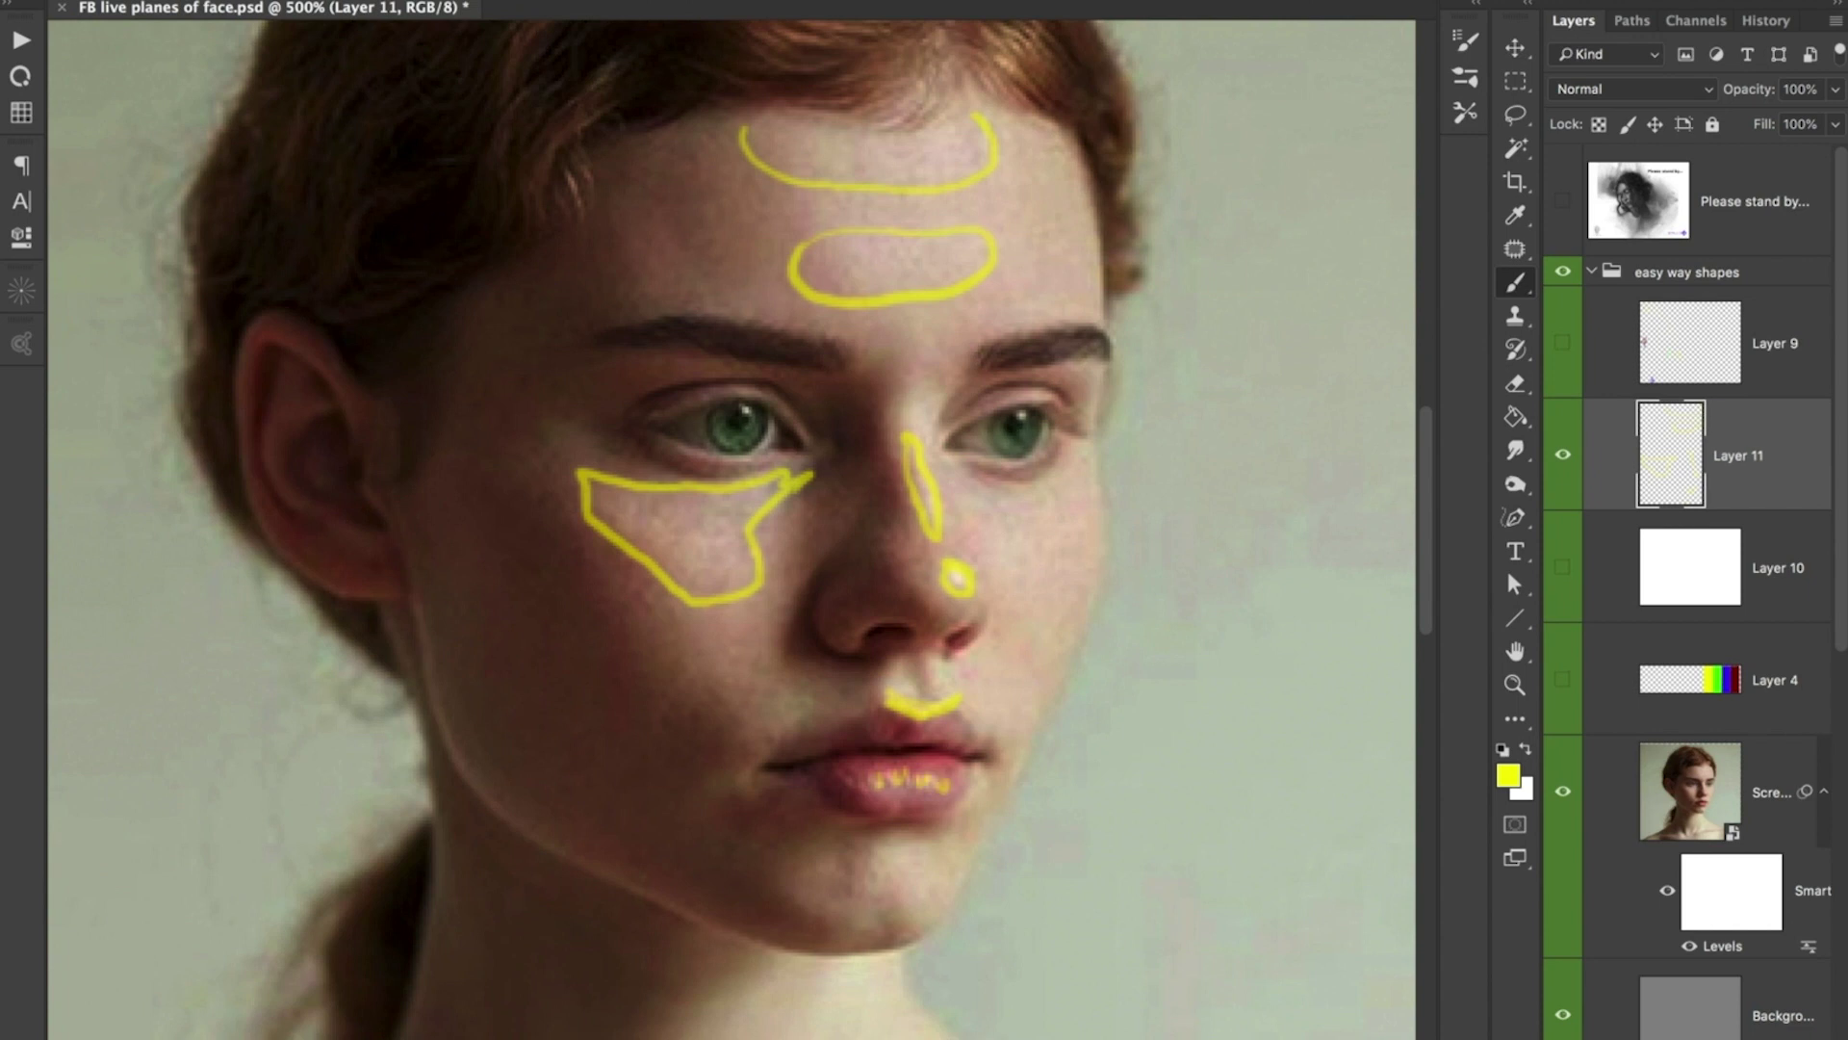
mouse_move(869, 856)
mouse_down()
mouse_move(931, 897)
mouse_move(938, 868)
mouse_move(870, 888)
mouse_move(928, 899)
mouse_move(935, 840)
mouse_move(868, 859)
mouse_up()
key(super+z)
drag(867, 693, 962, 679)
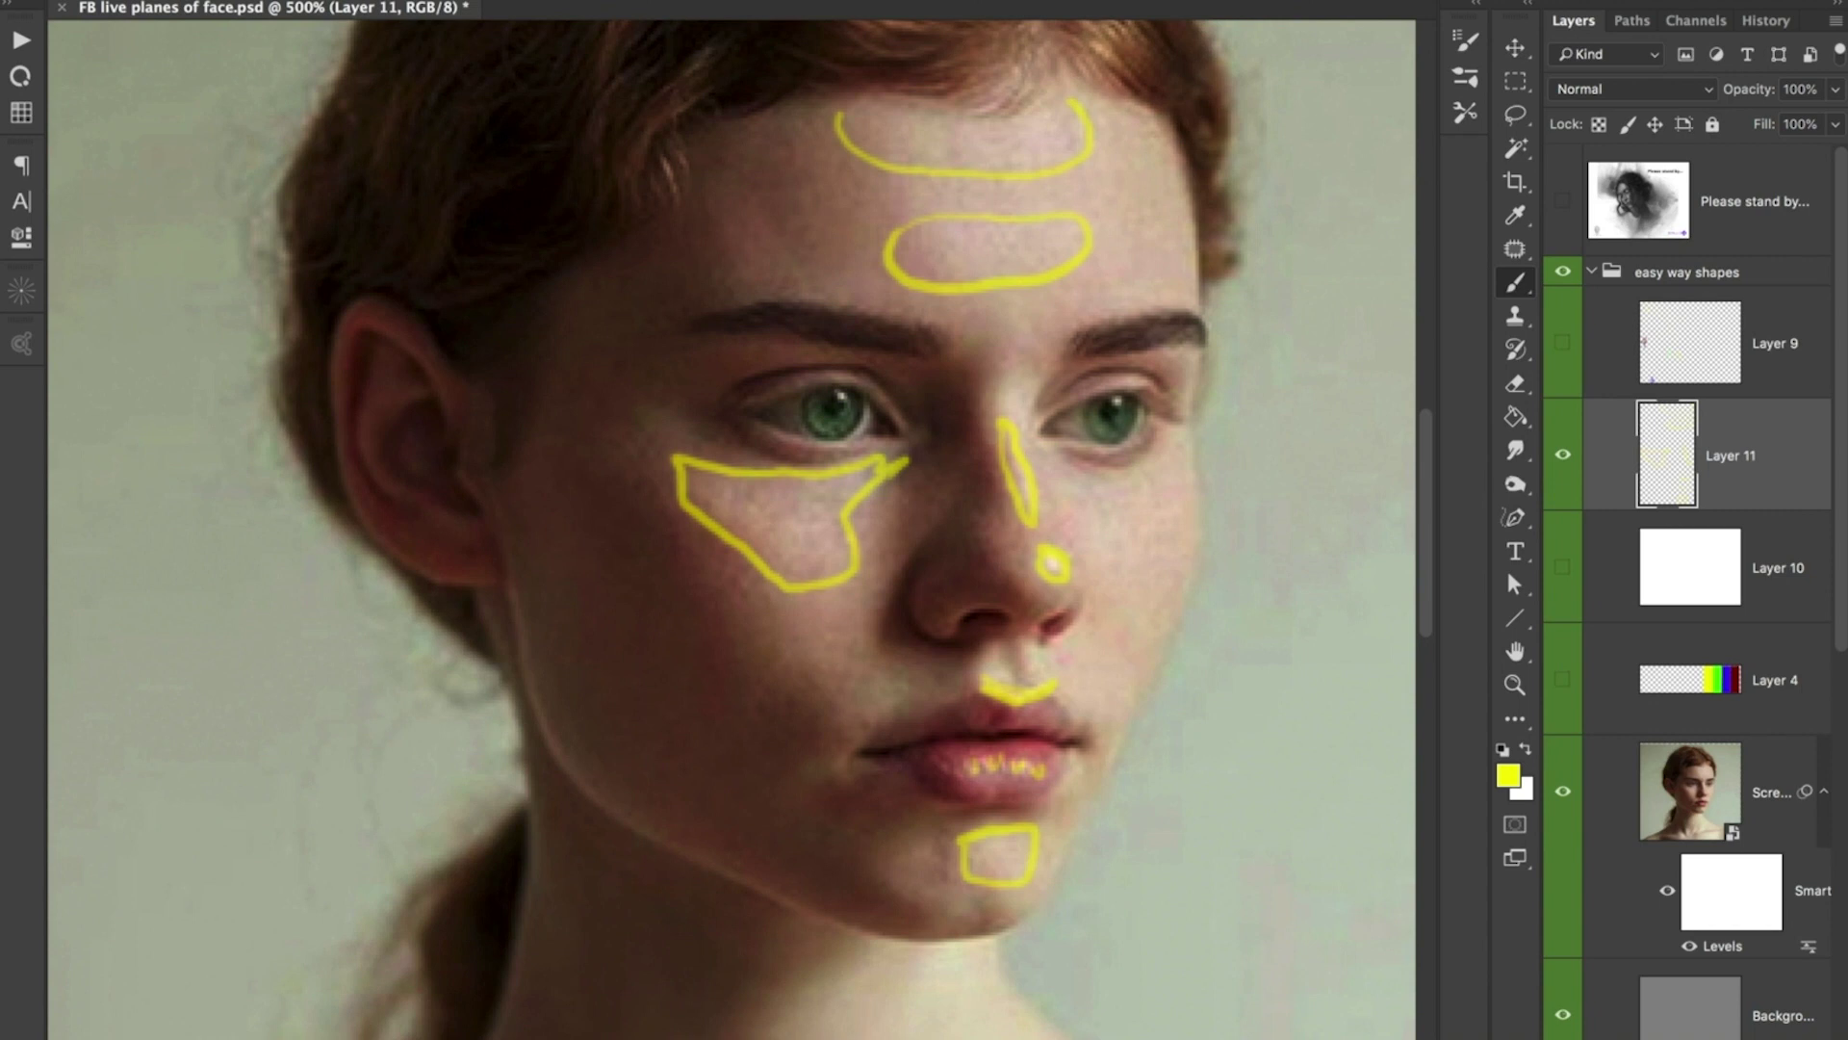
- Show the colour swatches on Layer 4 and outline the forehead planes in green down to both eyebrows
click(1562, 680)
mouse_move(786, 324)
mouse_down()
mouse_move(858, 420)
mouse_move(930, 429)
mouse_move(959, 374)
mouse_move(894, 303)
mouse_move(884, 260)
mouse_up()
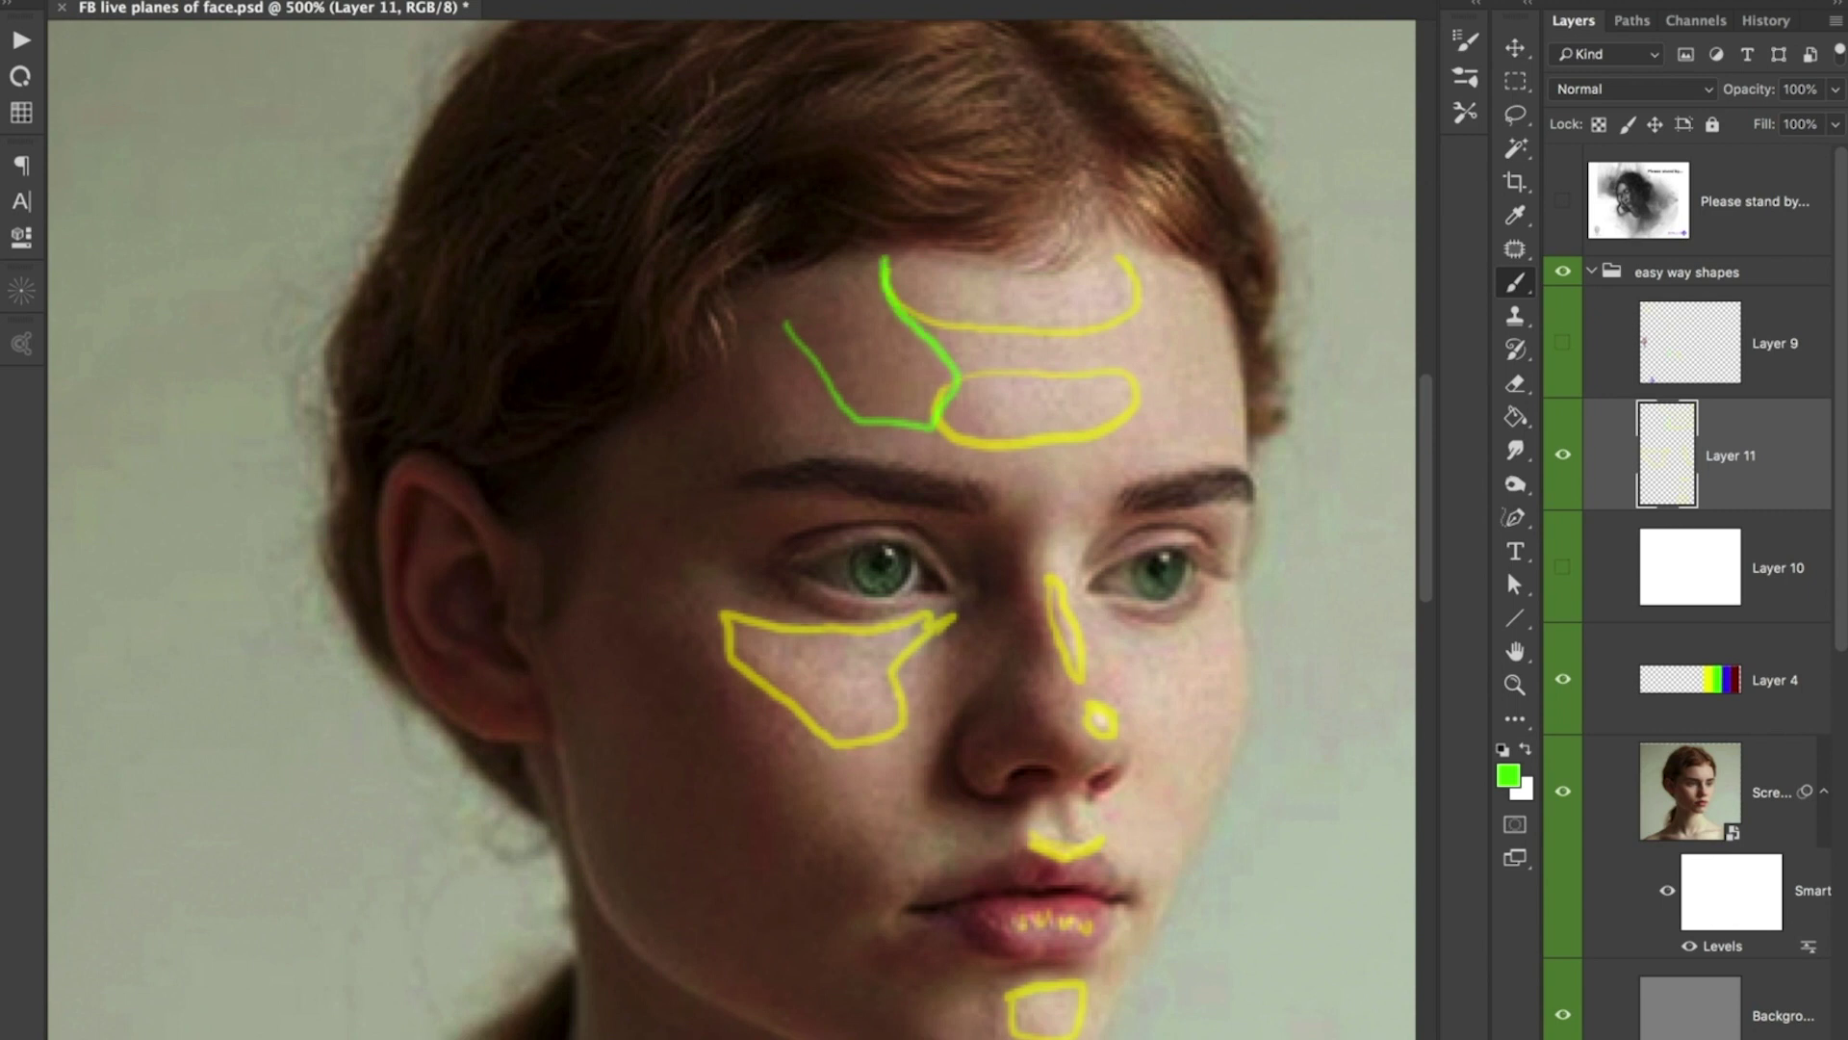
mouse_move(791, 316)
mouse_down()
mouse_move(763, 393)
mouse_move(779, 455)
mouse_move(994, 483)
mouse_move(1031, 518)
mouse_up()
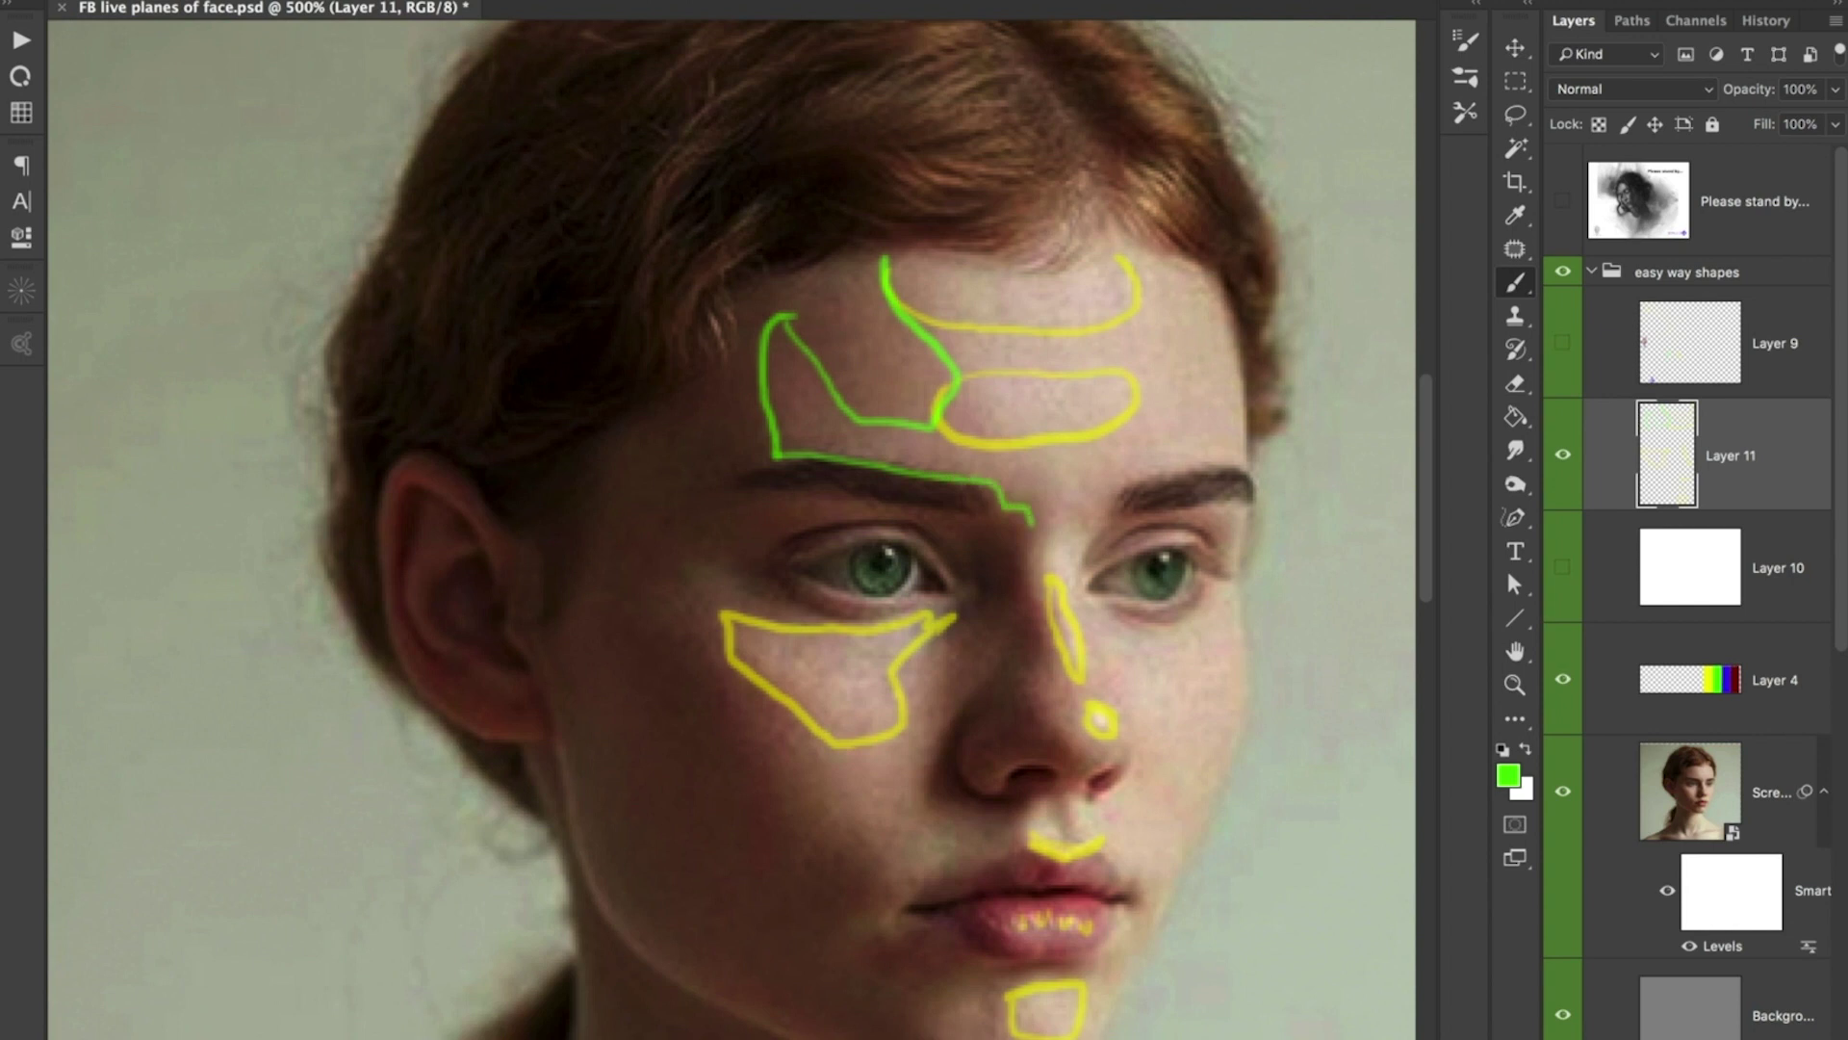
drag(1119, 252, 1122, 506)
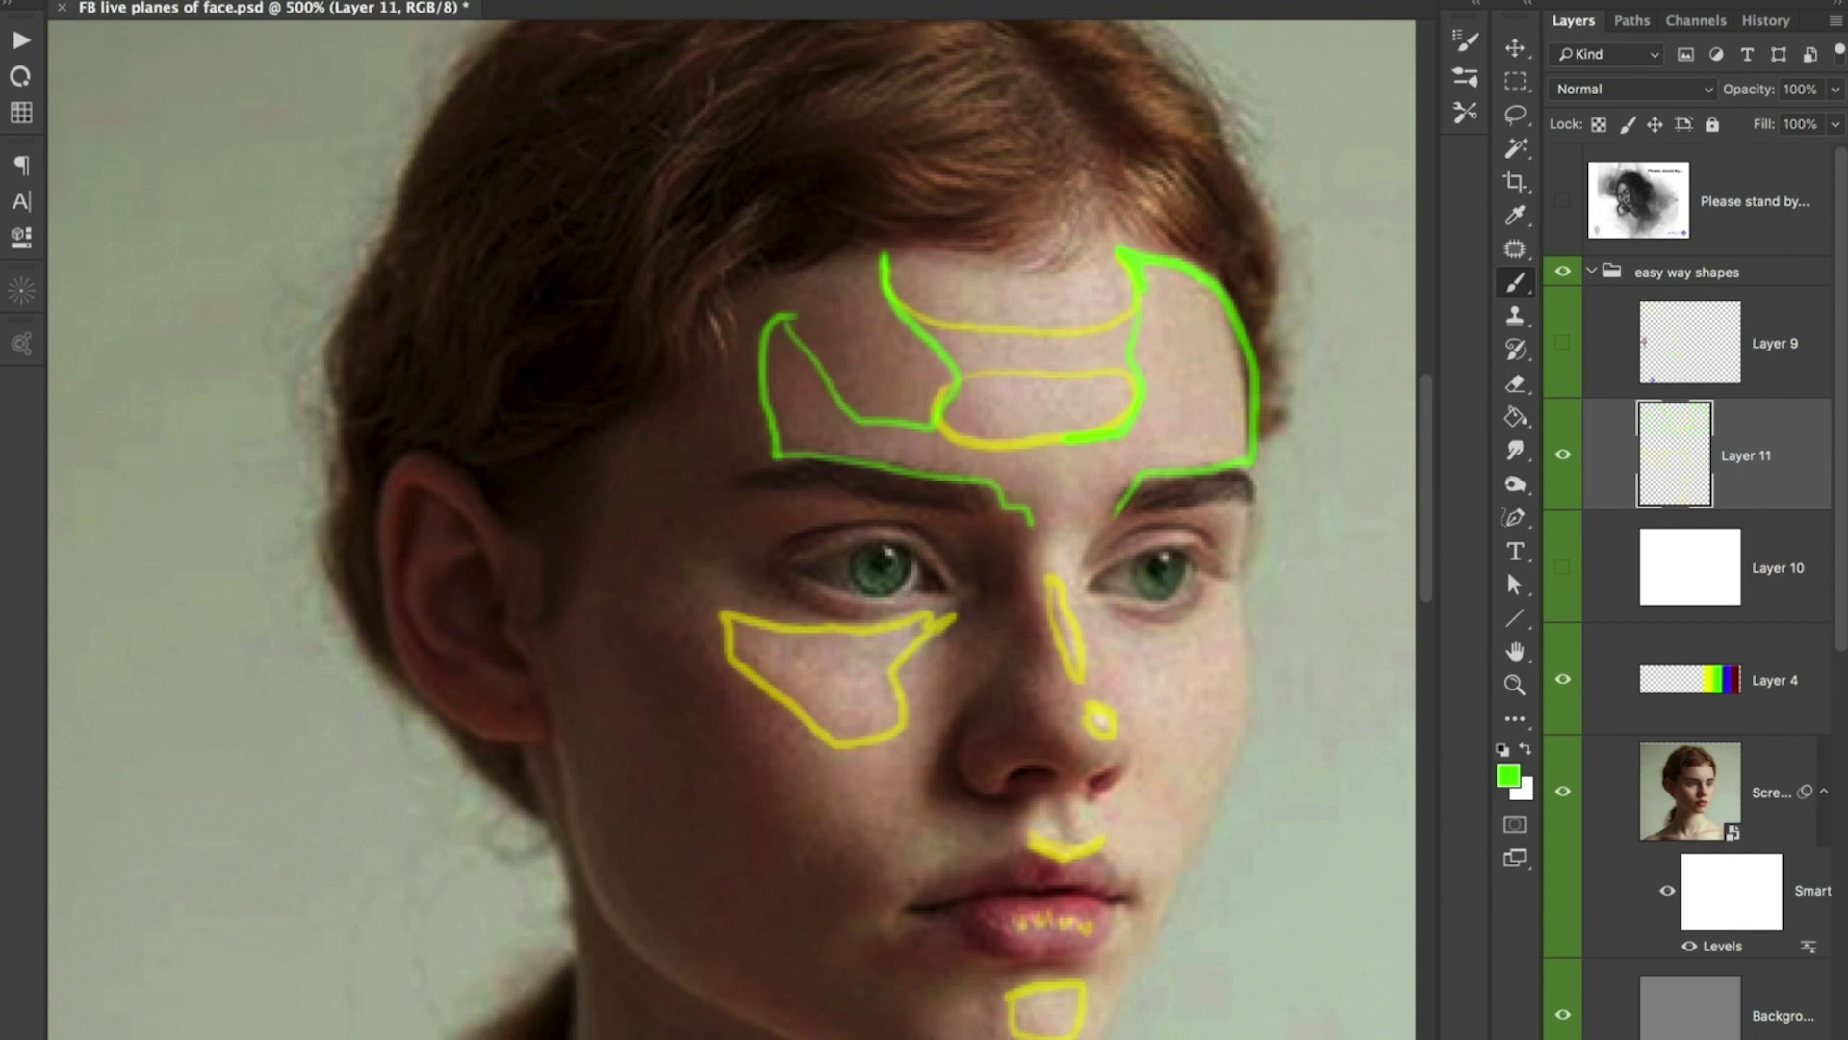
- Outline in green the area between the brows, the nose, the far eye and the far cheek
mouse_move(1115, 513)
mouse_down()
mouse_move(1045, 565)
mouse_move(1012, 482)
mouse_move(930, 442)
mouse_up()
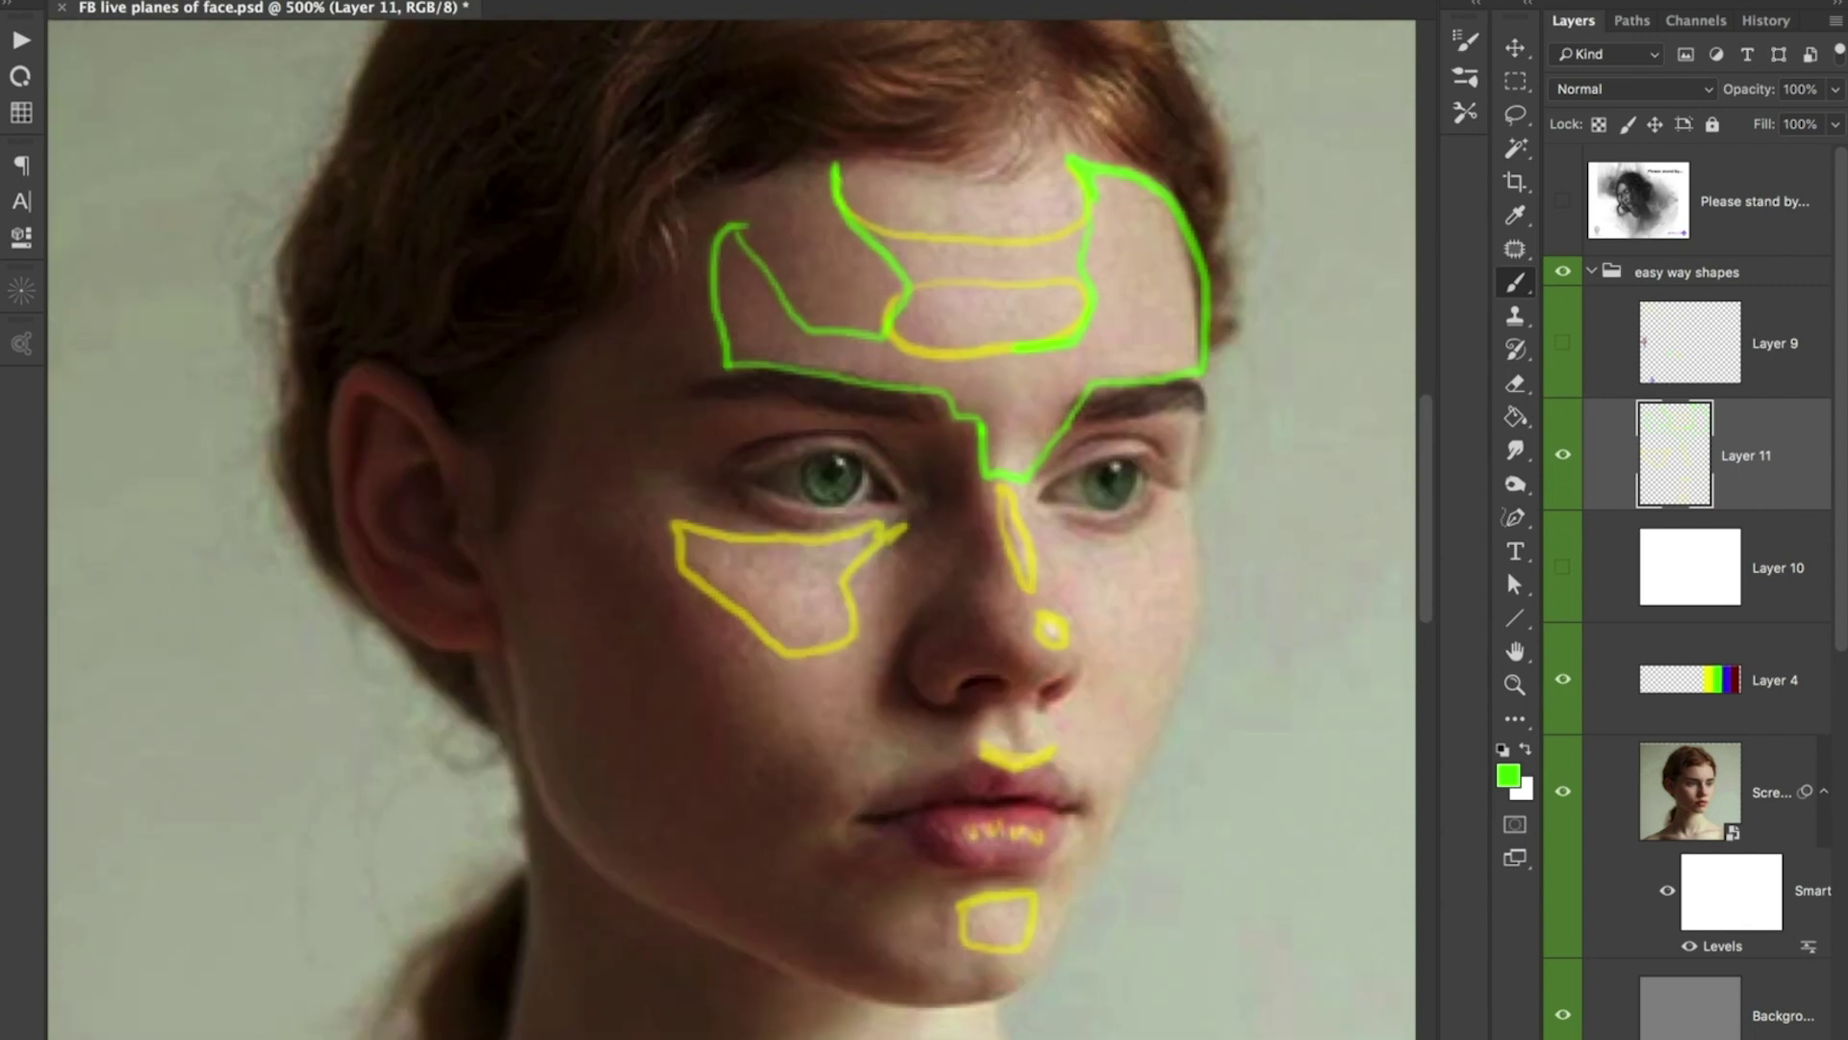
mouse_move(1150, 435)
mouse_down()
mouse_move(1188, 464)
mouse_move(1204, 417)
mouse_move(1123, 422)
mouse_move(1151, 436)
mouse_move(1054, 458)
mouse_move(1033, 495)
mouse_move(1179, 444)
mouse_up()
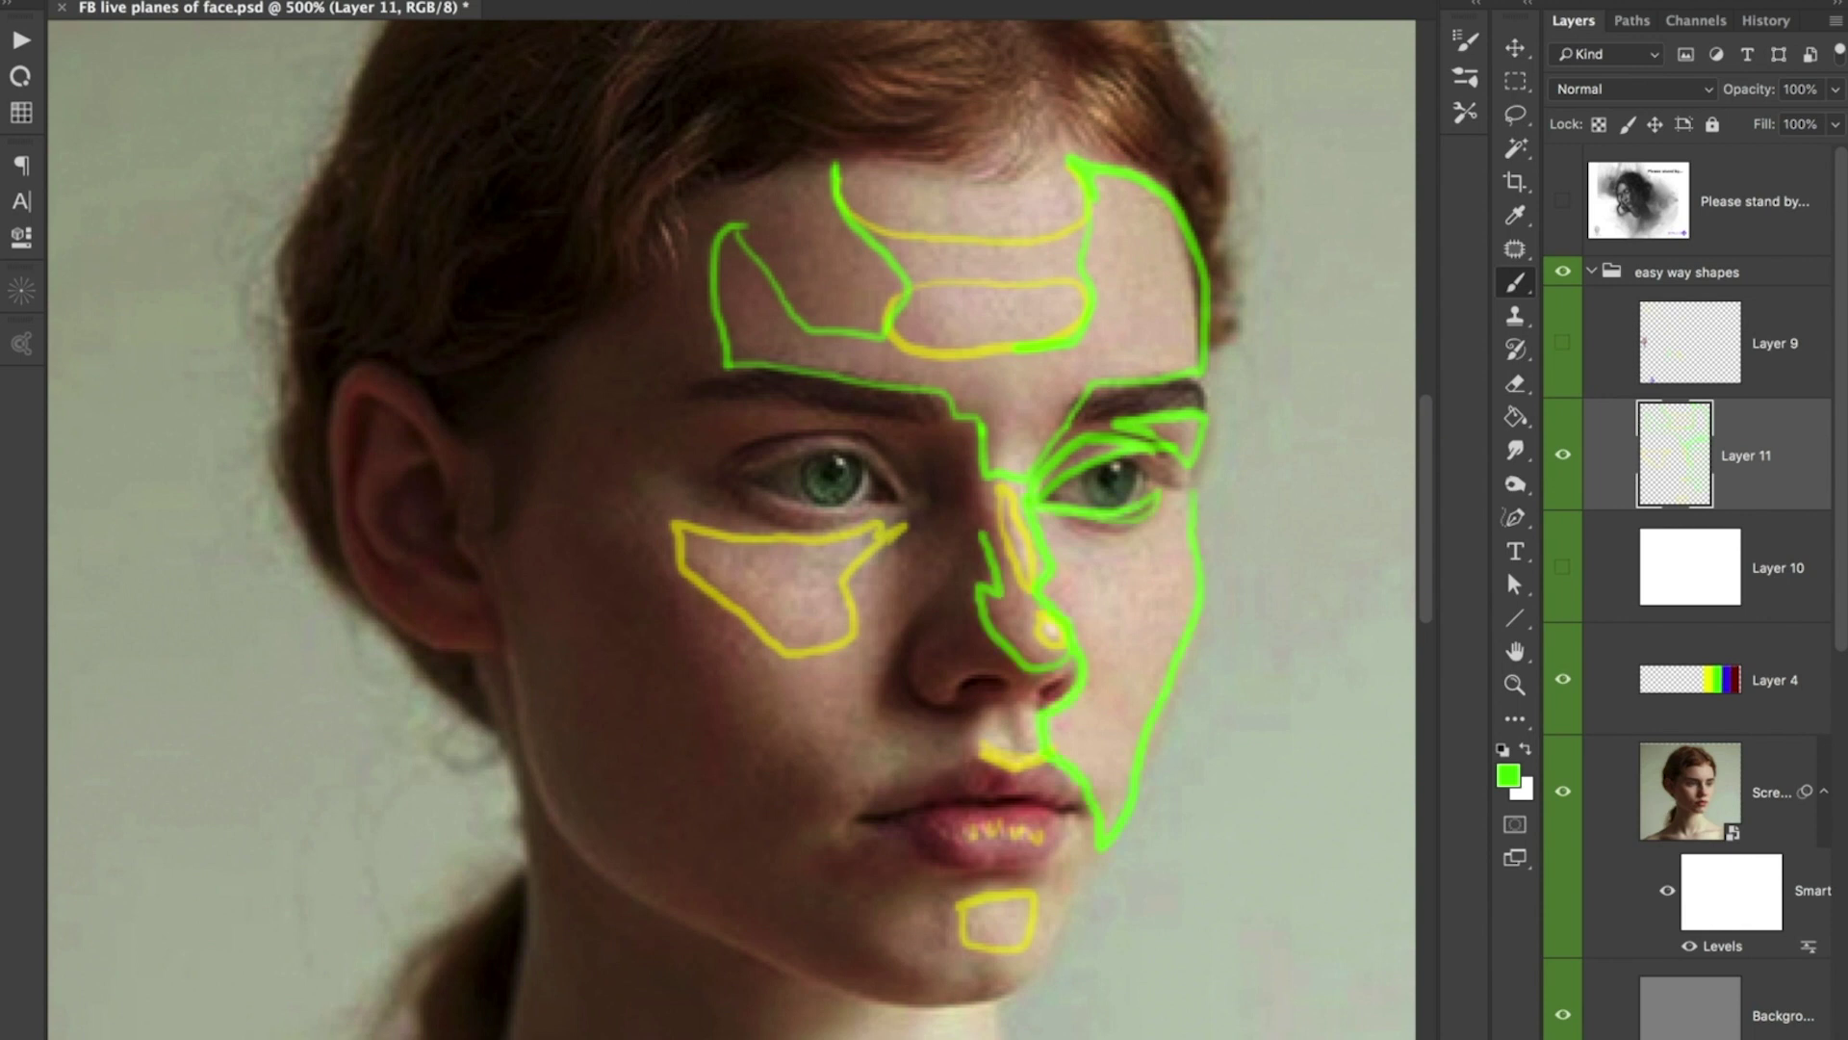
drag(982, 532, 987, 482)
- Outline in green the near cheek plane, the area above the upper lip, the chin and the forehead's hairline
scroll(732, 530, down, 4)
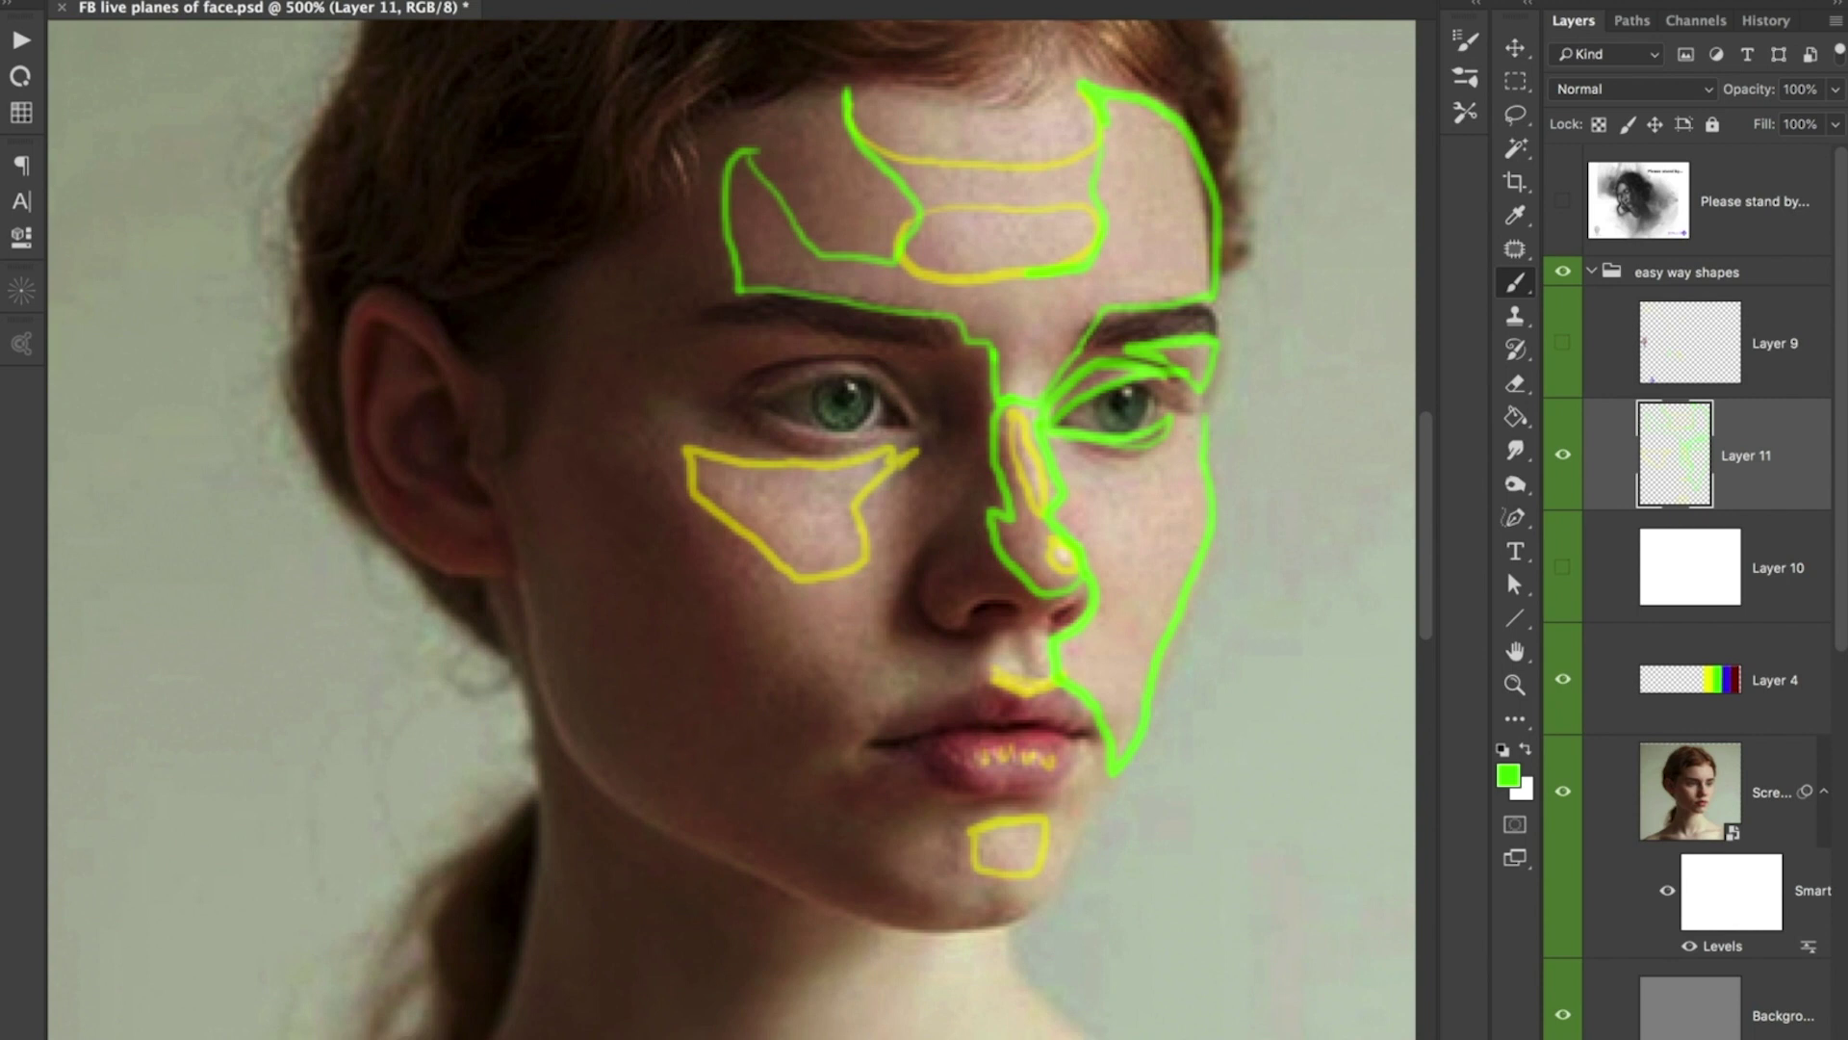
scroll(732, 529, right, 4)
scroll(732, 529, up, 2)
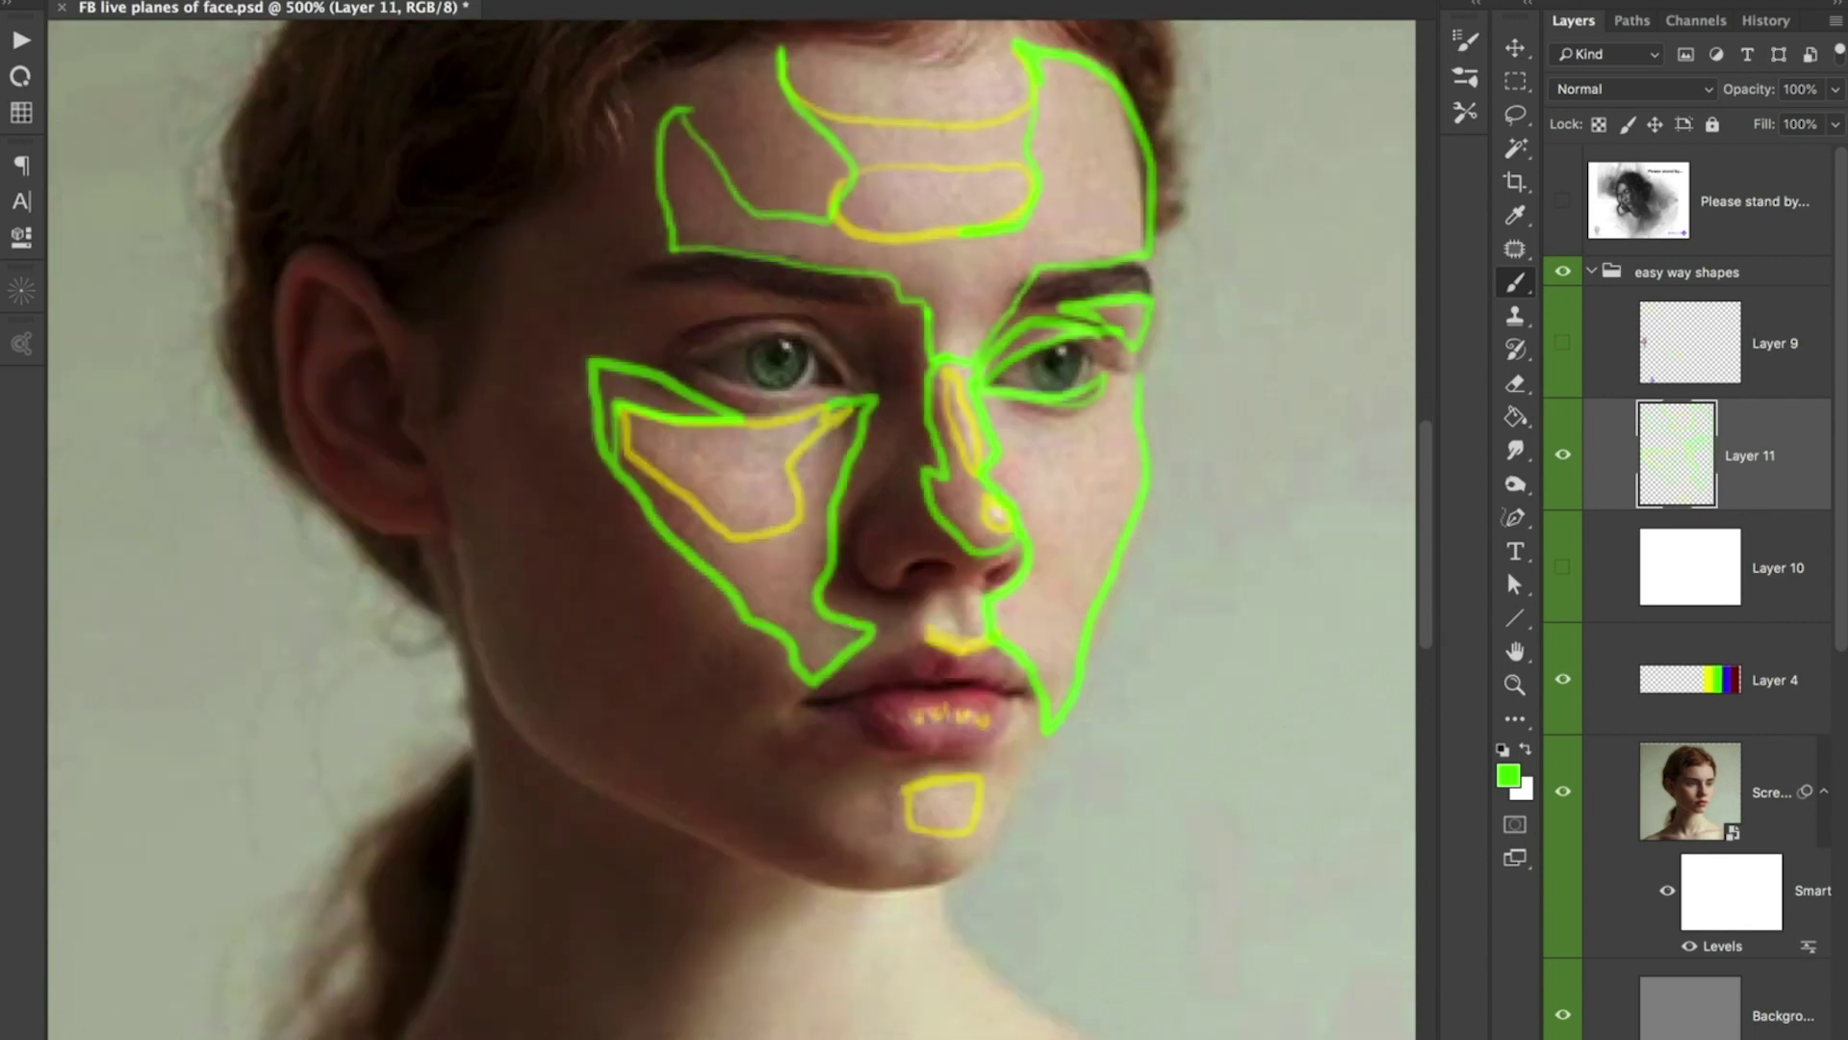
mouse_move(882, 780)
mouse_down()
mouse_move(820, 814)
mouse_move(911, 874)
mouse_move(940, 846)
mouse_move(959, 870)
mouse_move(988, 860)
mouse_move(1028, 747)
mouse_up()
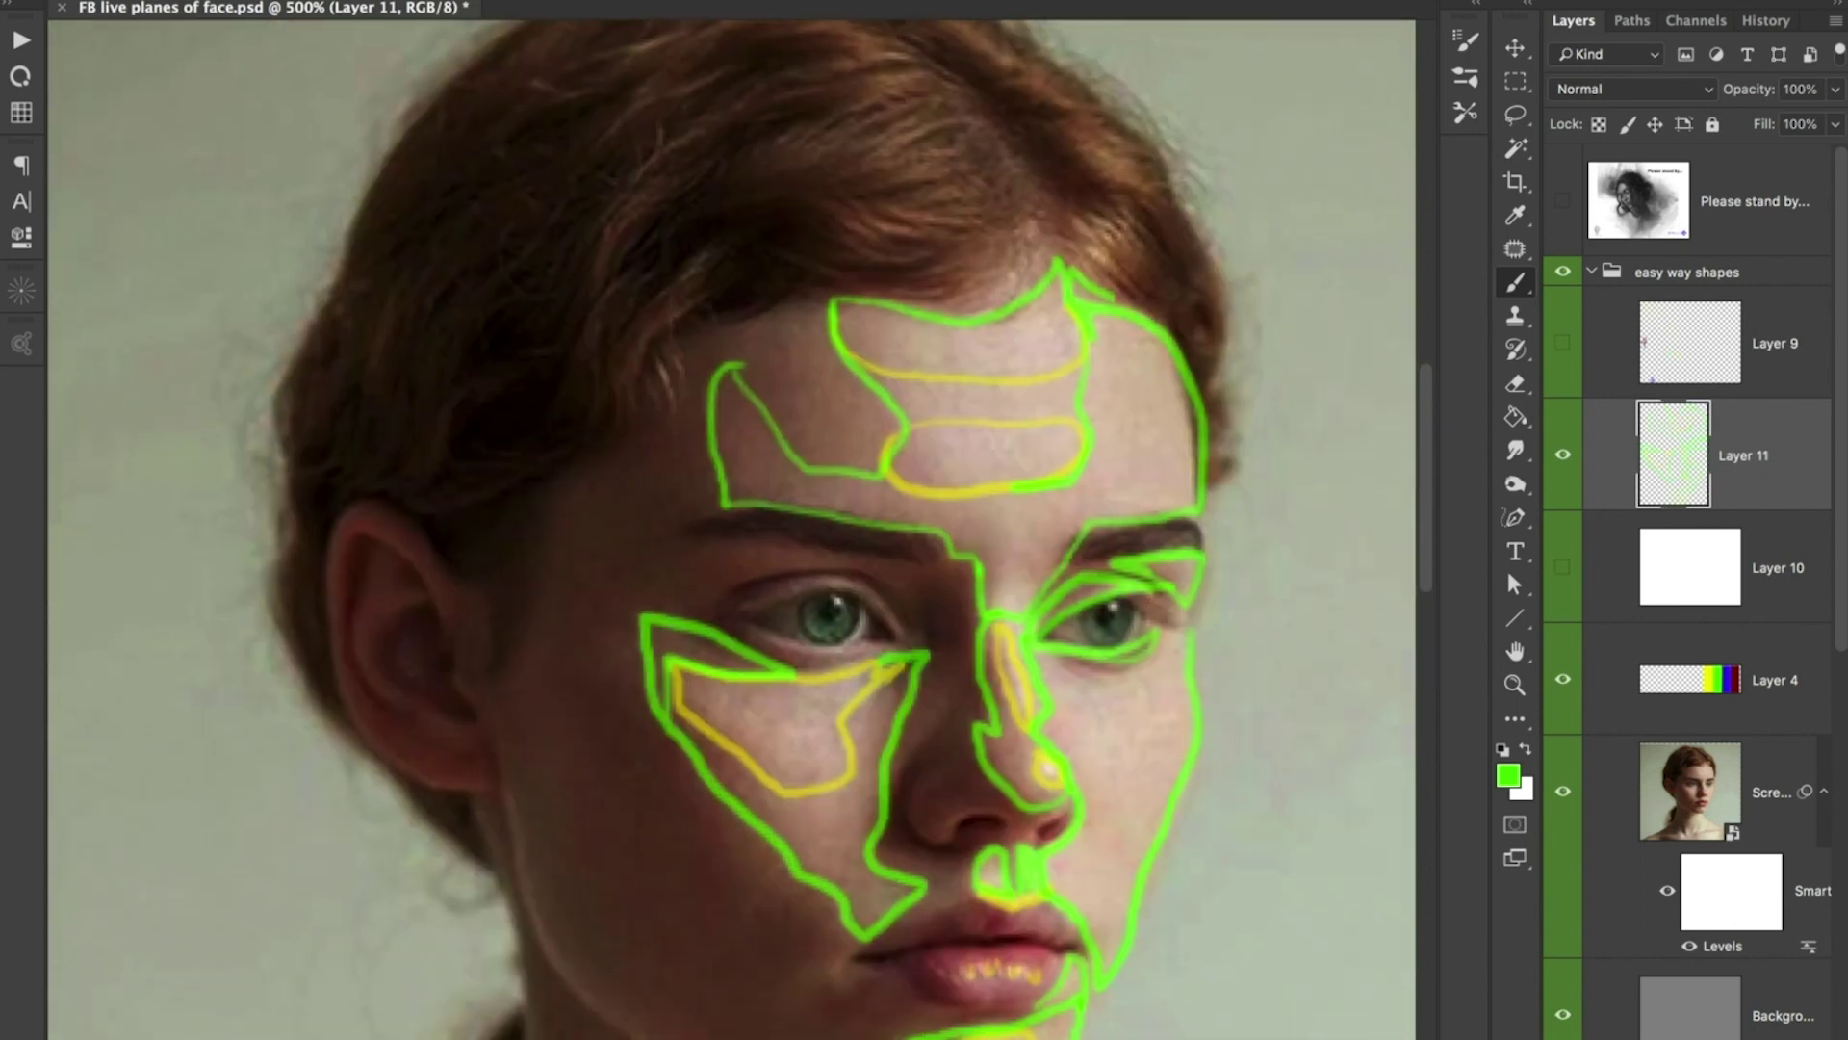
- Outline in green the lit front of the neck, the collarbone shapes and the tops of both shoulders
scroll(732, 529, down, 10)
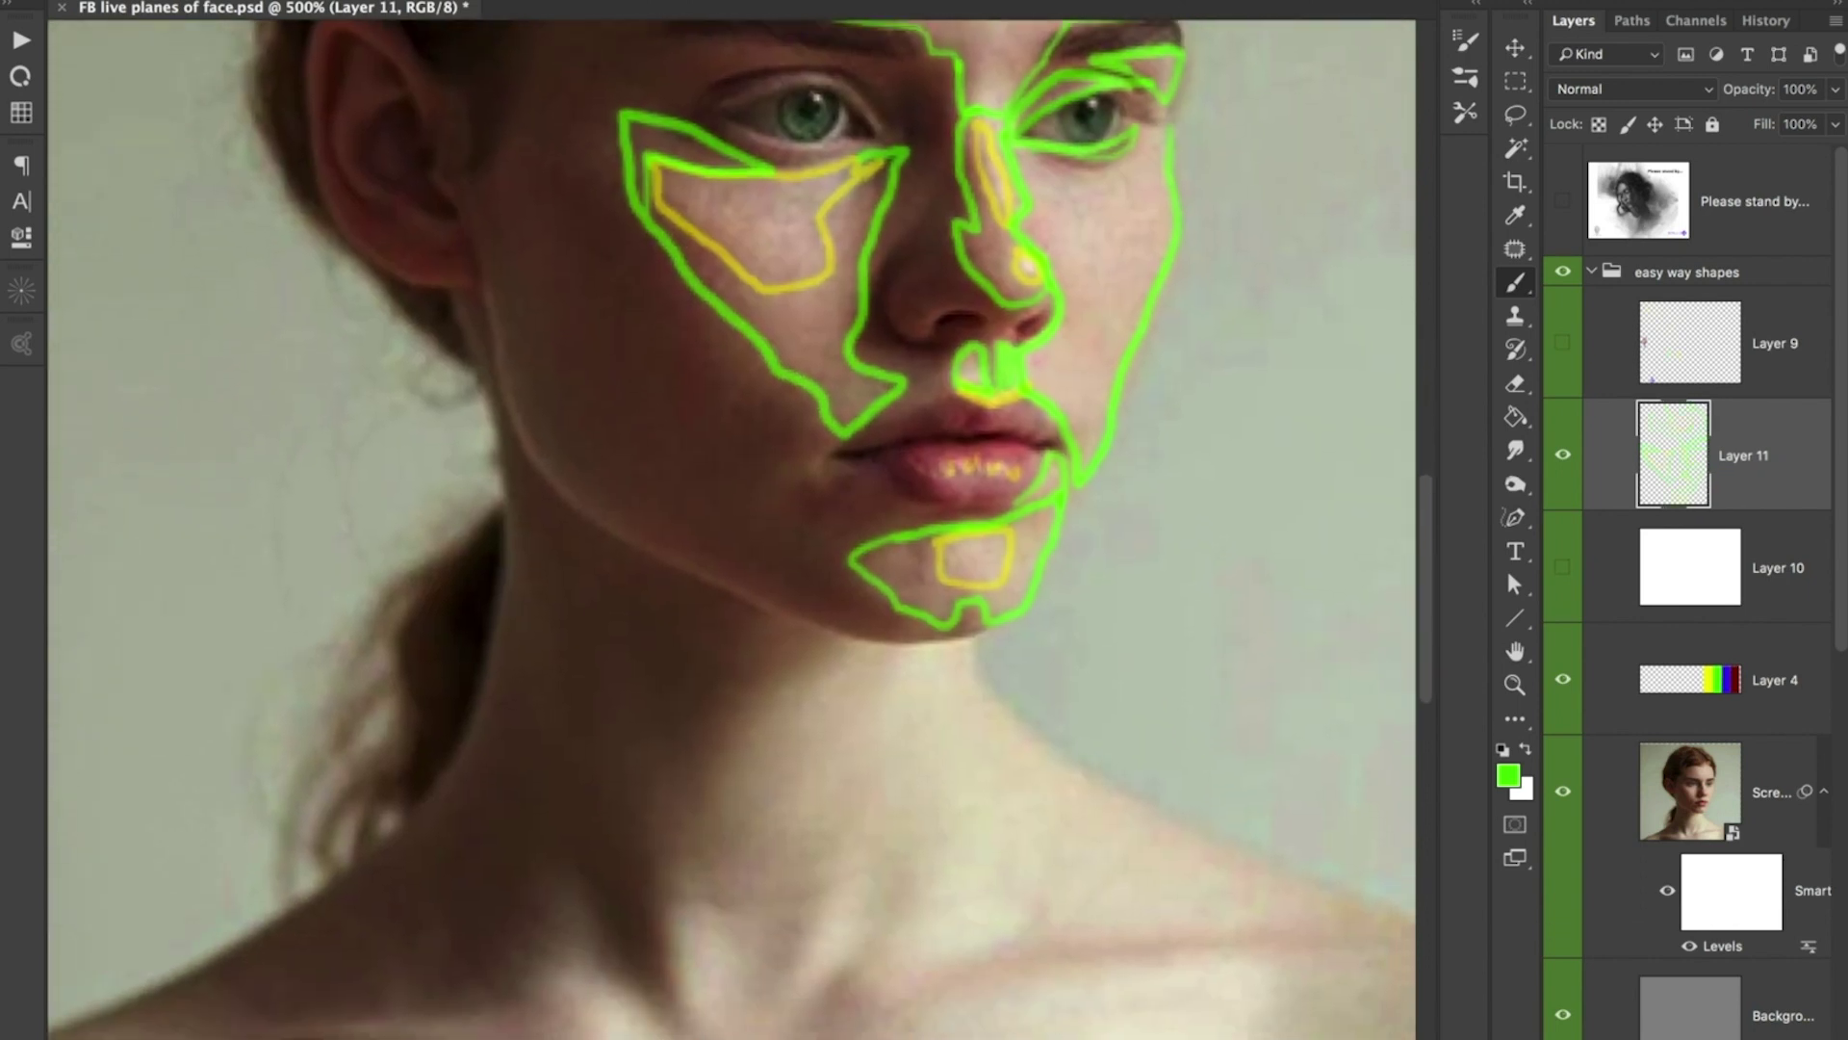
key(super+minus)
drag(732, 529, 767, 501)
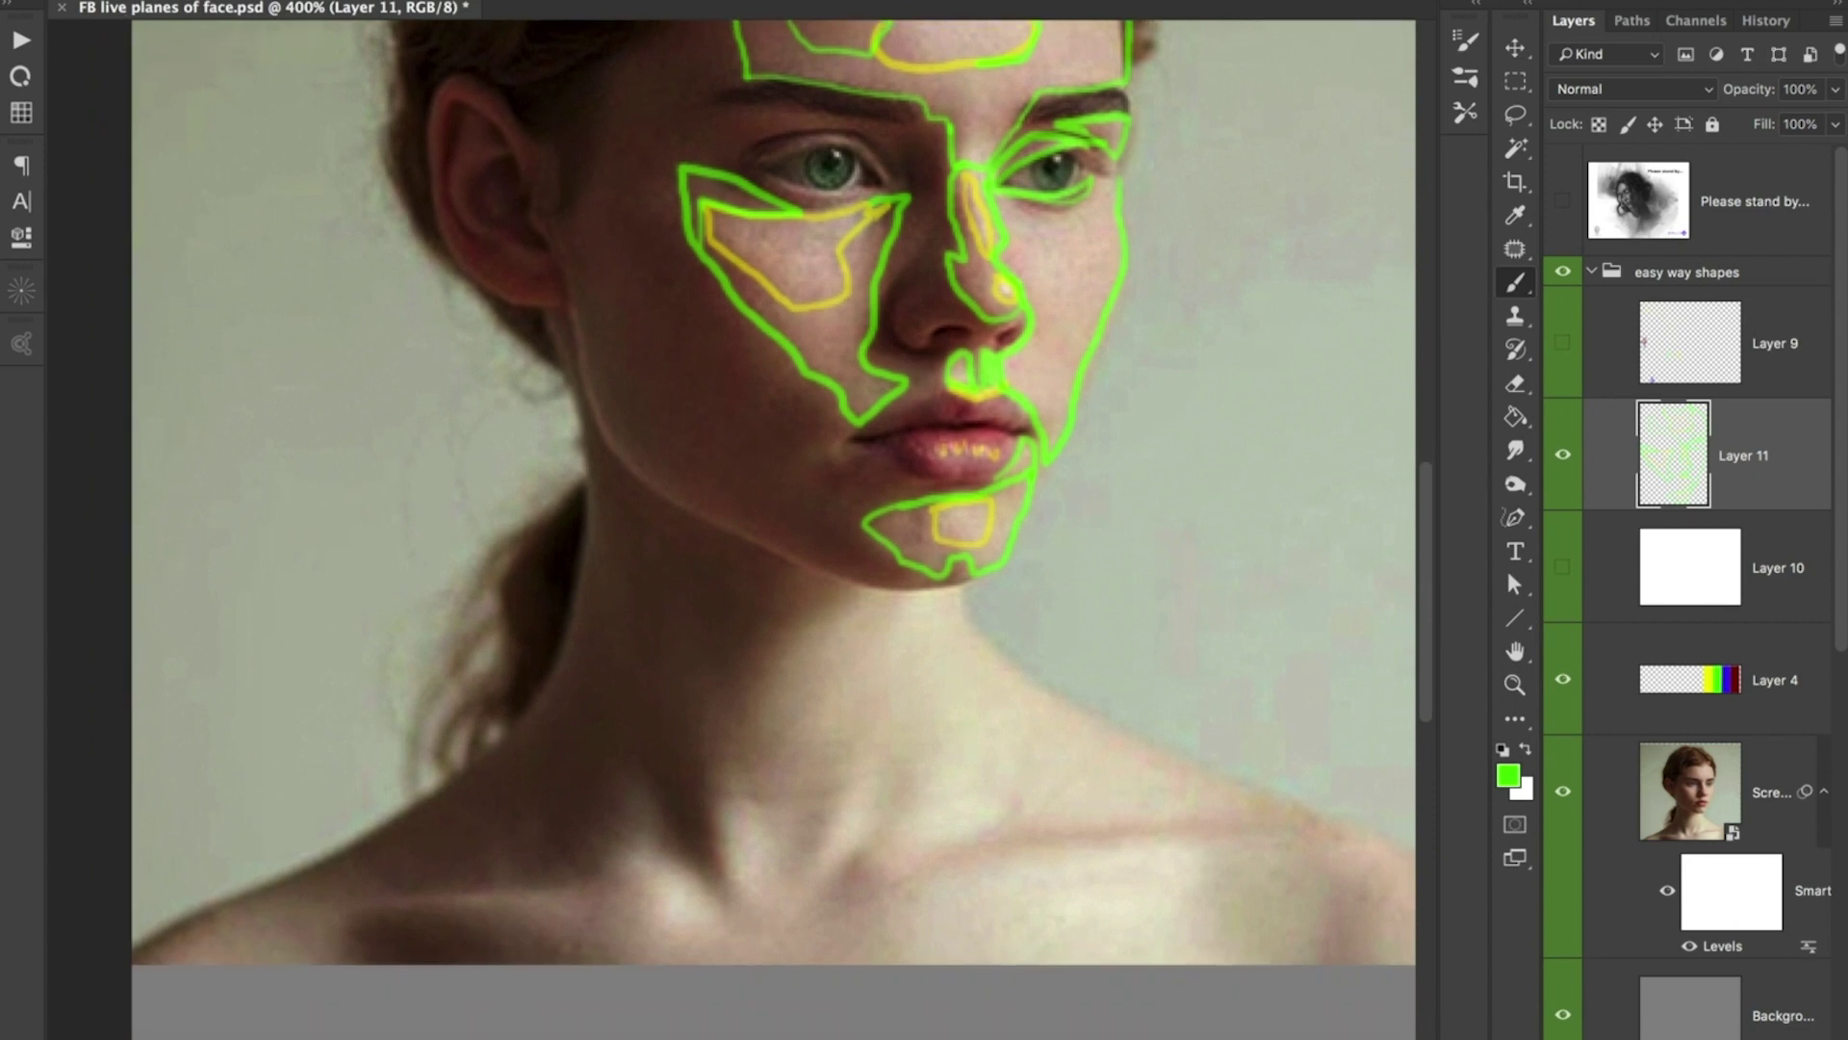
scroll(731, 529, up, 3)
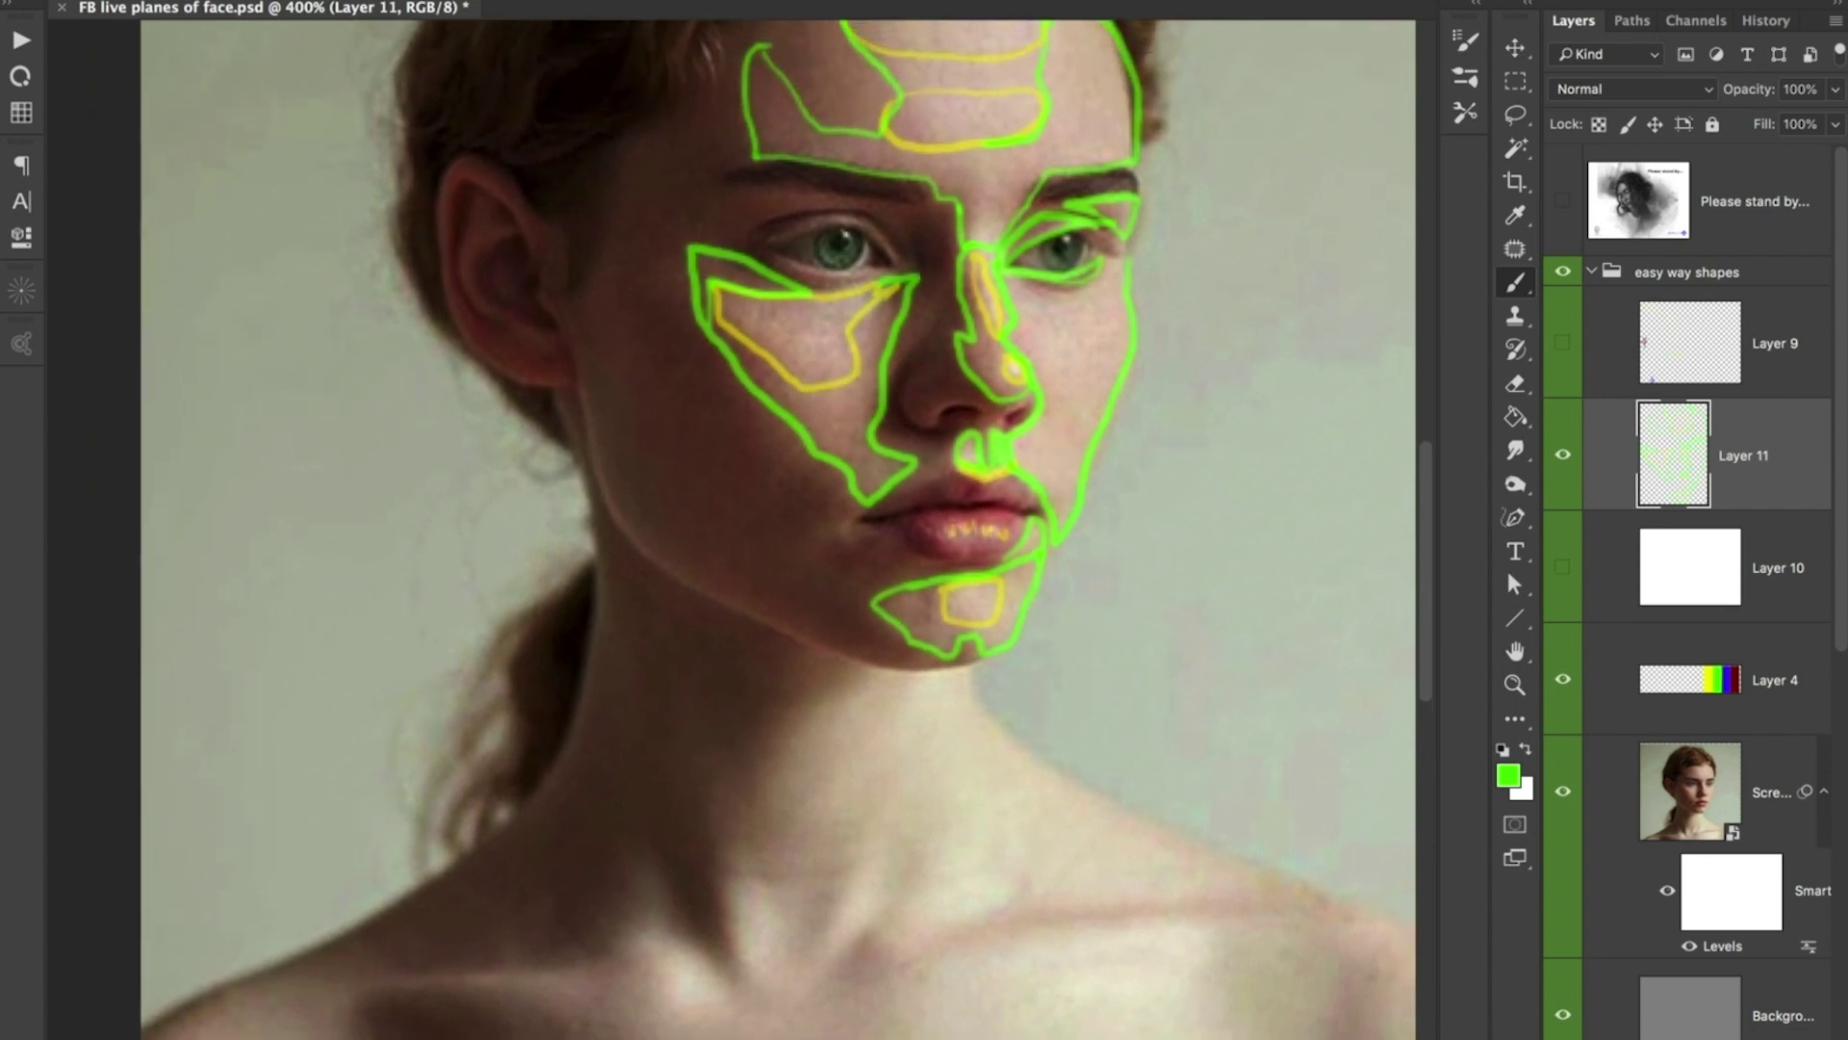
mouse_move(872, 668)
mouse_down()
mouse_move(777, 724)
mouse_move(755, 781)
mouse_move(810, 948)
mouse_move(870, 844)
mouse_up()
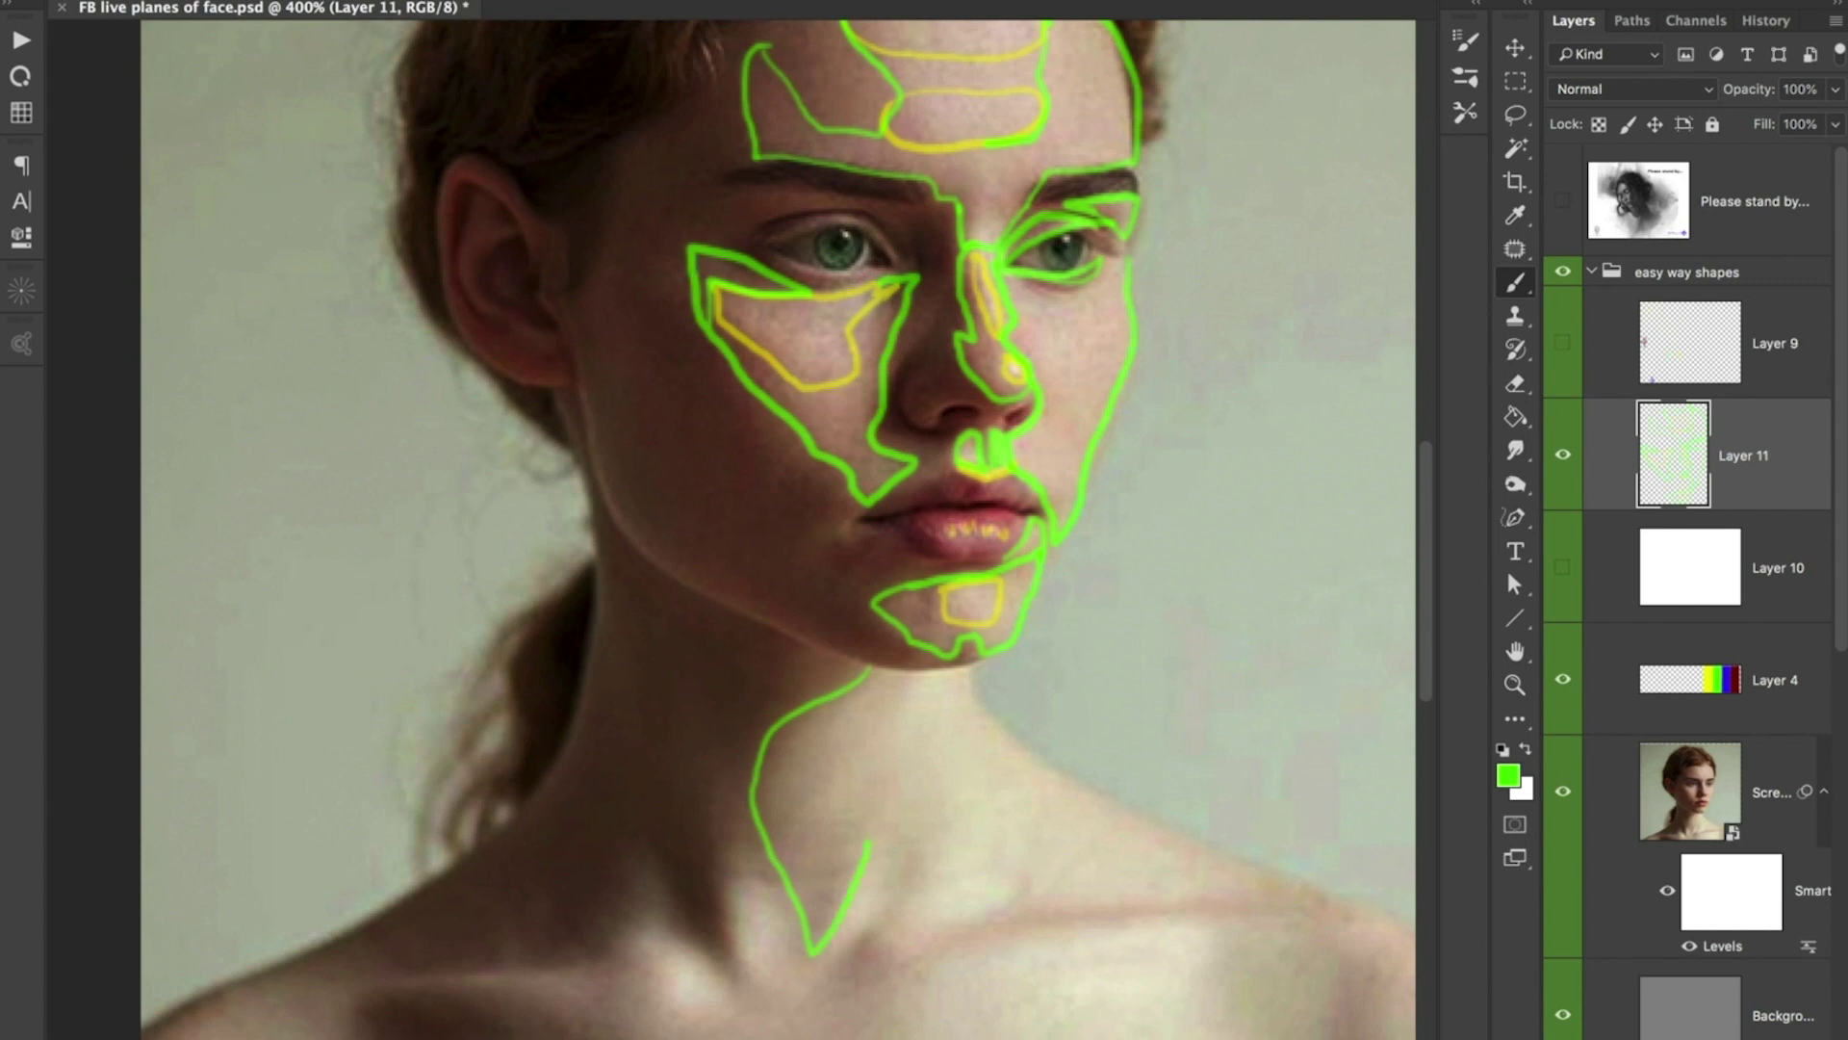
mouse_move(870, 844)
mouse_down()
mouse_move(895, 839)
mouse_move(897, 898)
mouse_move(915, 886)
mouse_move(896, 912)
mouse_up()
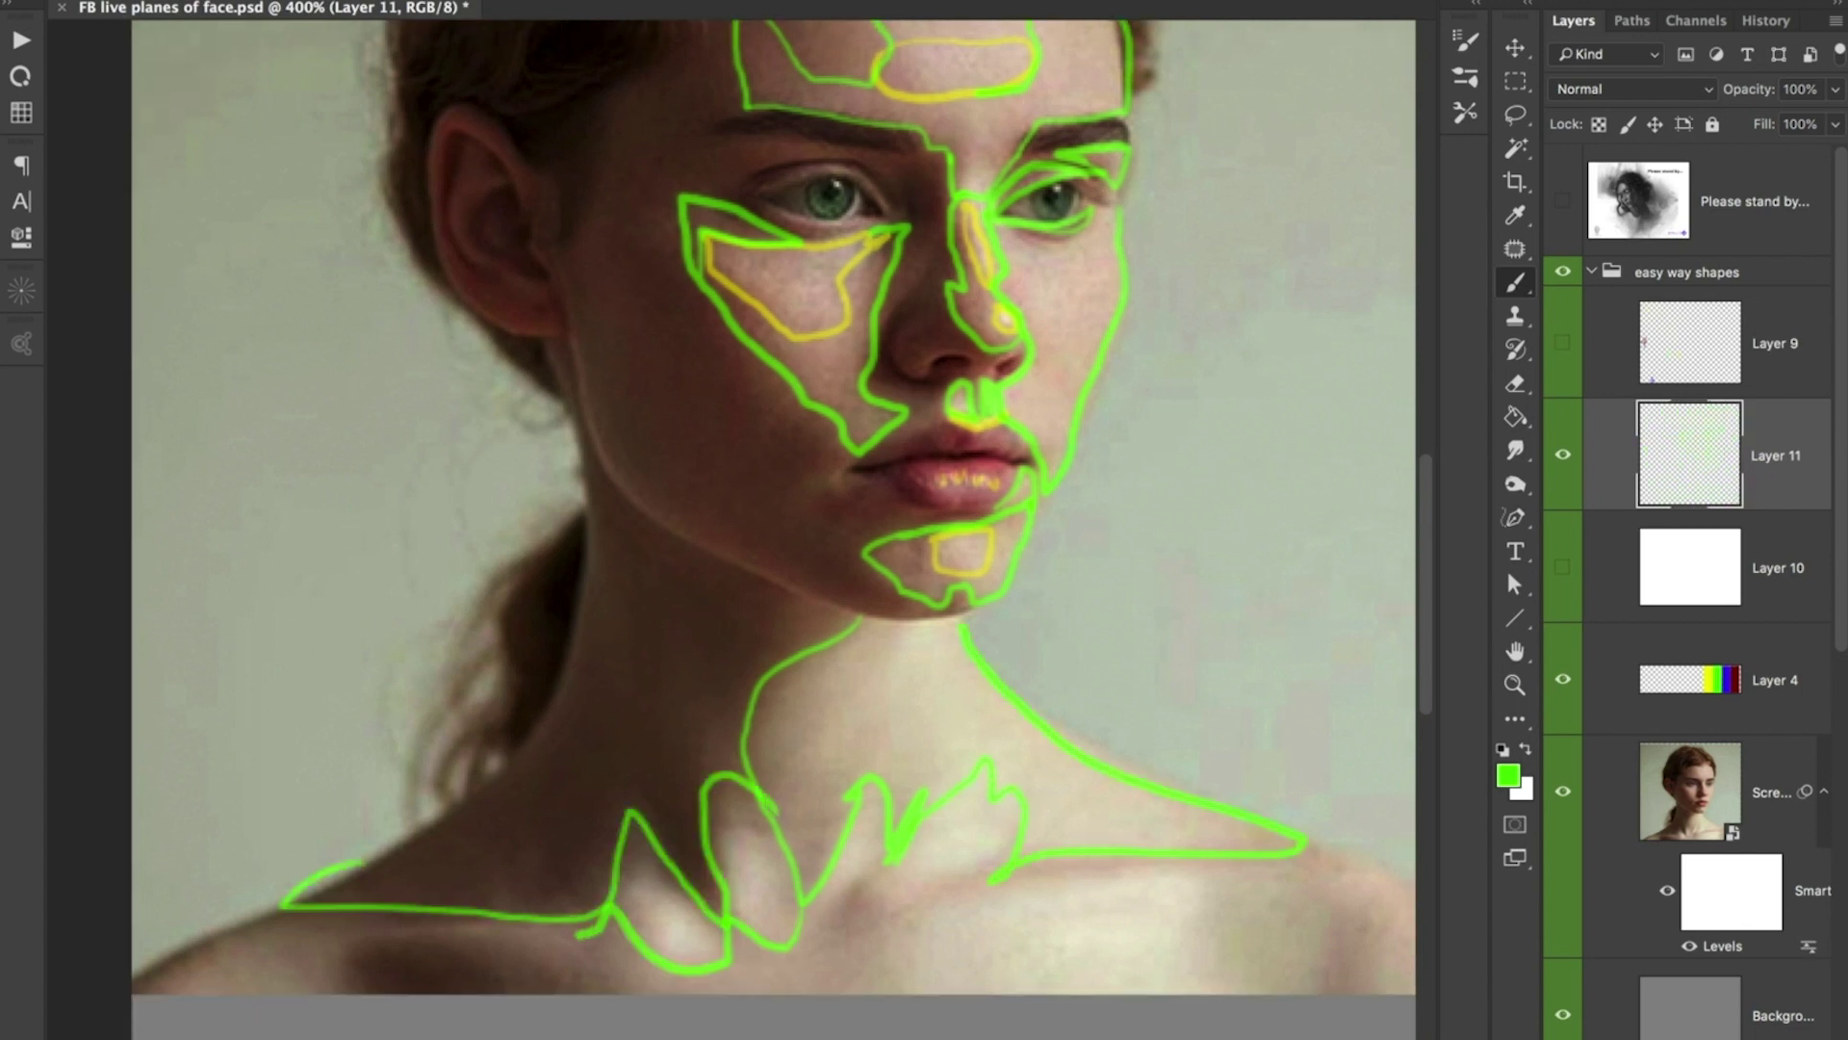
drag(578, 939, 274, 913)
- Sample the blue swatch and outline the forehead's shadow edge, the hairline by the temple and the upper ear
drag(770, 385, 806, 793)
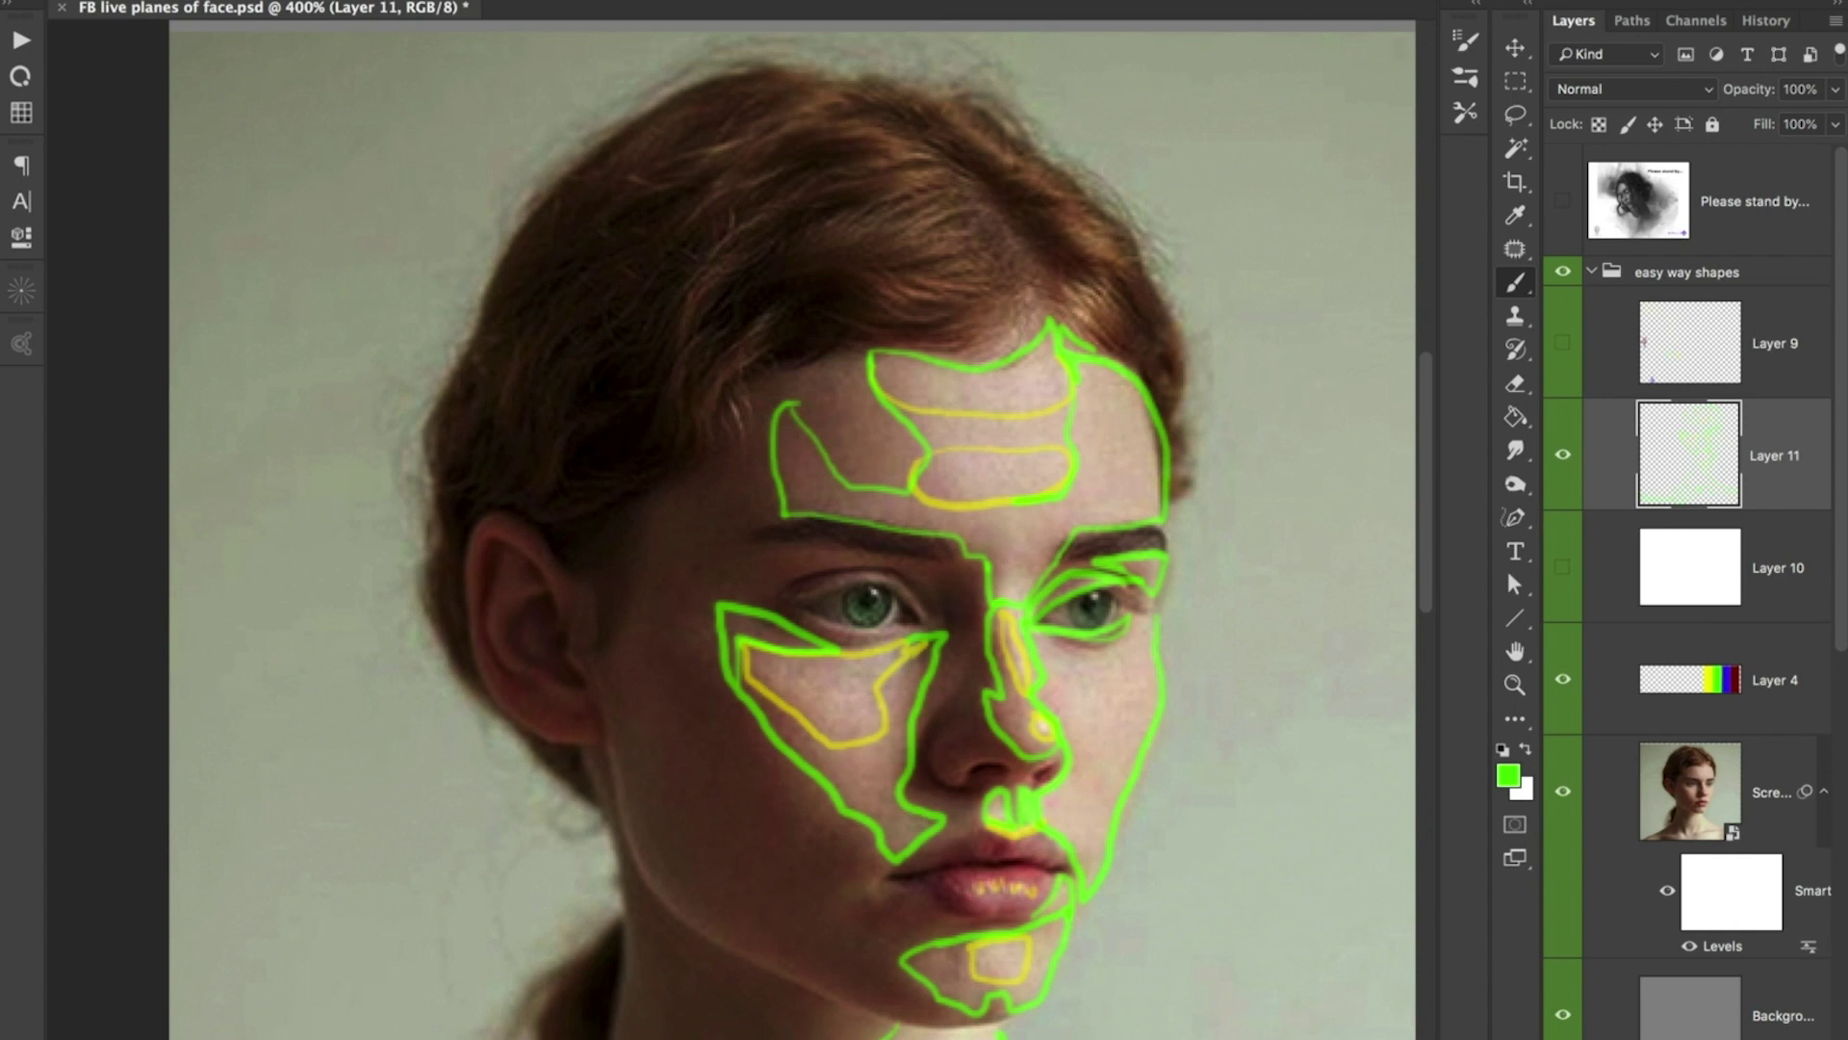
scroll(789, 530, up, 4)
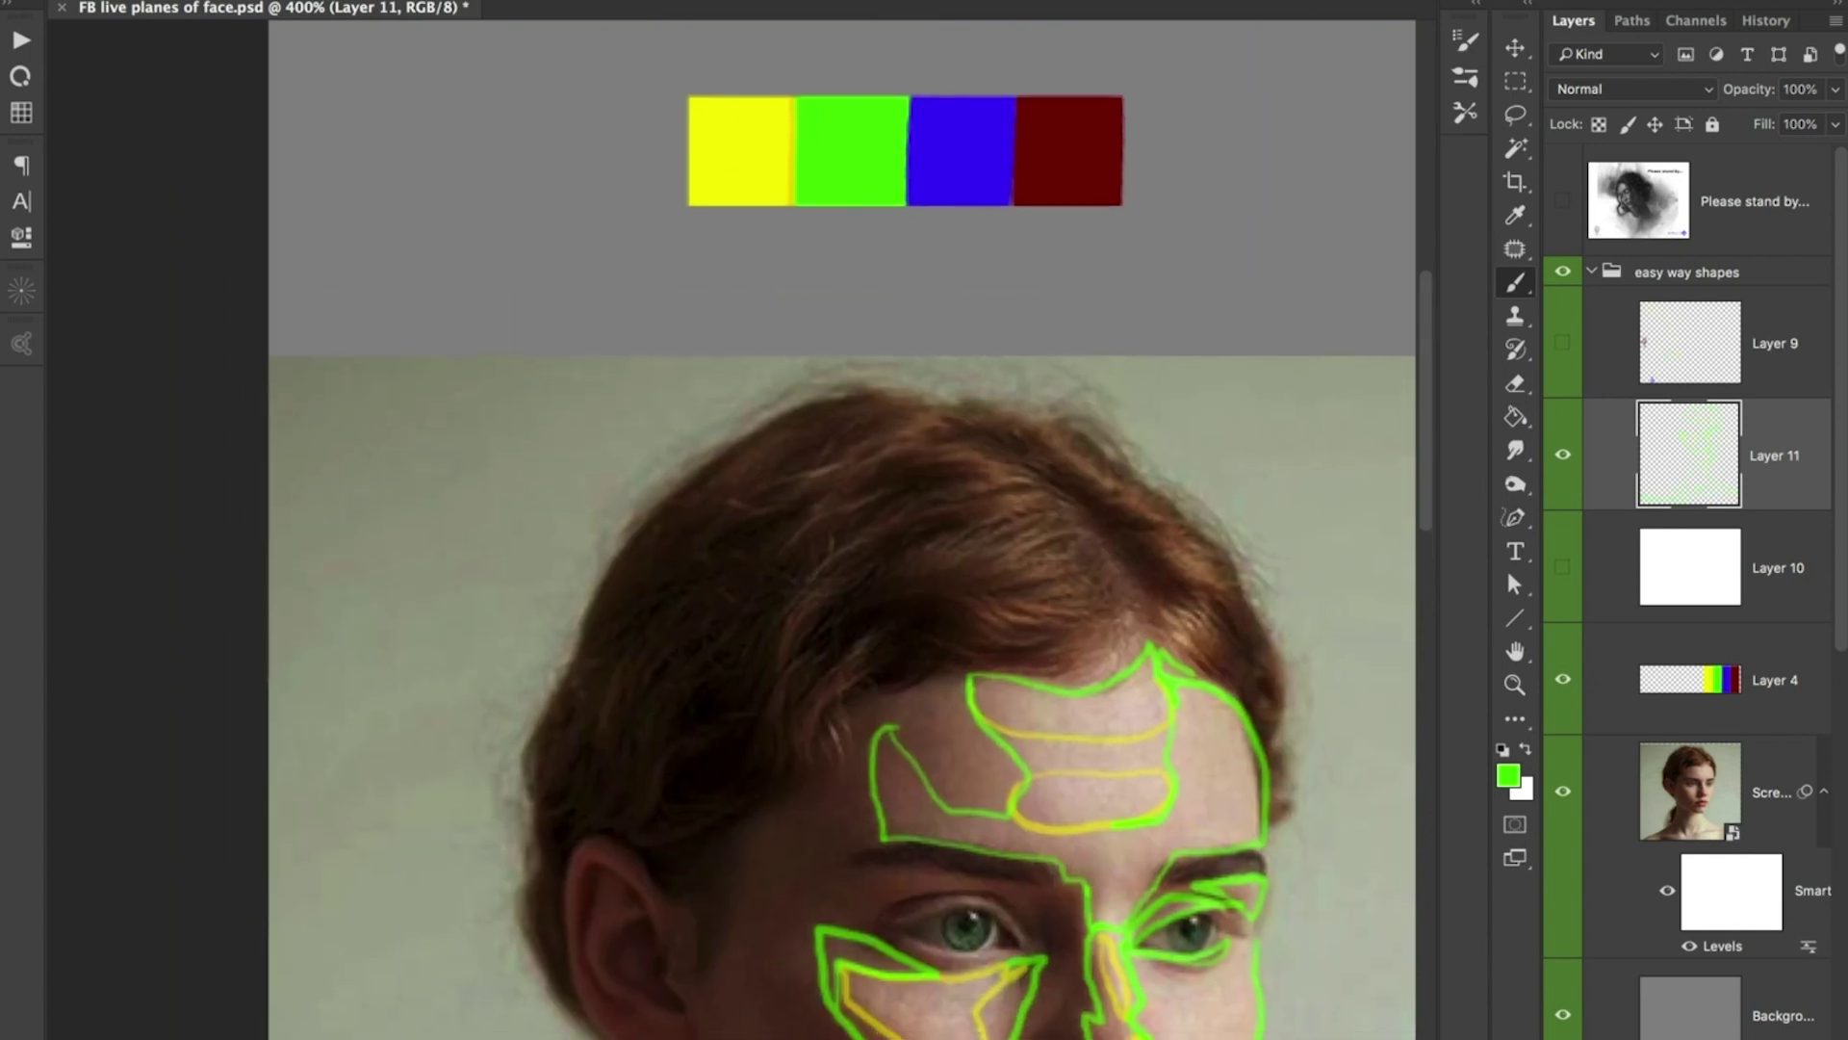
alt+click(963, 154)
scroll(828, 530, down, 5)
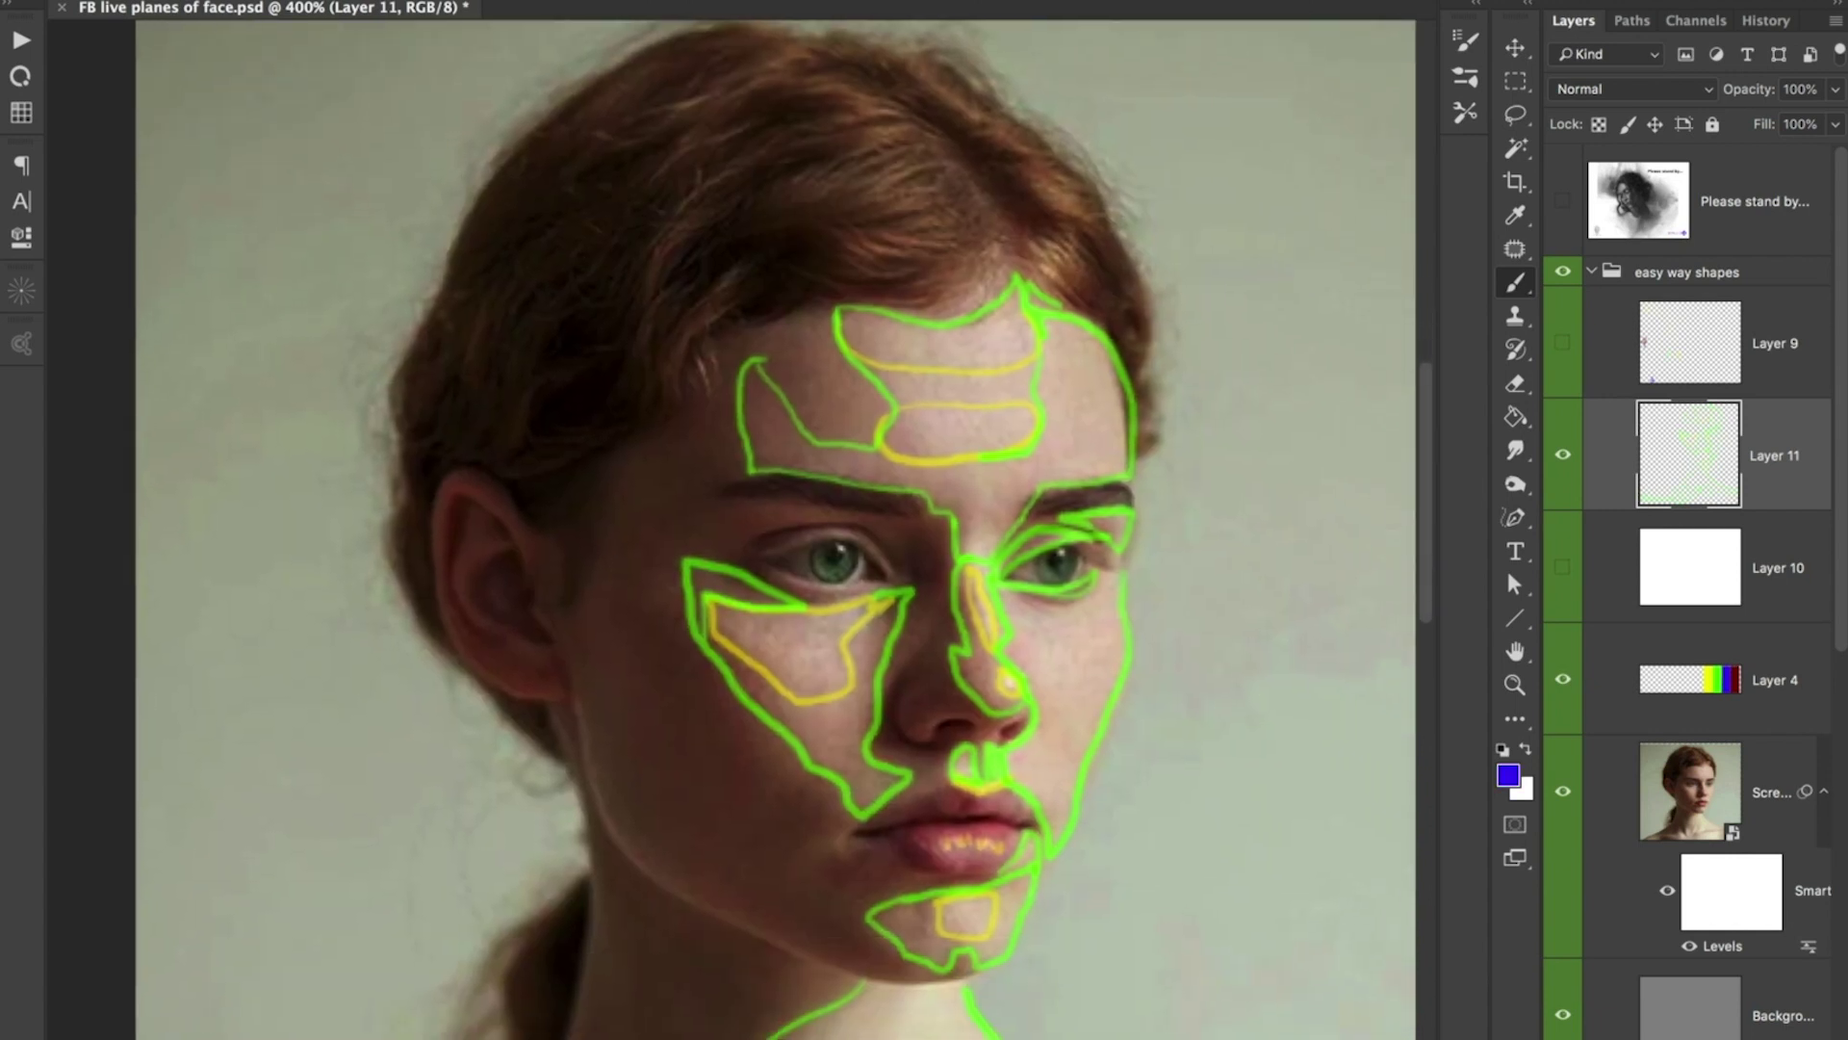
mouse_move(890, 414)
mouse_down()
mouse_move(847, 373)
mouse_move(826, 310)
mouse_up()
mouse_move(722, 328)
mouse_down()
mouse_move(607, 470)
mouse_move(598, 554)
mouse_up()
- Continue in blue from the lower ear down the back of the neck, along the shoulder and up the neck shadow to the chin
scroll(770, 530, down, 3)
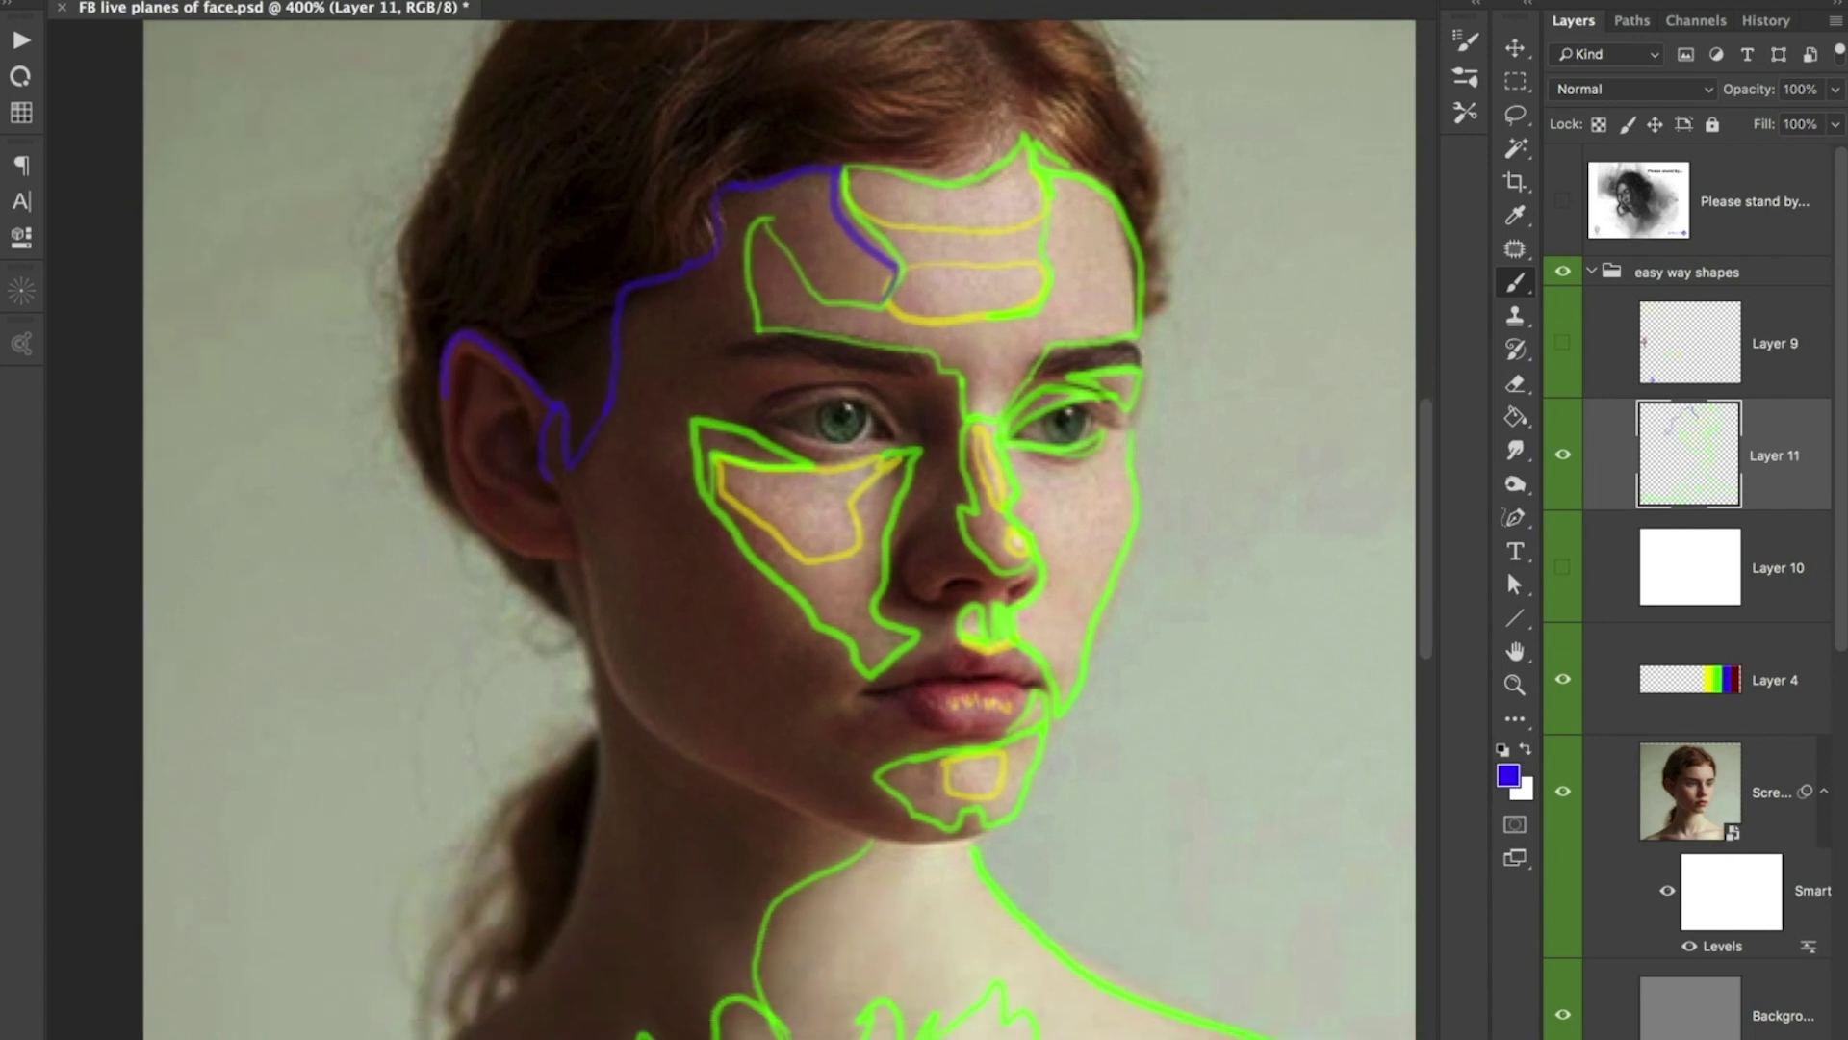
mouse_move(563, 556)
mouse_down()
mouse_move(578, 571)
mouse_move(706, 461)
mouse_move(659, 552)
mouse_move(674, 643)
mouse_up()
scroll(818, 530, down, 3)
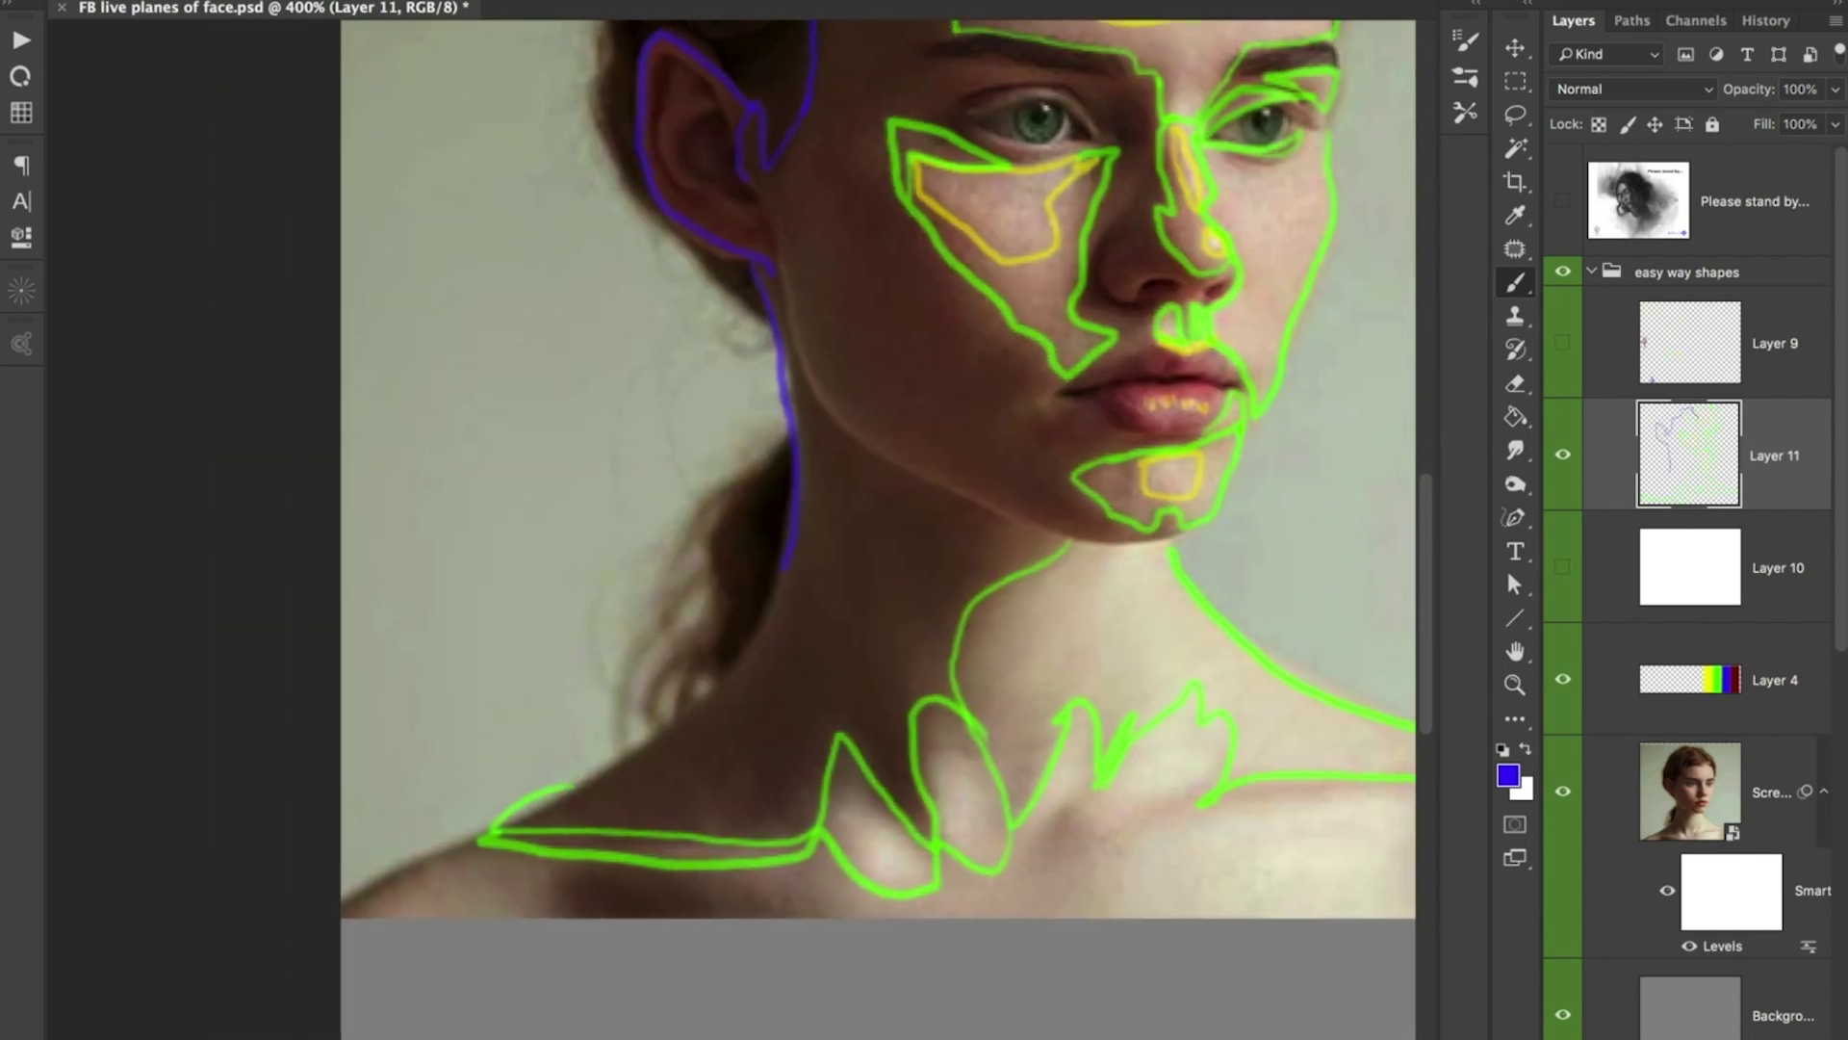
mouse_move(786, 566)
mouse_down()
mouse_move(732, 664)
mouse_move(486, 828)
mouse_move(809, 836)
mouse_move(846, 724)
mouse_move(942, 836)
mouse_move(914, 741)
mouse_move(926, 696)
mouse_move(968, 705)
mouse_up()
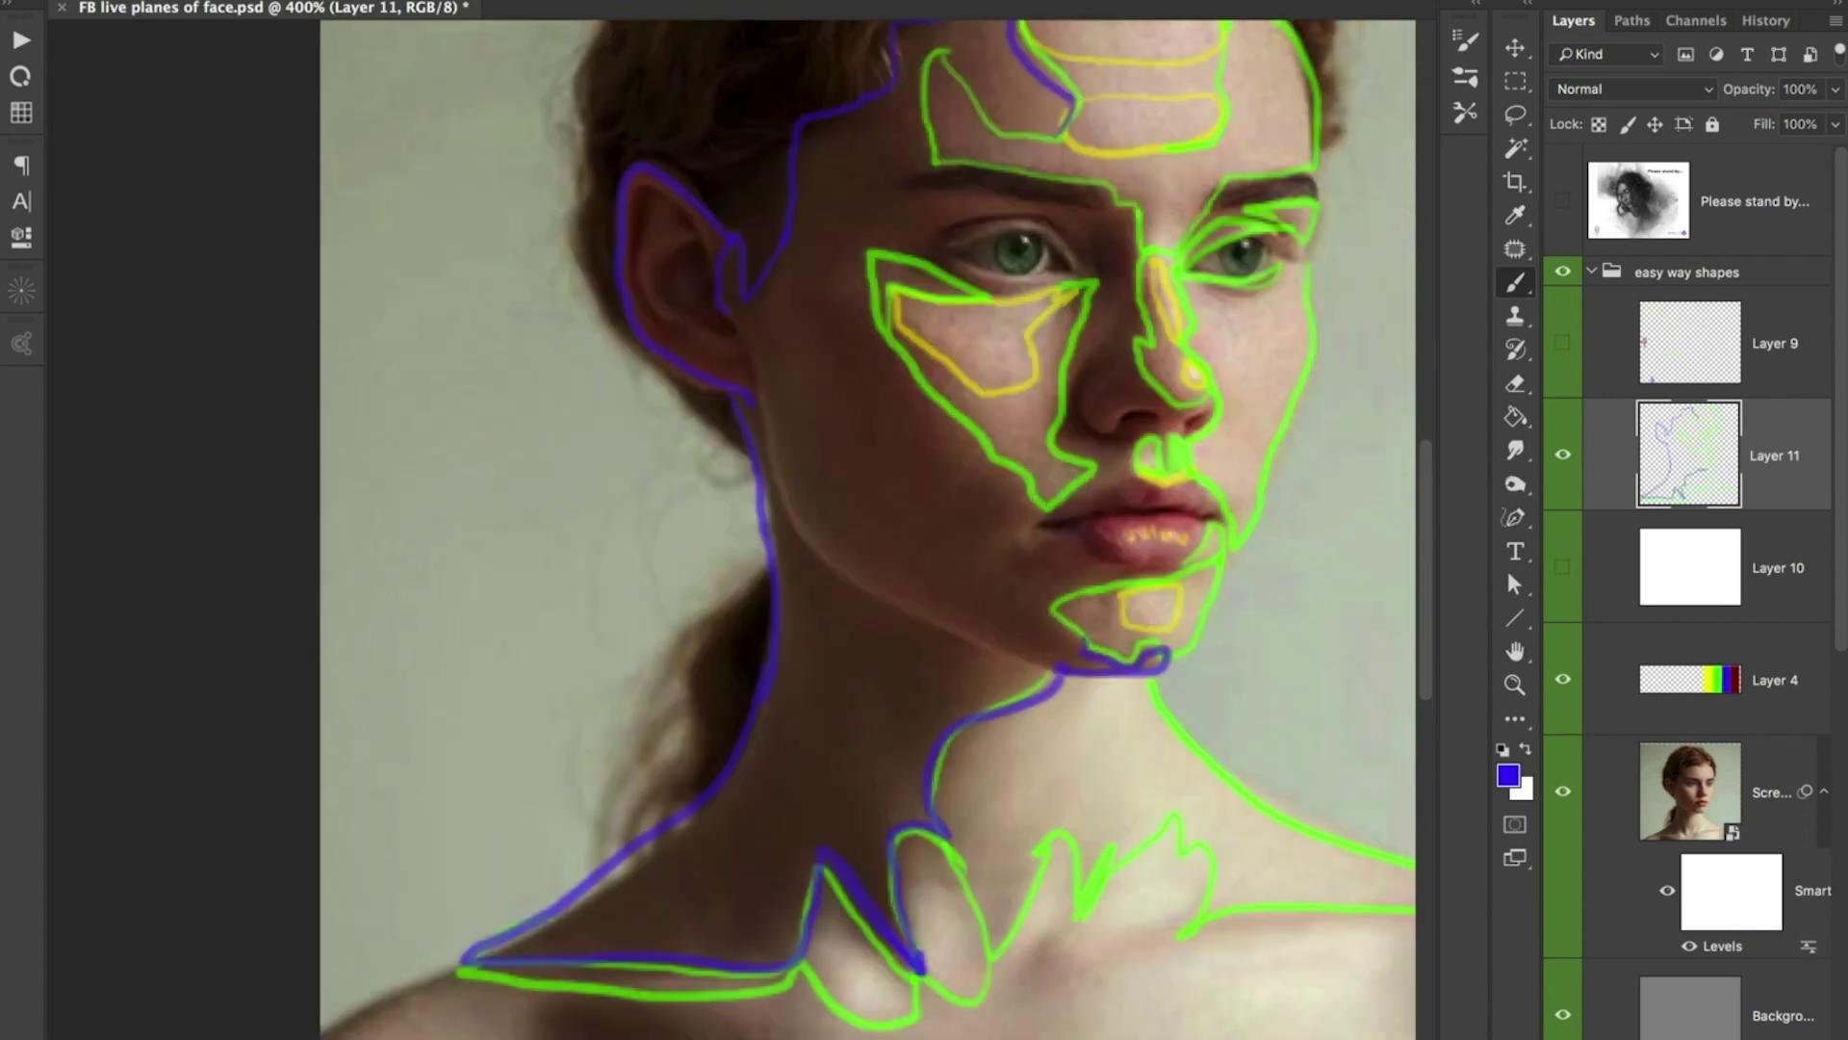
- Outline in blue the shadow edges around the chin, near cheek, near eye, side of the nose and both lips
mouse_move(1083, 640)
mouse_down()
mouse_move(1044, 603)
mouse_move(1186, 567)
mouse_move(1132, 566)
mouse_up()
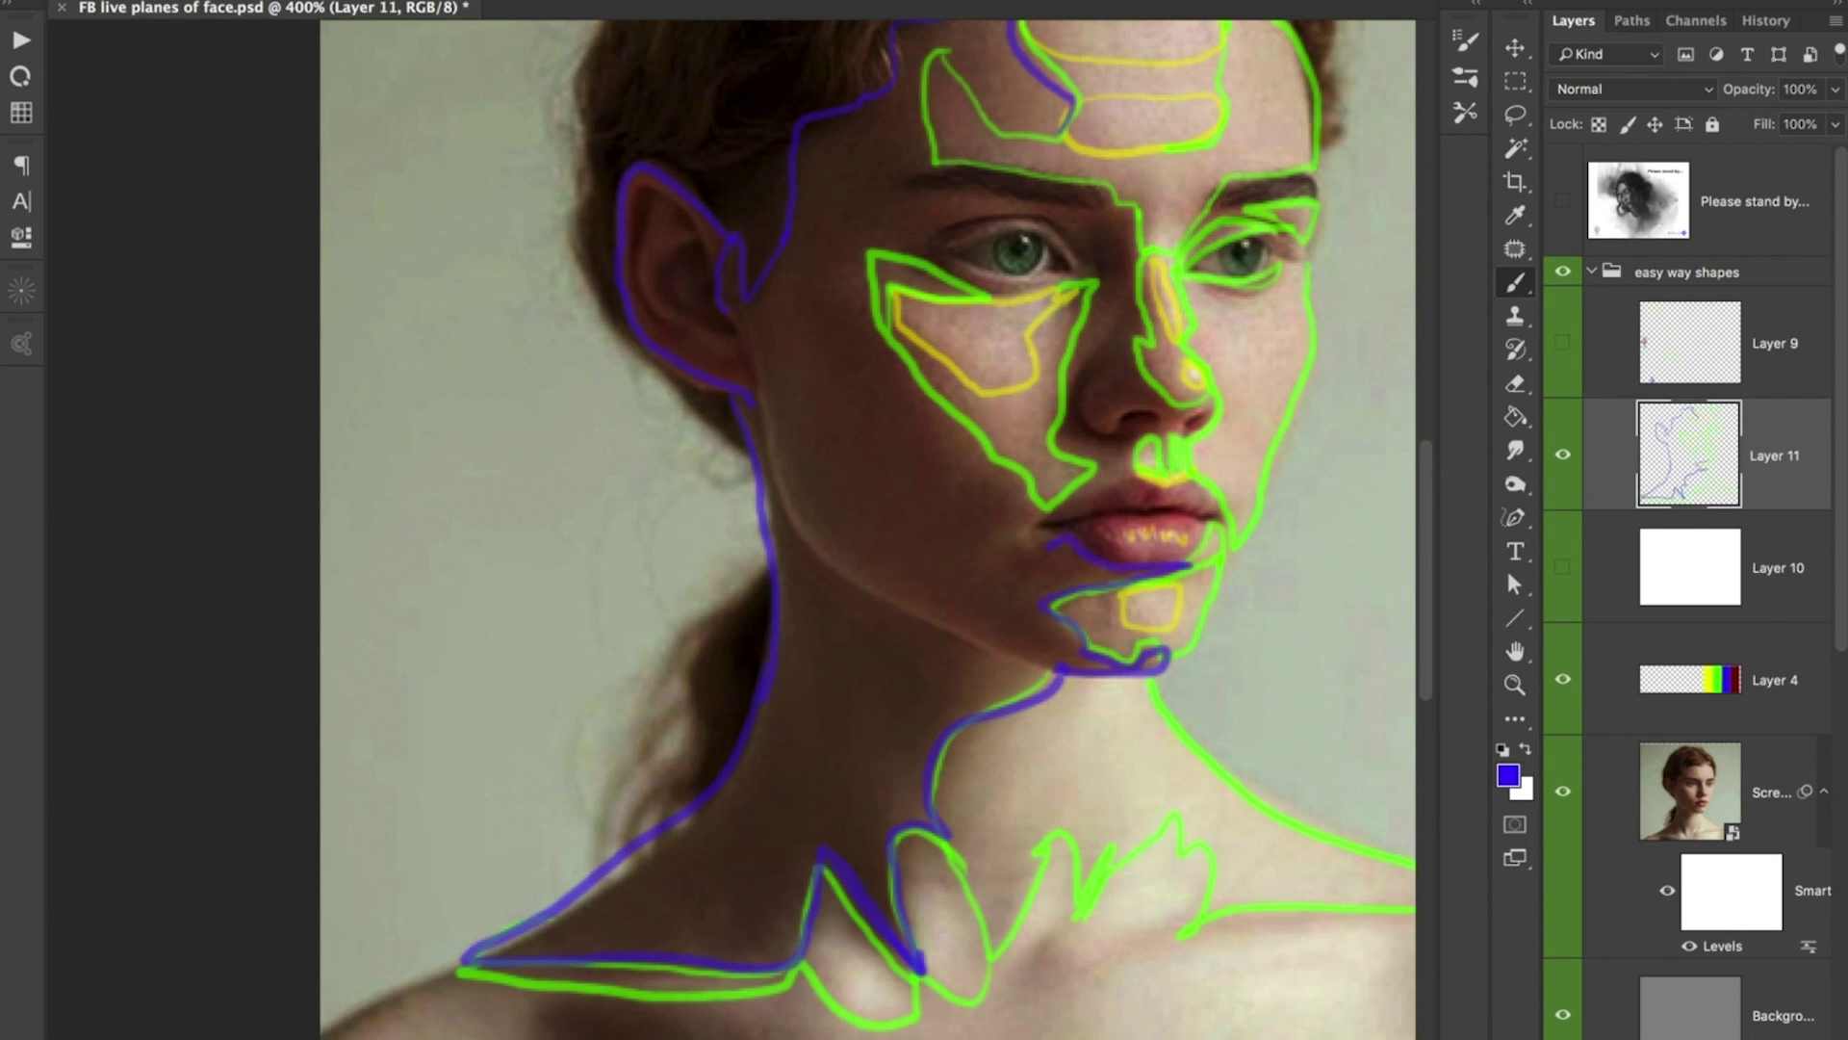
mouse_move(1024, 542)
mouse_down()
mouse_move(1028, 525)
mouse_move(1017, 658)
mouse_move(997, 592)
mouse_move(959, 575)
mouse_move(855, 448)
mouse_move(847, 367)
mouse_move(913, 365)
mouse_up()
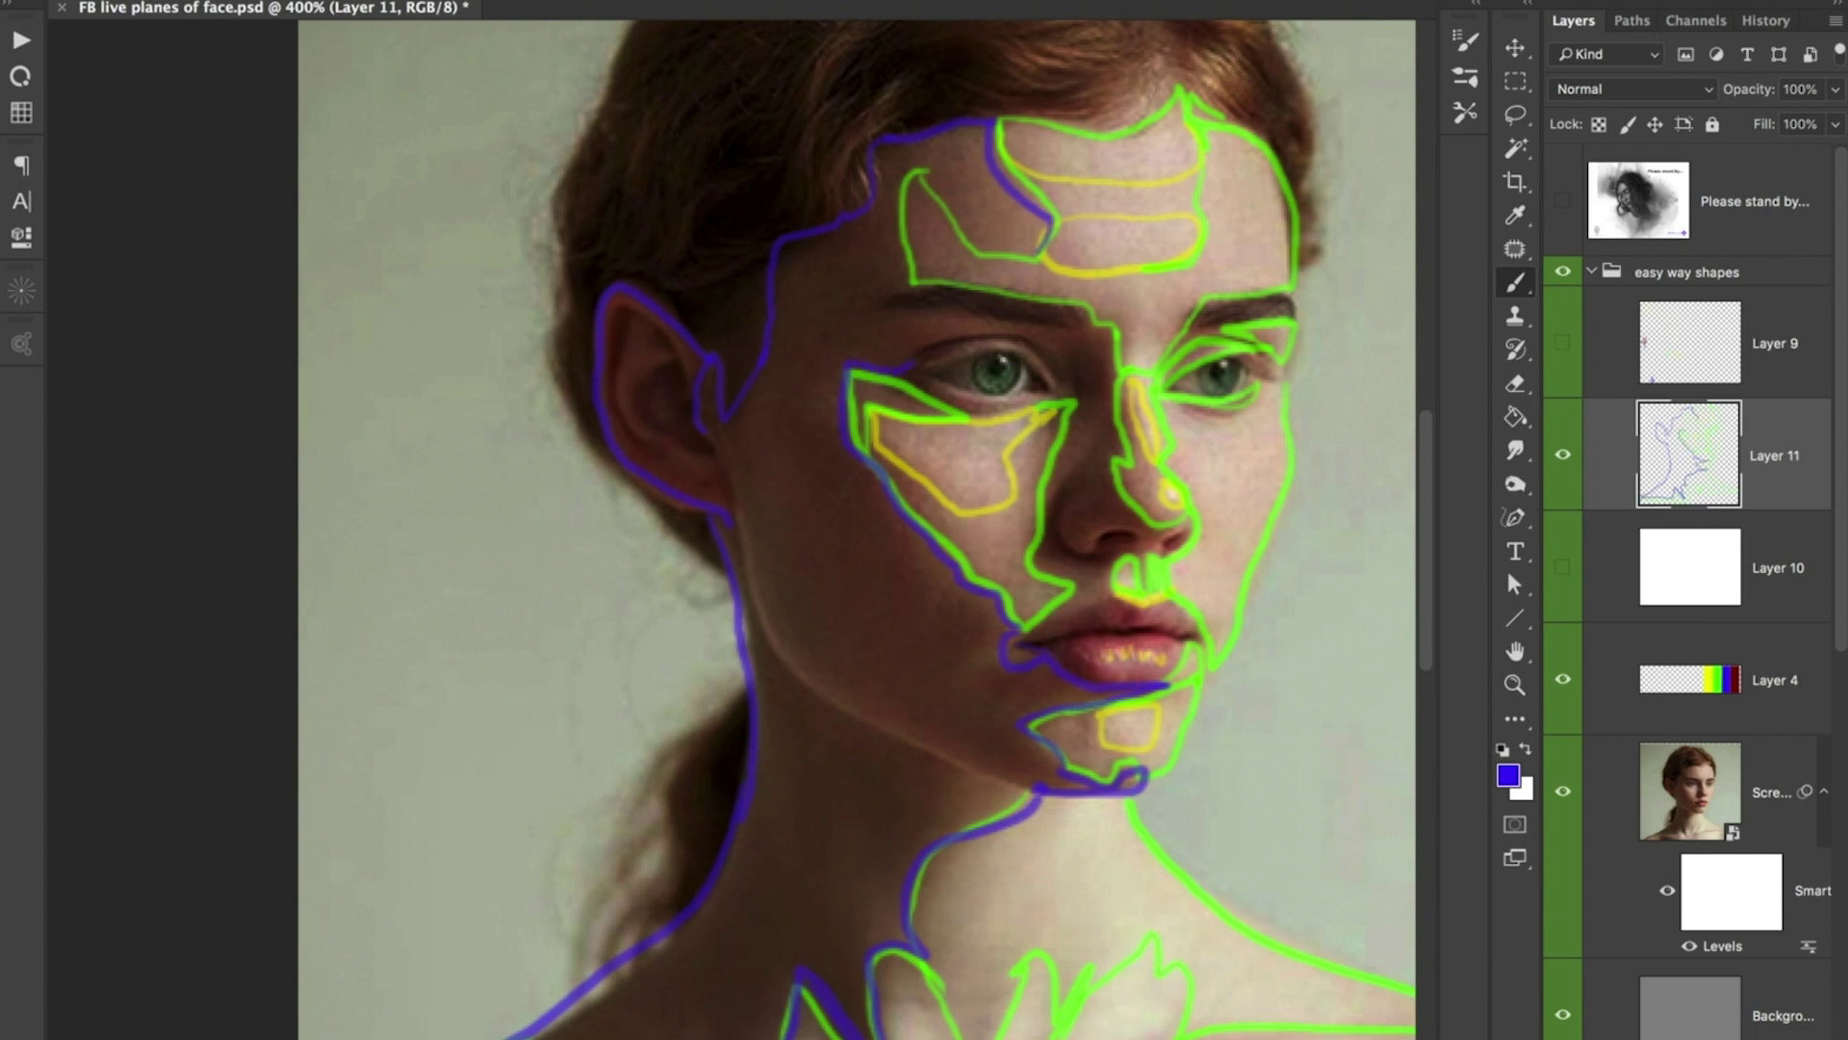
mouse_move(1067, 423)
mouse_down()
mouse_move(1043, 517)
mouse_move(1078, 616)
mouse_move(1043, 622)
mouse_up()
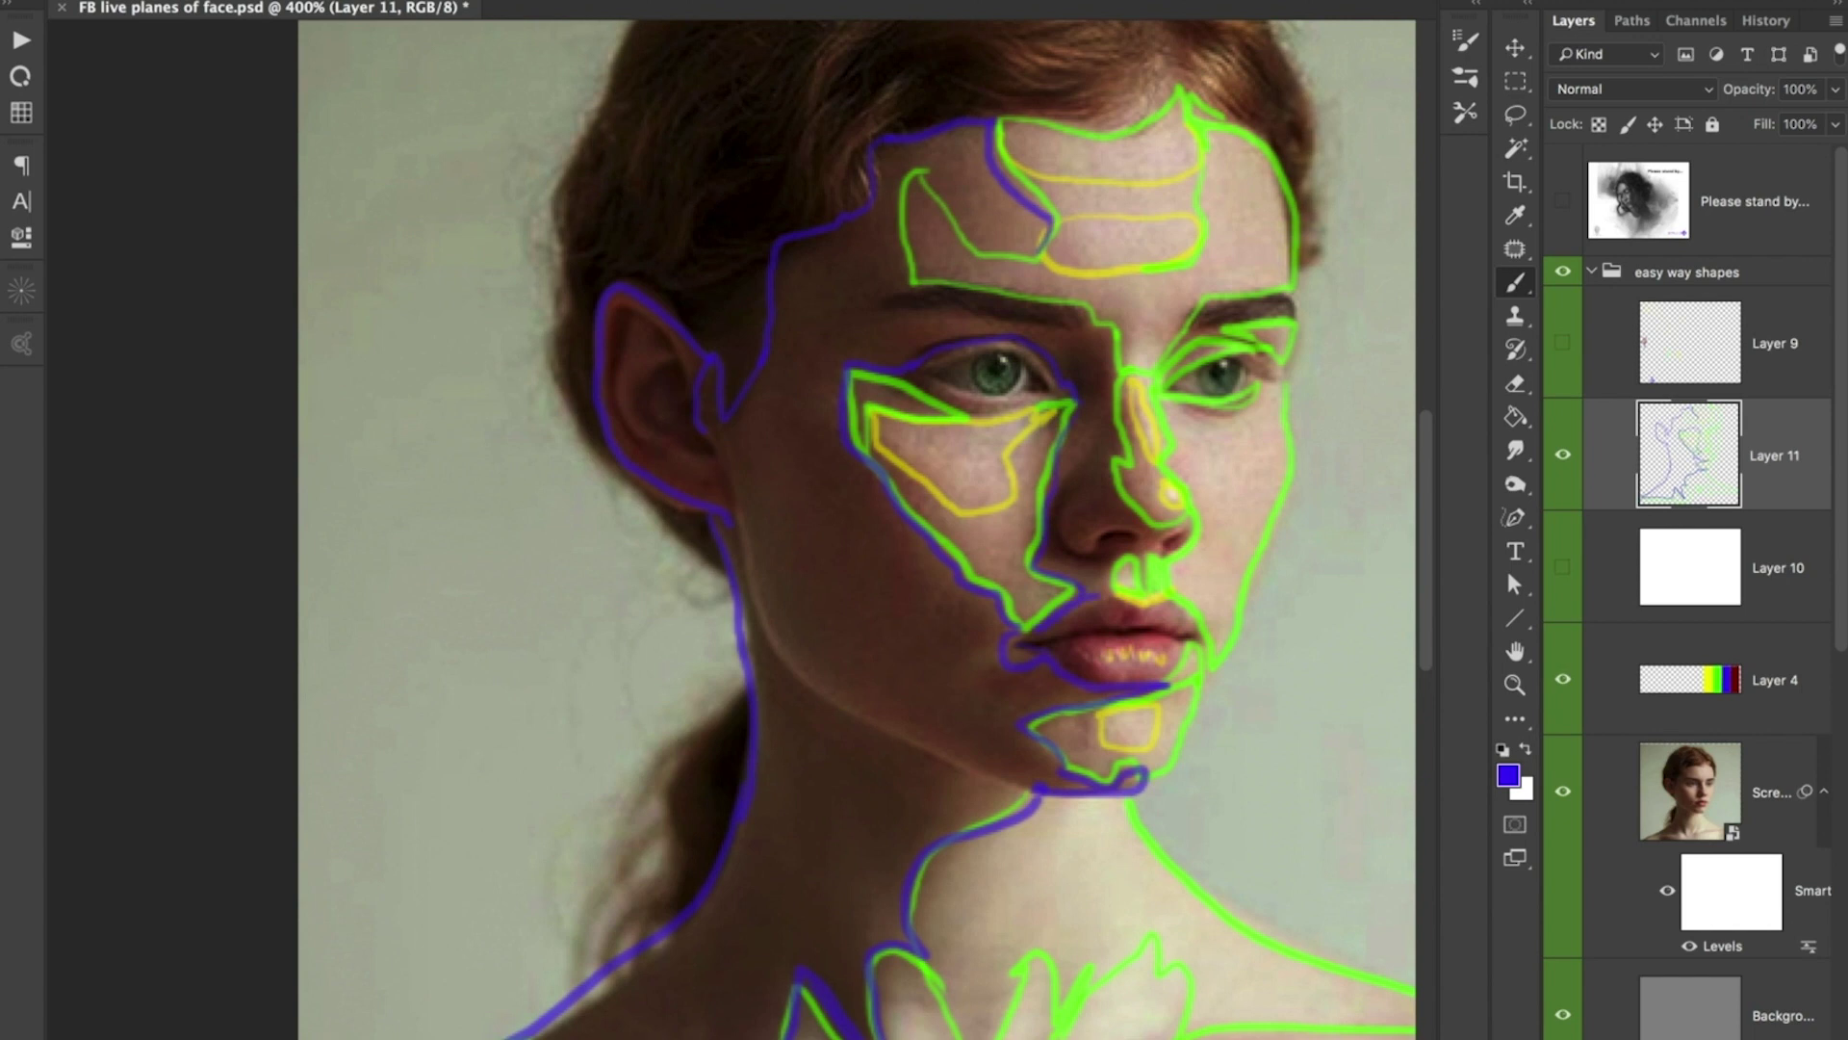
drag(1203, 630, 1097, 594)
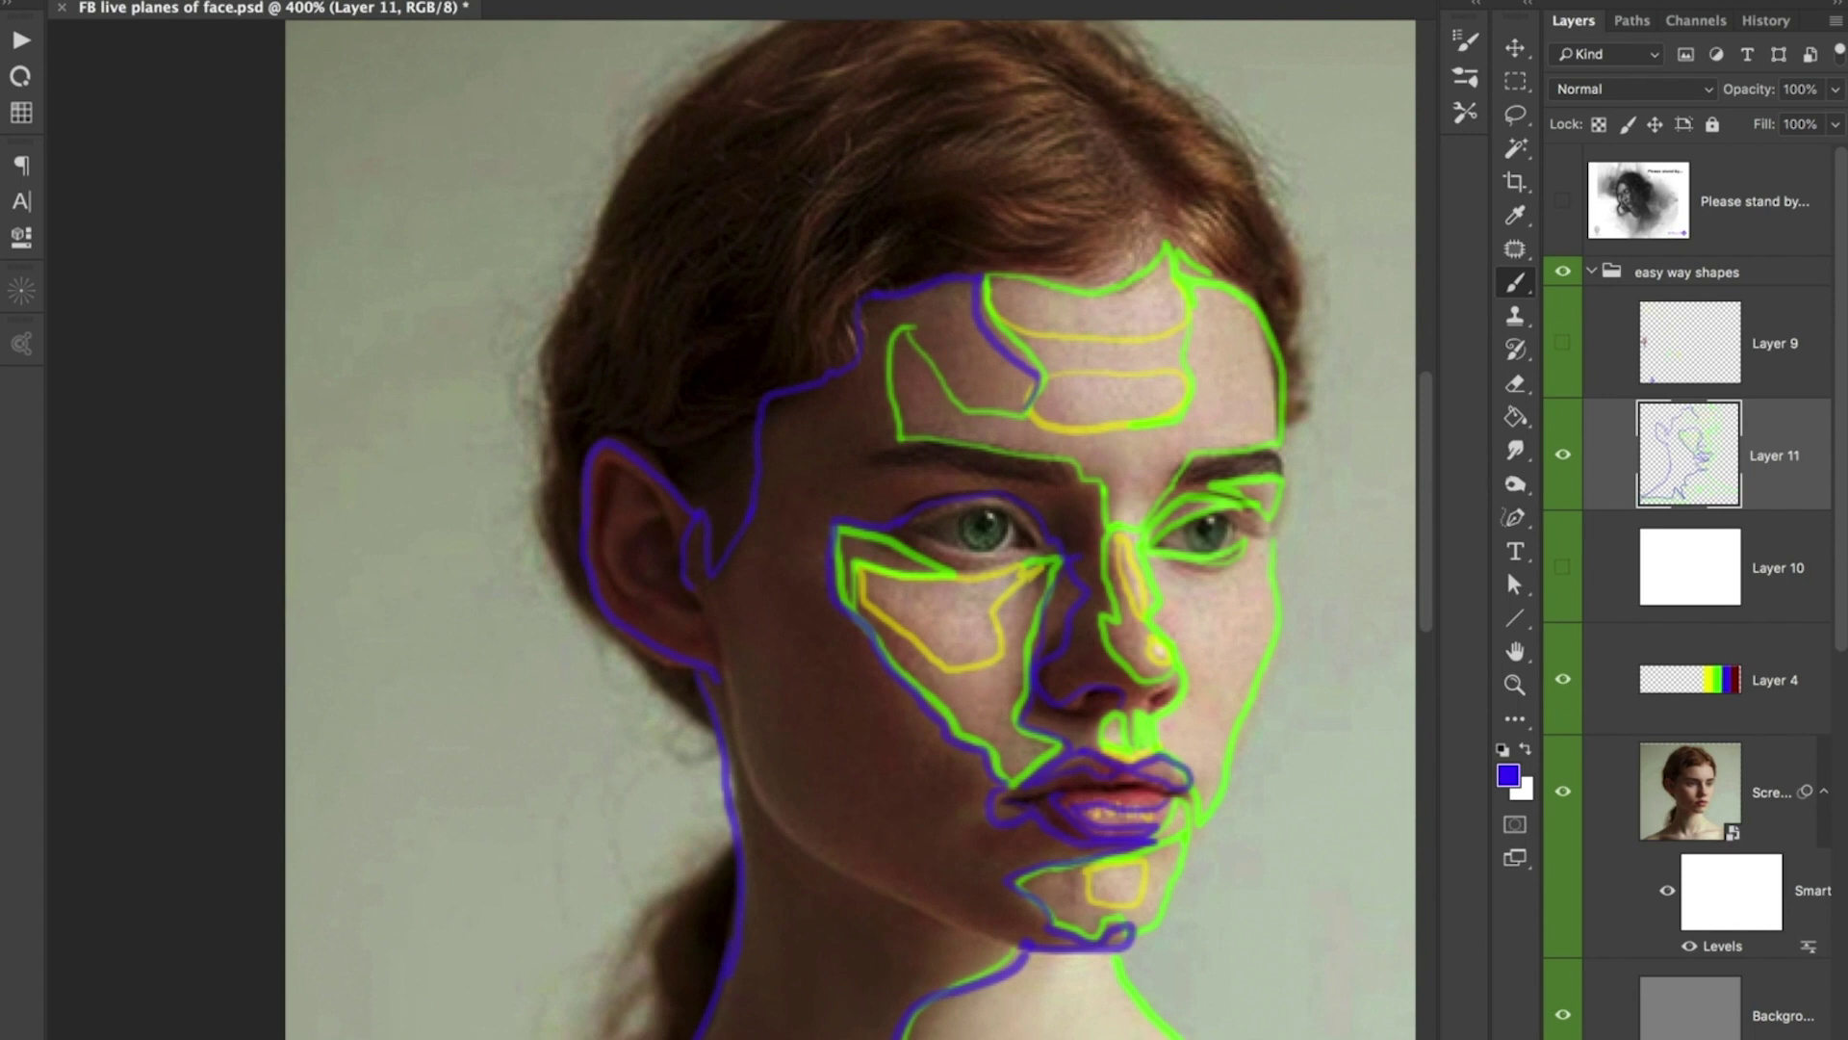
- Outline in dark red the hair silhouette, ponytail, eyebrows, eyes, inner eye corner, nostrils and the darkest lip shapes
drag(860, 327, 801, 443)
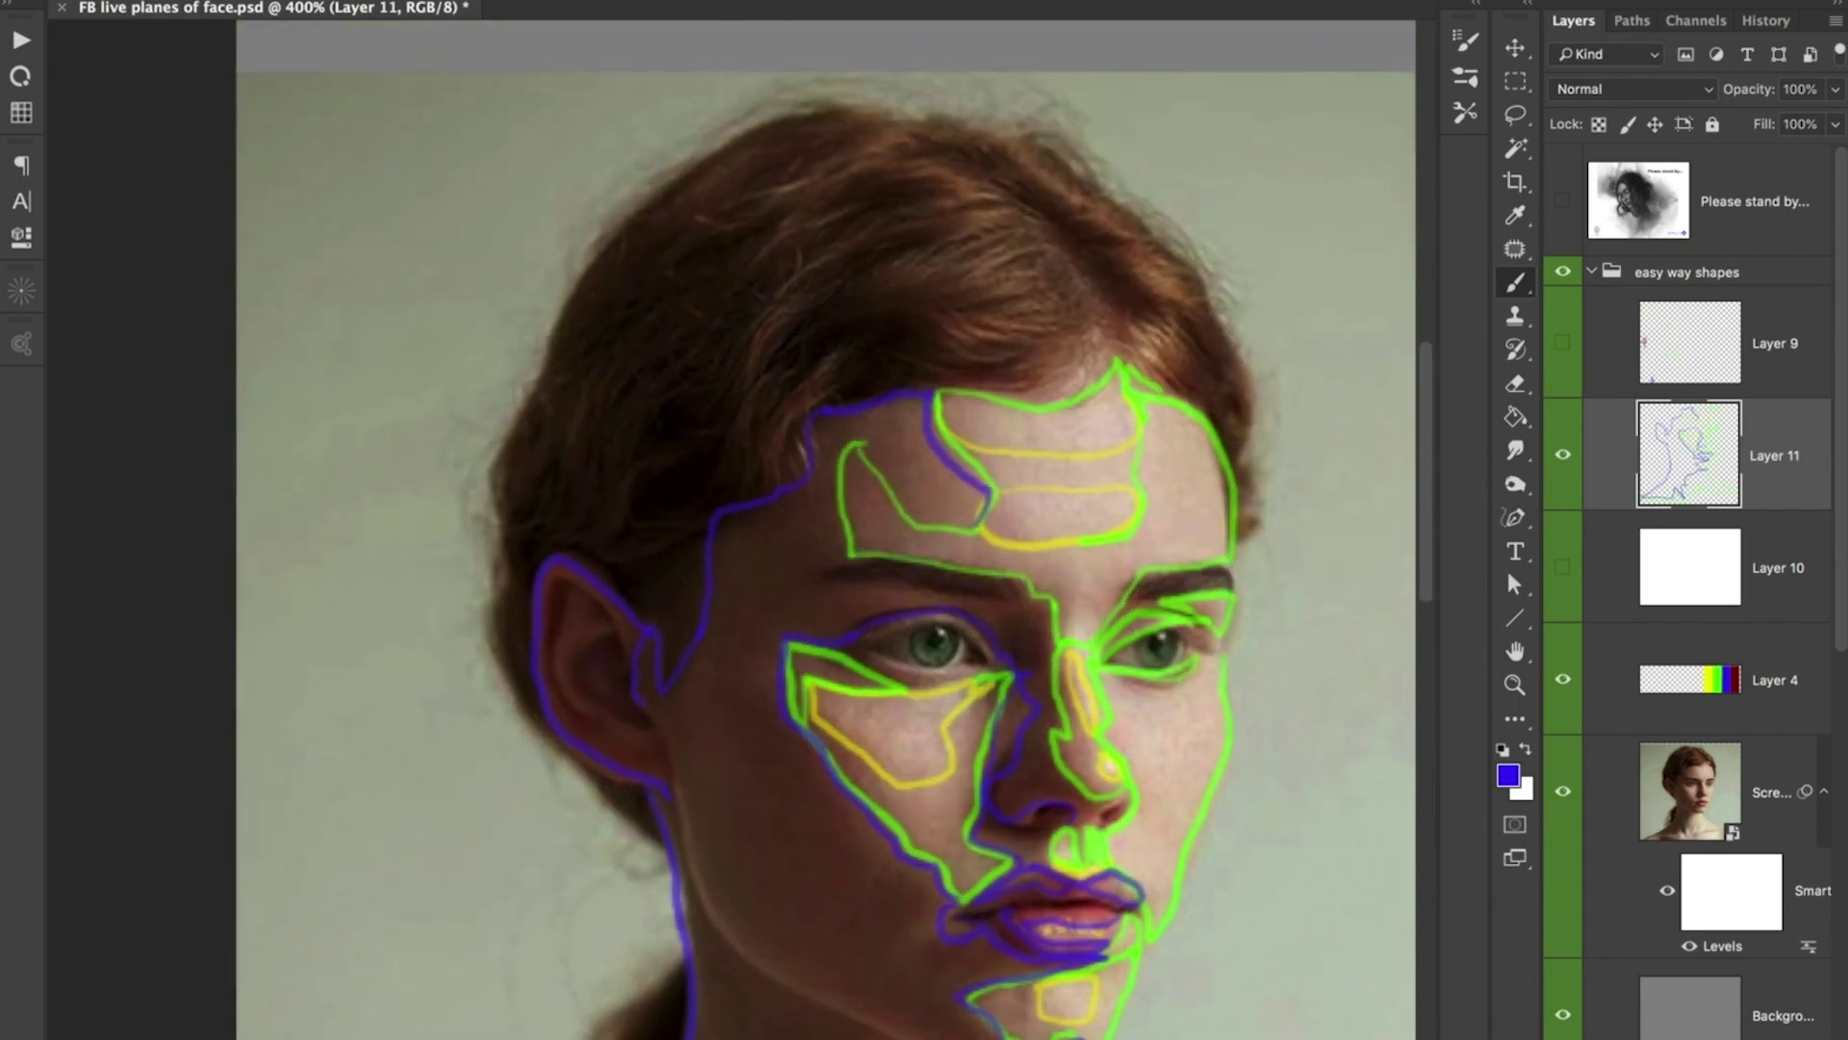
mouse_move(507, 599)
mouse_down()
mouse_move(514, 718)
mouse_move(566, 829)
mouse_move(684, 940)
mouse_up()
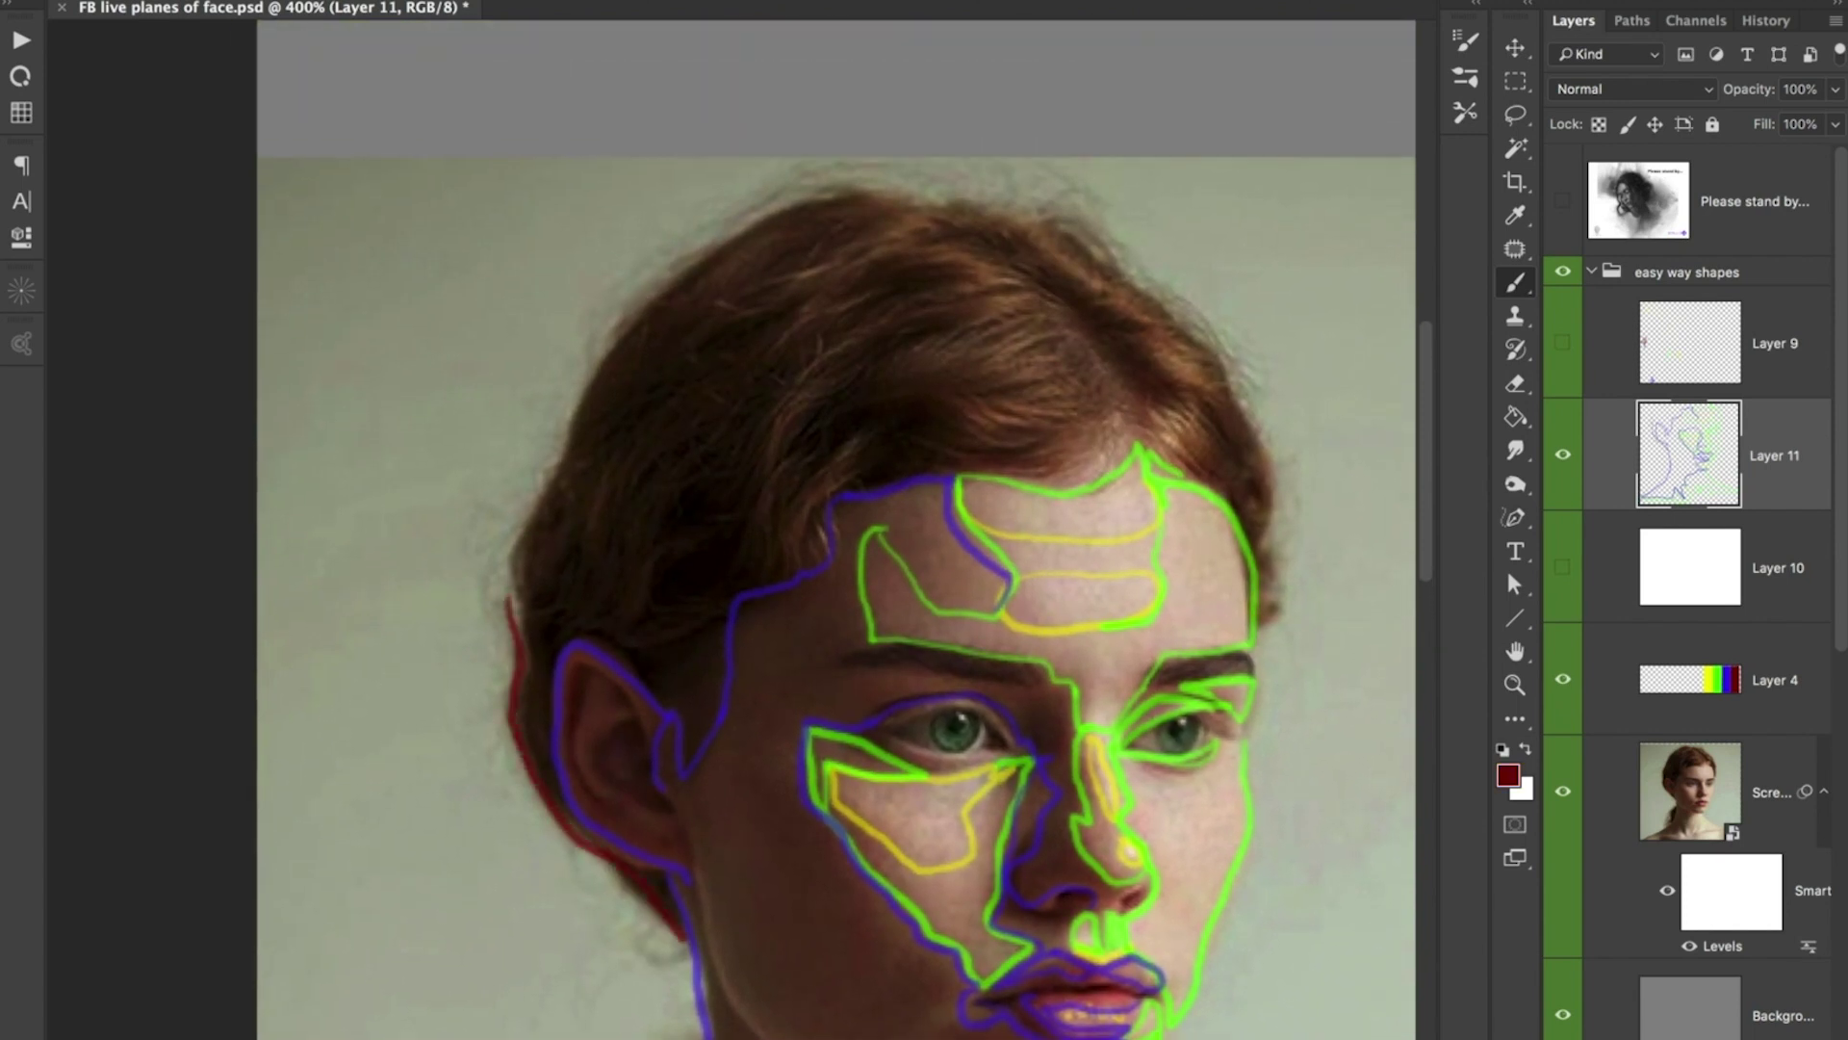
mouse_move(506, 609)
mouse_down()
mouse_move(573, 435)
mouse_move(910, 185)
mouse_up()
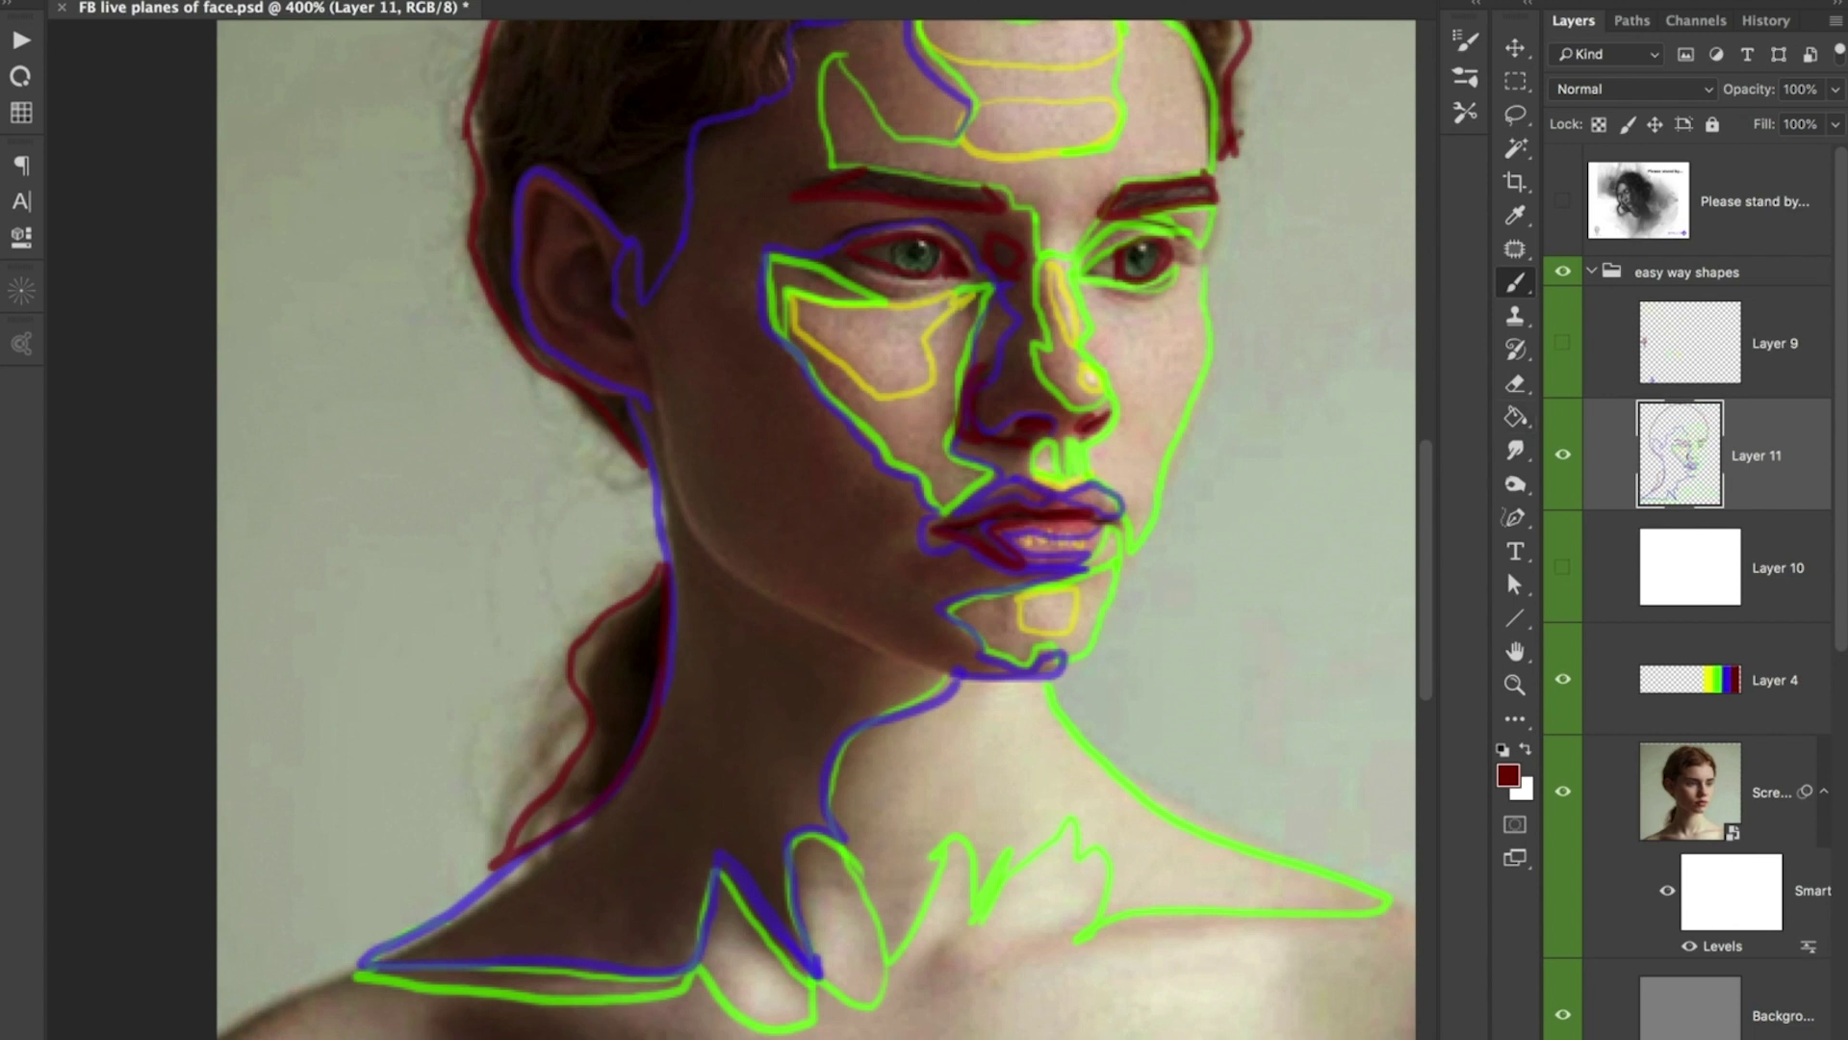
- Hide the portrait photo layer and view the coloured outlines alone on the grey background
key(ctrl+minus)
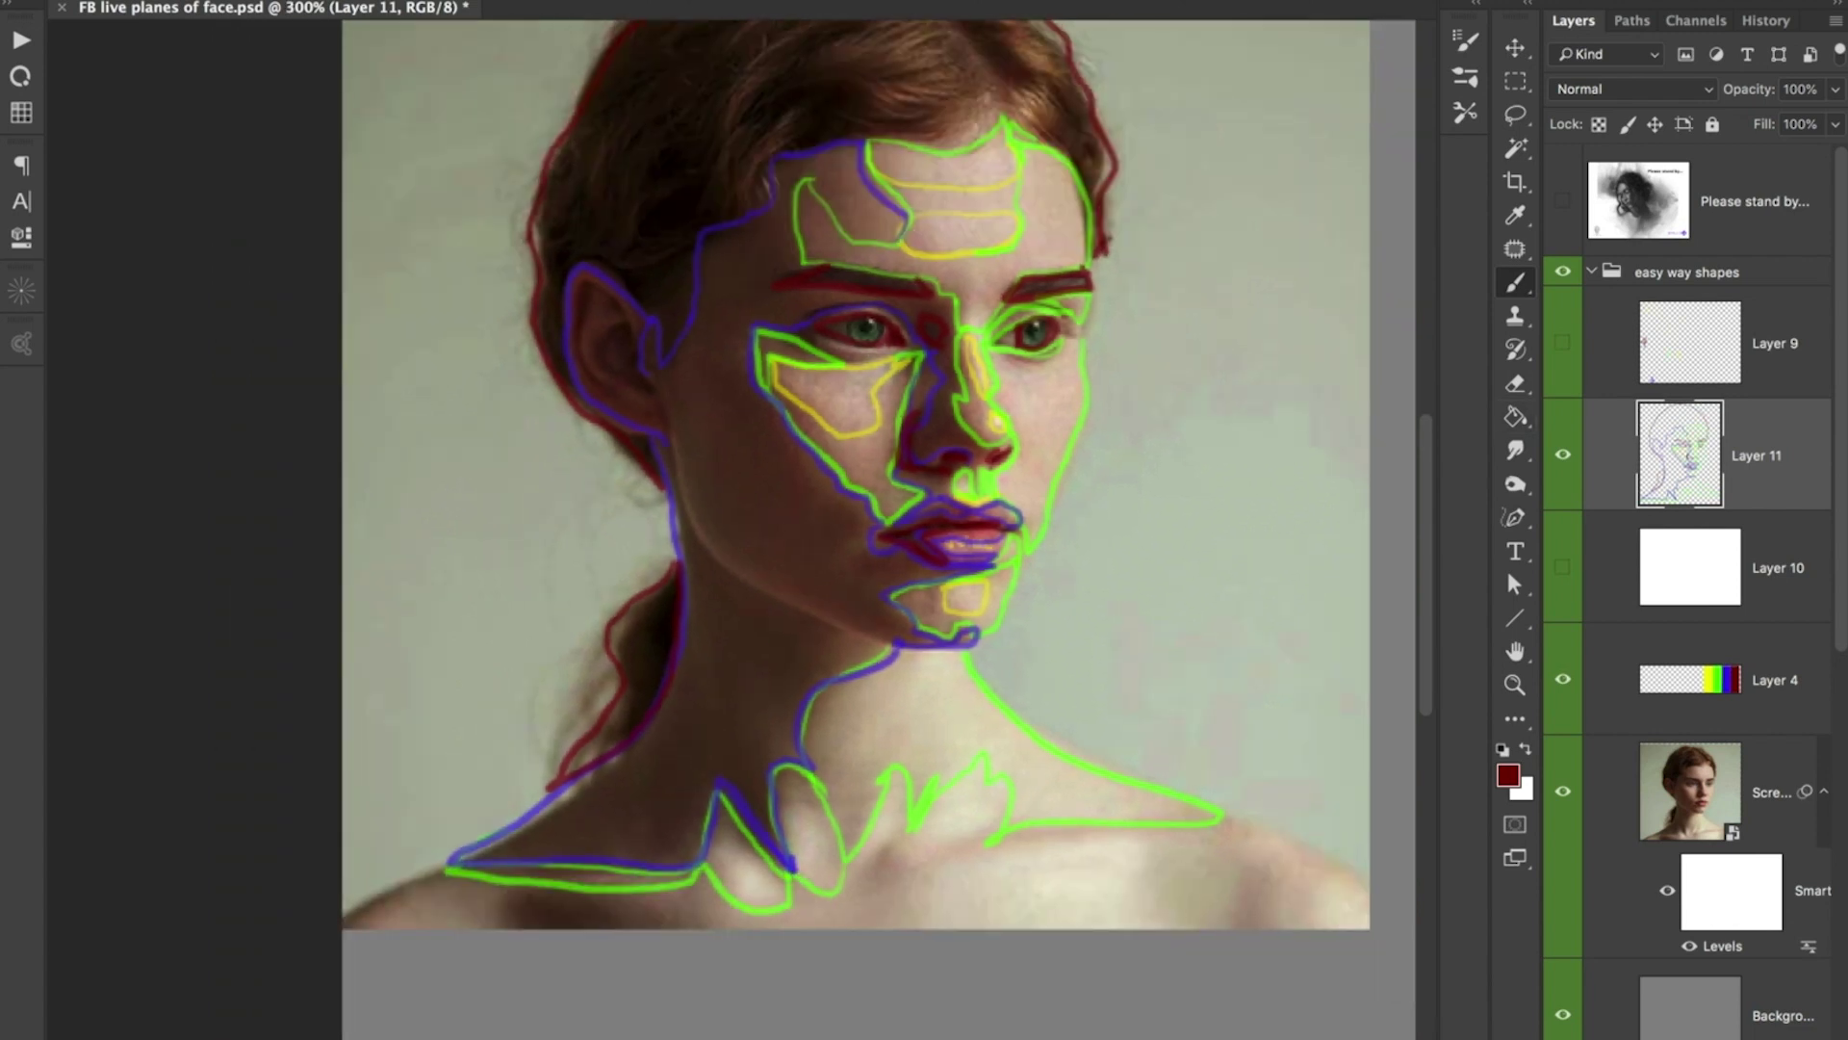
click(1563, 791)
drag(962, 434, 758, 590)
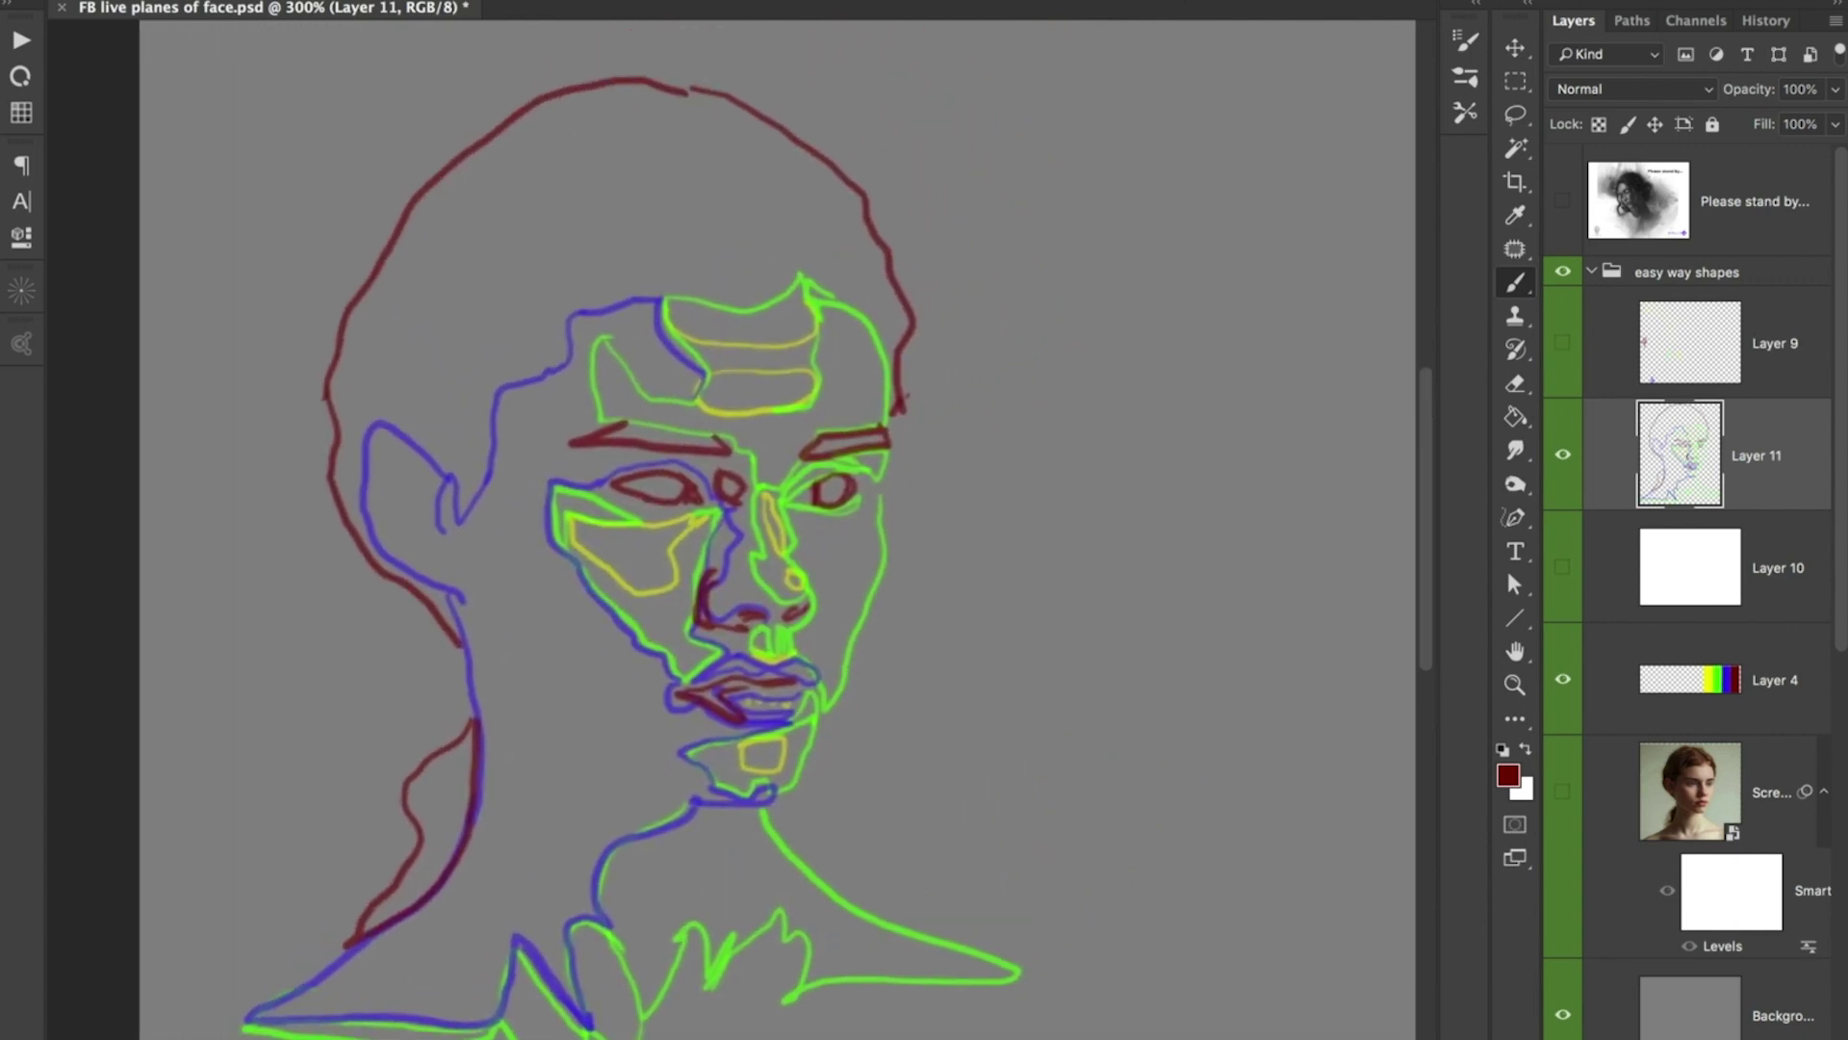
key(super+minus)
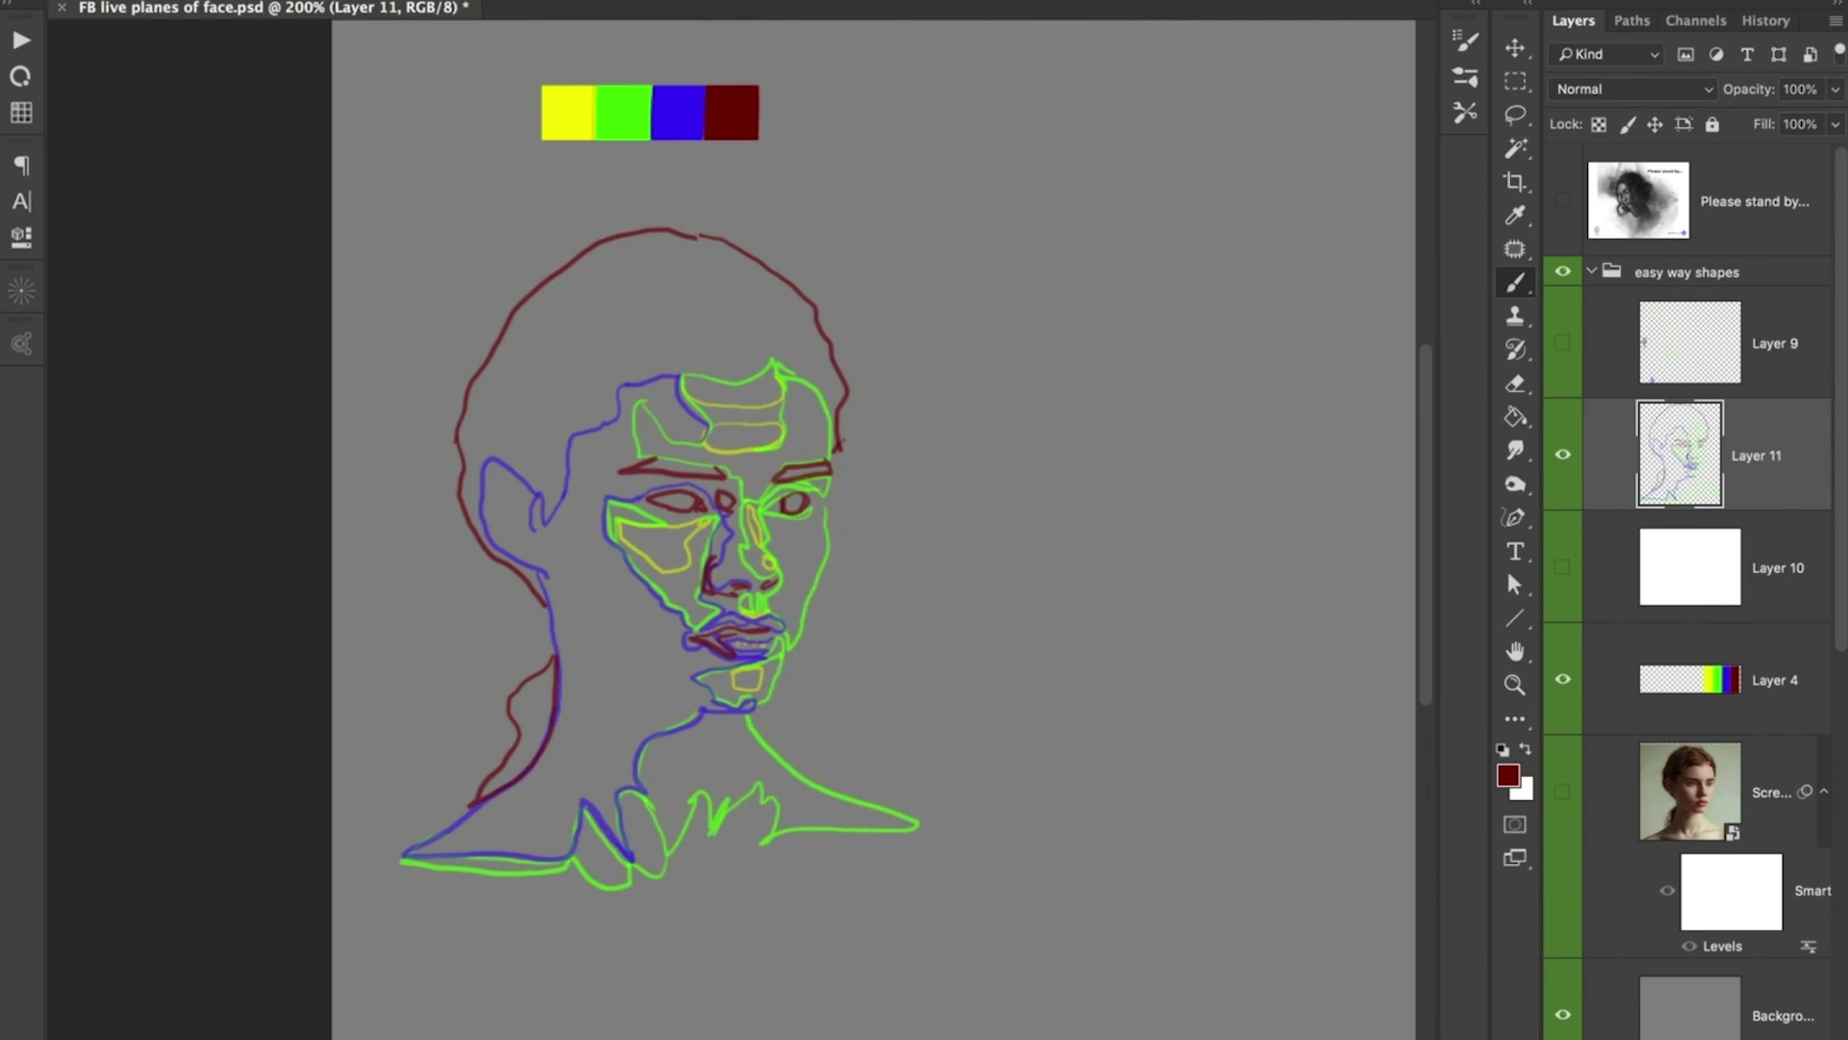
key(ctrl+plus)
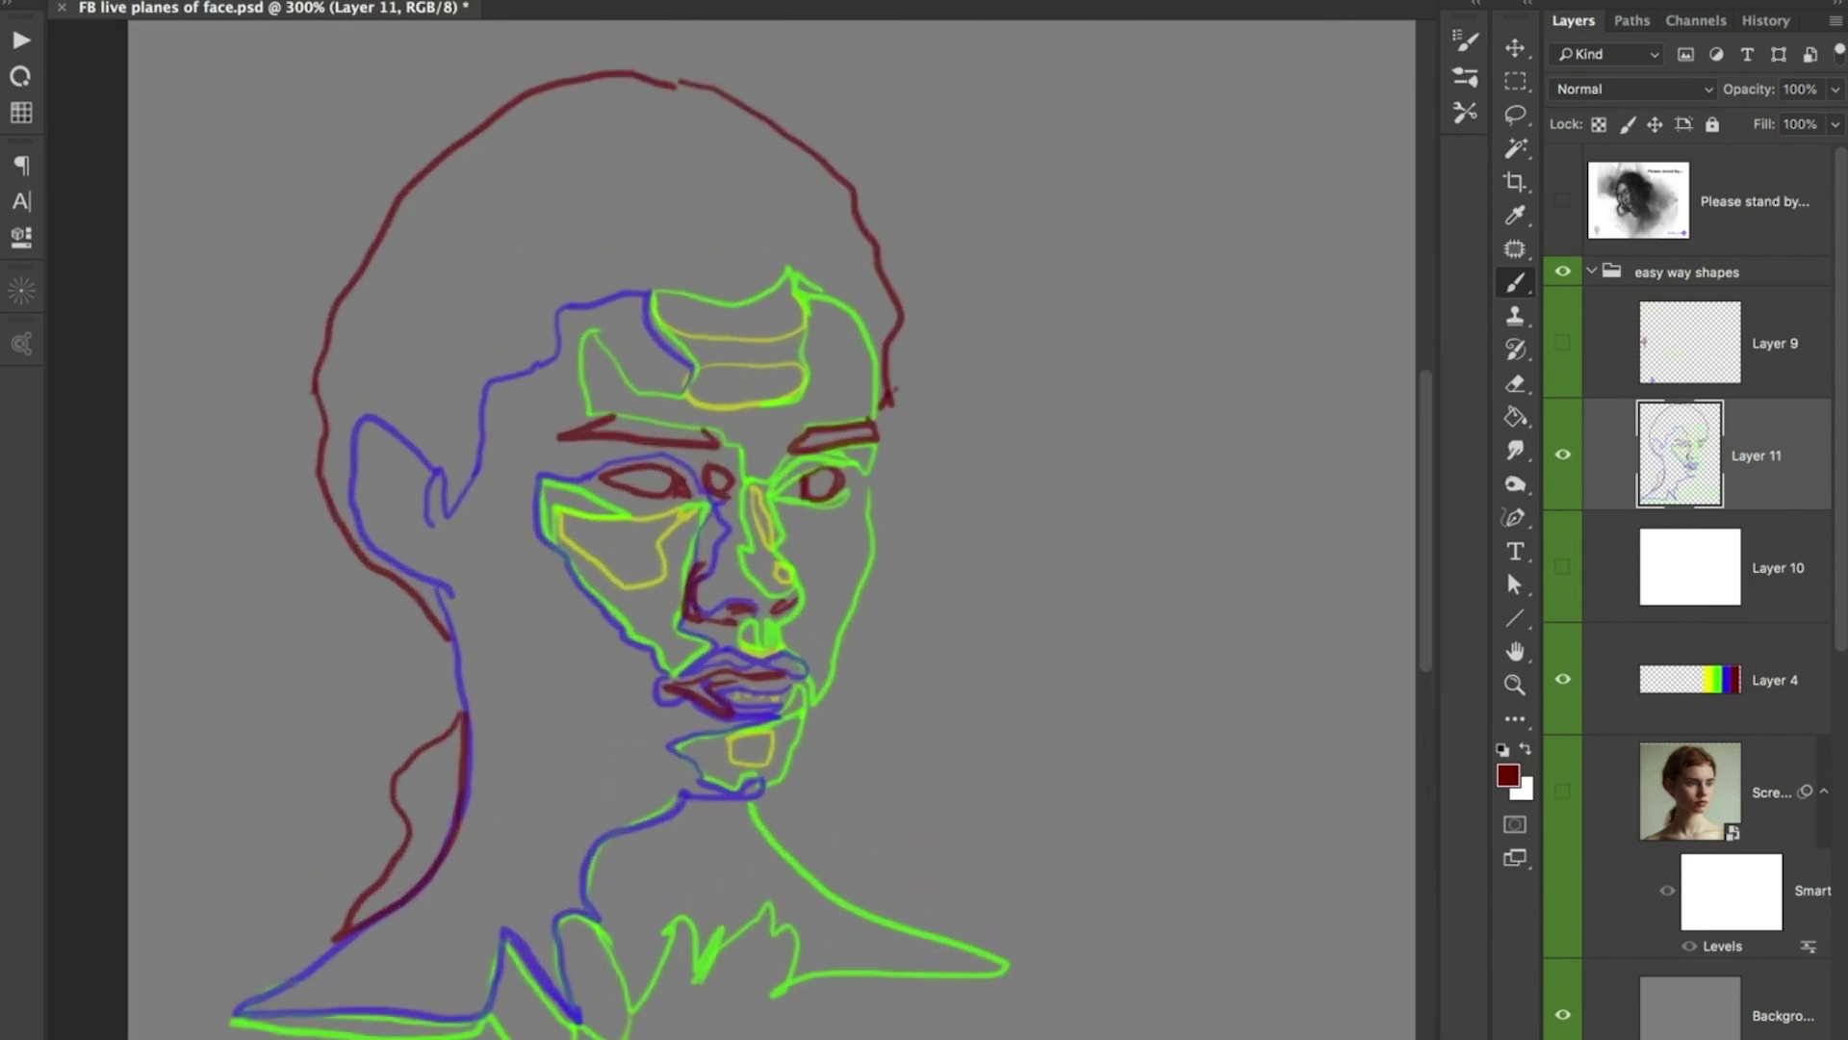
- Make room beside the outlined head, reset the colours to default black and white, and add a new layer
key(ctrl+minus)
drag(770, 539, 569, 506)
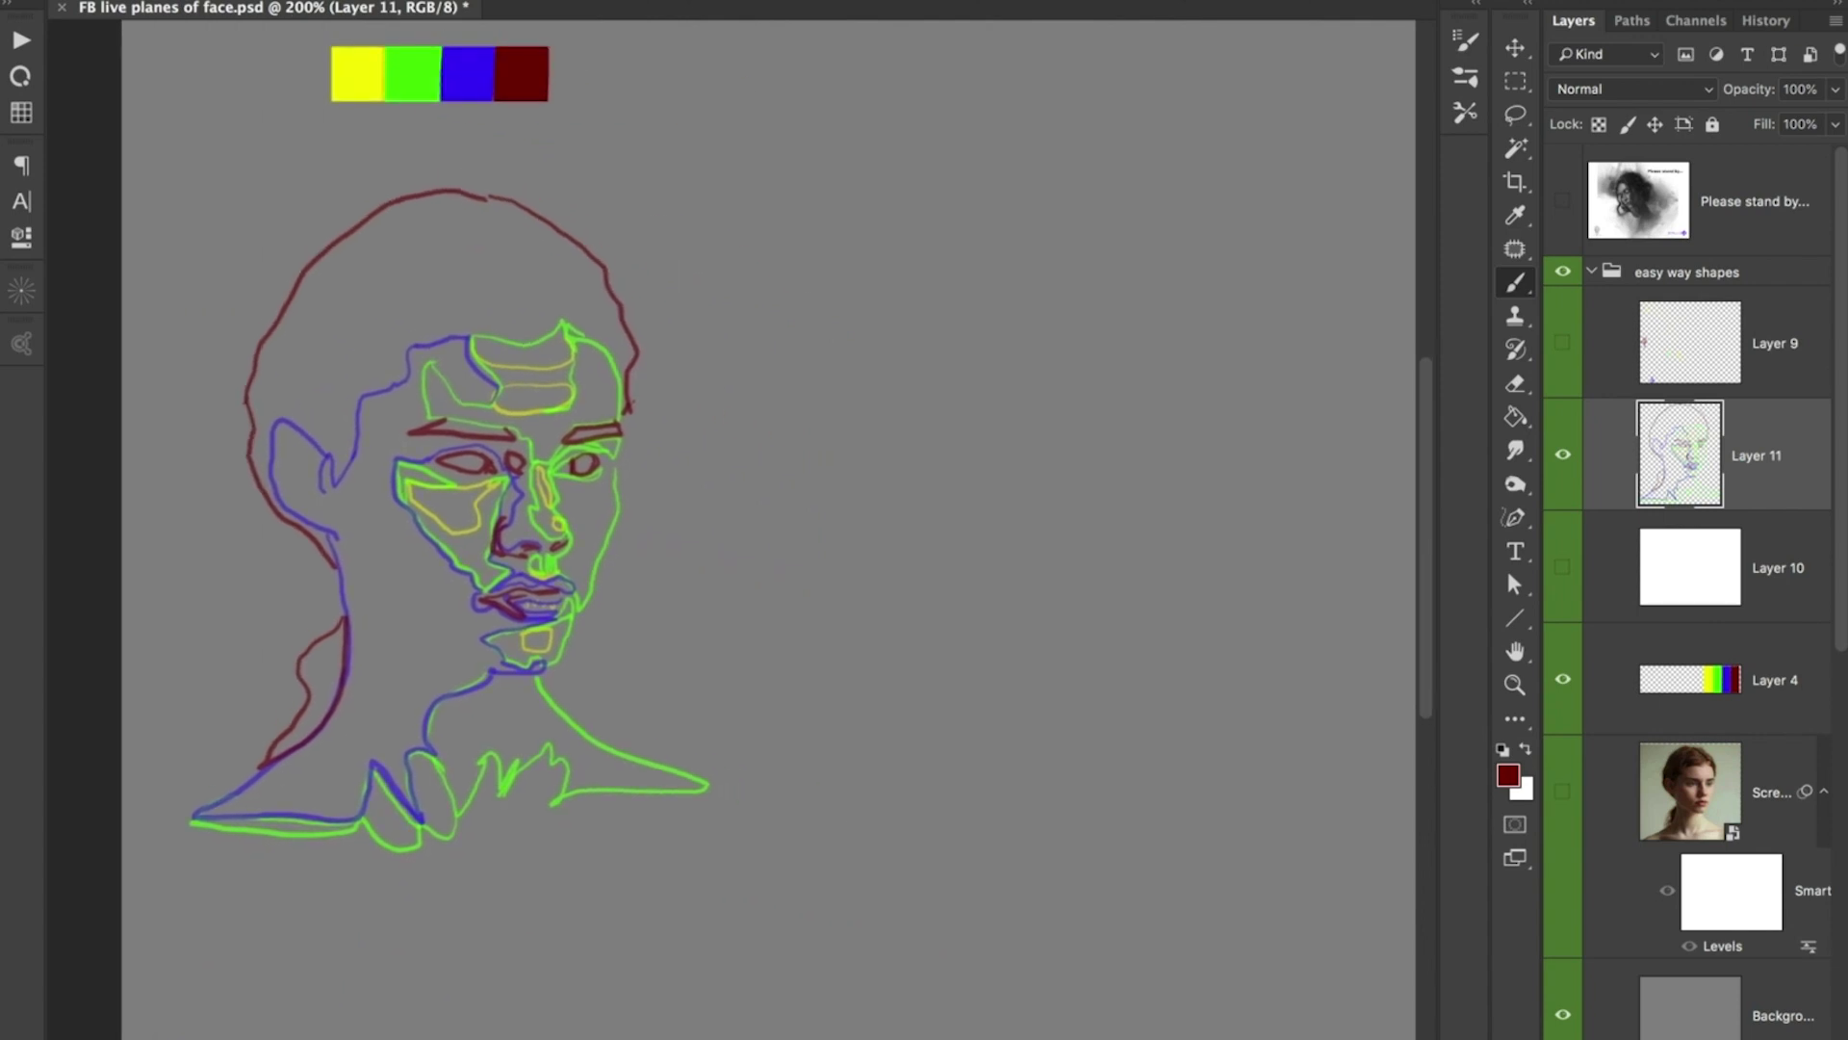
key(d)
key(ctrl+alt+shift+n)
drag(797, 310, 770, 368)
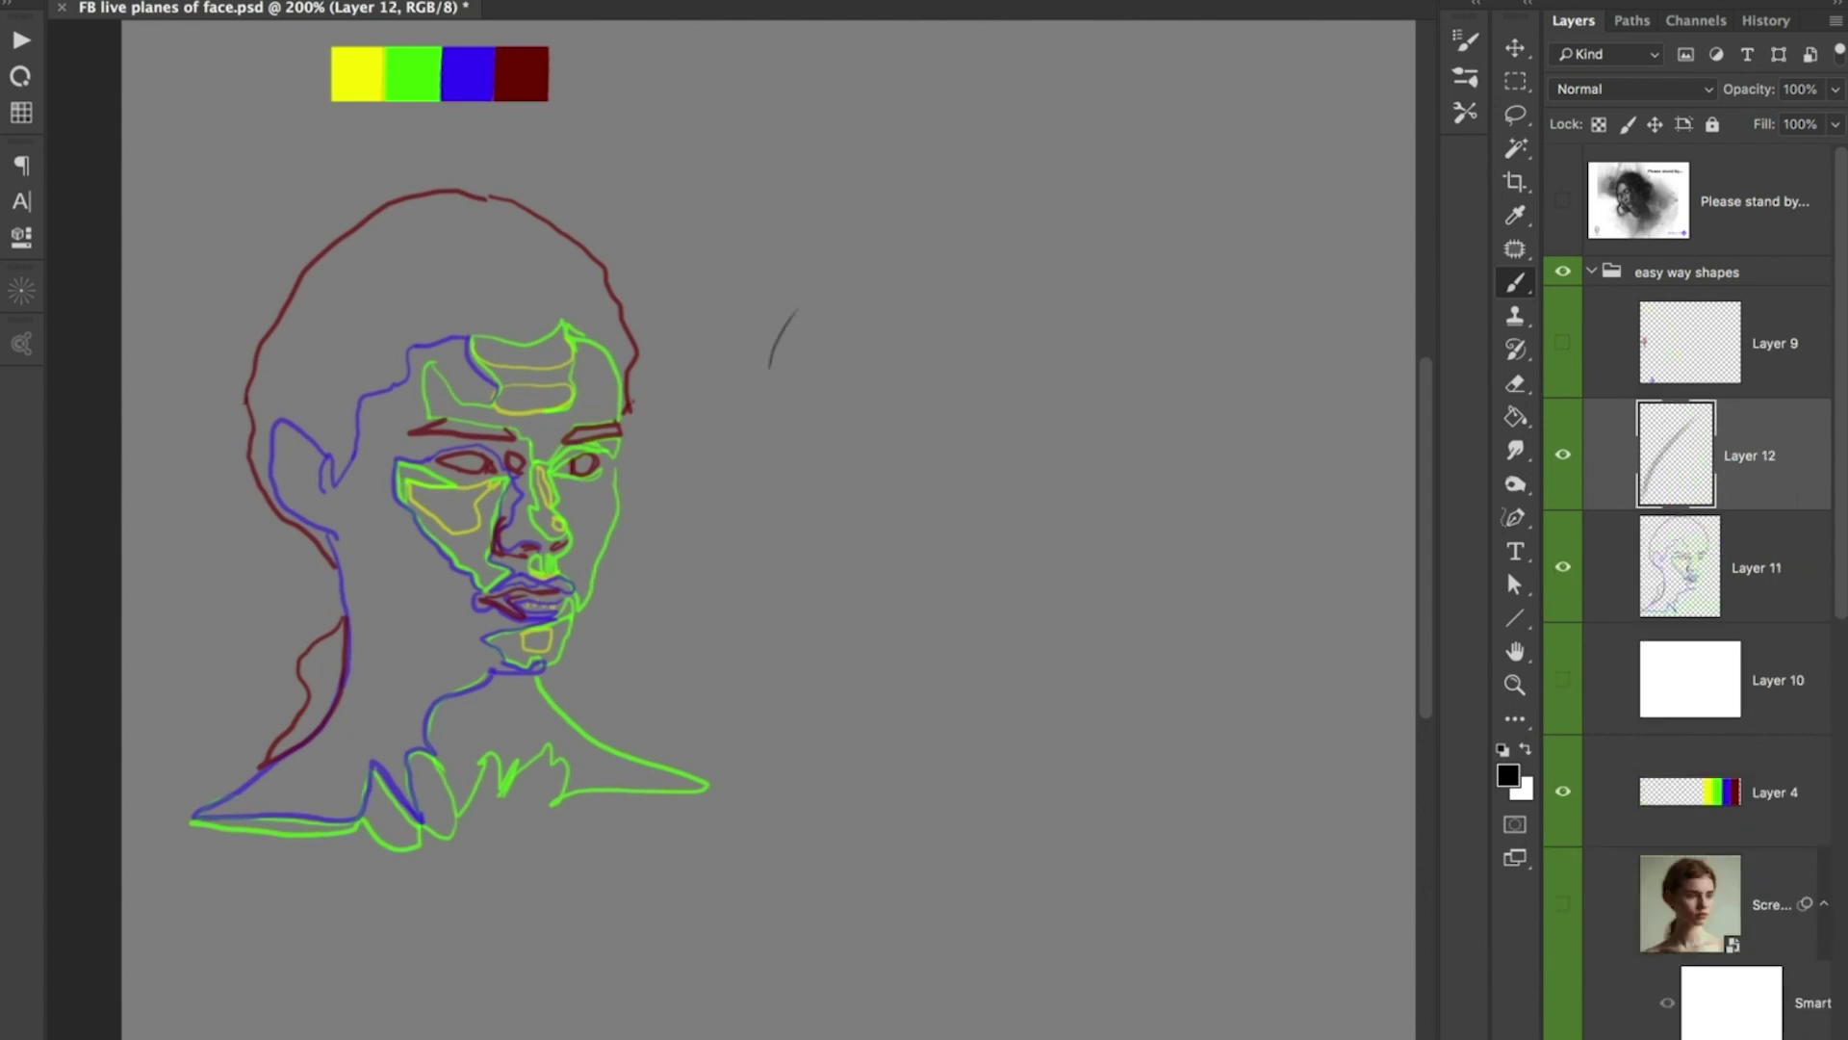
key(ctrl+z)
drag(761, 253, 784, 536)
key(ctrl+z)
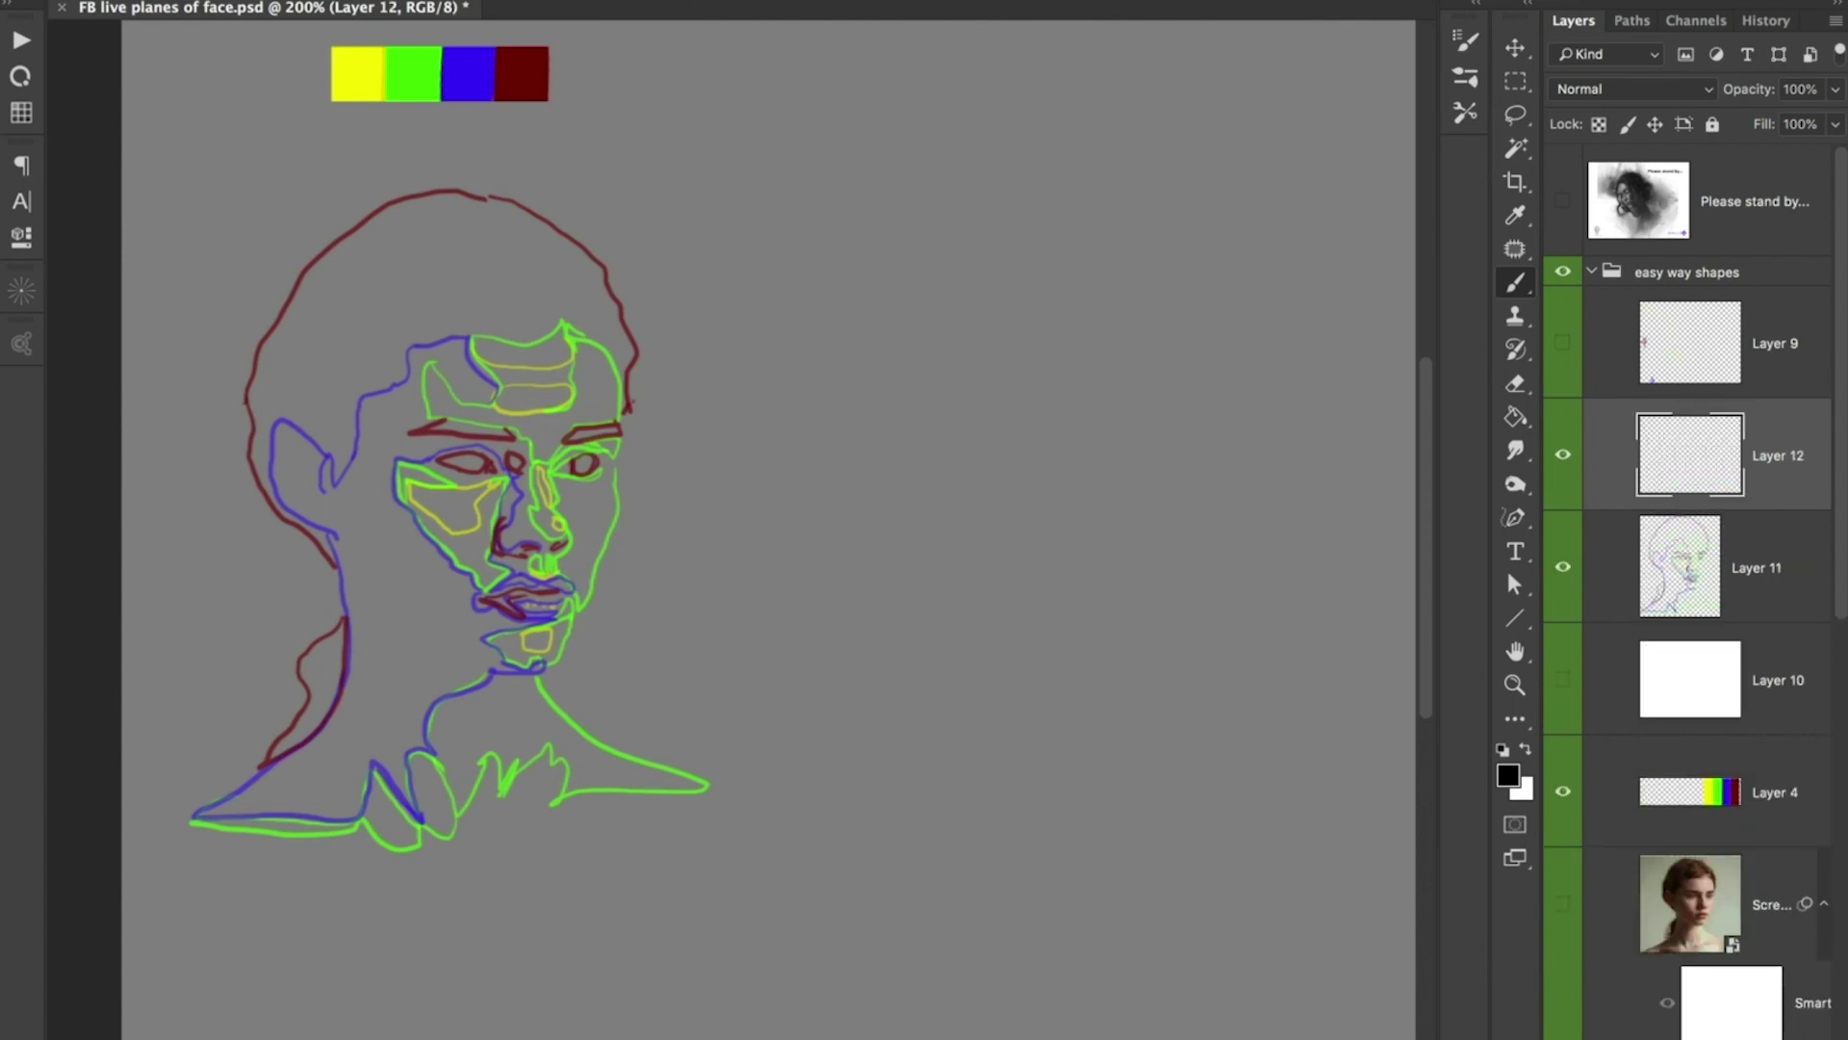
drag(777, 613, 777, 255)
key(ctrl+z)
- Draw a square frame with a black outline on Layer 12 in the empty area beside the outlined head
key(m)
drag(735, 195, 1186, 671)
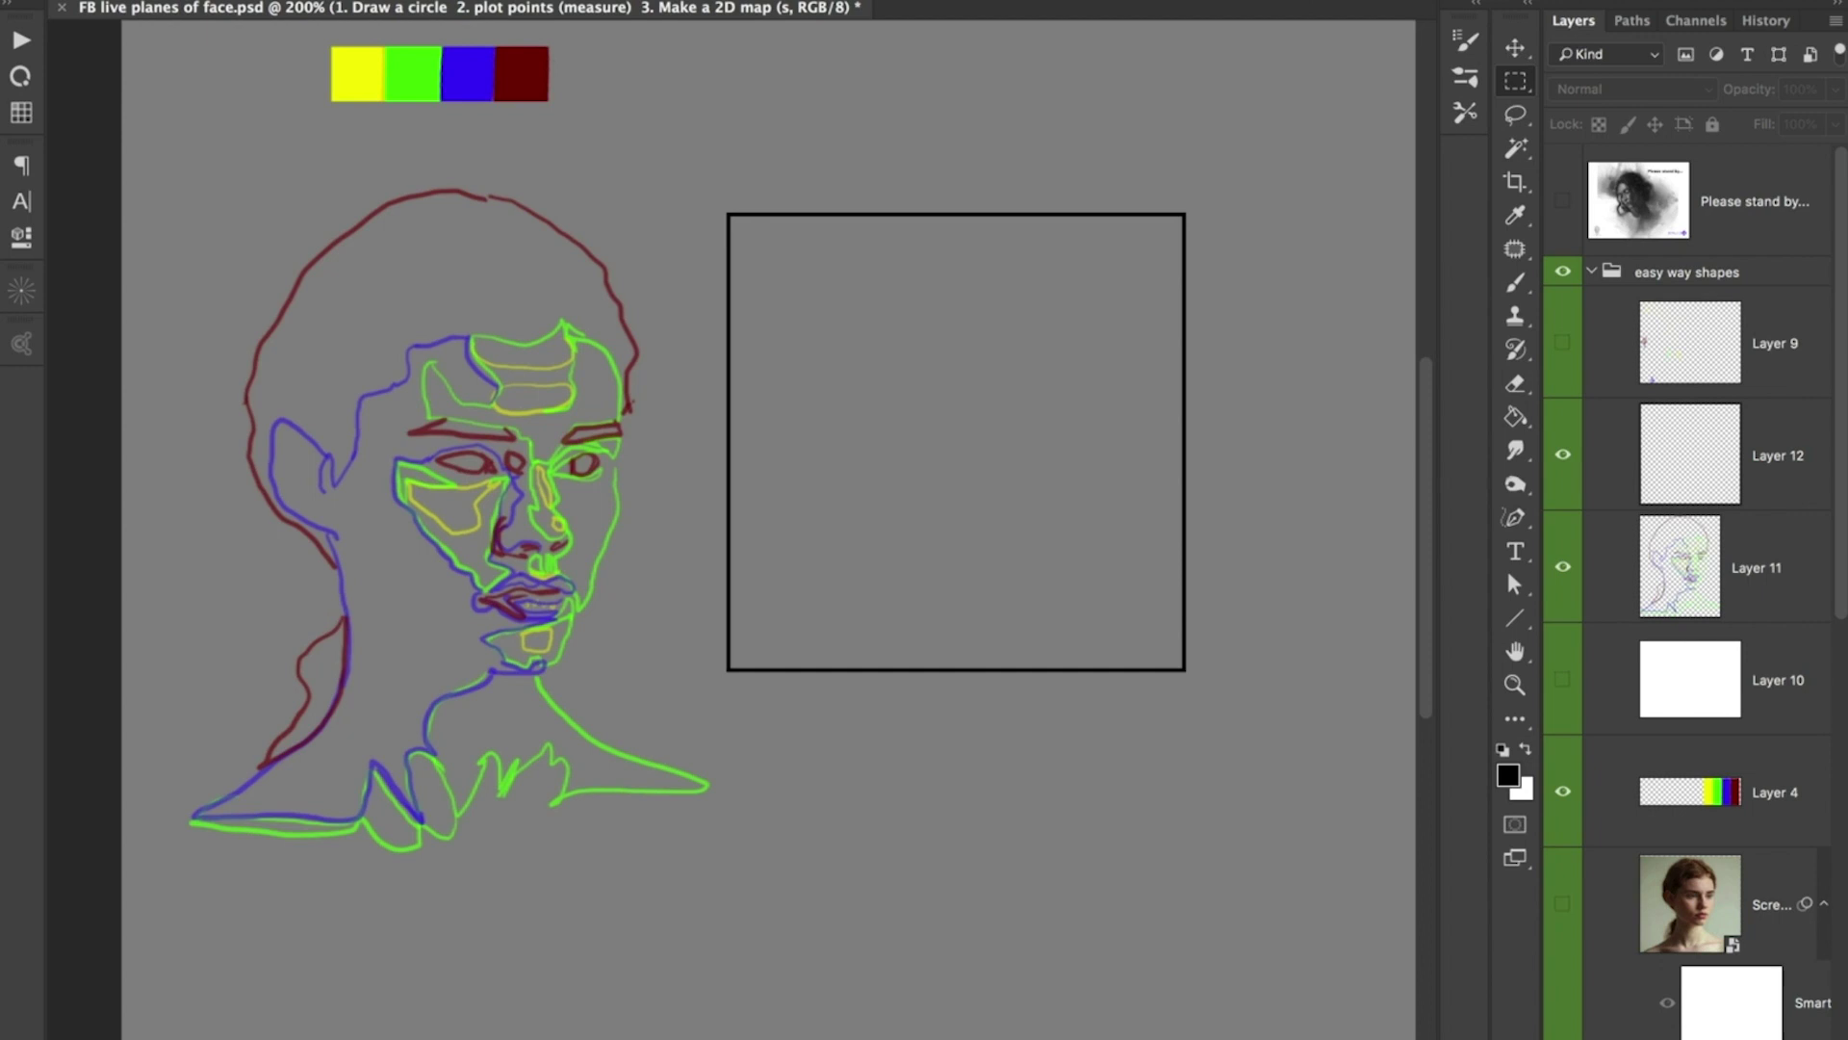
click(1777, 455)
click(1562, 455)
click(1562, 454)
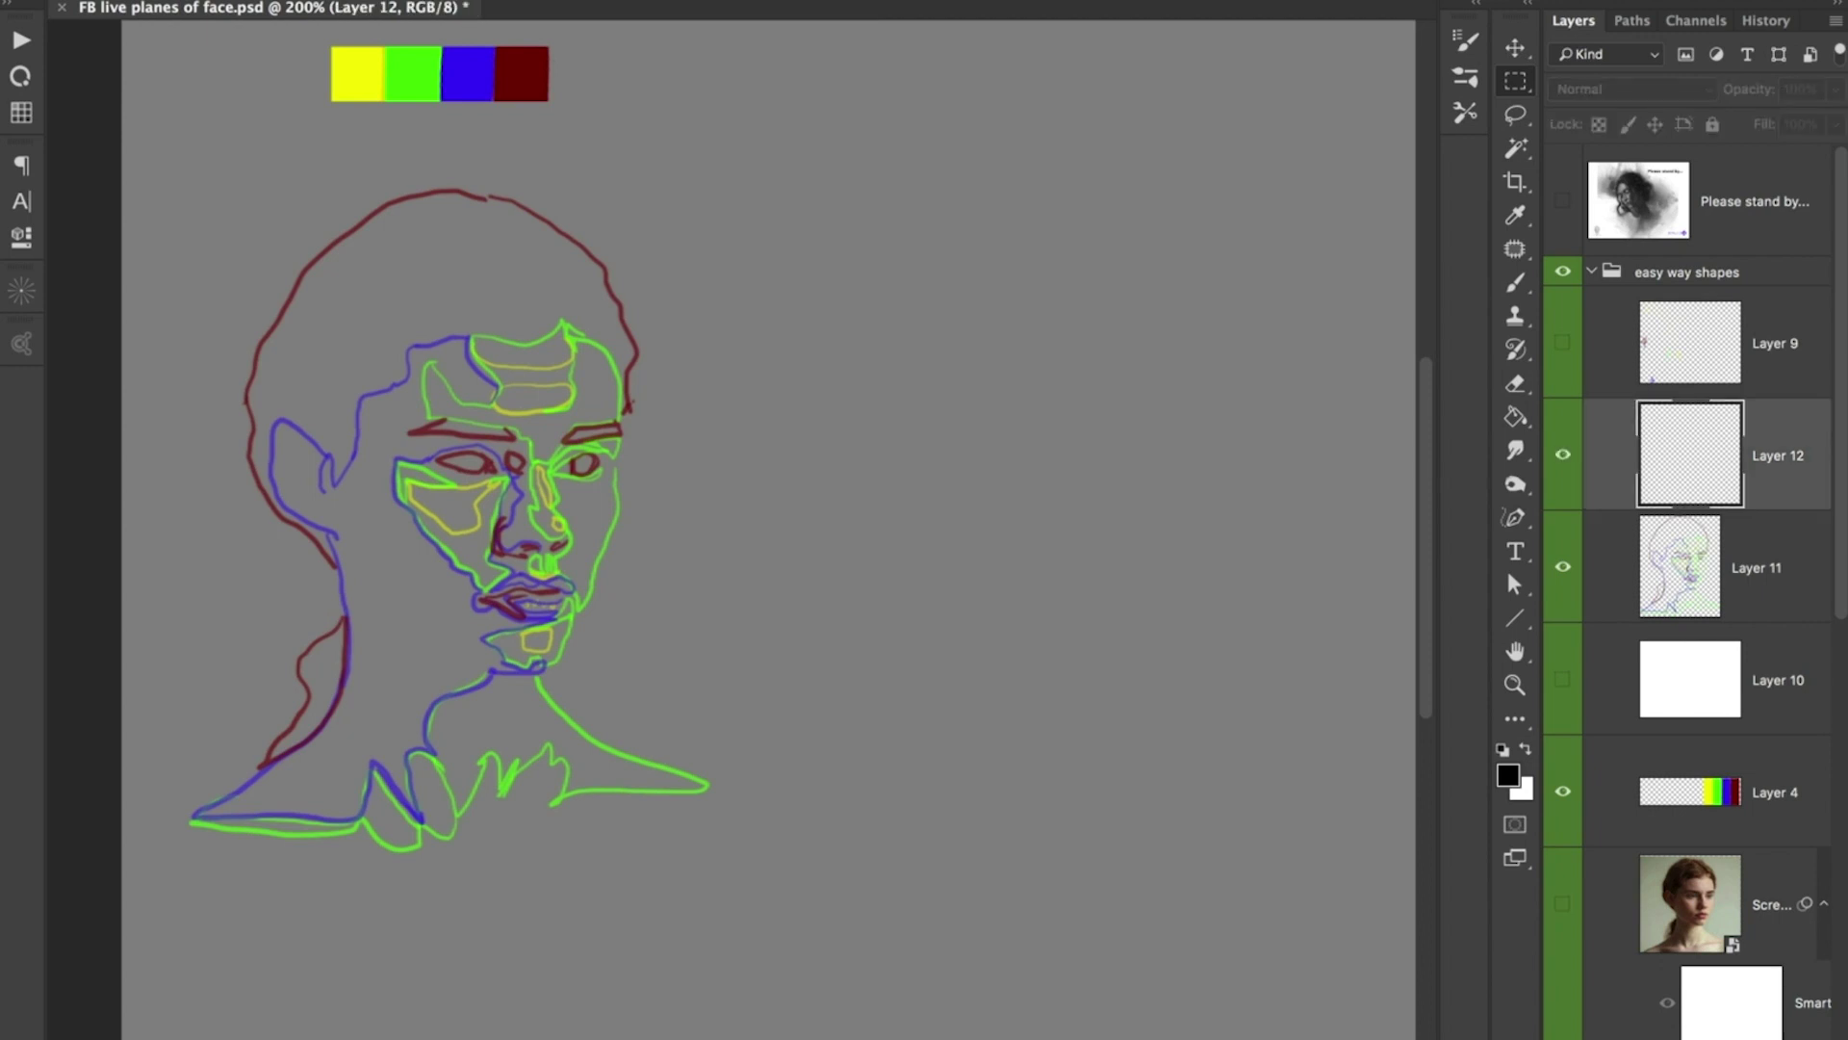
- Lower Layer 12's opacity to 6% so the square frame serves as a faint guide
drag(1748, 89, 1681, 90)
key(1)
key(4)
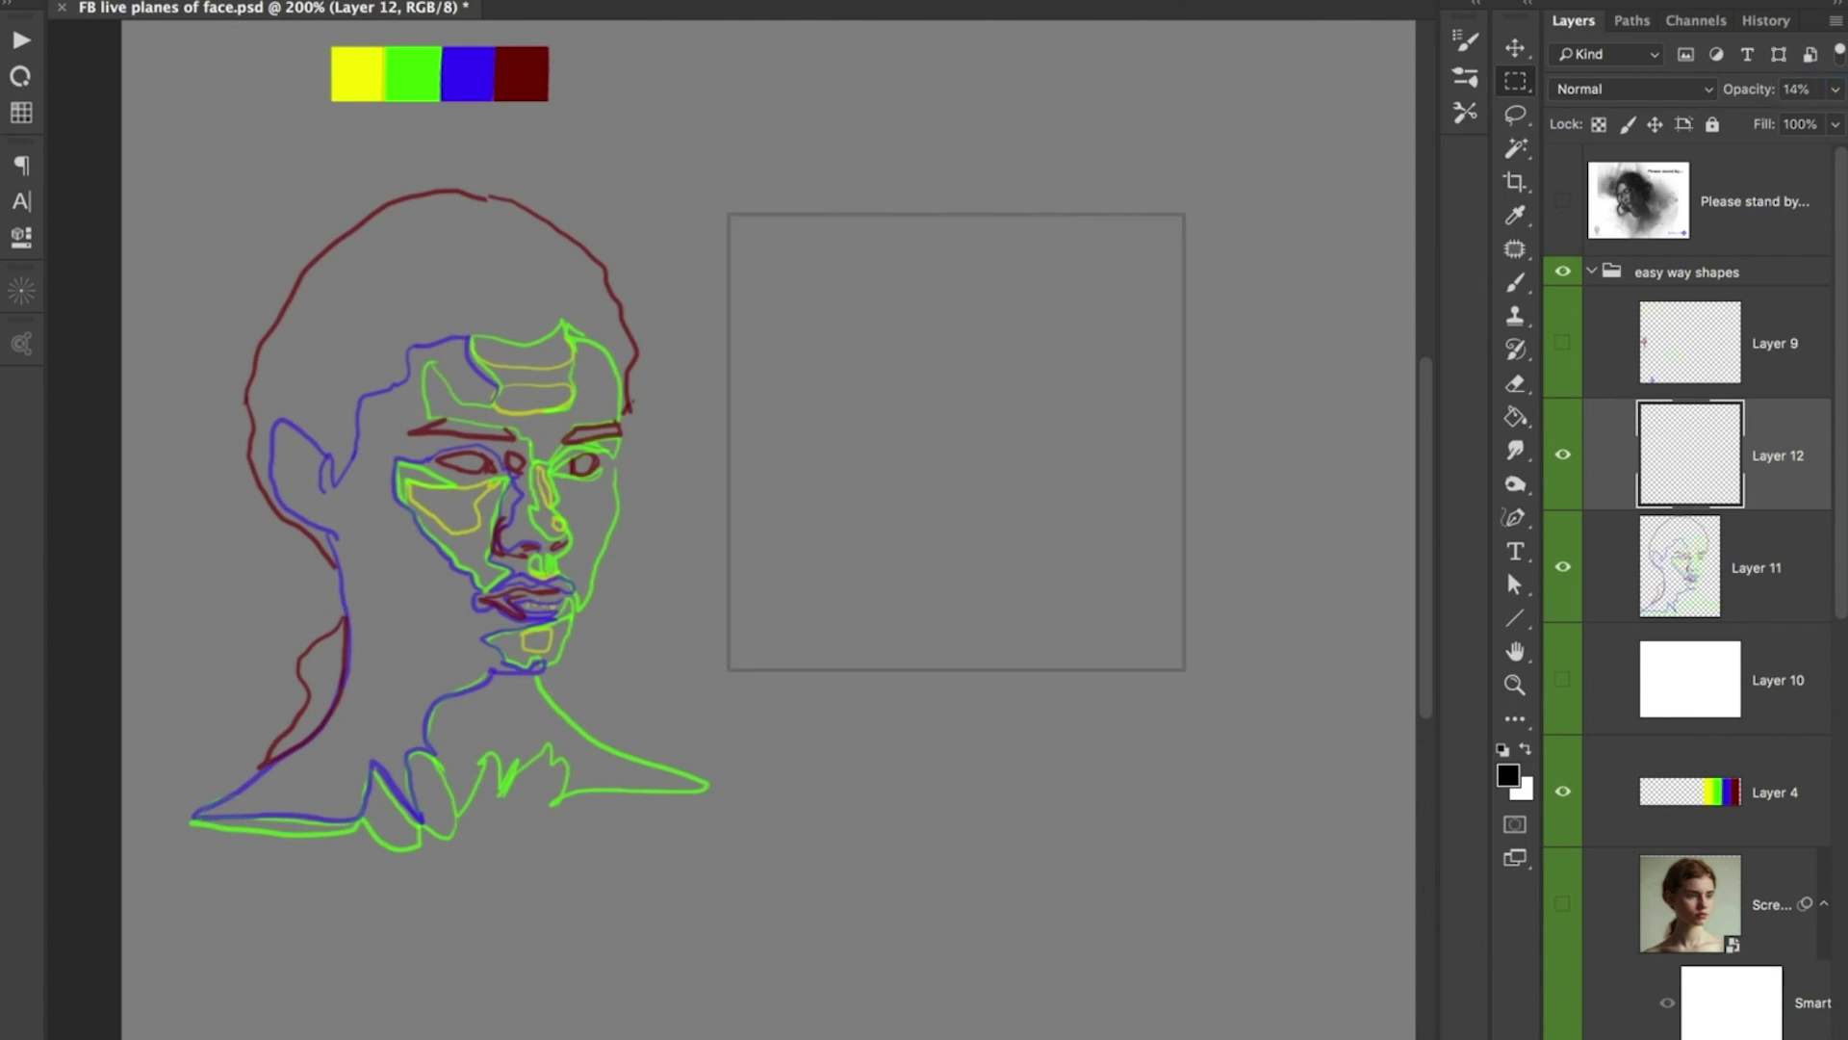
key(0)
key(6)
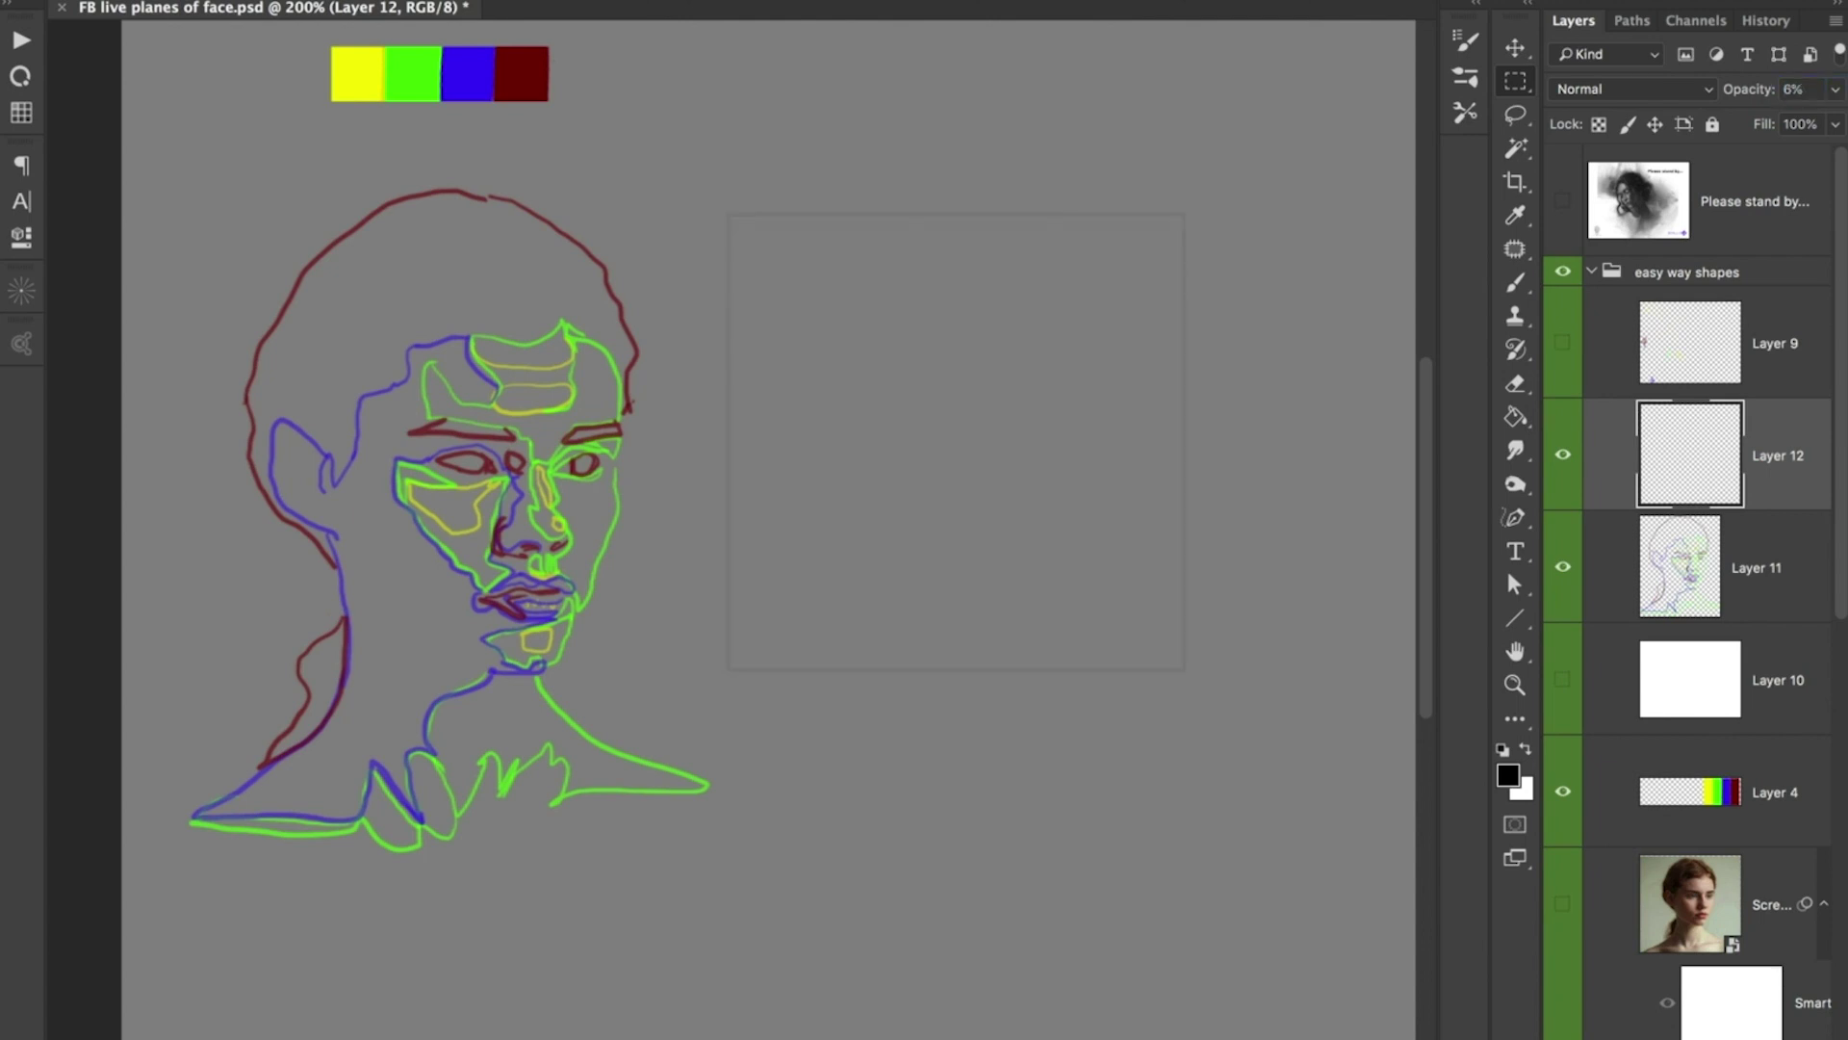
- Add a new layer above the square frame and try a black brush stroke across the frame's corner
key(ctrl+shift+alt+n)
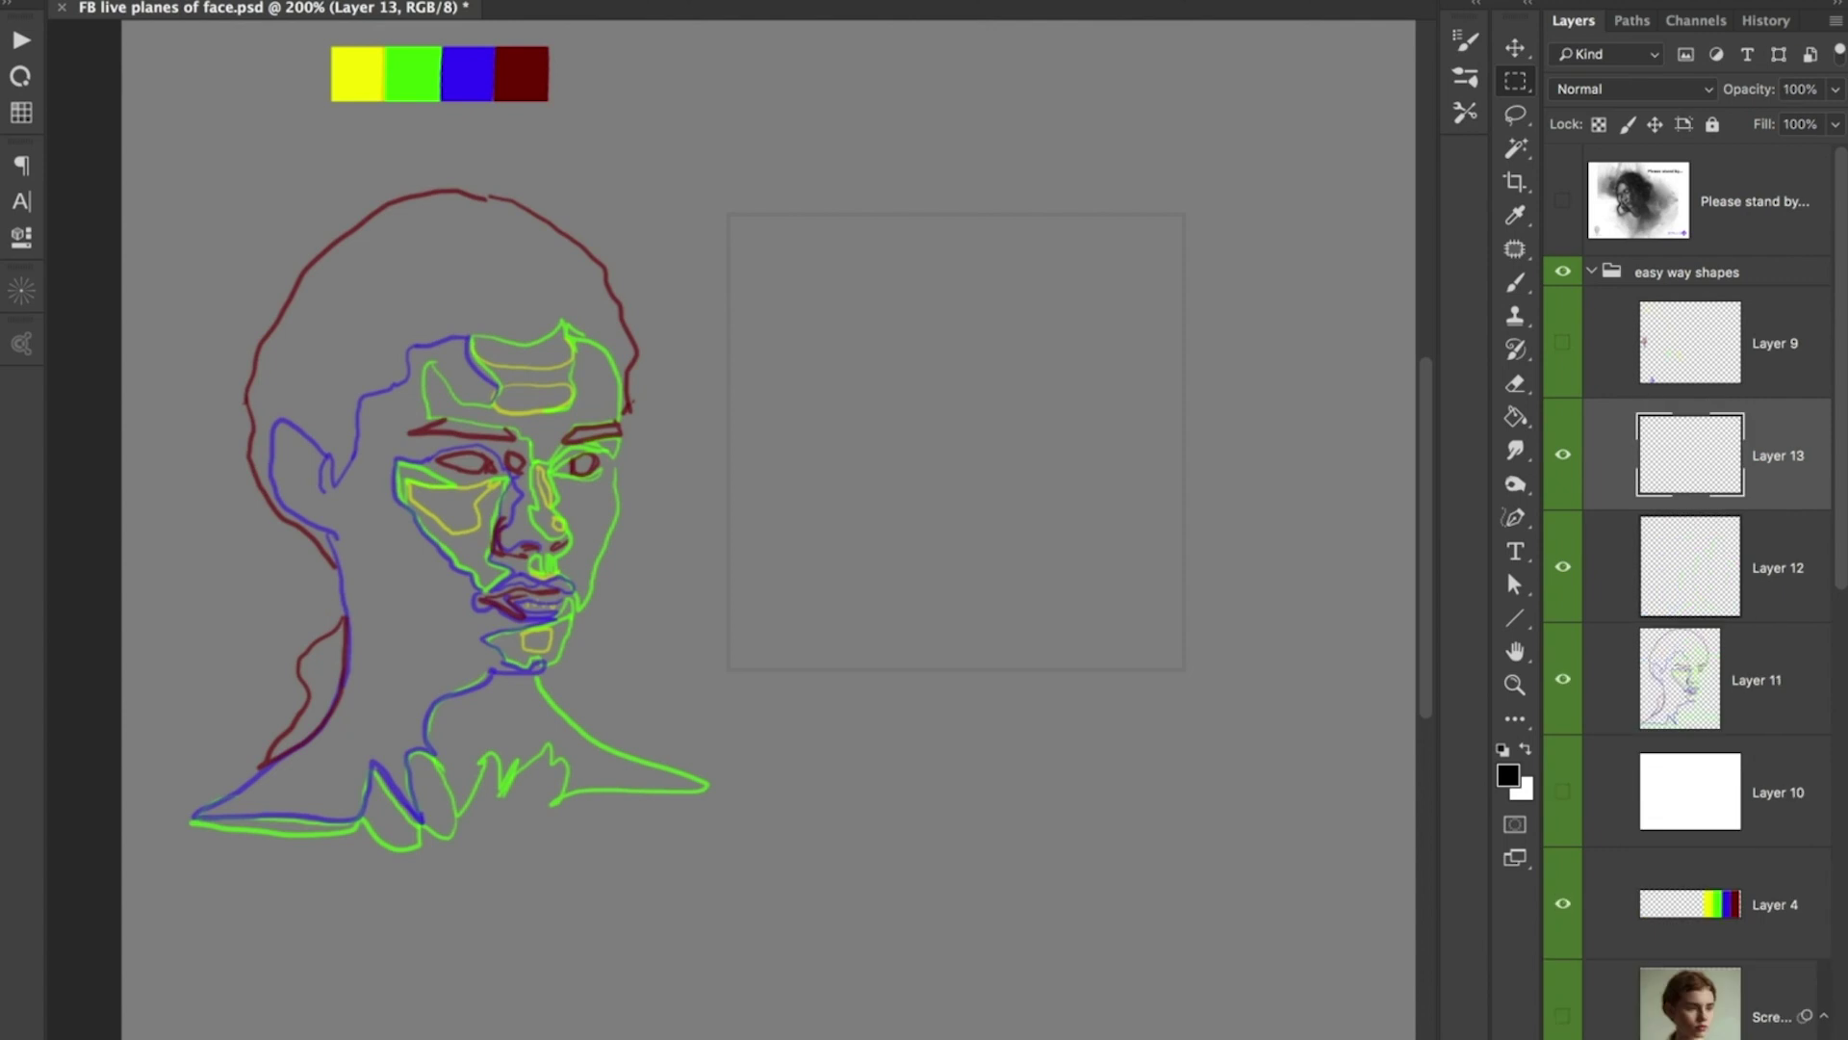
key(b)
drag(836, 235, 842, 219)
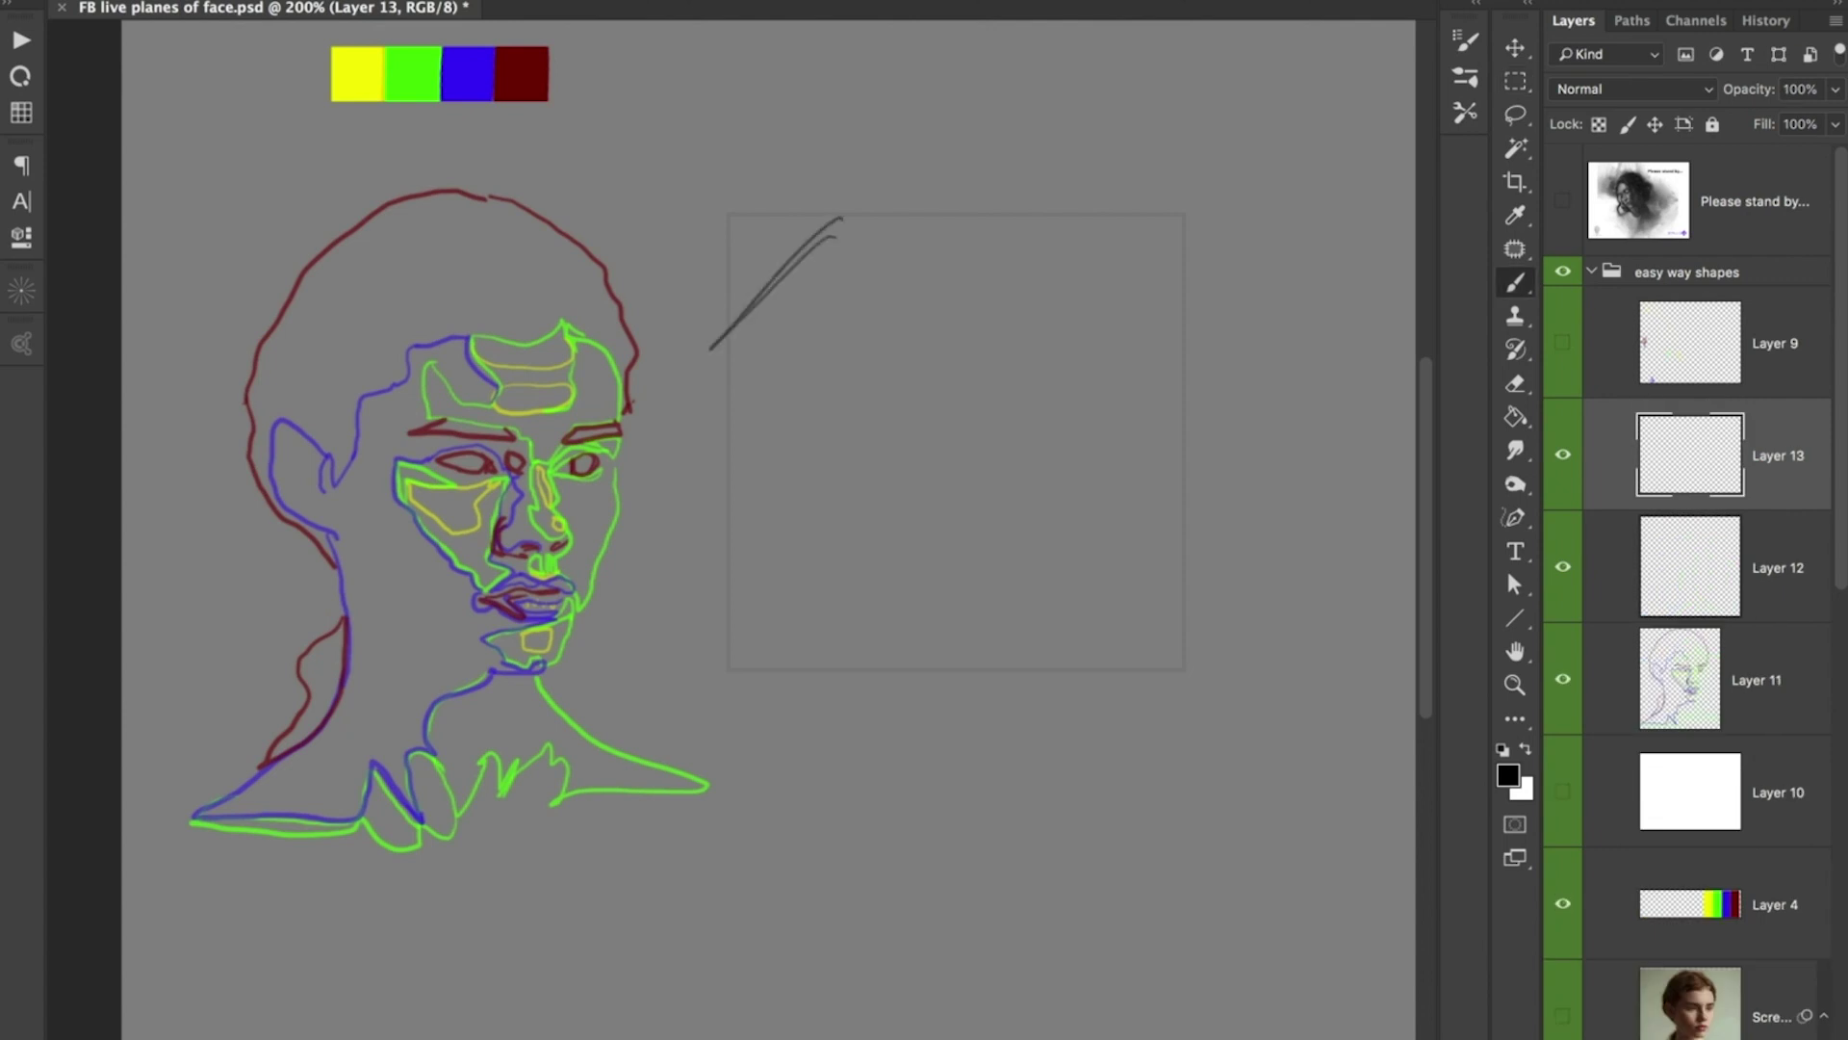
key(ctrl+z)
- Duplicate the square frame on Layer 12 and place the copy around the outlined head
click(1562, 567)
click(1562, 567)
click(1777, 568)
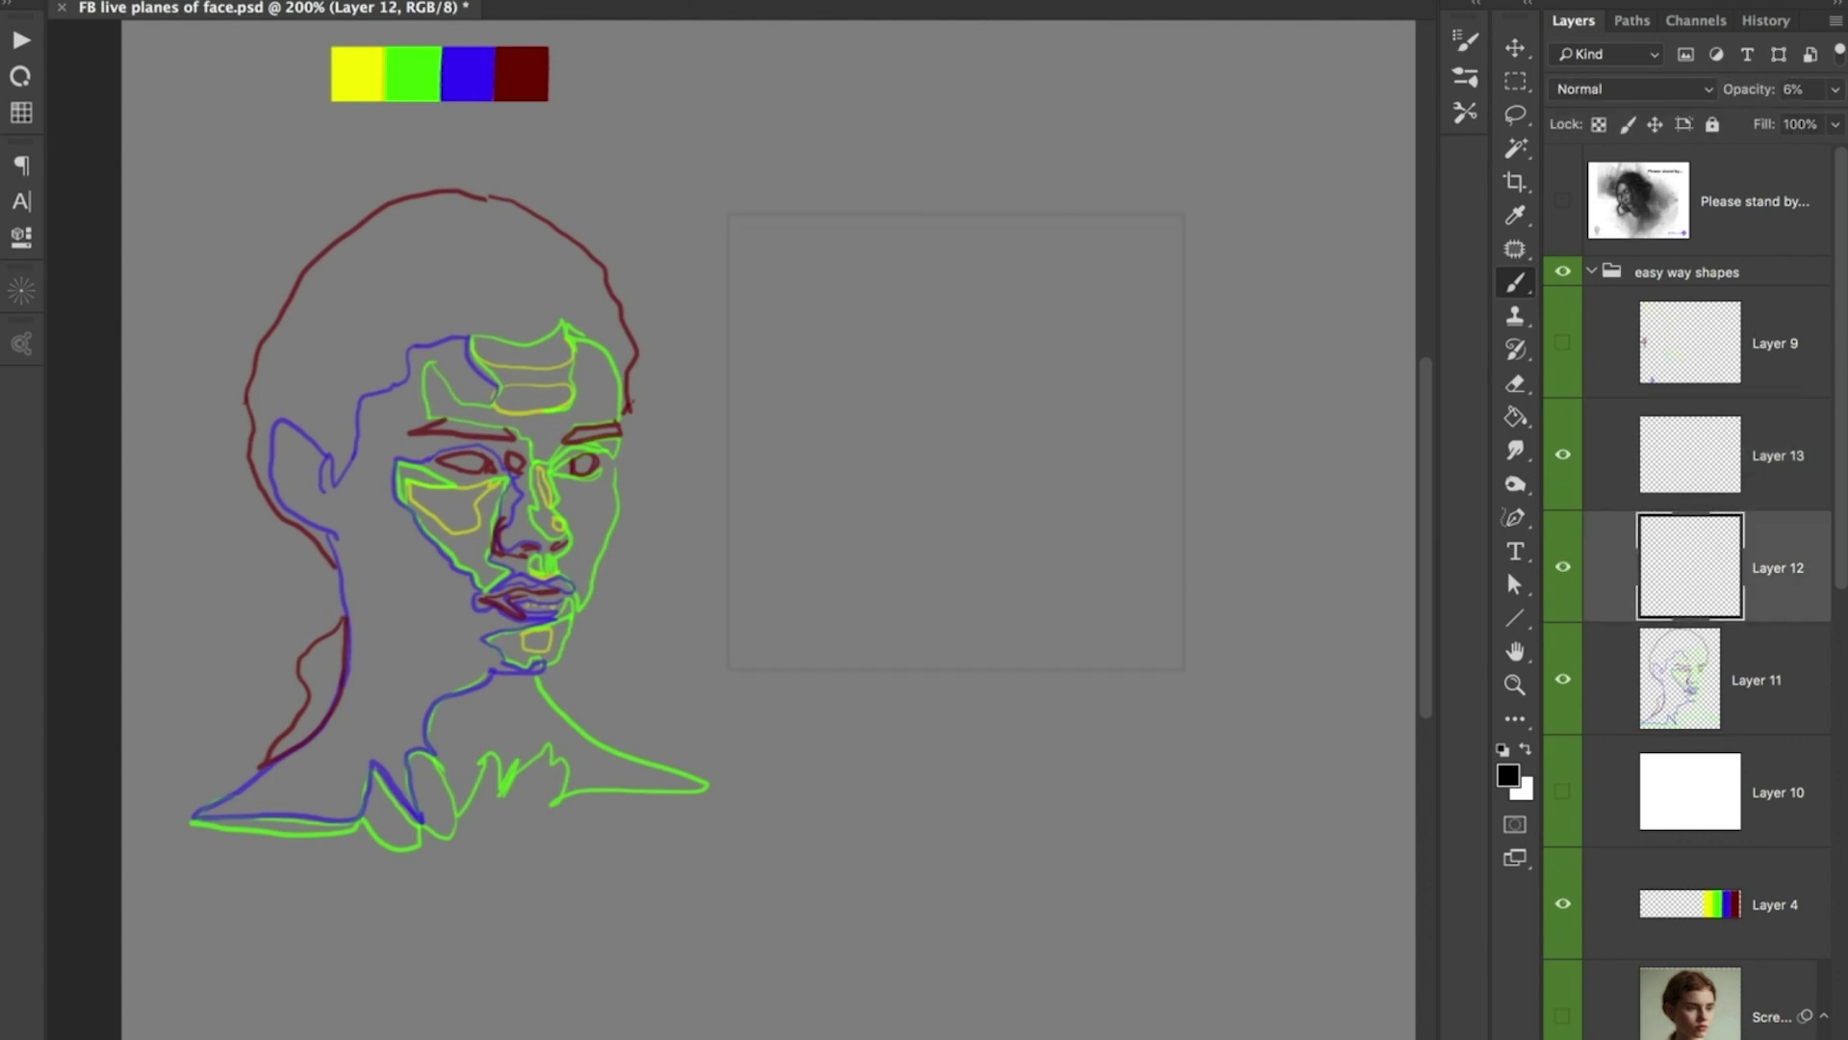
key(ctrl+j)
key(v)
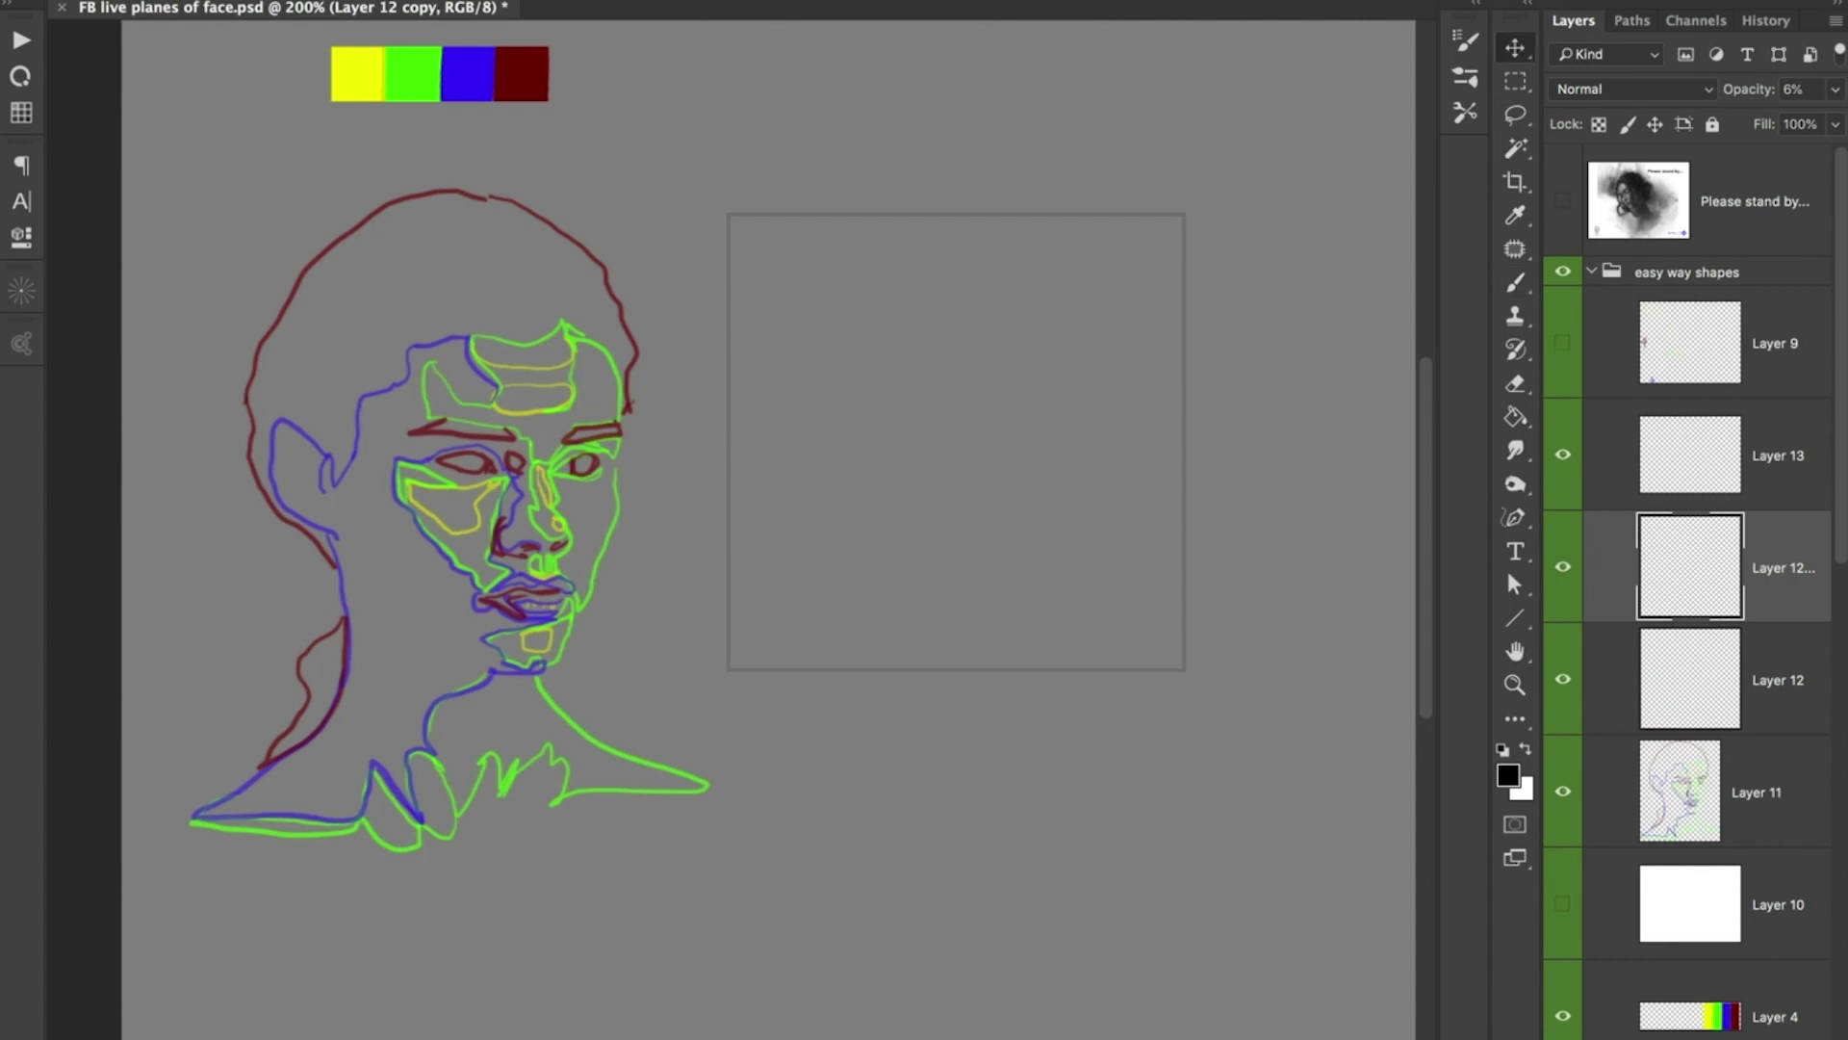
drag(1059, 402, 545, 402)
mouse_move(563, 337)
mouse_down()
mouse_move(535, 336)
mouse_move(583, 336)
mouse_move(556, 337)
mouse_up()
- Make Layer 13 active for brush work, checking what it and the copied frame layer contain by toggling their visibility
click(1778, 455)
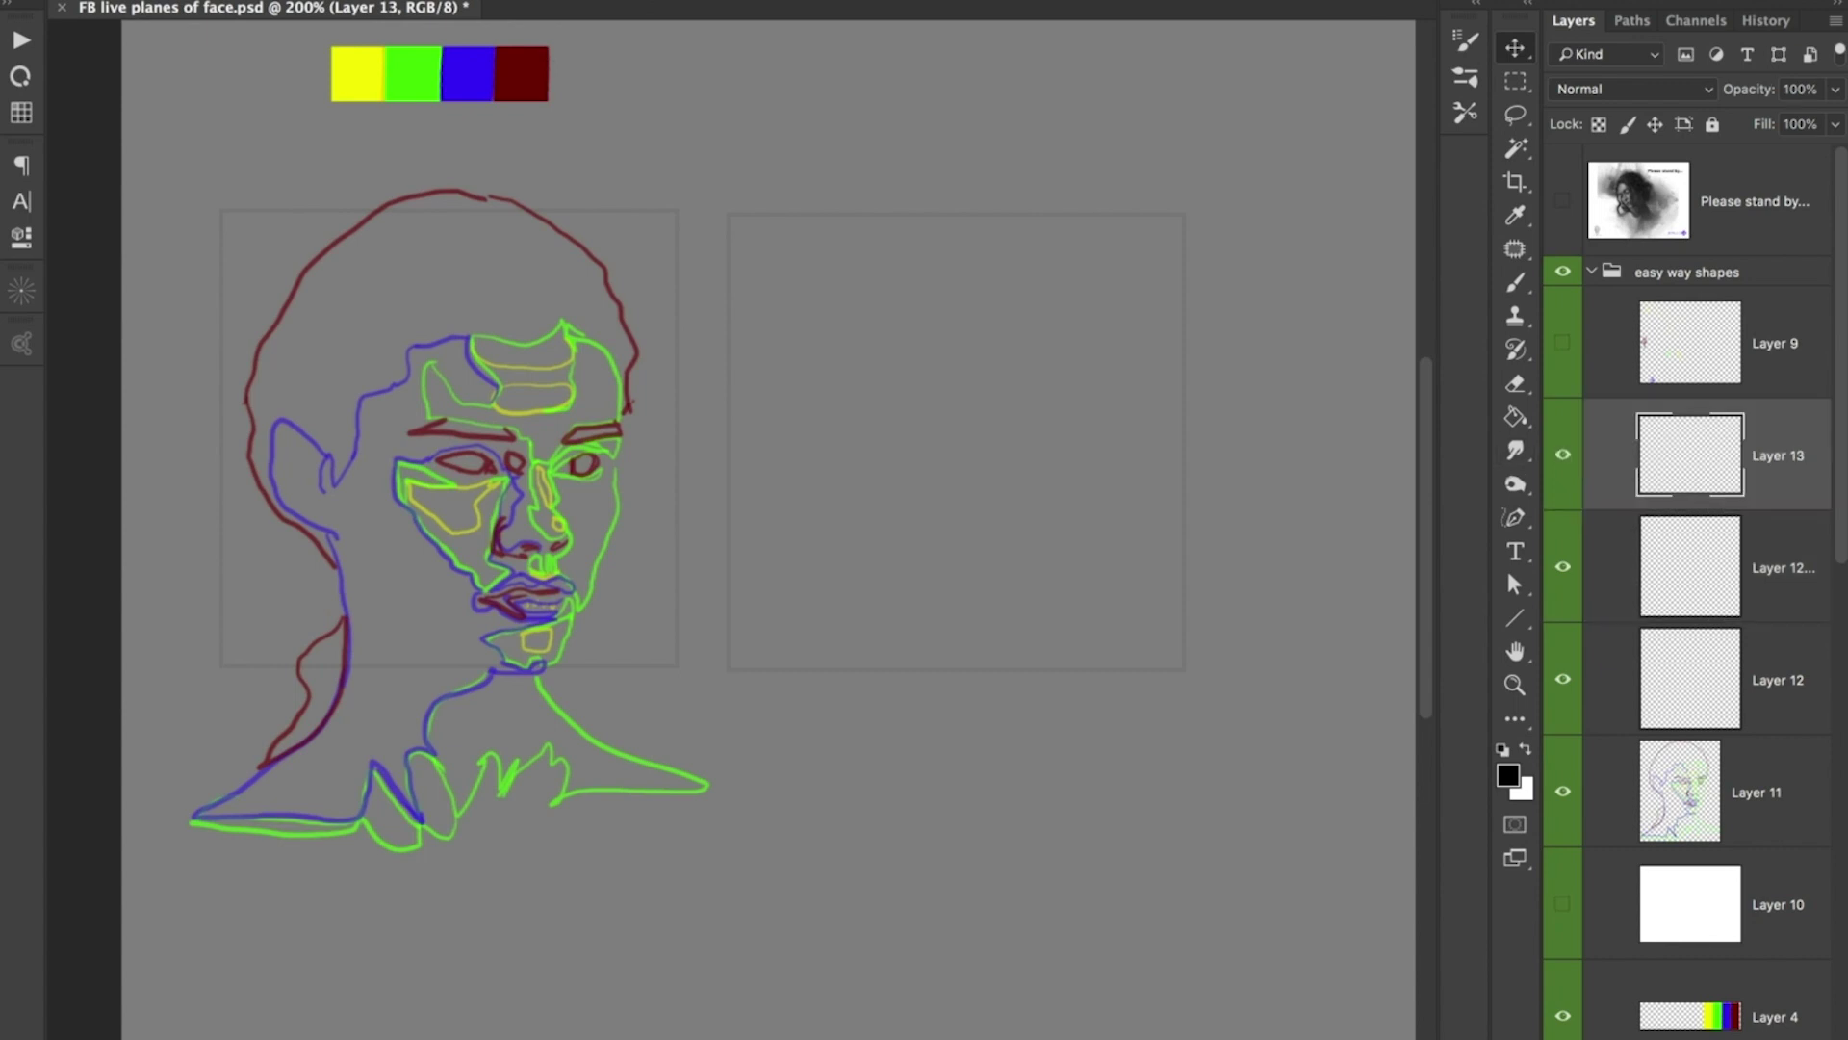
click(1562, 454)
click(1563, 455)
click(1562, 567)
click(1562, 568)
key(b)
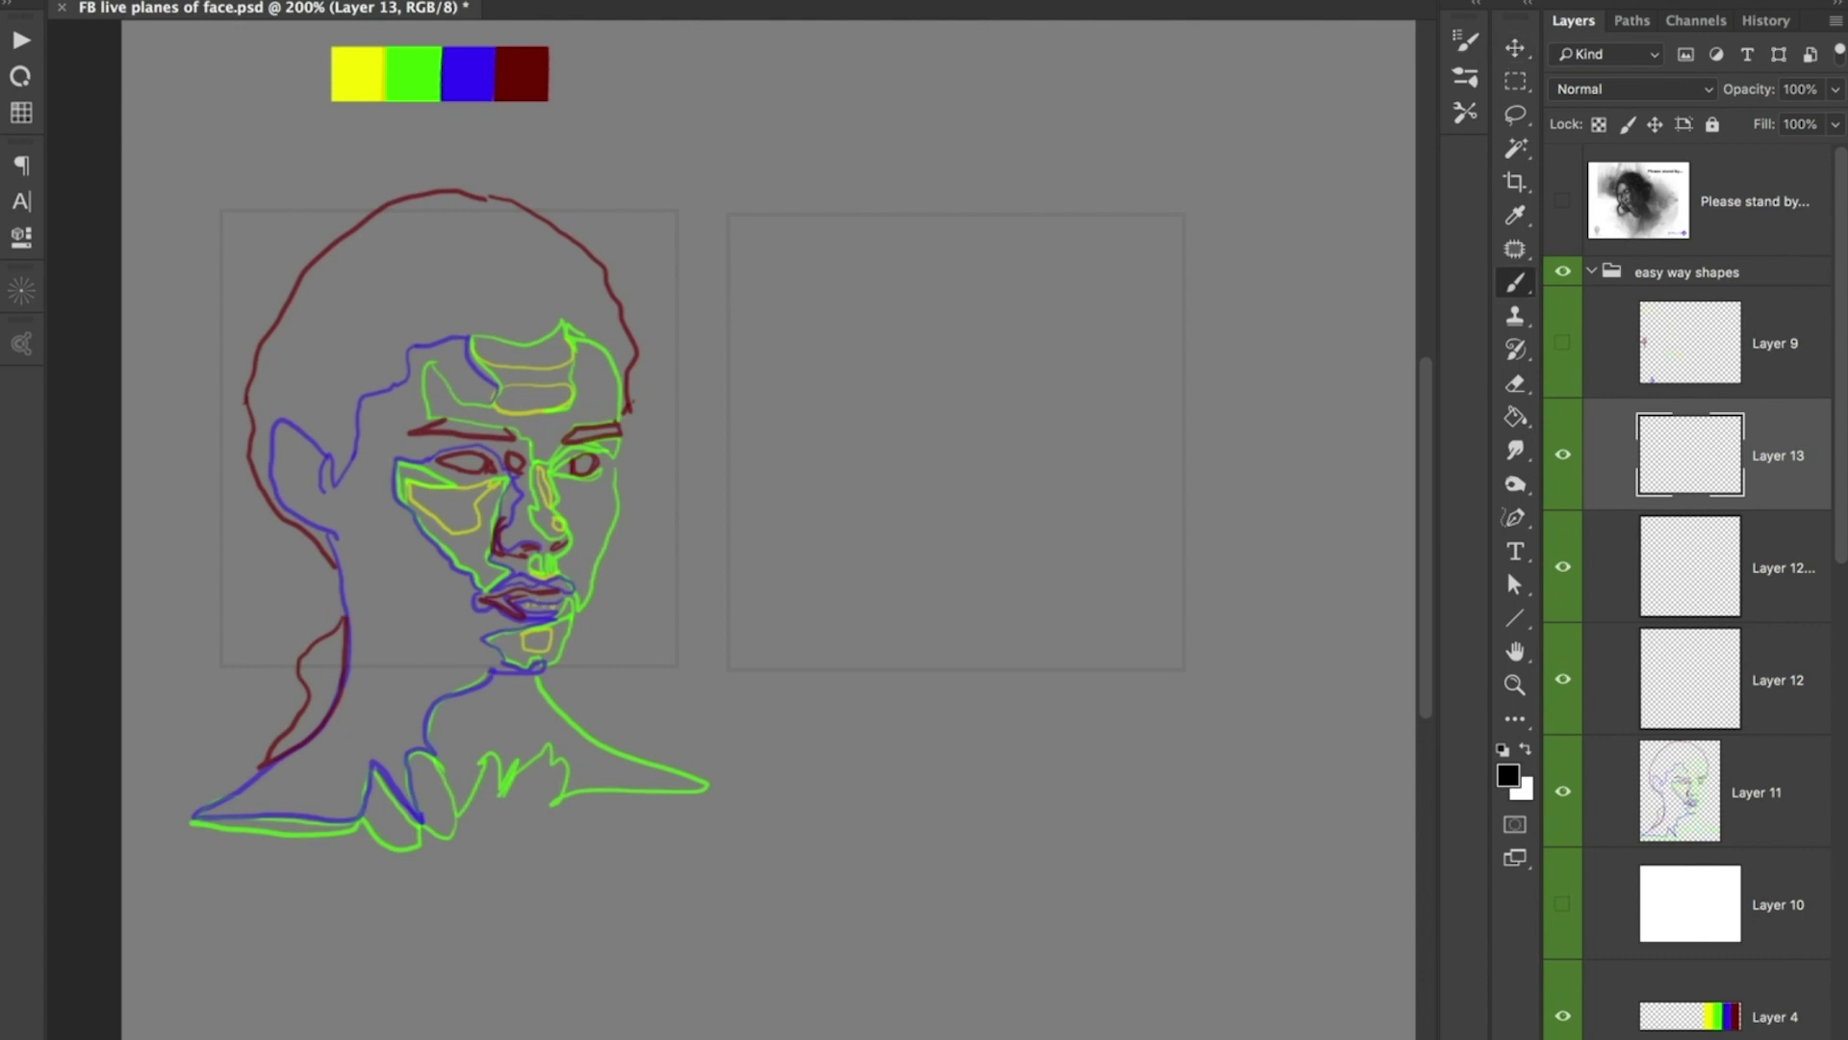
- Add a new layer and draw the top contour of the head in black in the empty square frame
key(super+shift+alt+n)
drag(834, 246, 766, 310)
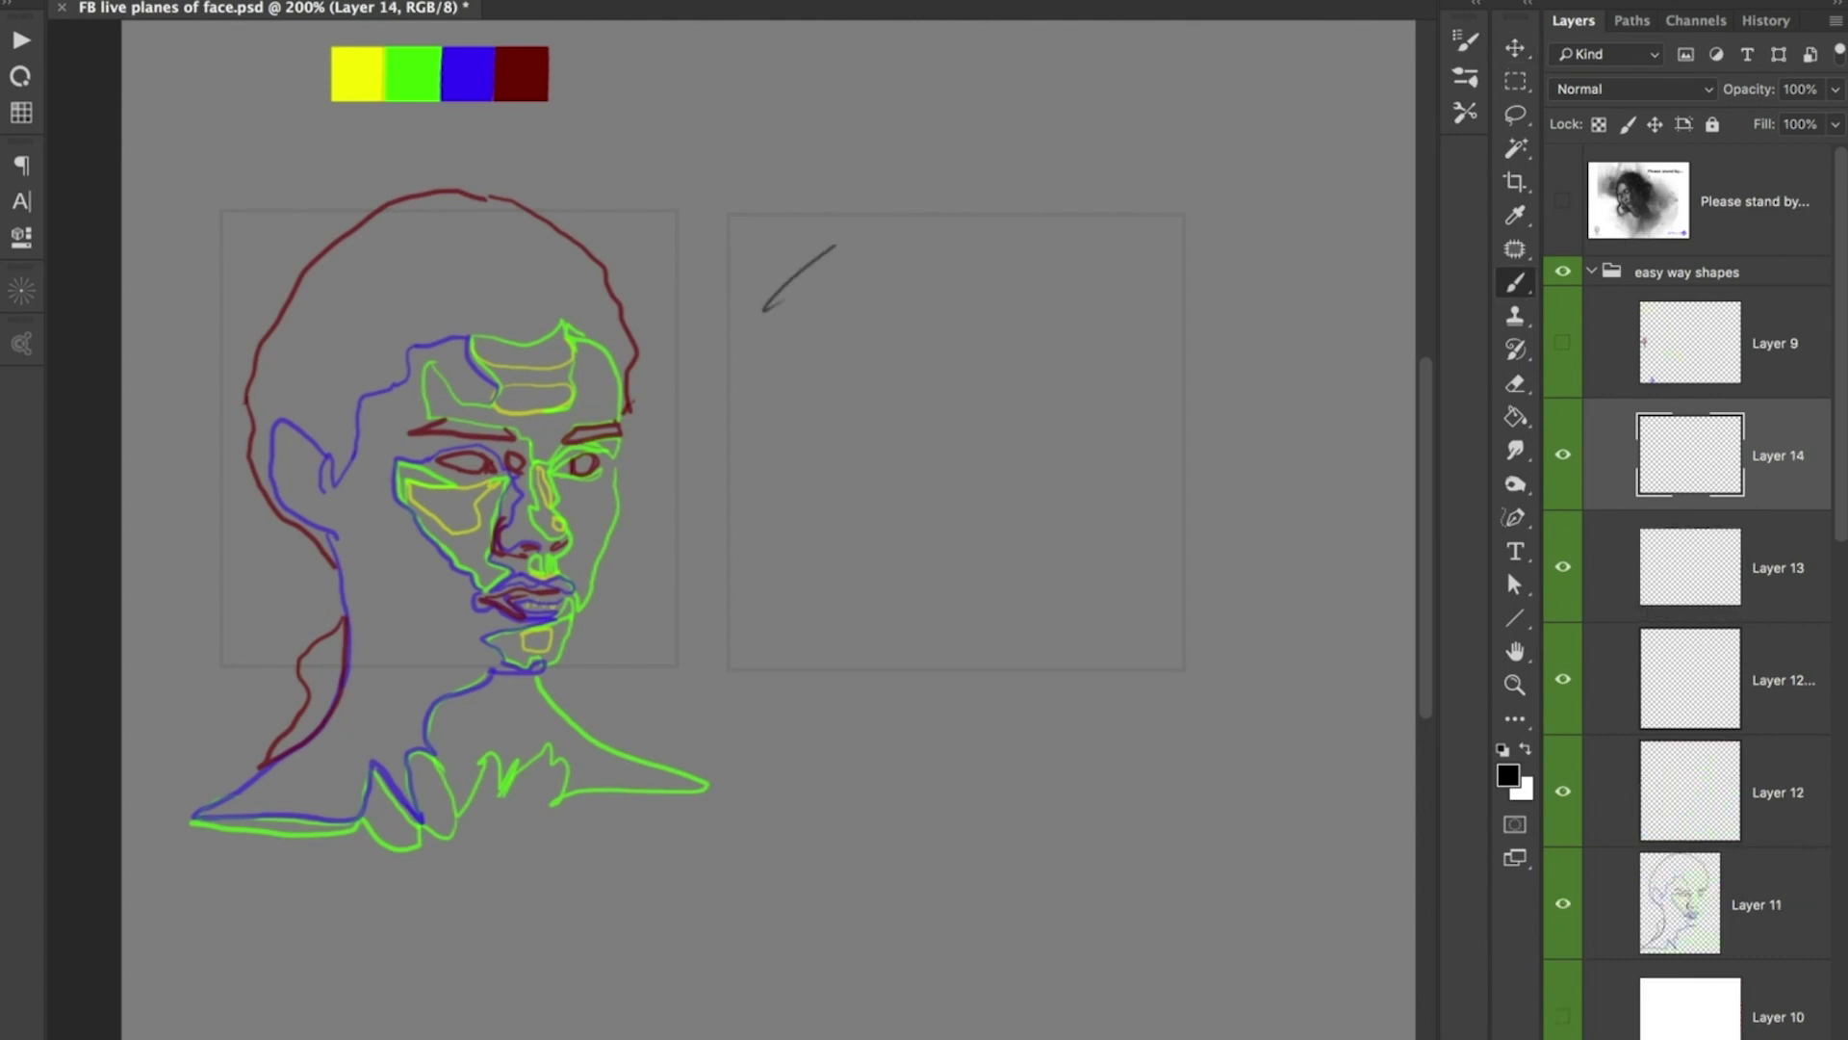
key(super+z)
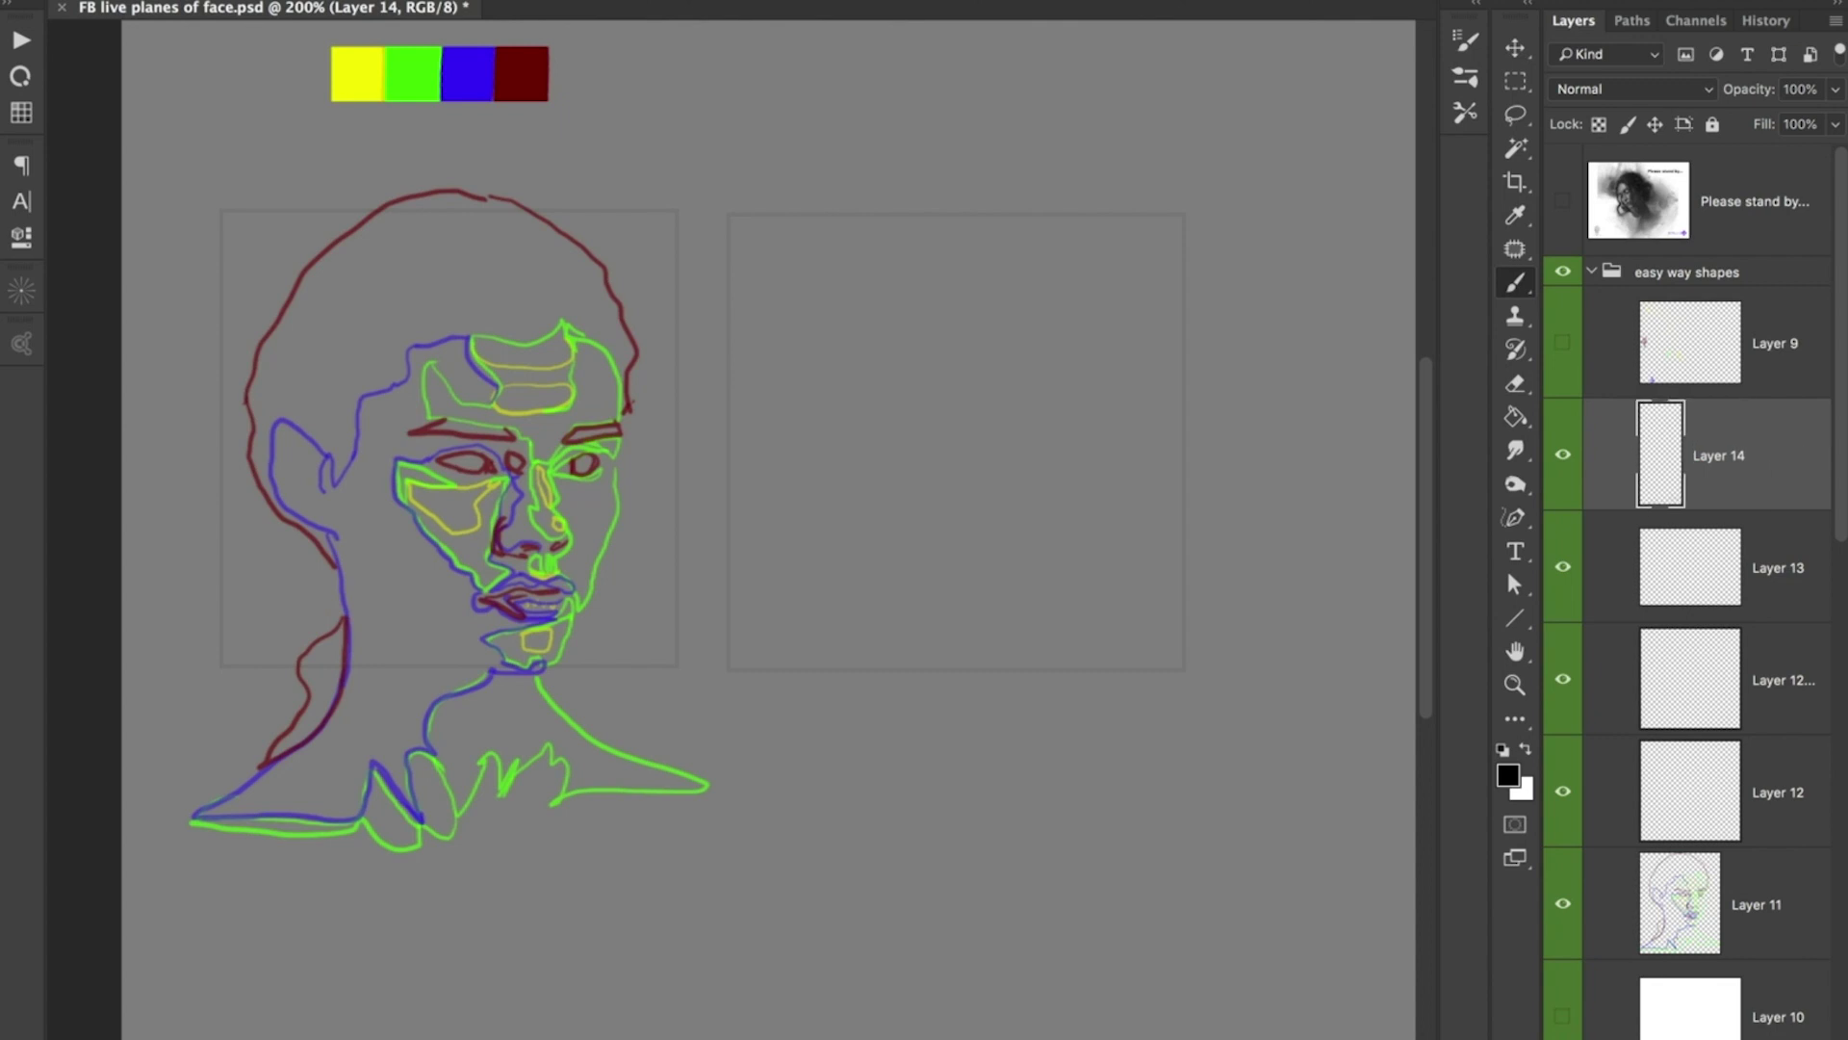
mouse_move(756, 352)
mouse_down()
mouse_move(791, 276)
mouse_move(873, 209)
mouse_up()
drag(987, 199, 1021, 206)
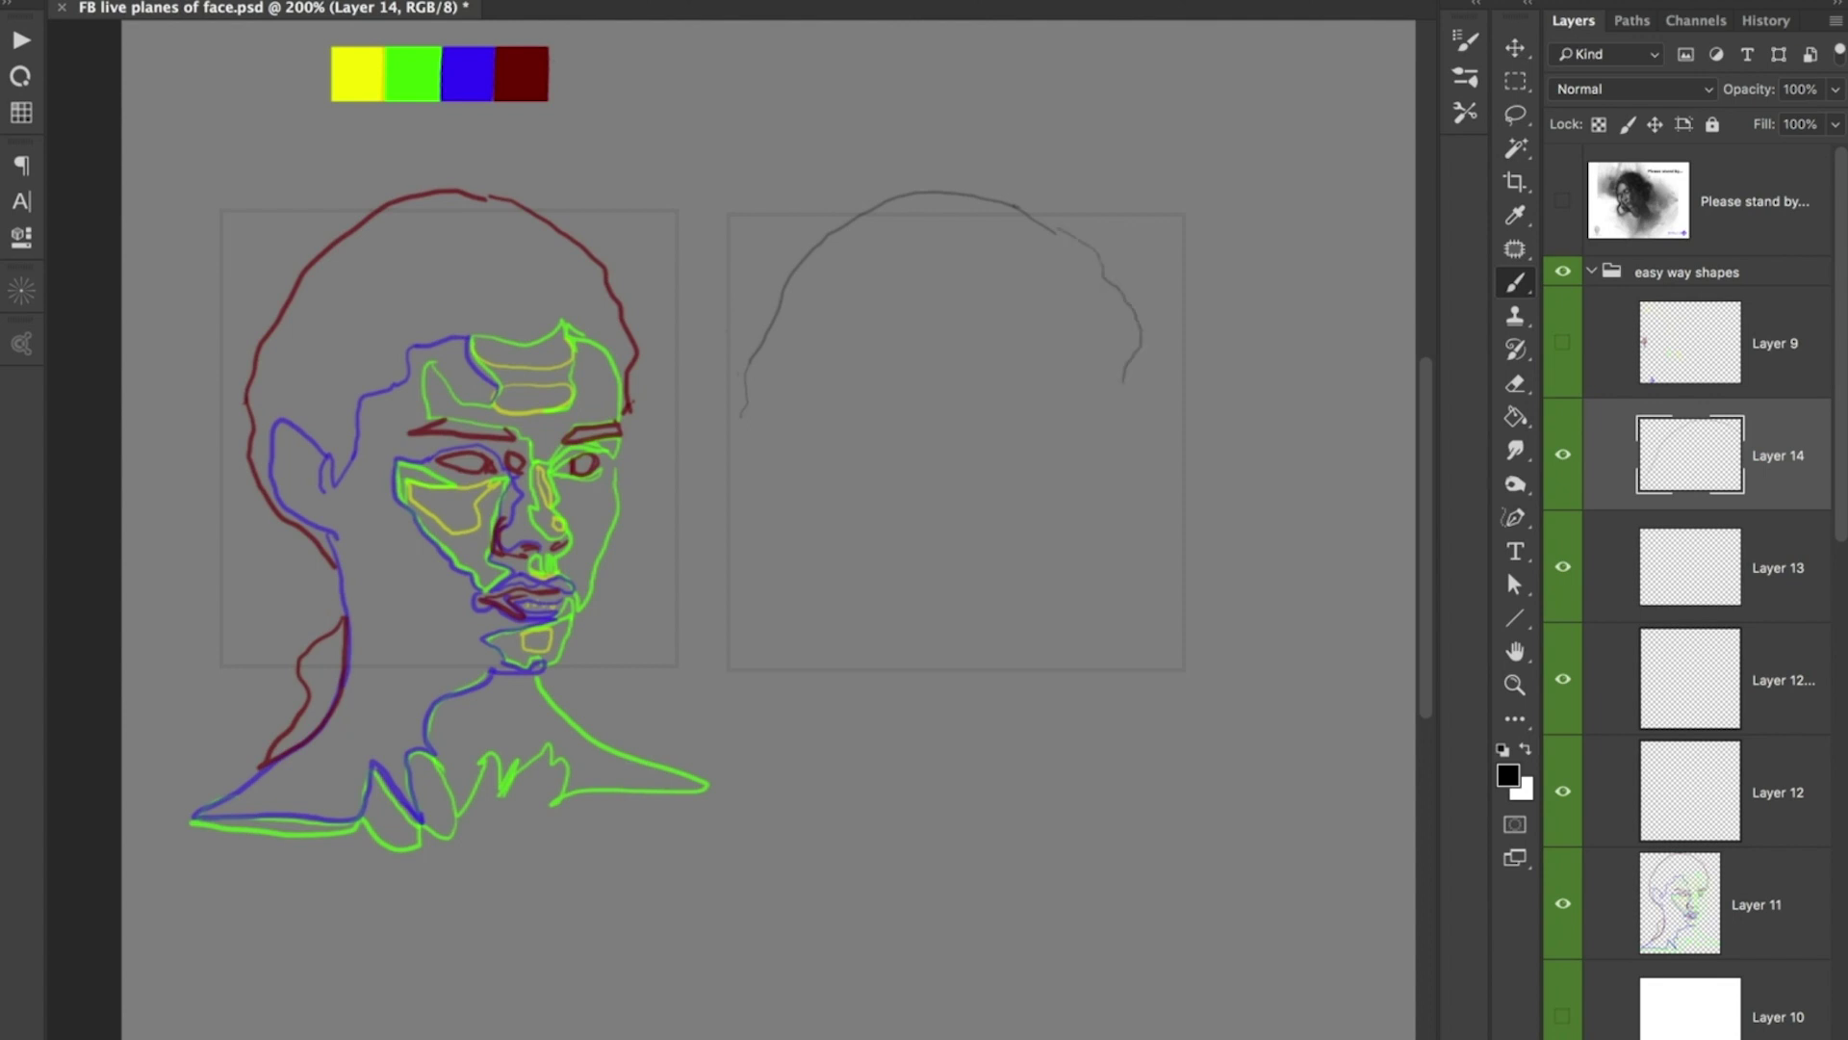
- Draw the far side of the face from temple to chin and the neck line down to the shoulder
key(super+plus)
drag(732, 529, 865, 535)
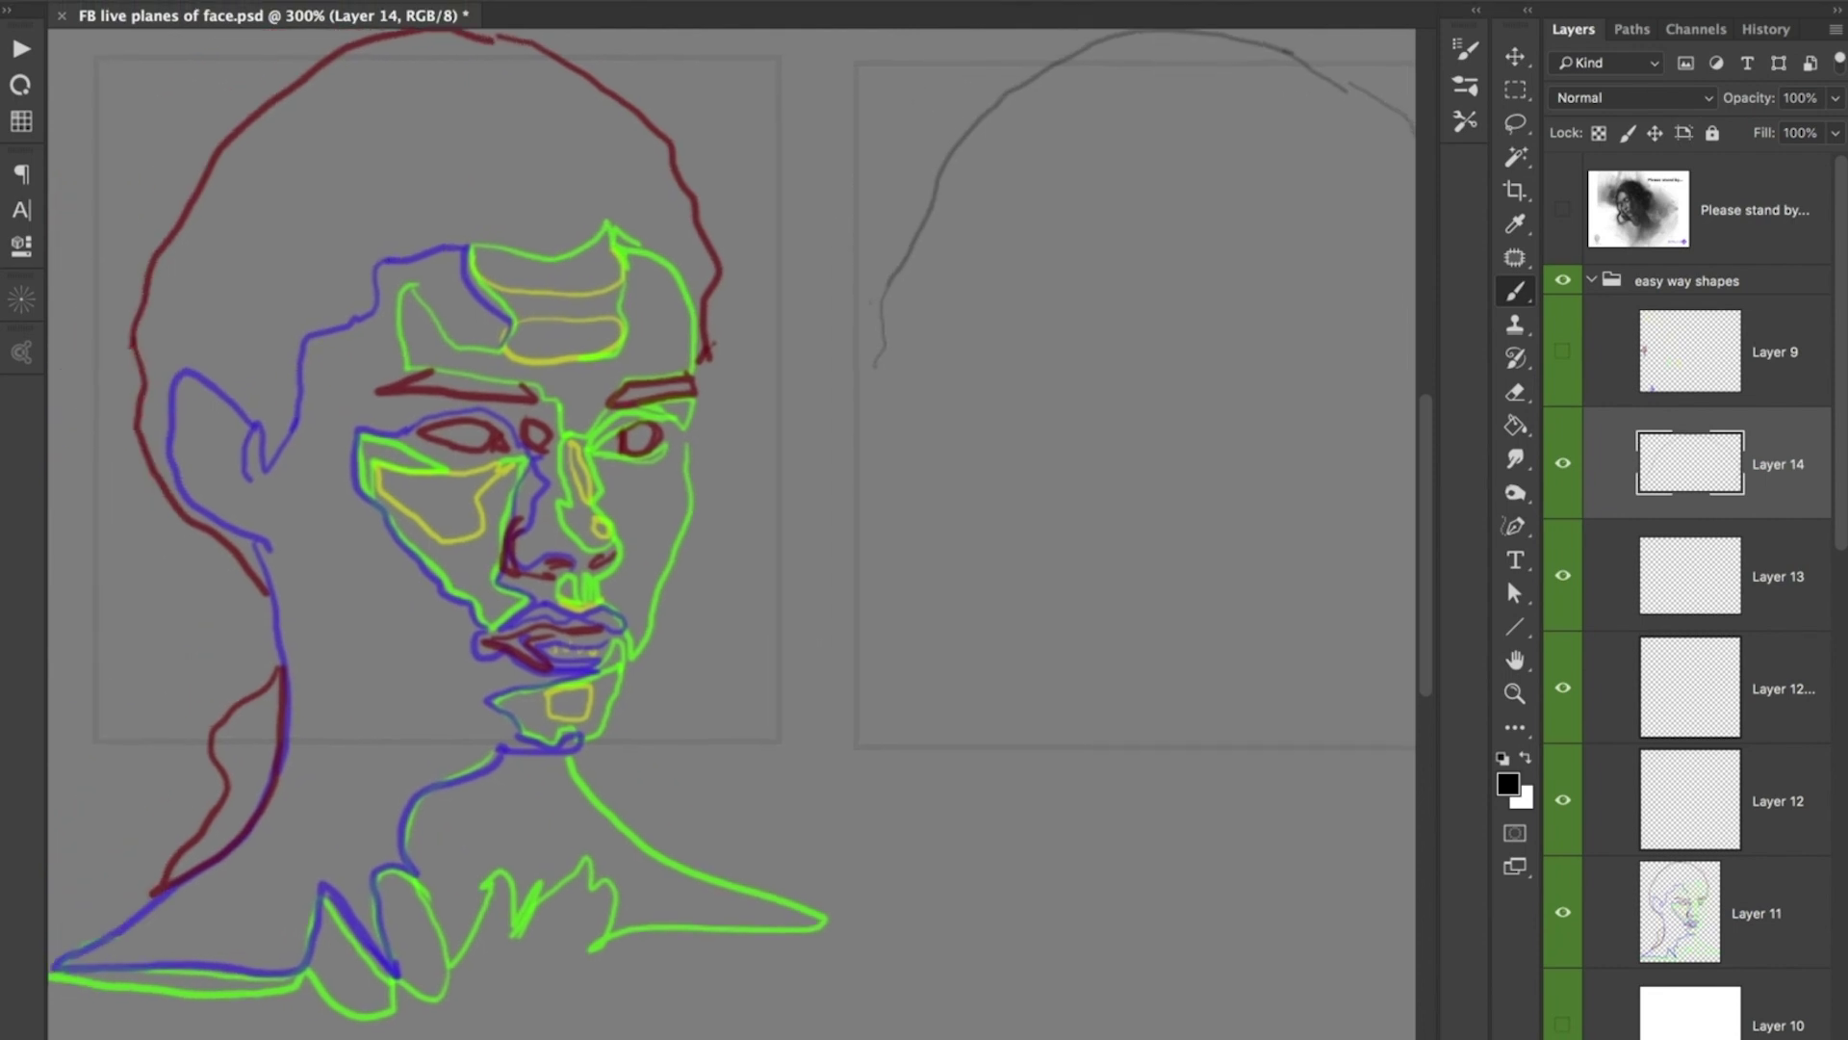
click(1837, 10)
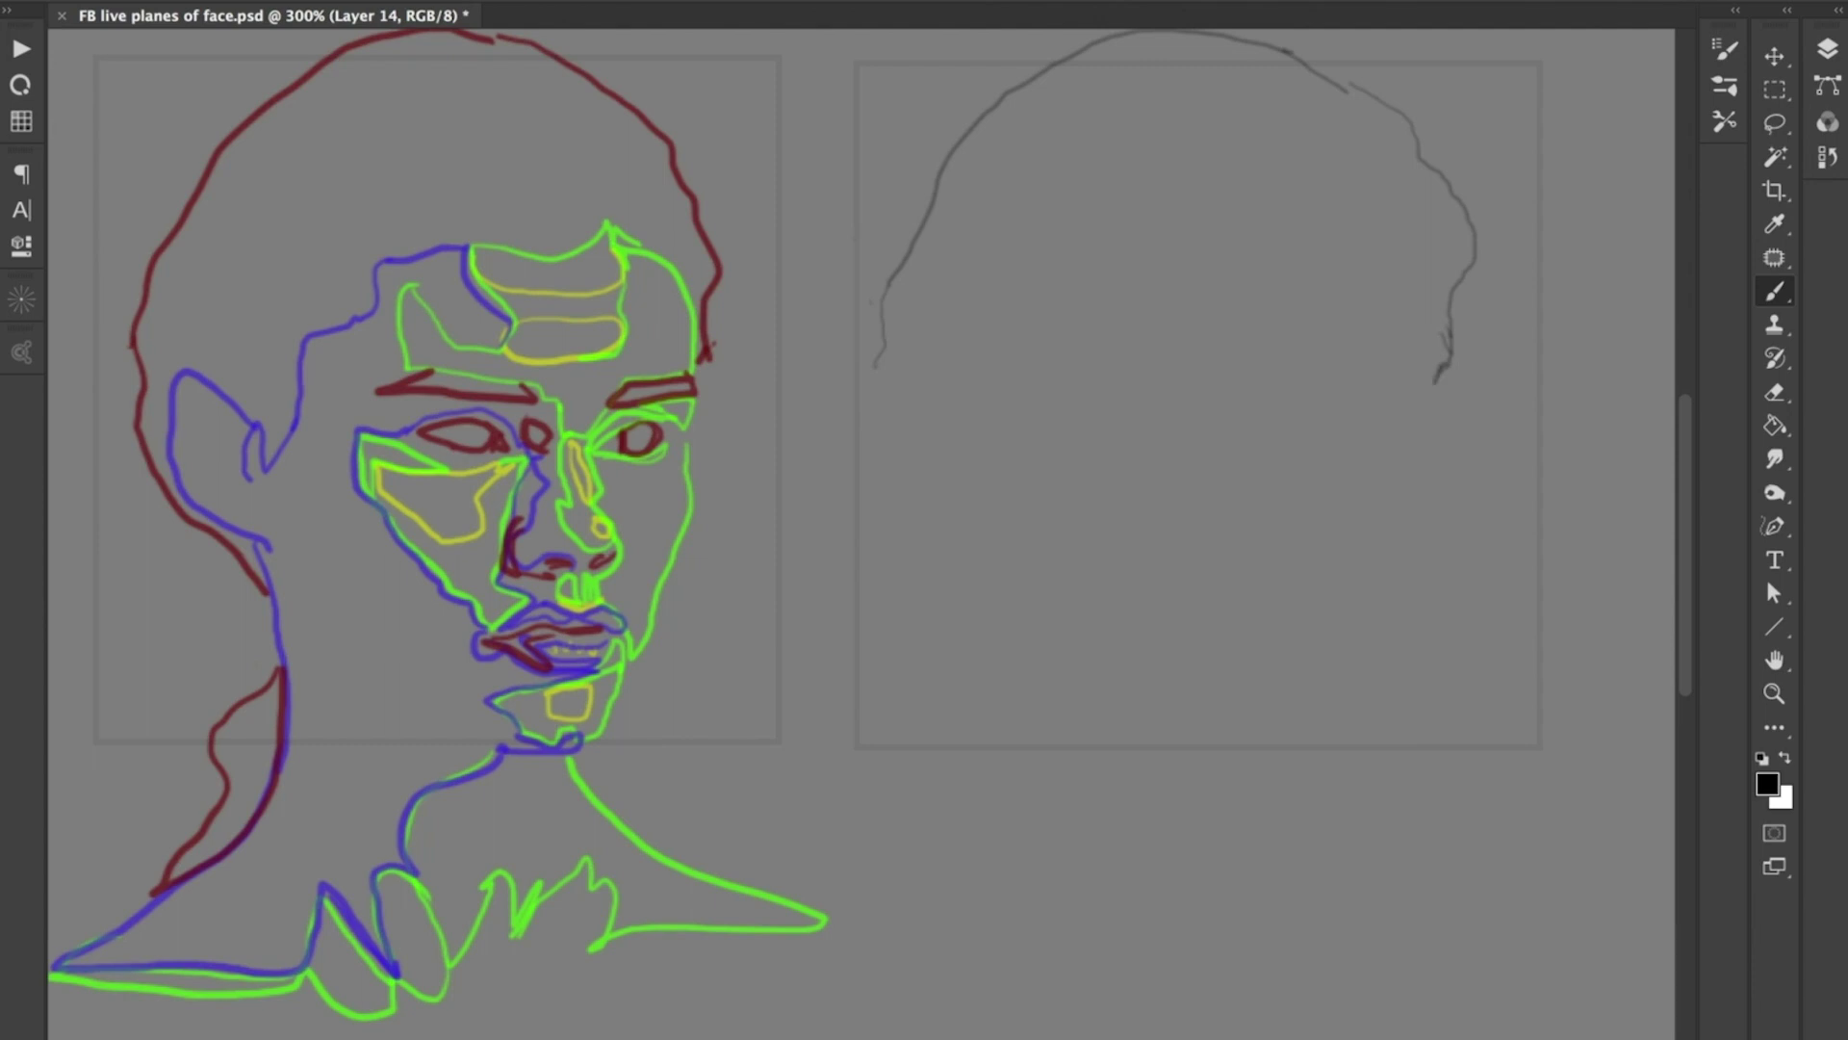
mouse_move(1430, 411)
mouse_down()
mouse_move(1439, 500)
mouse_move(1352, 703)
mouse_move(1328, 735)
mouse_move(1235, 751)
mouse_up()
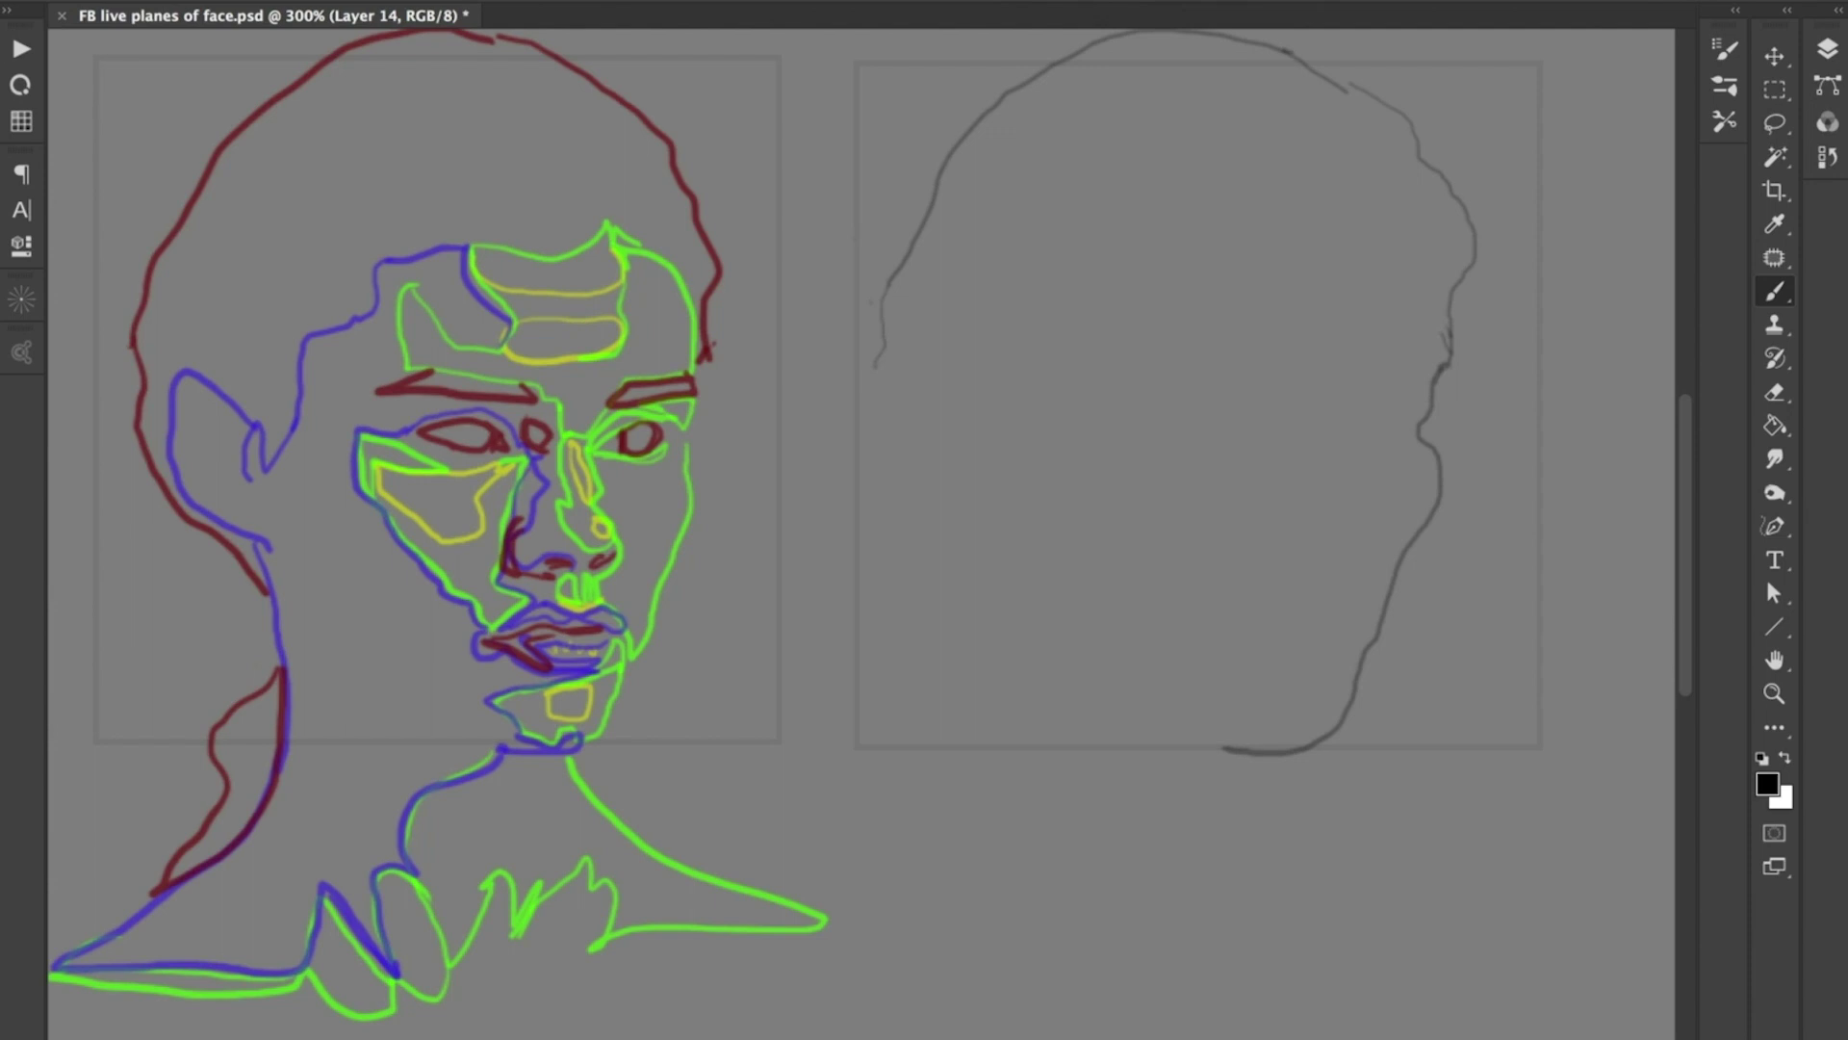
mouse_move(1276, 754)
mouse_down()
mouse_move(1311, 844)
mouse_move(1500, 946)
mouse_up()
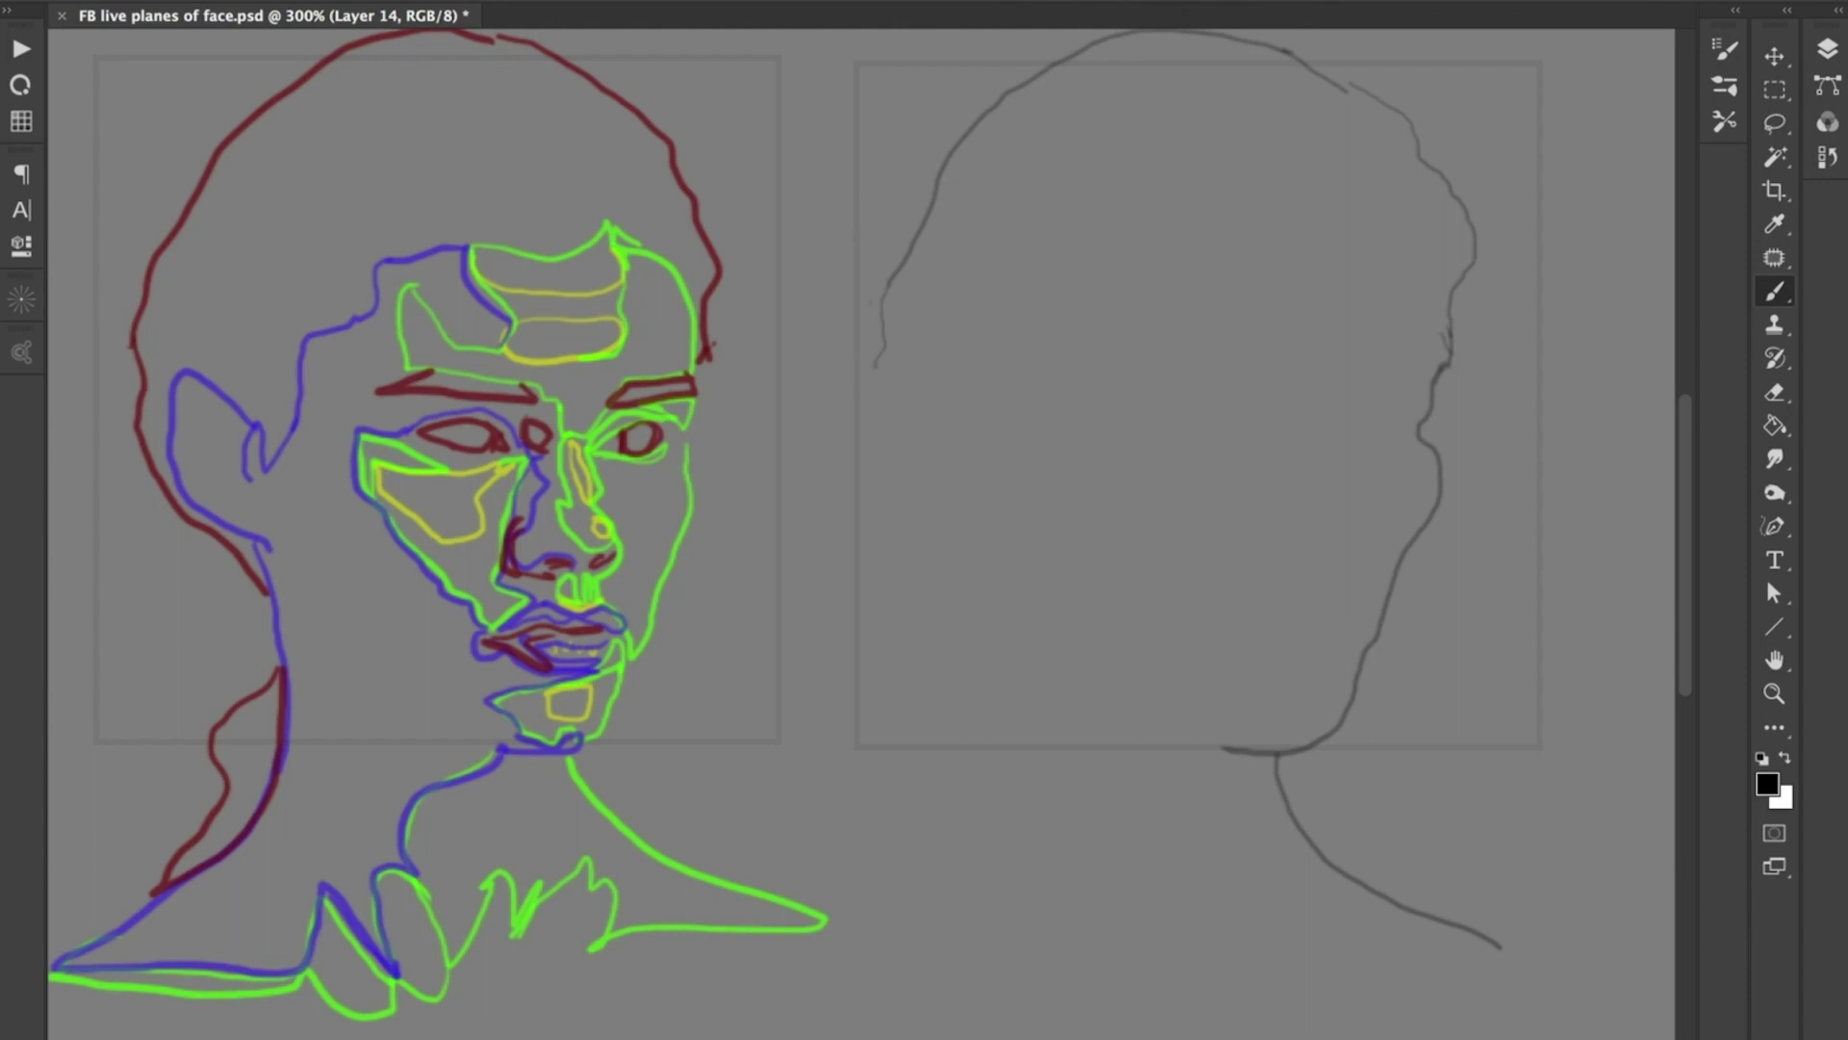
- Draw the hairline from the temple to its peak and the notched edge of the forehead's light shape
mouse_move(1444, 356)
mouse_down()
mouse_move(1413, 285)
mouse_move(1339, 251)
mouse_up()
drag(1331, 241, 1217, 257)
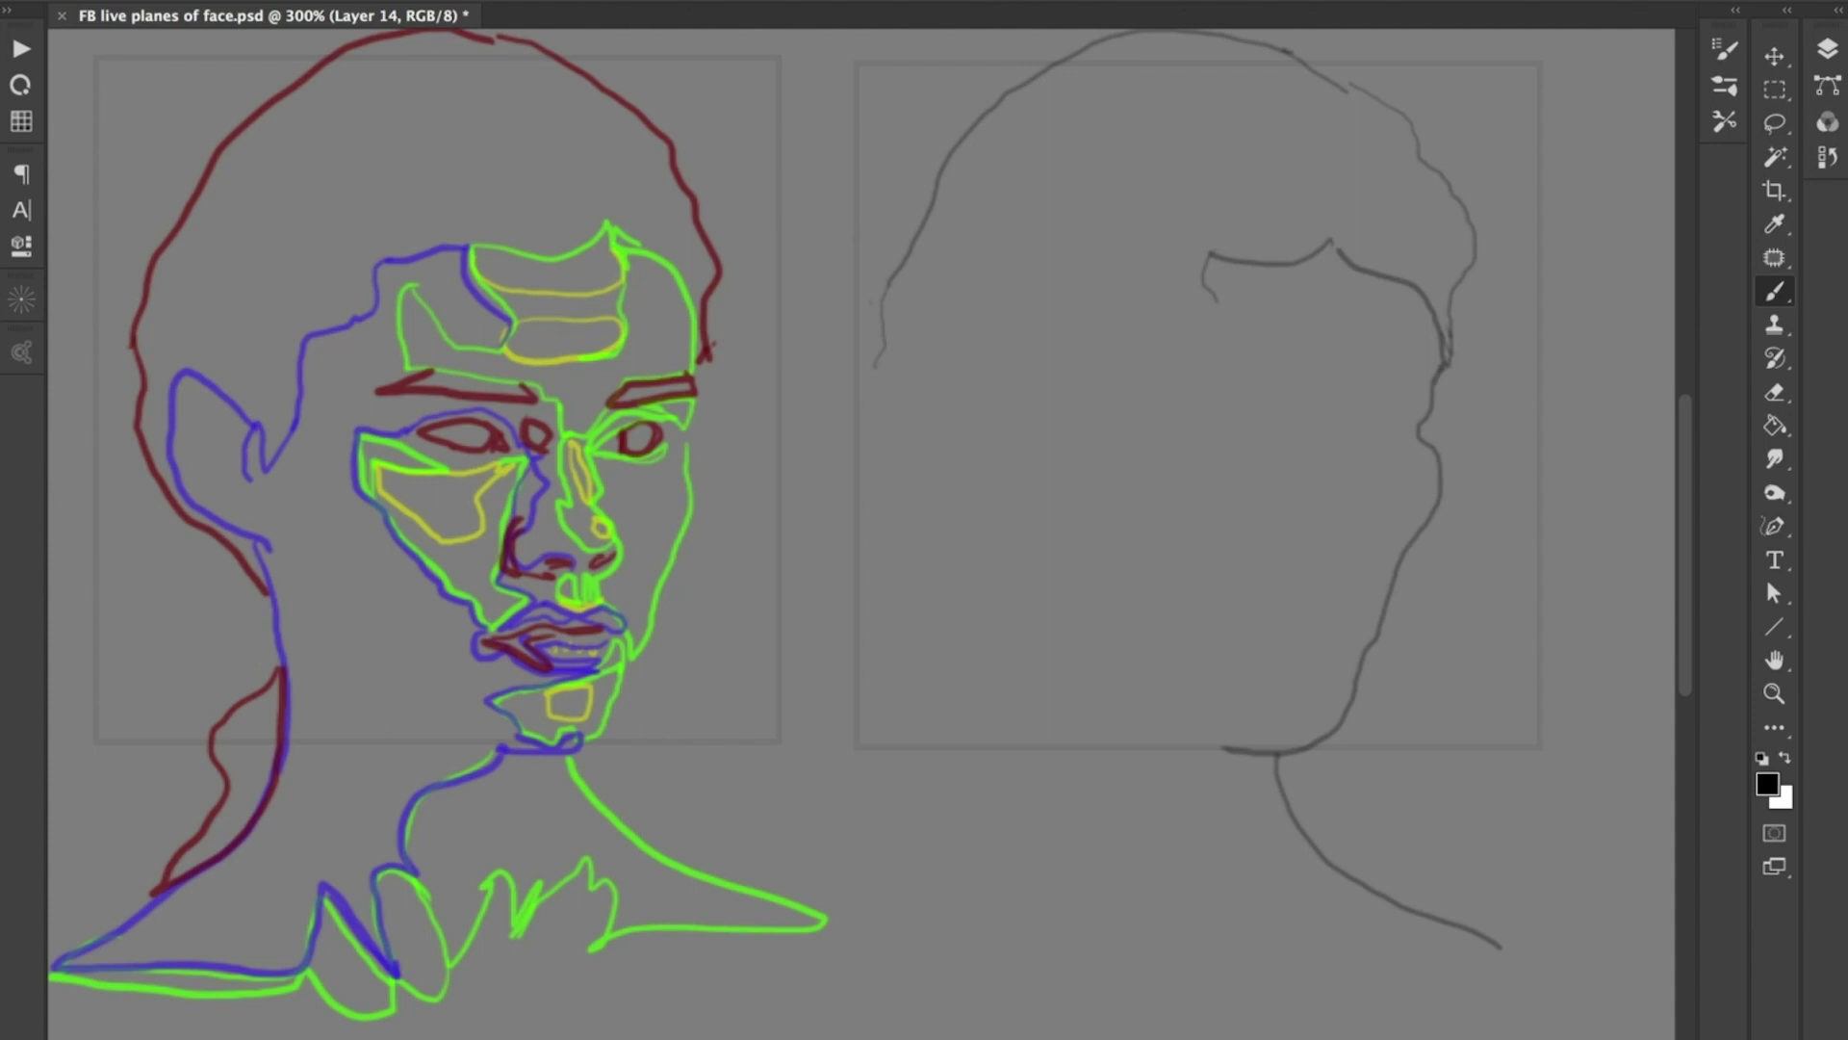
mouse_move(1223, 350)
mouse_down()
mouse_move(1160, 362)
mouse_move(1115, 297)
mouse_move(1099, 366)
mouse_up()
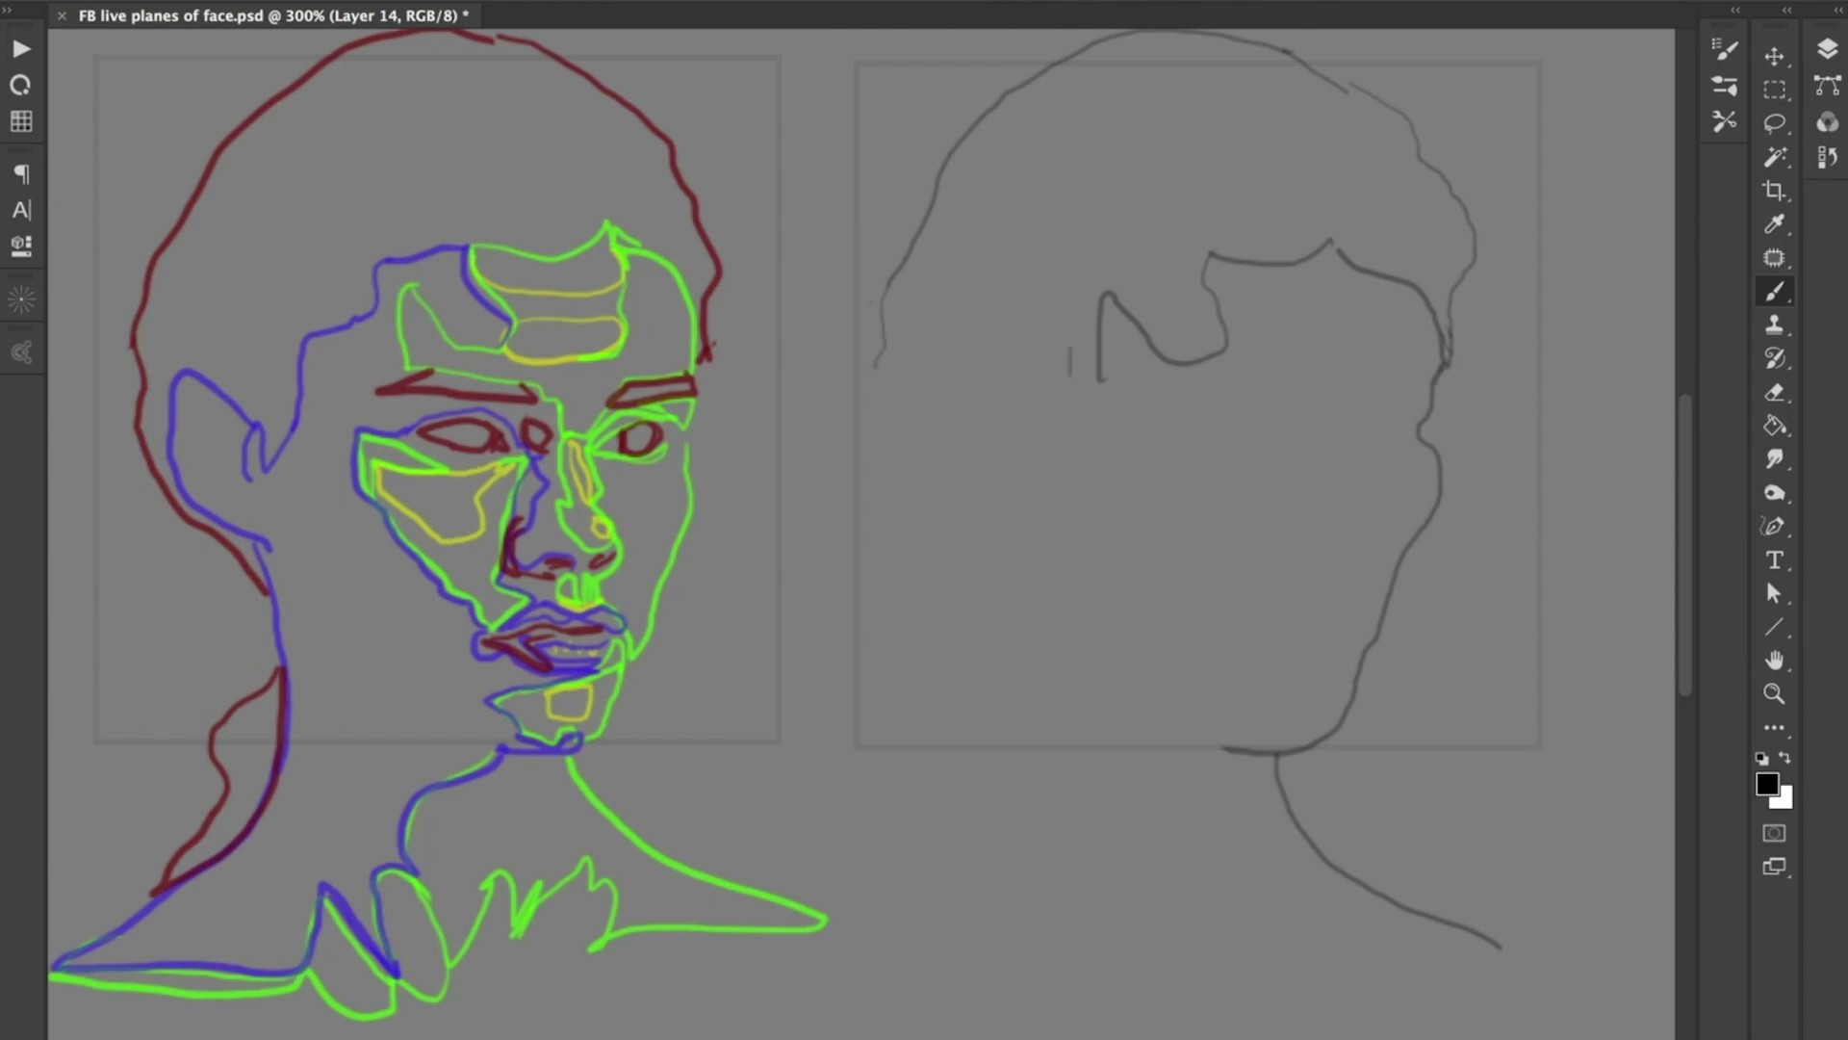
- Mark the height and slope of the forehead shape's edges with trial arrows and undo them
drag(1070, 349, 1062, 302)
mouse_move(1065, 377)
mouse_down()
mouse_move(1075, 393)
mouse_move(1074, 374)
mouse_up()
key(super+z)
mouse_move(1173, 327)
mouse_down()
mouse_move(1110, 278)
mouse_move(1145, 277)
mouse_move(1179, 329)
mouse_move(1110, 278)
mouse_up()
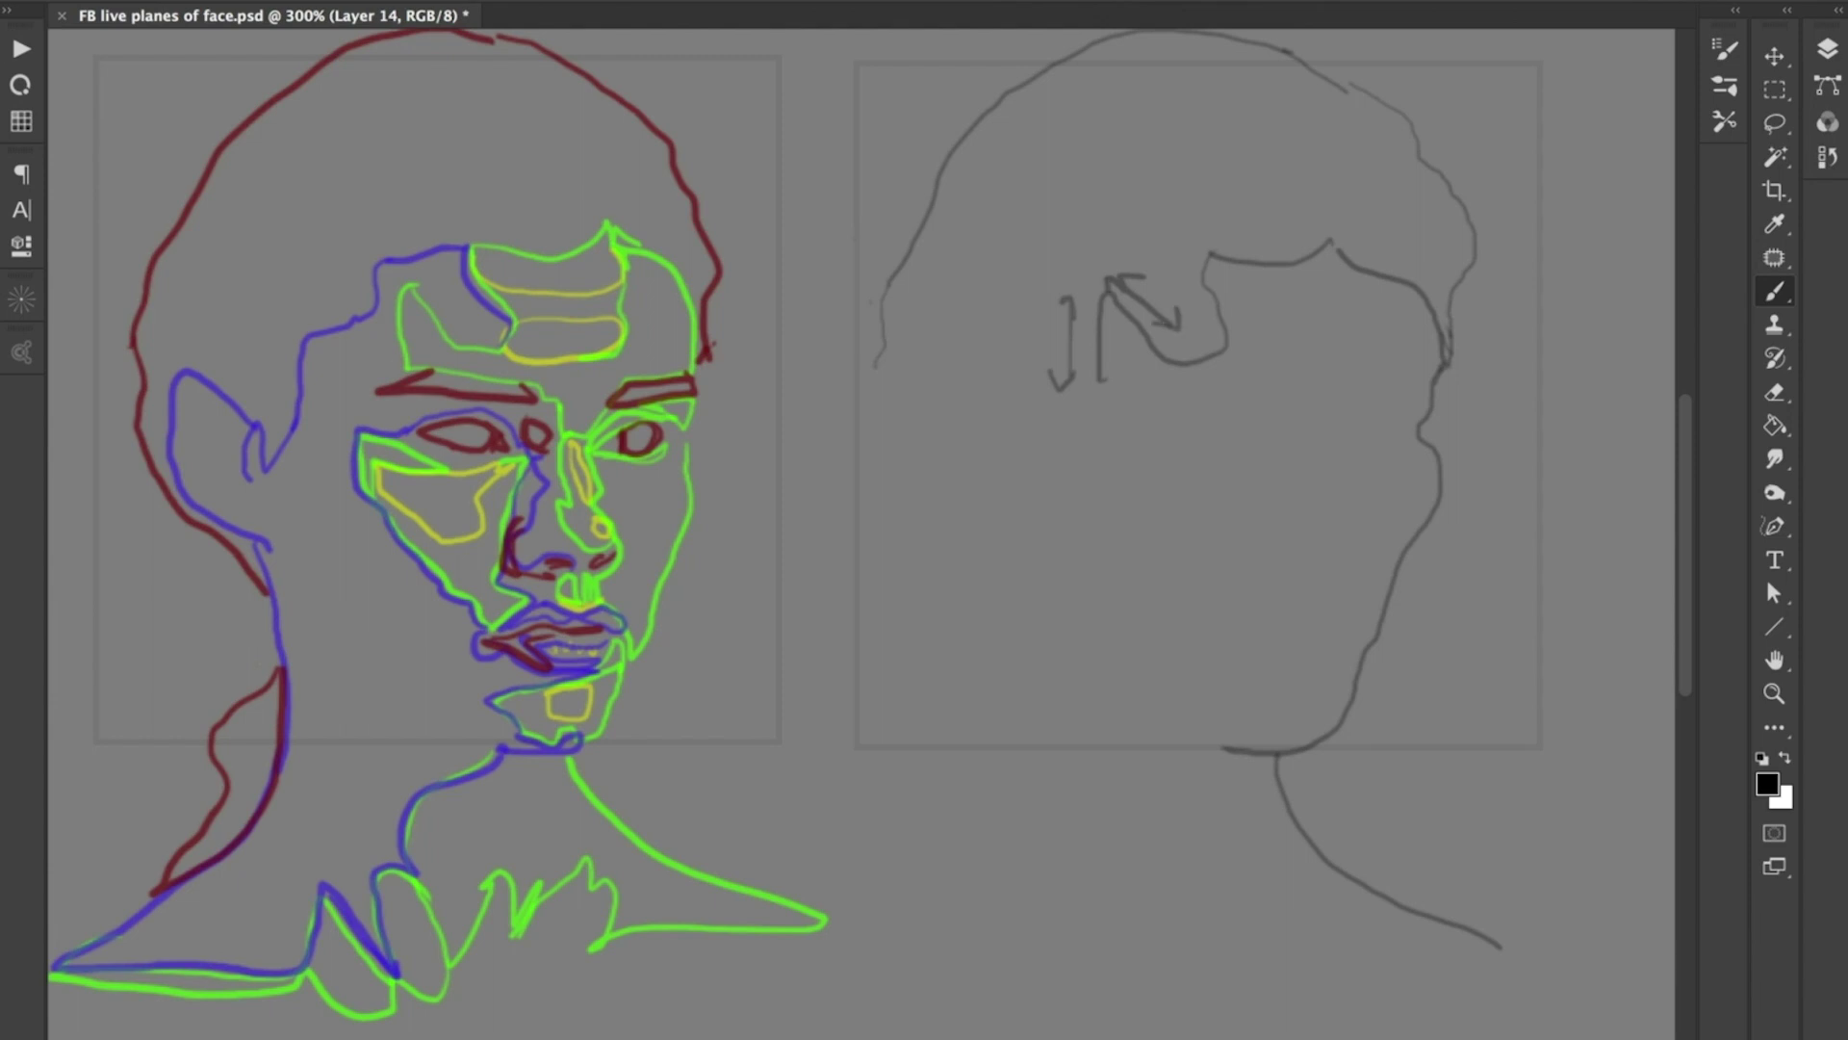
key(ctrl+z)
key(ctrl+z)
key(ctrl+z)
key(ctrl+z)
- Sketch the brow line under the forehead shape and the far eye with its eyebrow
key(ctrl+z)
key(ctrl+z)
key(ctrl+z)
key(ctrl+z)
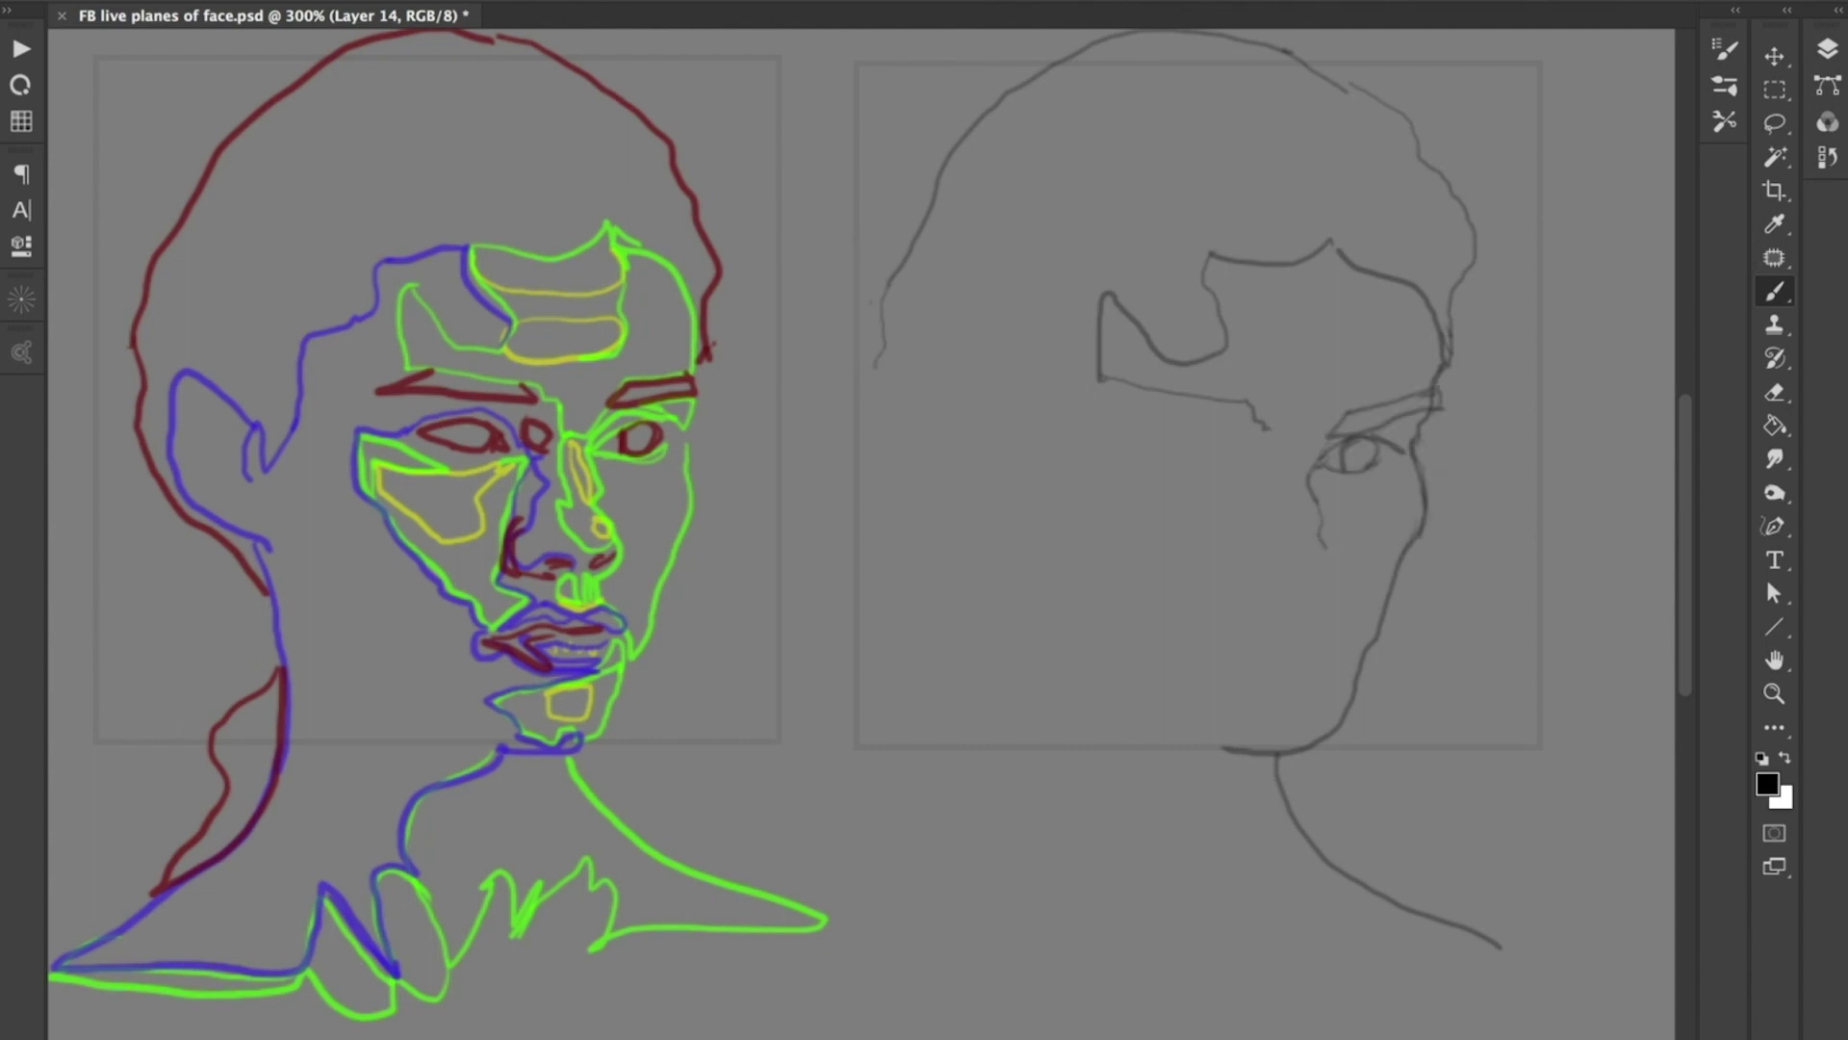
- Try the contour below the far eye with cheek shape and width arrows, and undo the strokes
drag(1334, 586, 1313, 603)
key(ctrl+z)
key(ctrl+z)
drag(1322, 504, 1416, 511)
mouse_move(1417, 509)
mouse_down()
mouse_move(1385, 502)
mouse_move(1416, 507)
mouse_up()
mouse_move(1413, 511)
mouse_down()
mouse_move(1339, 500)
mouse_move(1340, 528)
mouse_up()
mouse_move(1387, 478)
mouse_down()
mouse_move(1335, 523)
mouse_move(1367, 581)
mouse_move(1412, 538)
mouse_move(1371, 471)
mouse_move(1342, 577)
mouse_move(1354, 606)
mouse_move(1392, 590)
mouse_up()
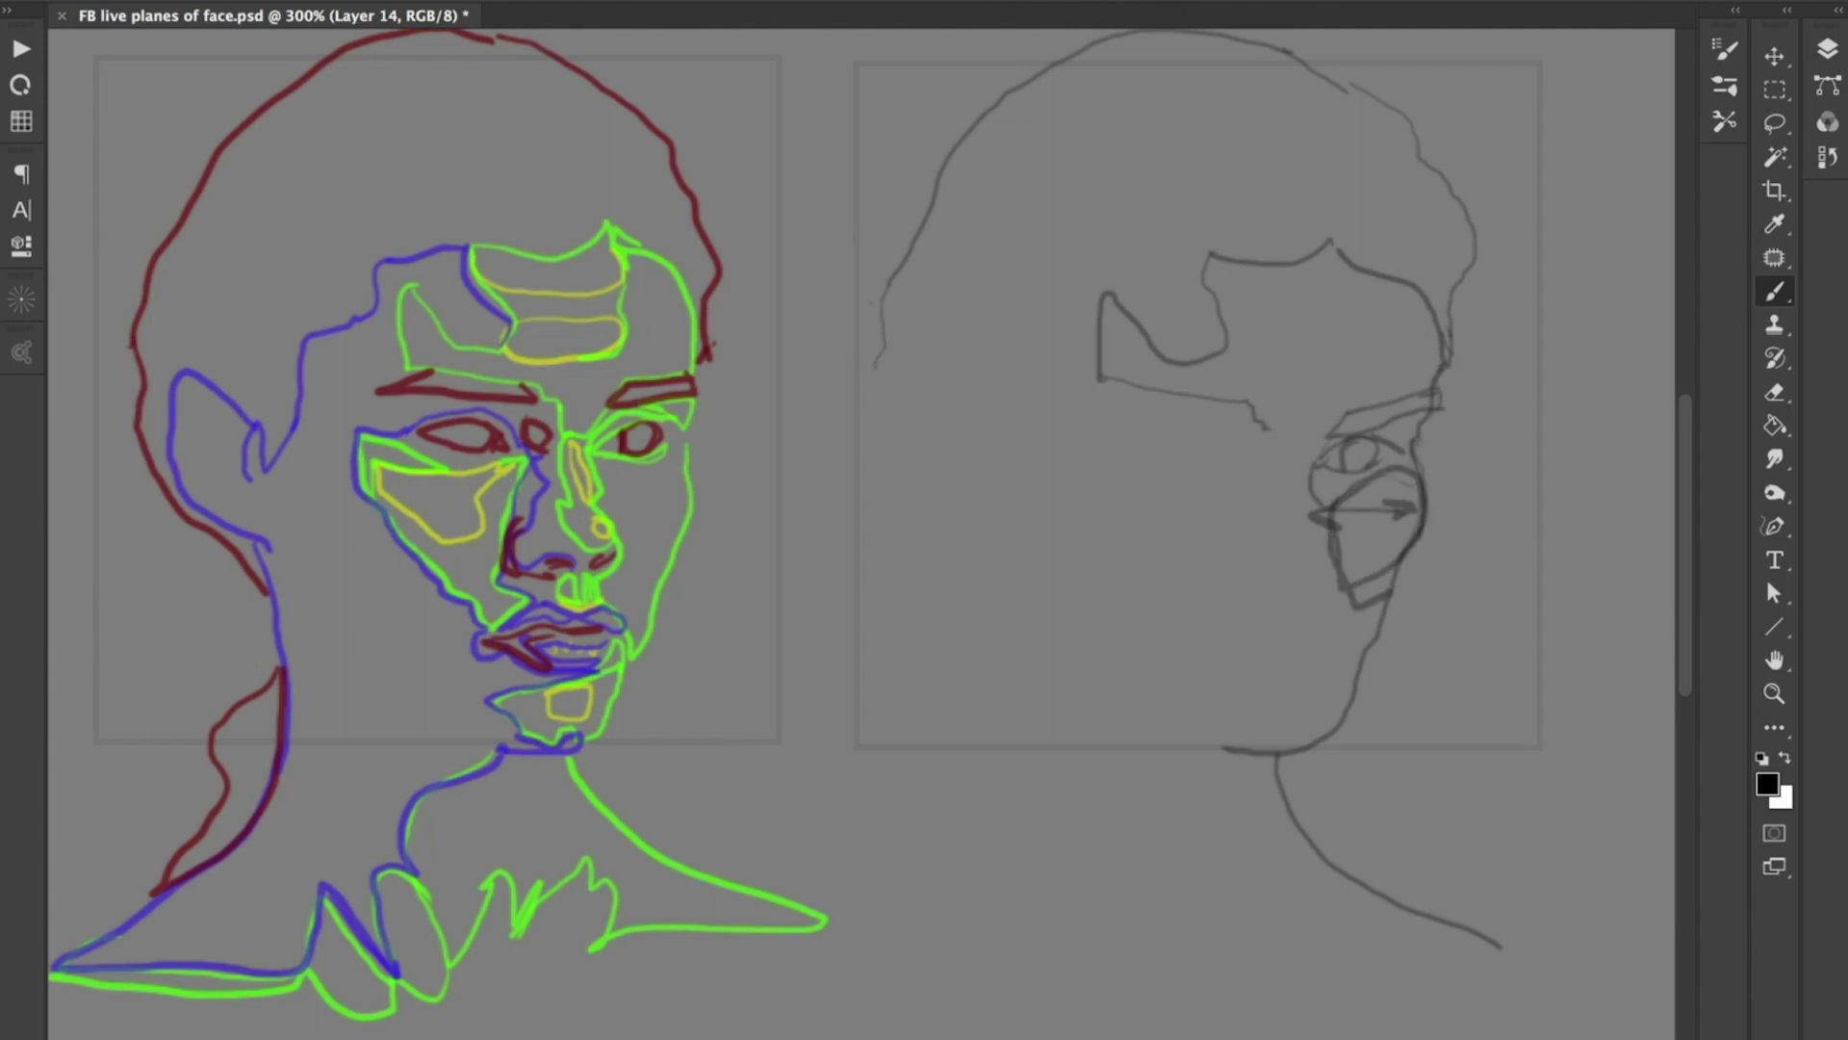
key(ctrl+z)
key(ctrl+z)
key(ctrl+z)
key(ctrl+z)
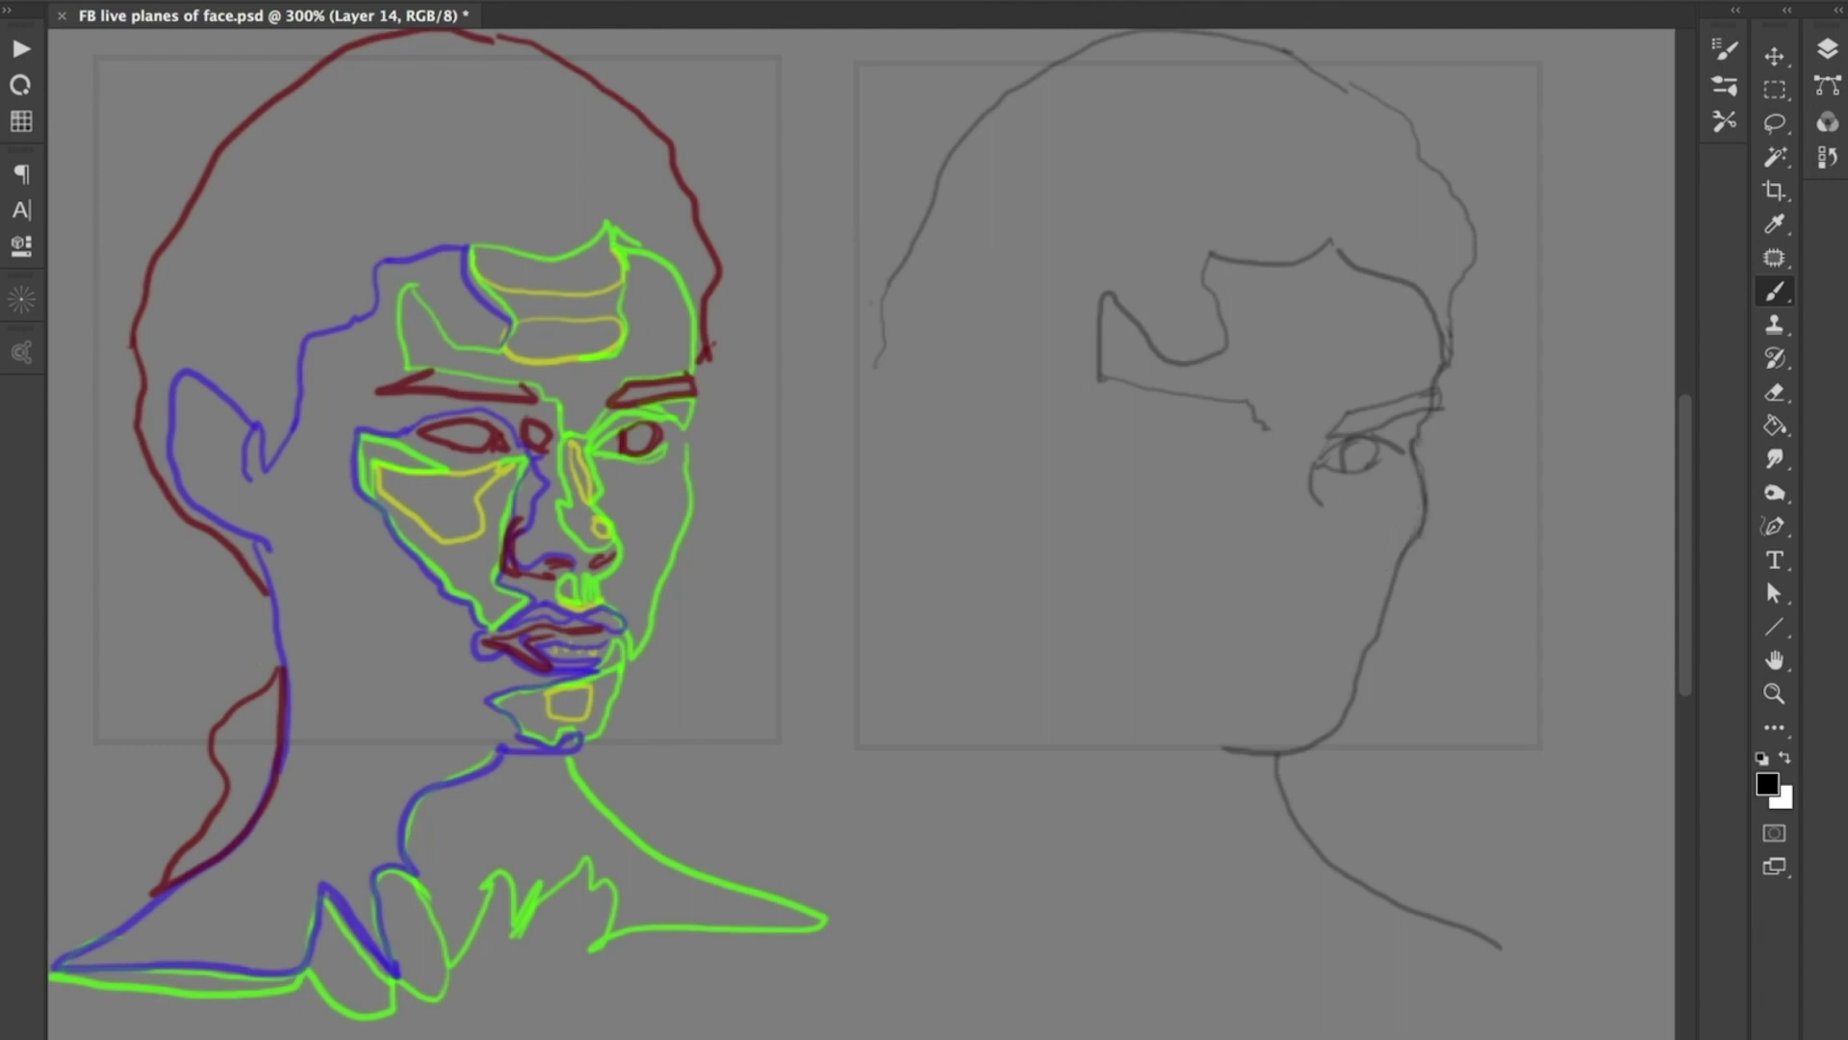
- Redraw the contour from the far eye's inner corner down beside the nose and along the upper lip
mouse_move(1280, 510)
mouse_down()
mouse_move(1307, 687)
mouse_move(1327, 643)
mouse_up()
key(ctrl+z)
key(ctrl+z)
mouse_move(1307, 635)
mouse_down()
mouse_move(1286, 628)
mouse_move(1274, 677)
mouse_up()
key(ctrl+z)
key(ctrl+z)
mouse_move(1326, 558)
mouse_down()
mouse_move(1269, 564)
mouse_move(1327, 552)
mouse_move(1329, 591)
mouse_move(1320, 516)
mouse_up()
key(ctrl+z)
key(ctrl+z)
key(ctrl+z)
key(ctrl+z)
drag(1314, 501, 1332, 606)
key(ctrl+z)
key(ctrl+z)
mouse_move(1320, 504)
mouse_down()
mouse_move(1342, 578)
mouse_move(1321, 612)
mouse_move(1223, 660)
mouse_up()
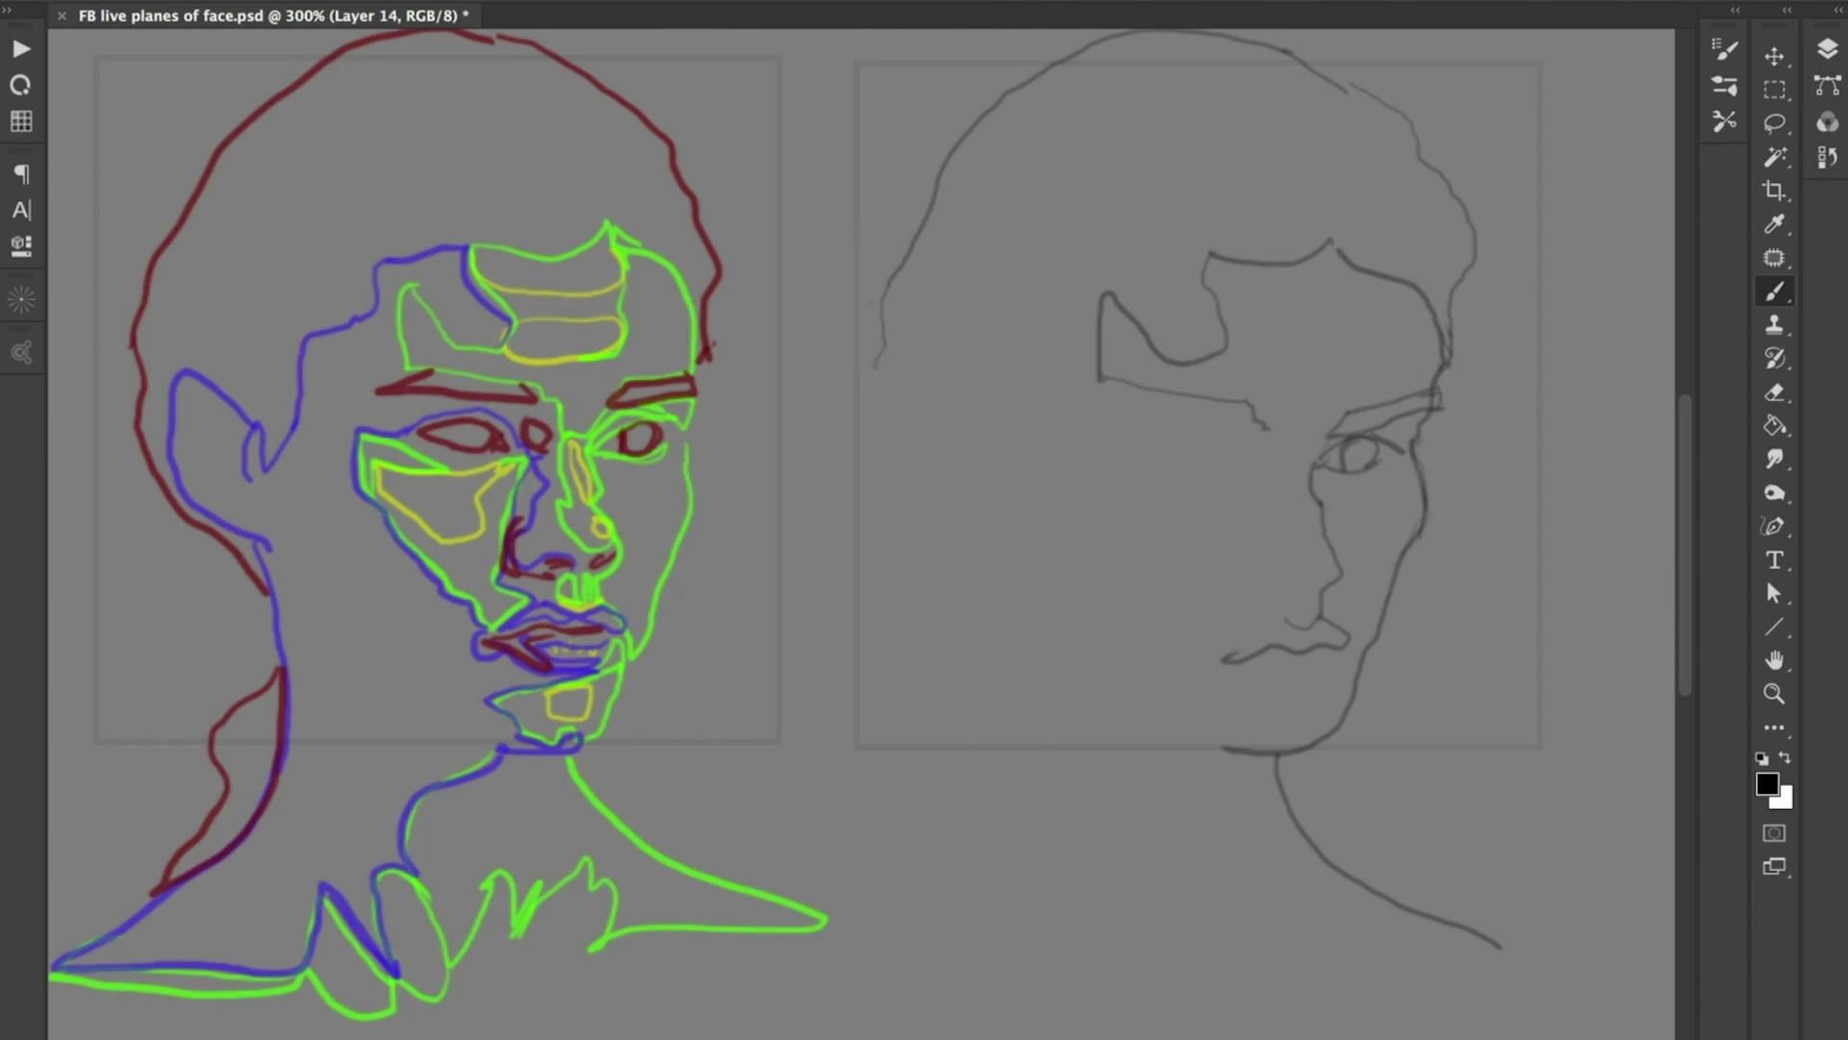
- Fill the coloured outlines on Layer 11 with black while preserving transparency
key(F7)
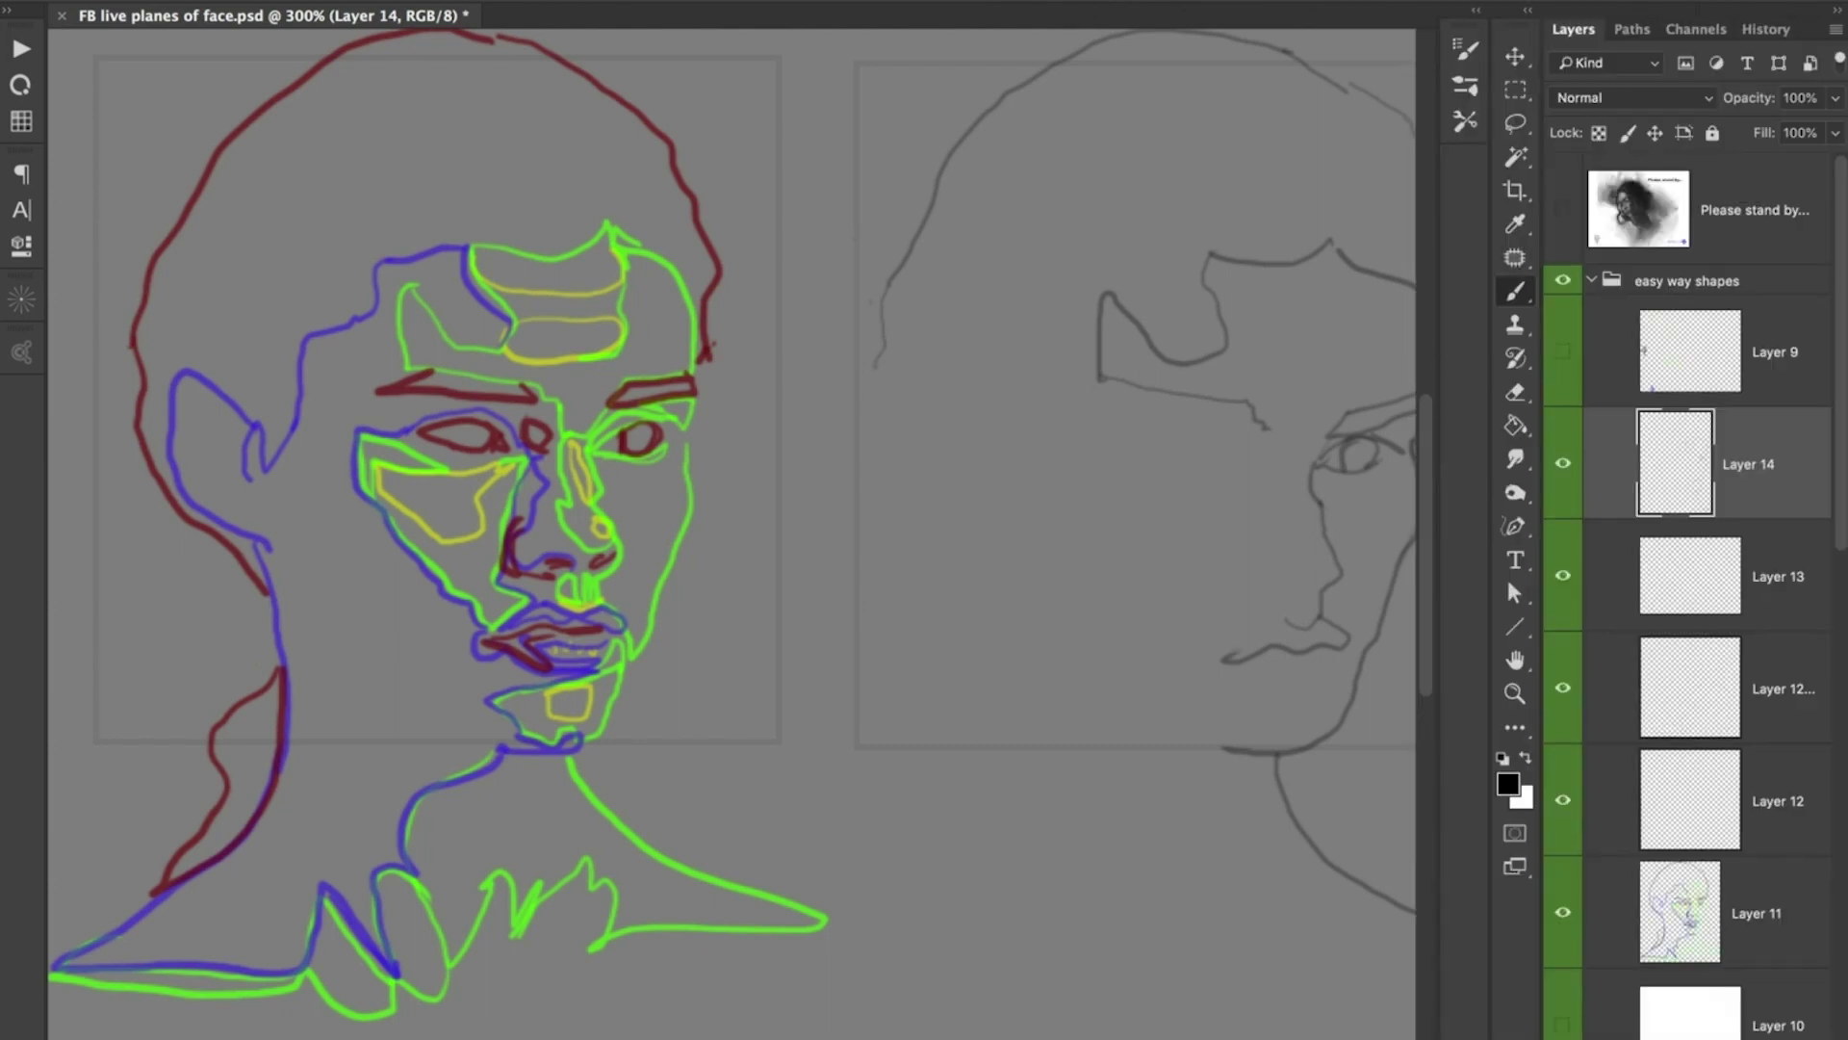
click(1563, 912)
click(1562, 912)
click(1757, 914)
key(super+u)
key(shift+alt+BackSpace)
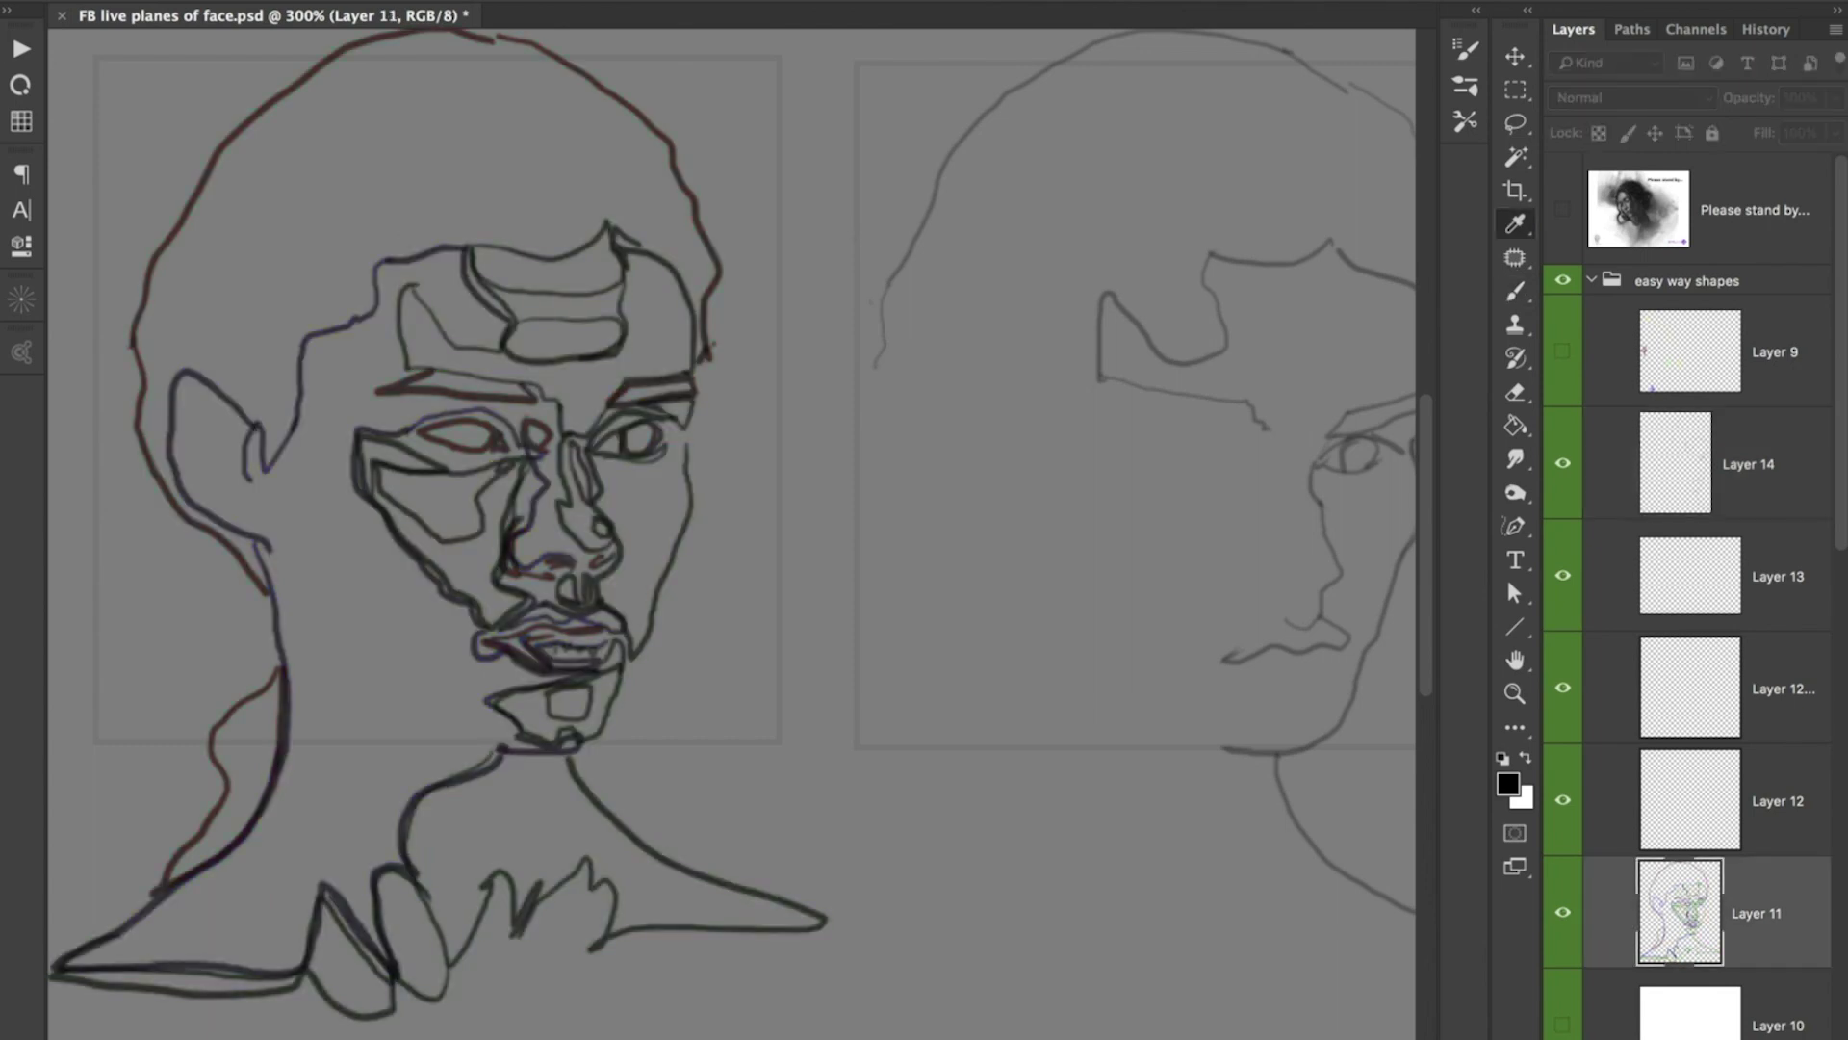
key(b)
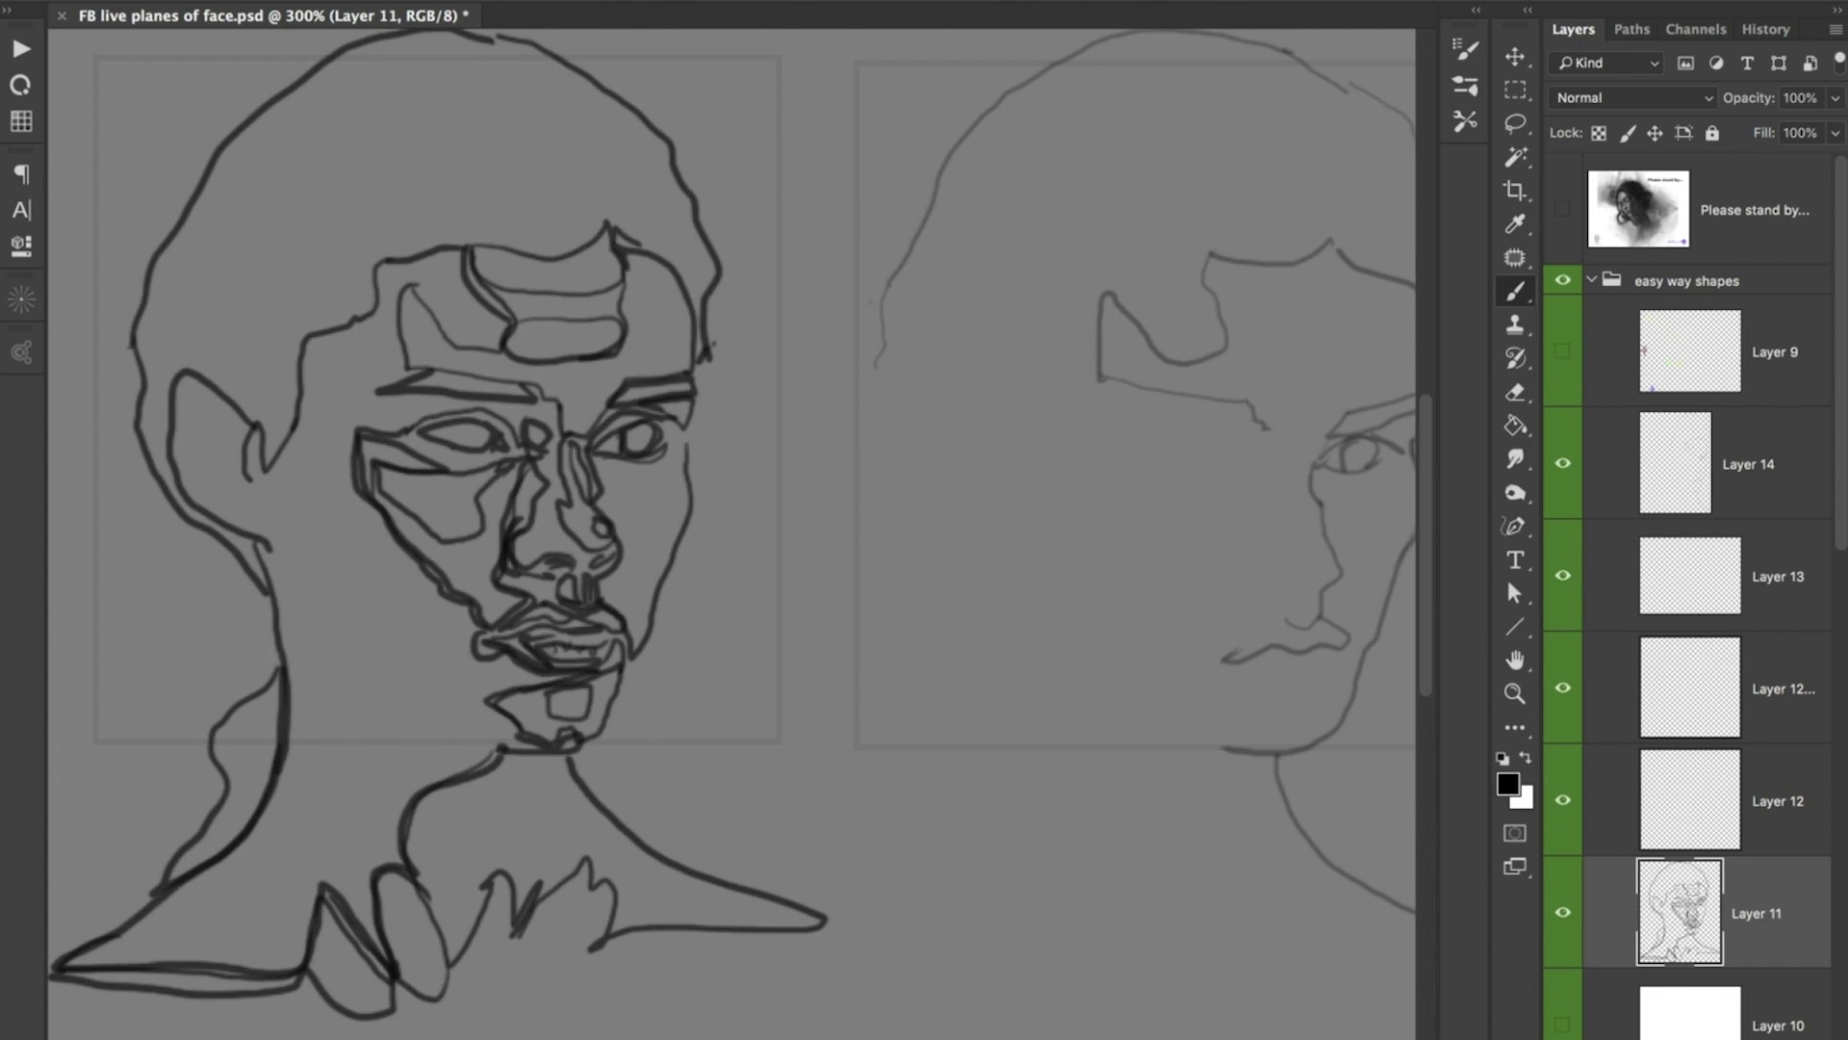
- Draw the nose's shadow edge, the near brow and inner eye corner, and the forehead highlight shapes on the framed head
click(1838, 10)
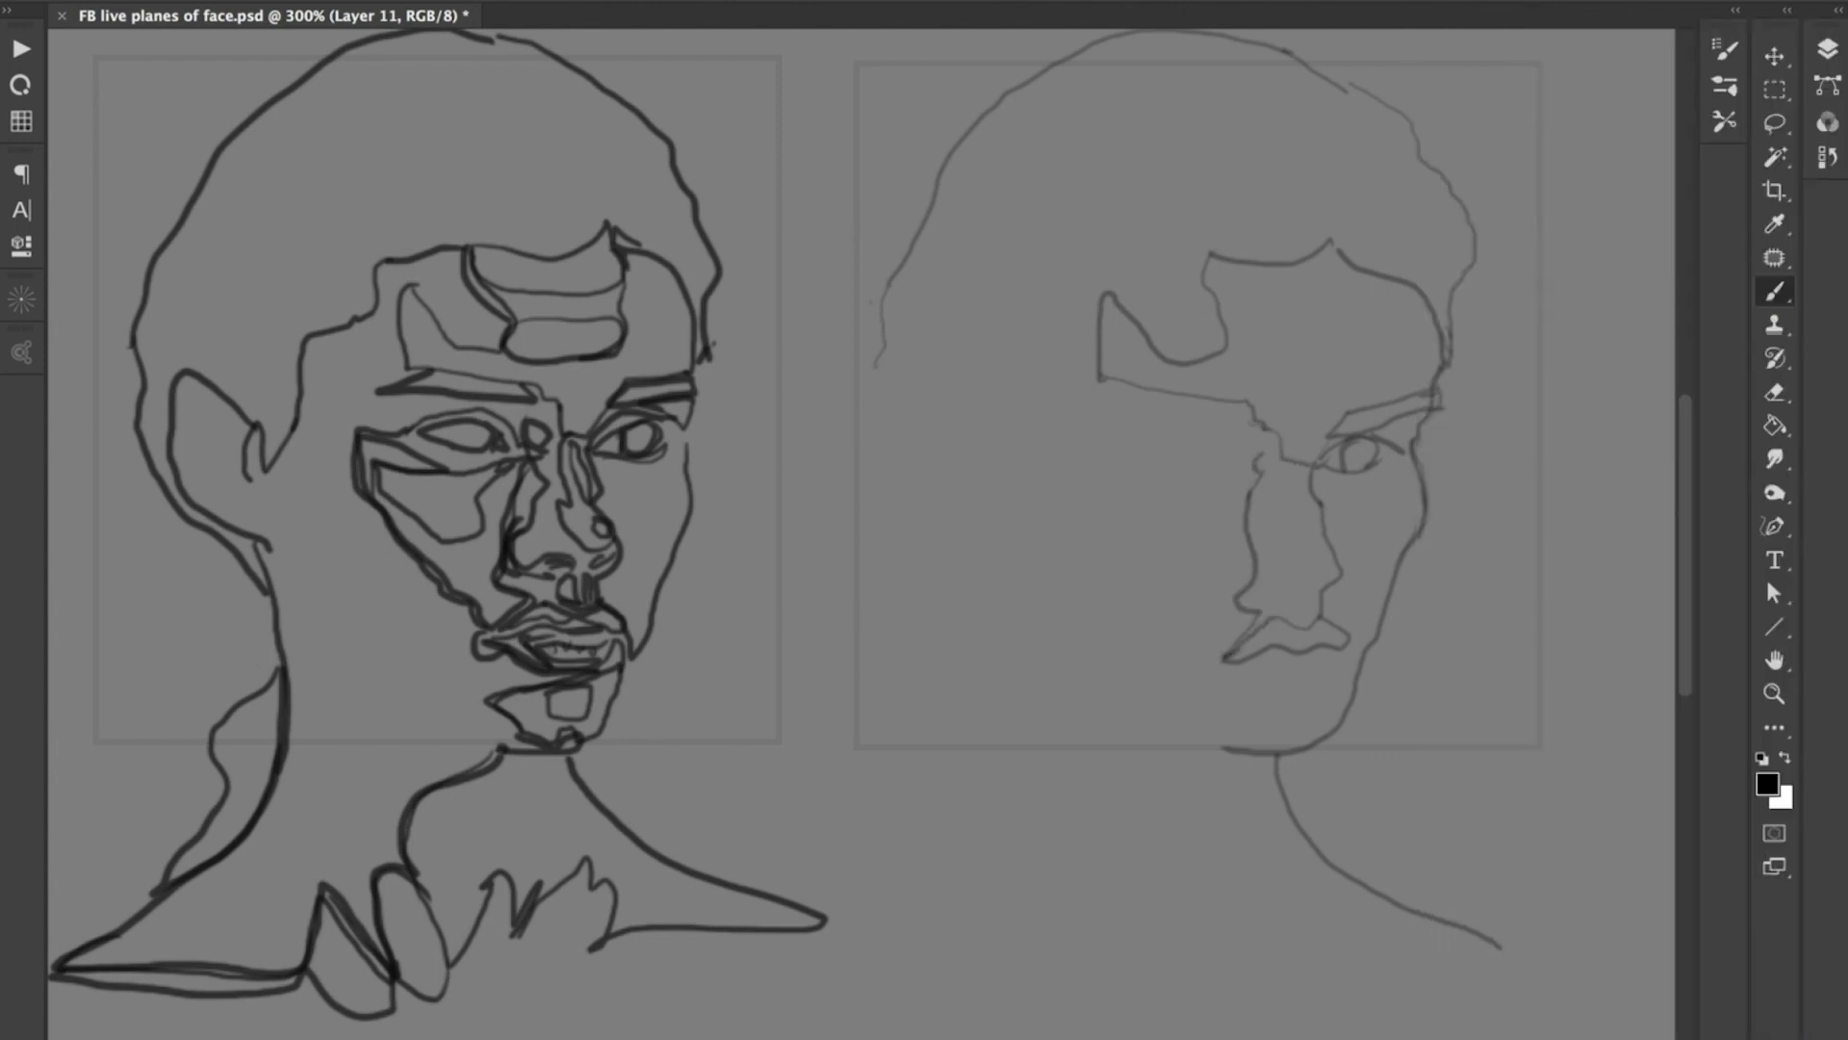
drag(1238, 441, 1261, 447)
key(ctrl+z)
drag(1264, 448, 1250, 461)
key(ctrl+z)
drag(1239, 460, 1258, 470)
drag(1322, 456, 1392, 466)
key(ctrl+z)
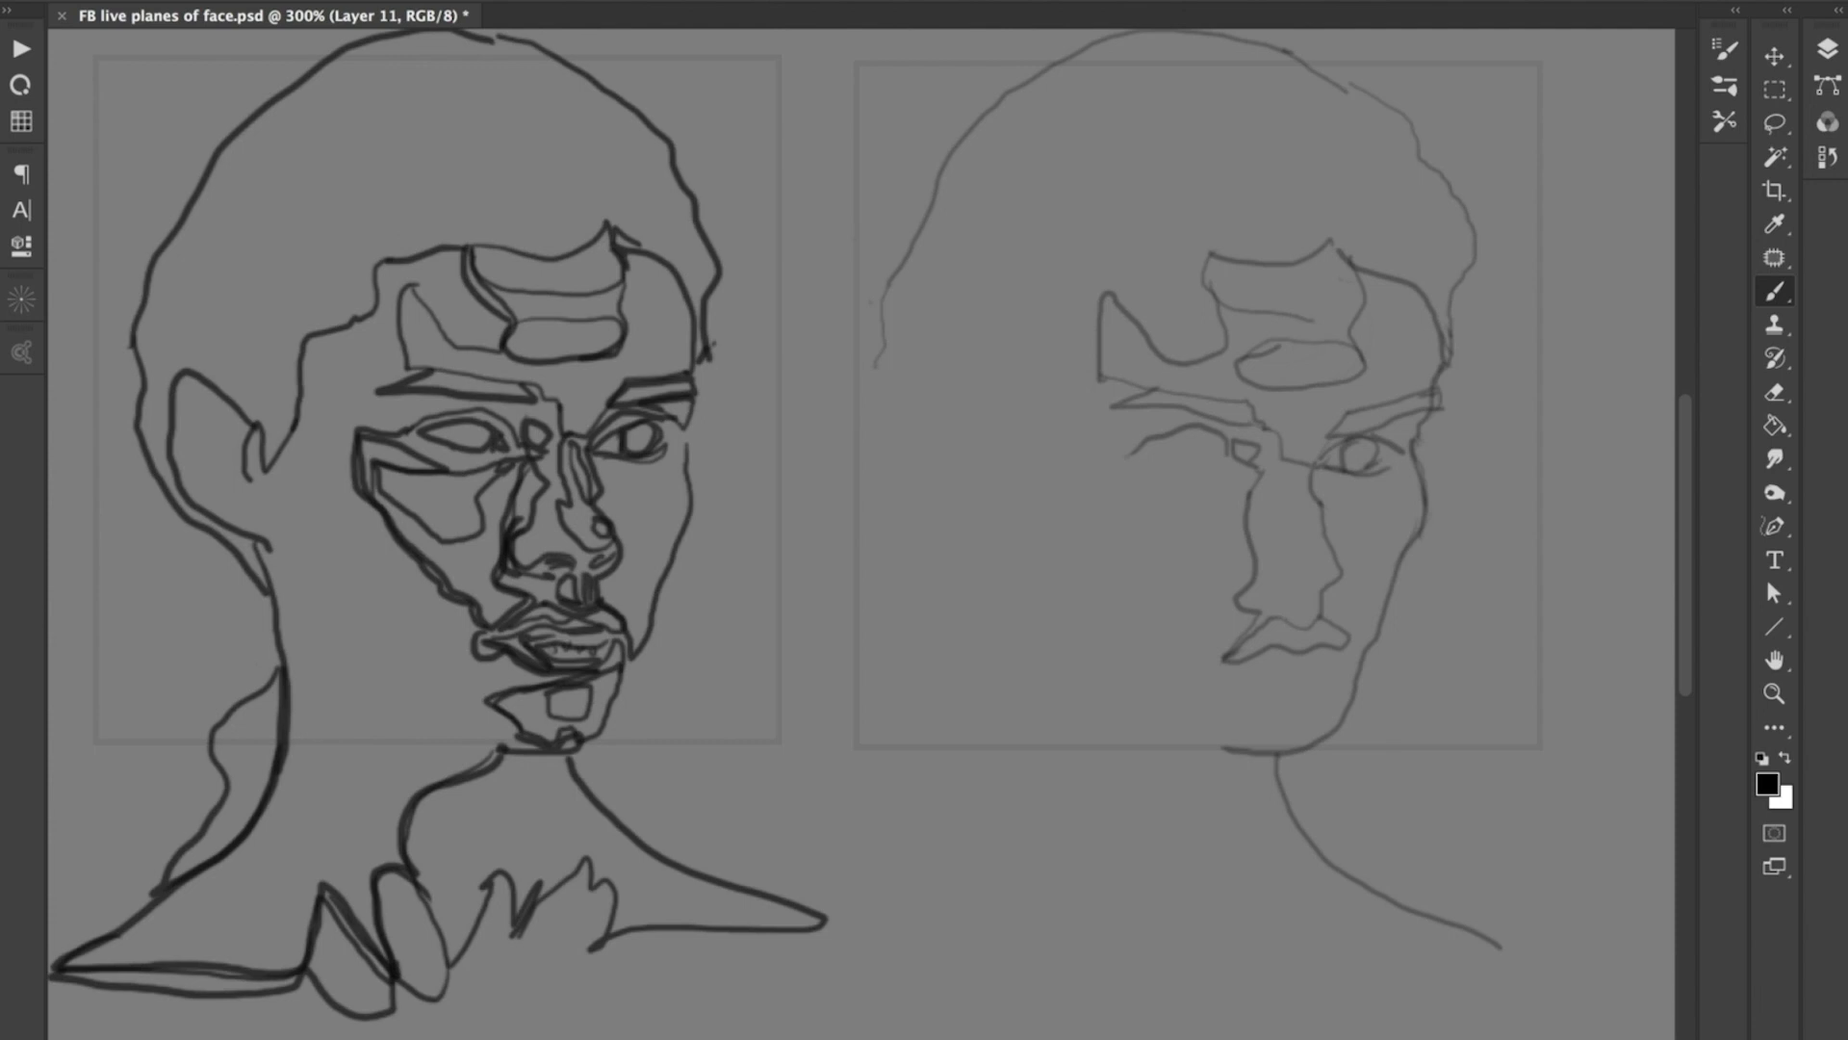
- Close the forehead highlight and draw the shadow edge from the near eye socket down the cheek to the mouth corner
drag(1348, 257, 1364, 280)
drag(1201, 288, 1213, 302)
drag(1108, 455, 1081, 449)
drag(1067, 449, 1074, 487)
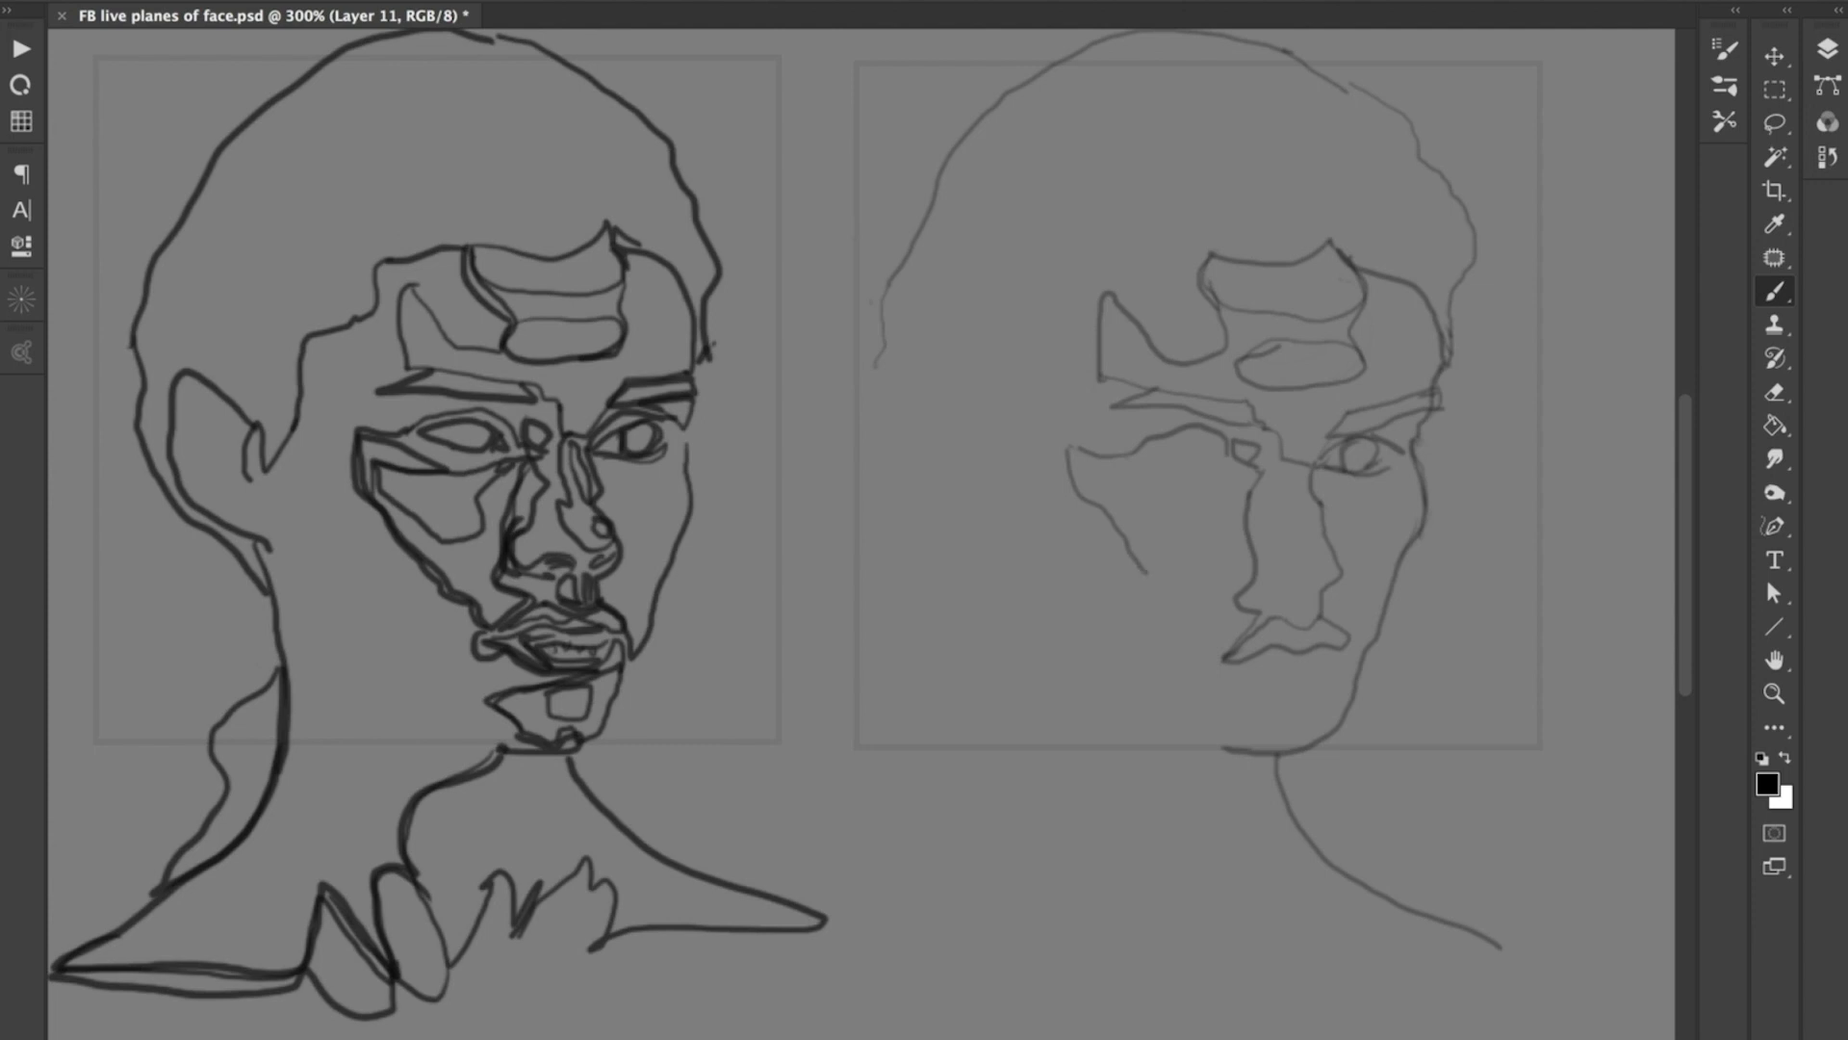
drag(1145, 572, 1159, 589)
mouse_move(1211, 647)
mouse_down()
mouse_move(1254, 616)
mouse_move(1213, 650)
mouse_up()
- Draw the lower lip, the chin's light shape and the small square highlight inside it
drag(1222, 657, 1259, 686)
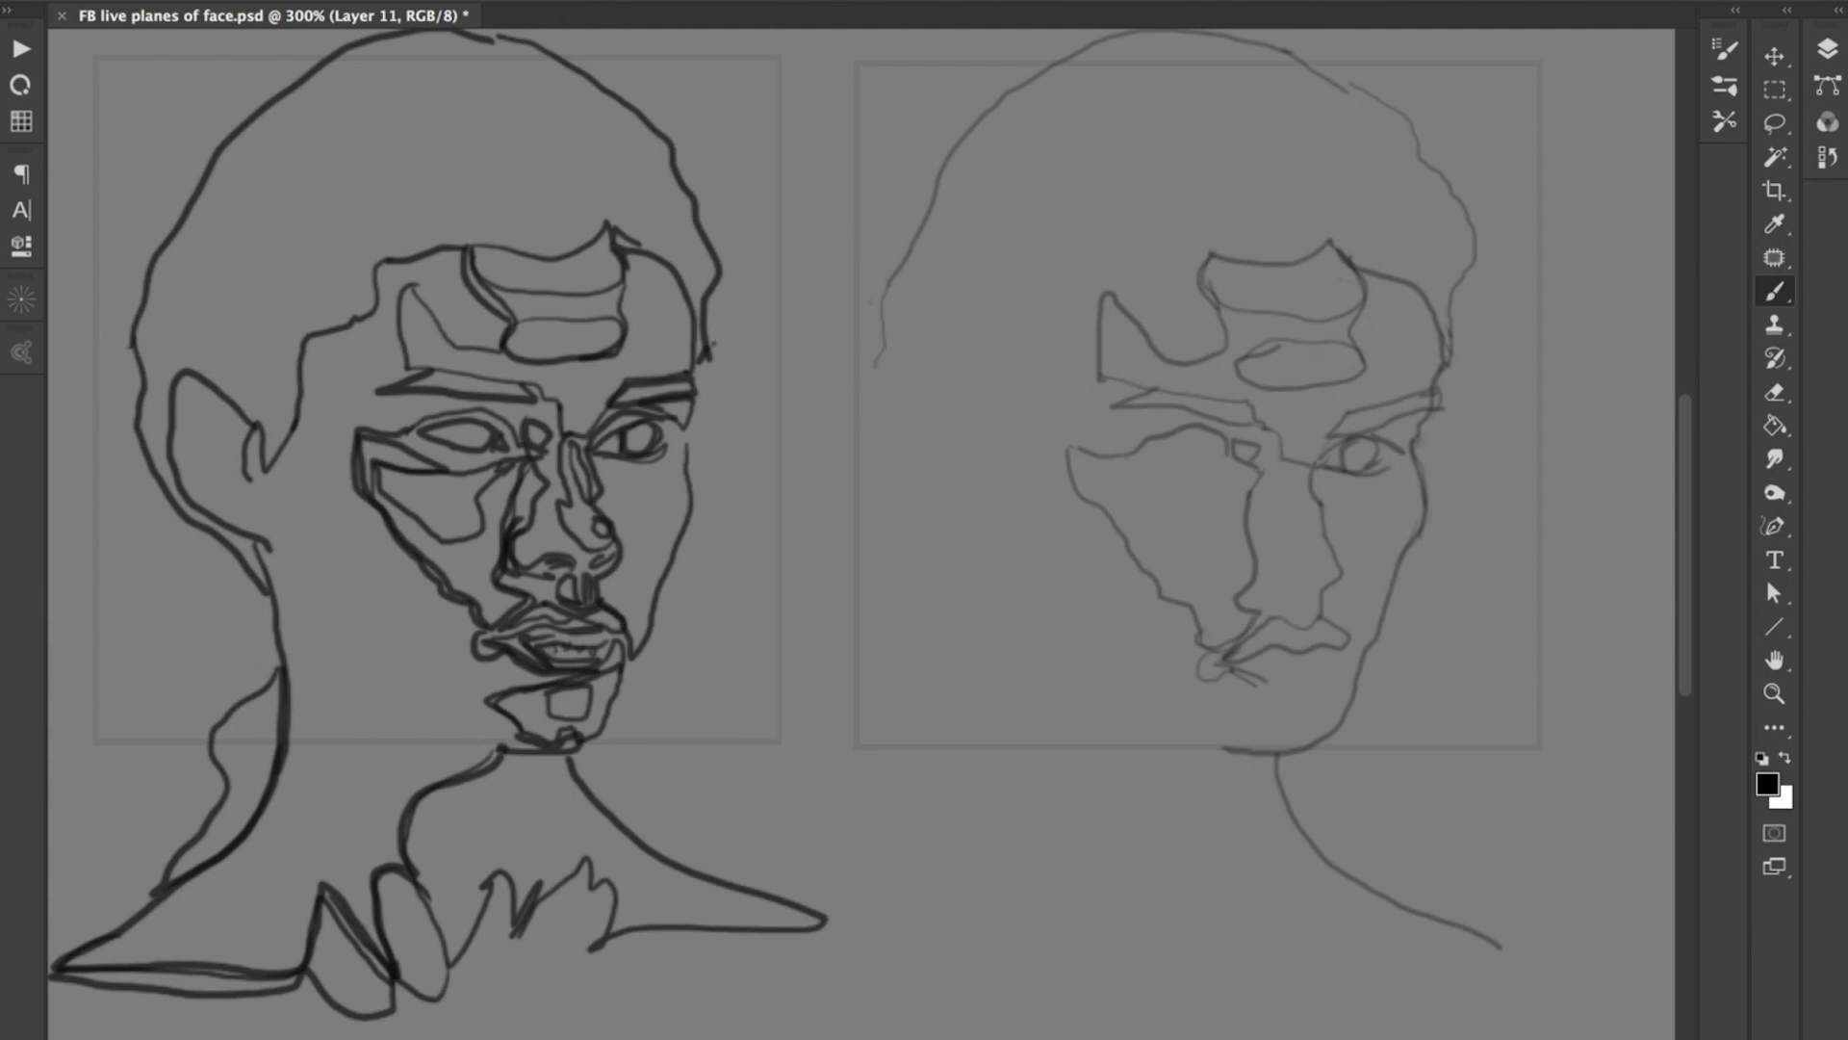
drag(1259, 686, 1285, 689)
drag(1218, 704, 1331, 728)
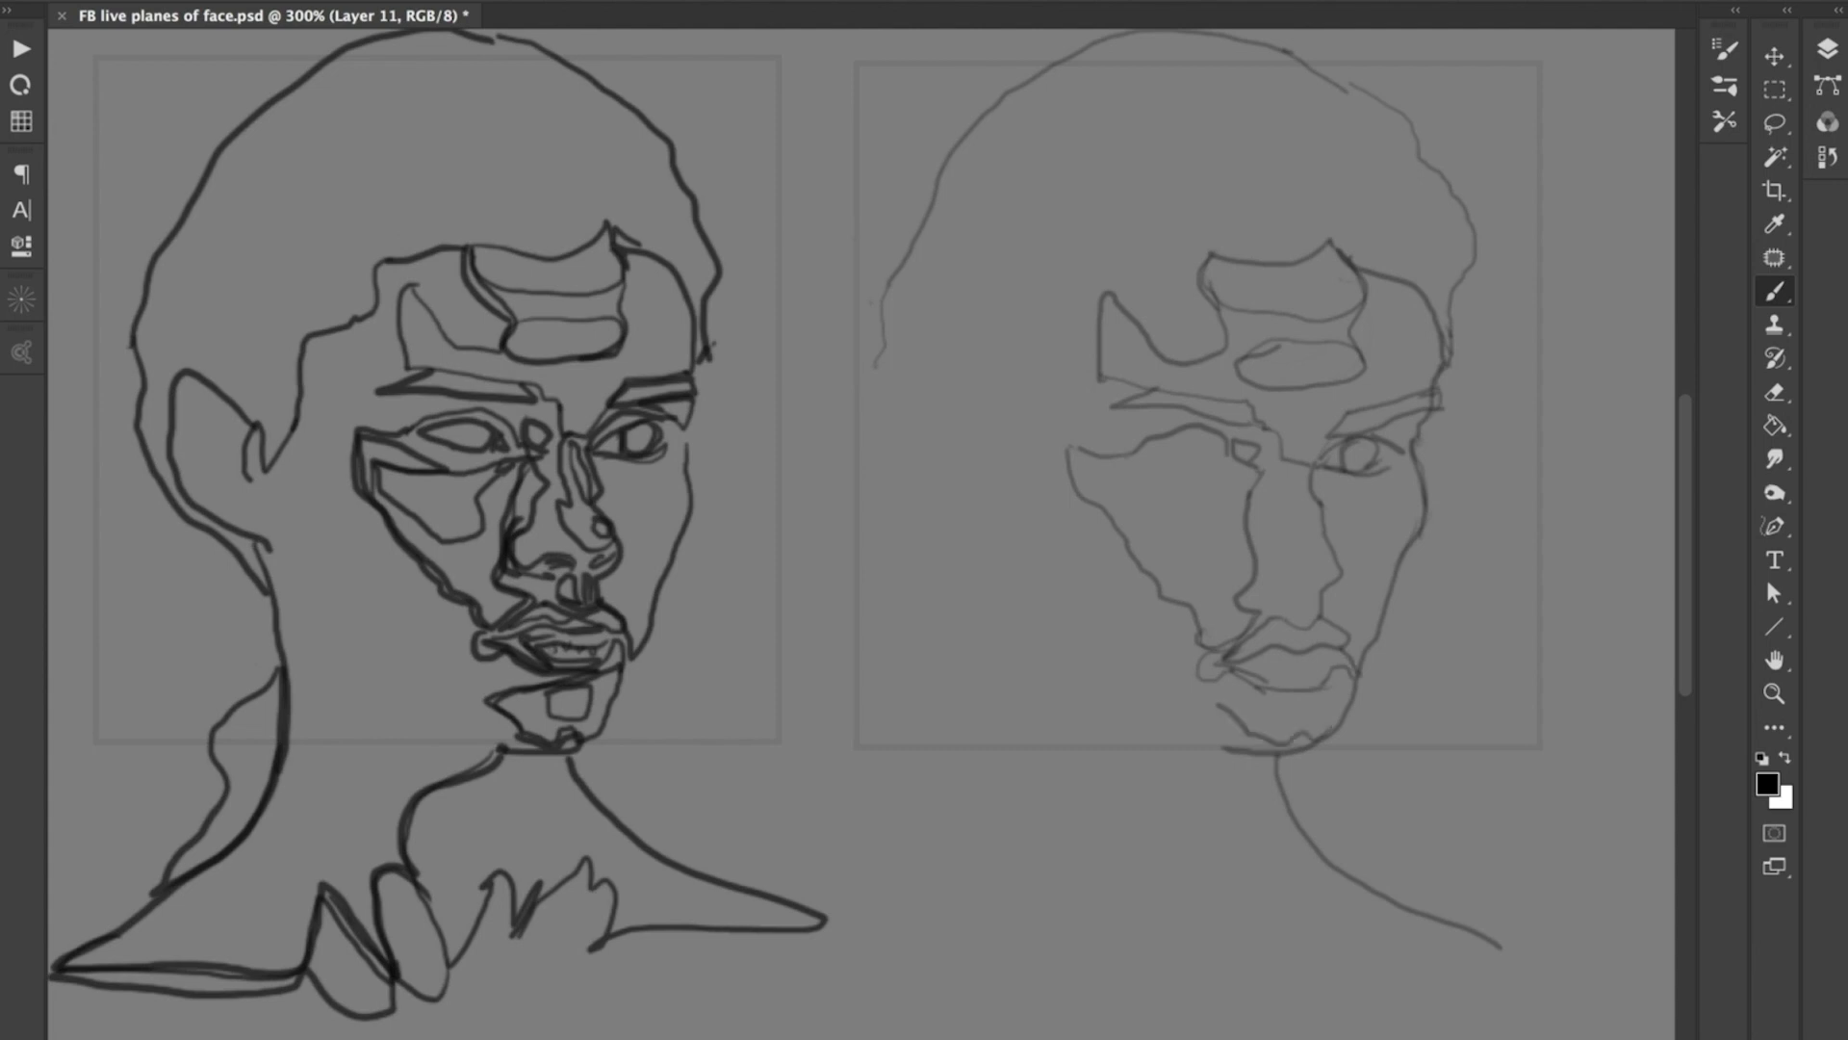
drag(1221, 703, 1283, 698)
mouse_move(1277, 722)
mouse_down()
mouse_move(1318, 722)
mouse_move(1314, 701)
mouse_move(1276, 722)
mouse_move(1308, 696)
mouse_up()
key(super+z)
drag(1280, 725, 1309, 725)
- Draw the nose's inner planes, with the bridge highlight edges, nostrils and tip
drag(1285, 481, 1304, 627)
key(ctrl+z)
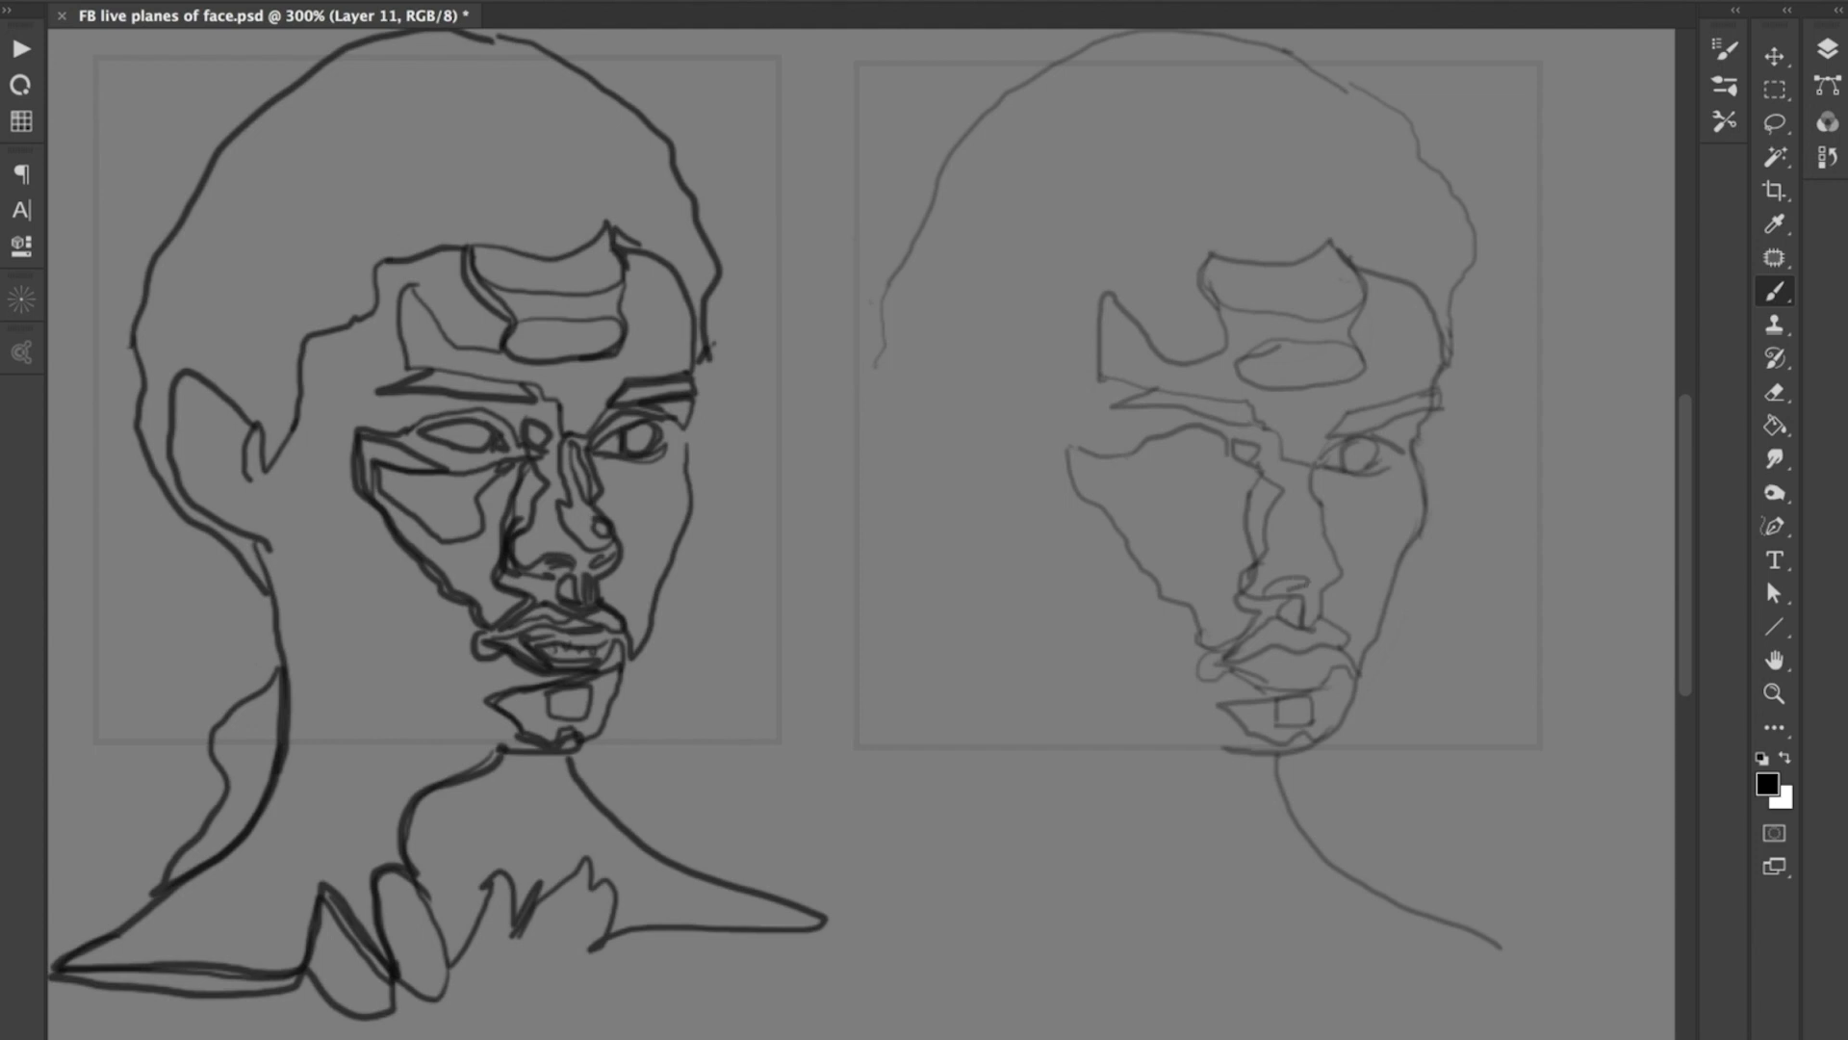
mouse_move(1327, 571)
mouse_down()
mouse_move(1313, 584)
mouse_move(1336, 587)
mouse_up()
key(ctrl+z)
drag(1287, 464, 1328, 566)
drag(1308, 462, 1311, 484)
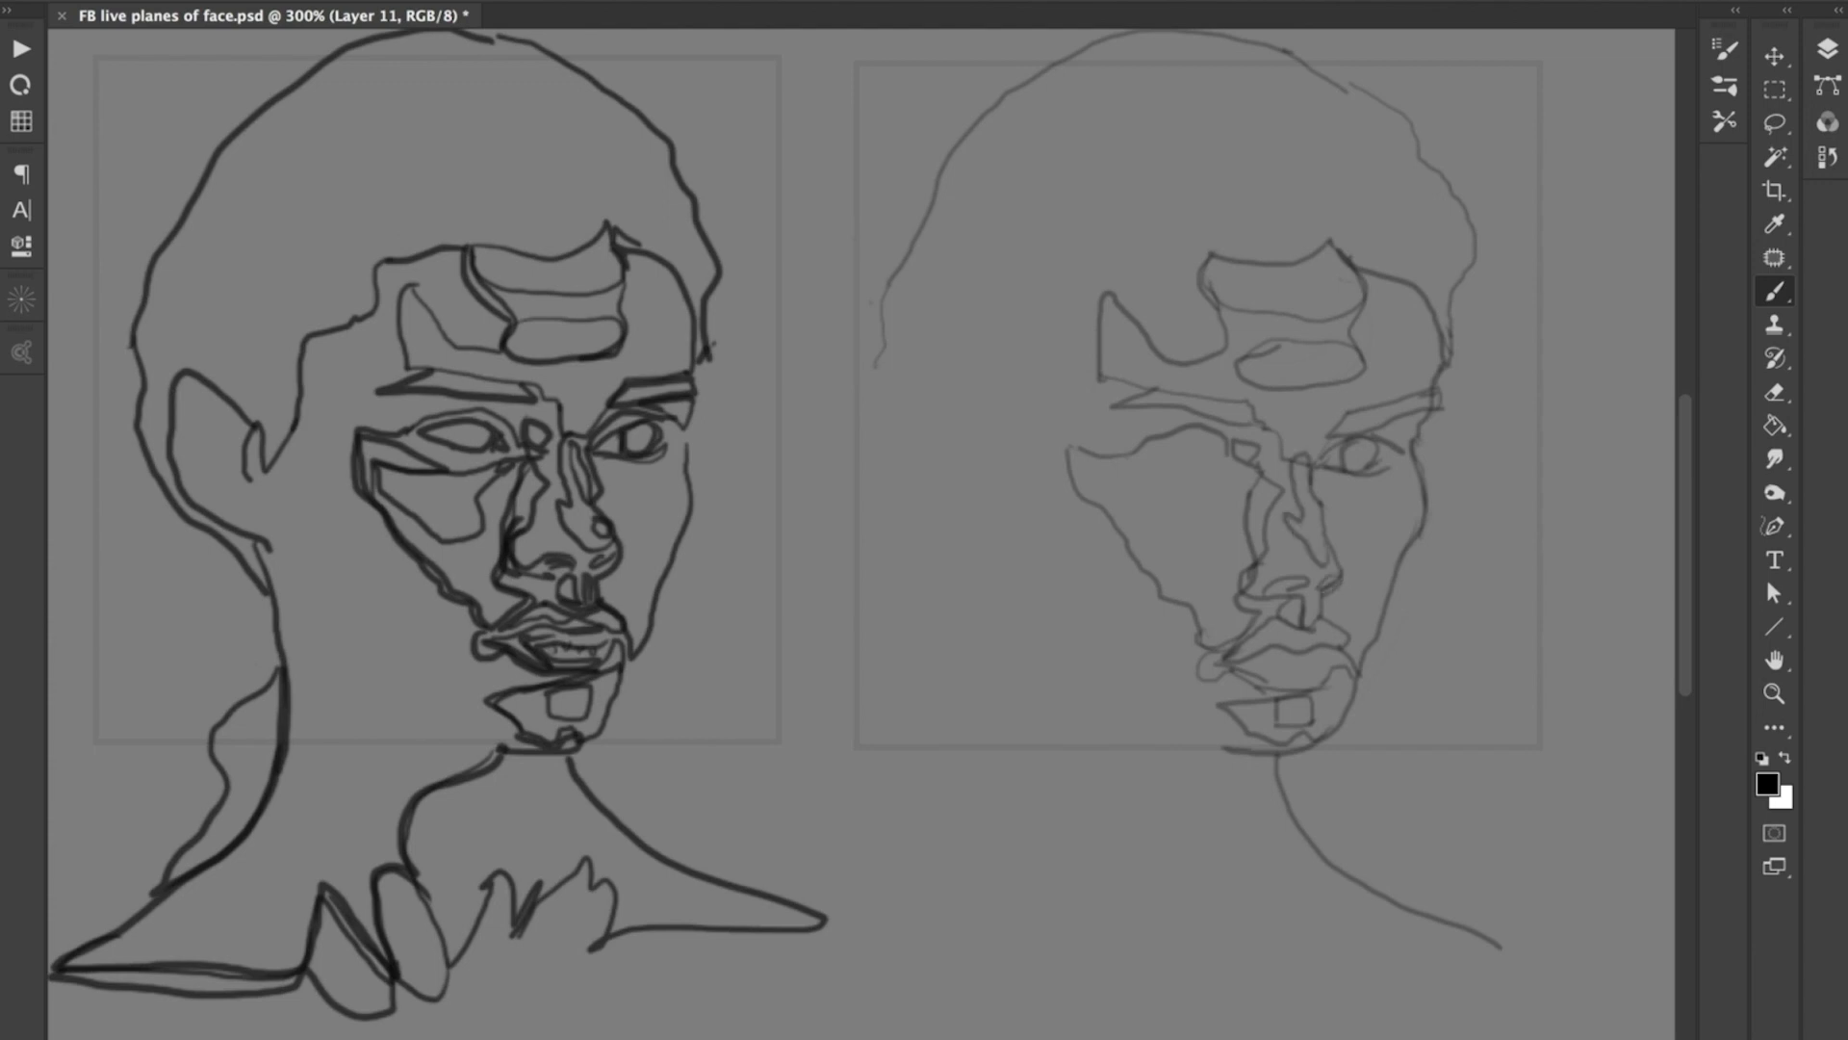
- Draw the near eye and the angular cheek highlight beneath it
mouse_move(1318, 462)
mouse_down()
mouse_move(1336, 448)
mouse_move(1277, 445)
mouse_up()
drag(1083, 451, 1253, 441)
drag(1136, 450, 1257, 469)
drag(1091, 470, 1256, 469)
key(e)
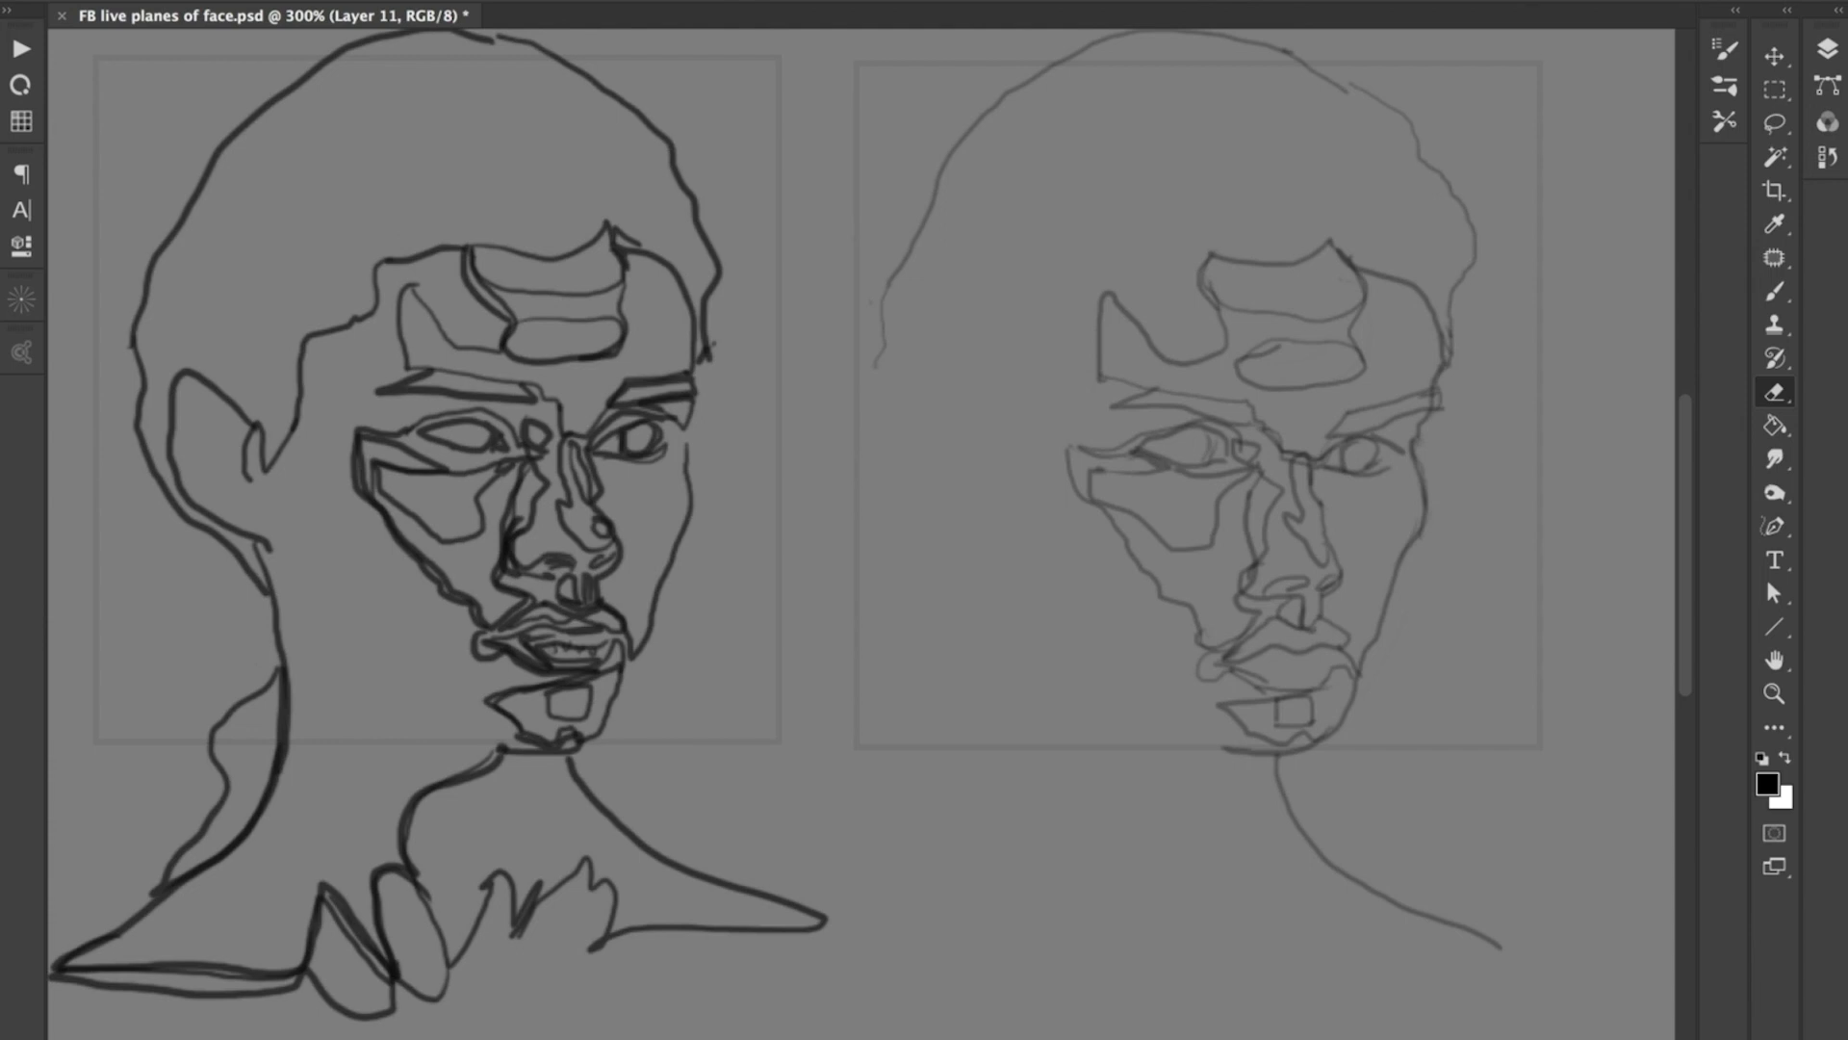
key(b)
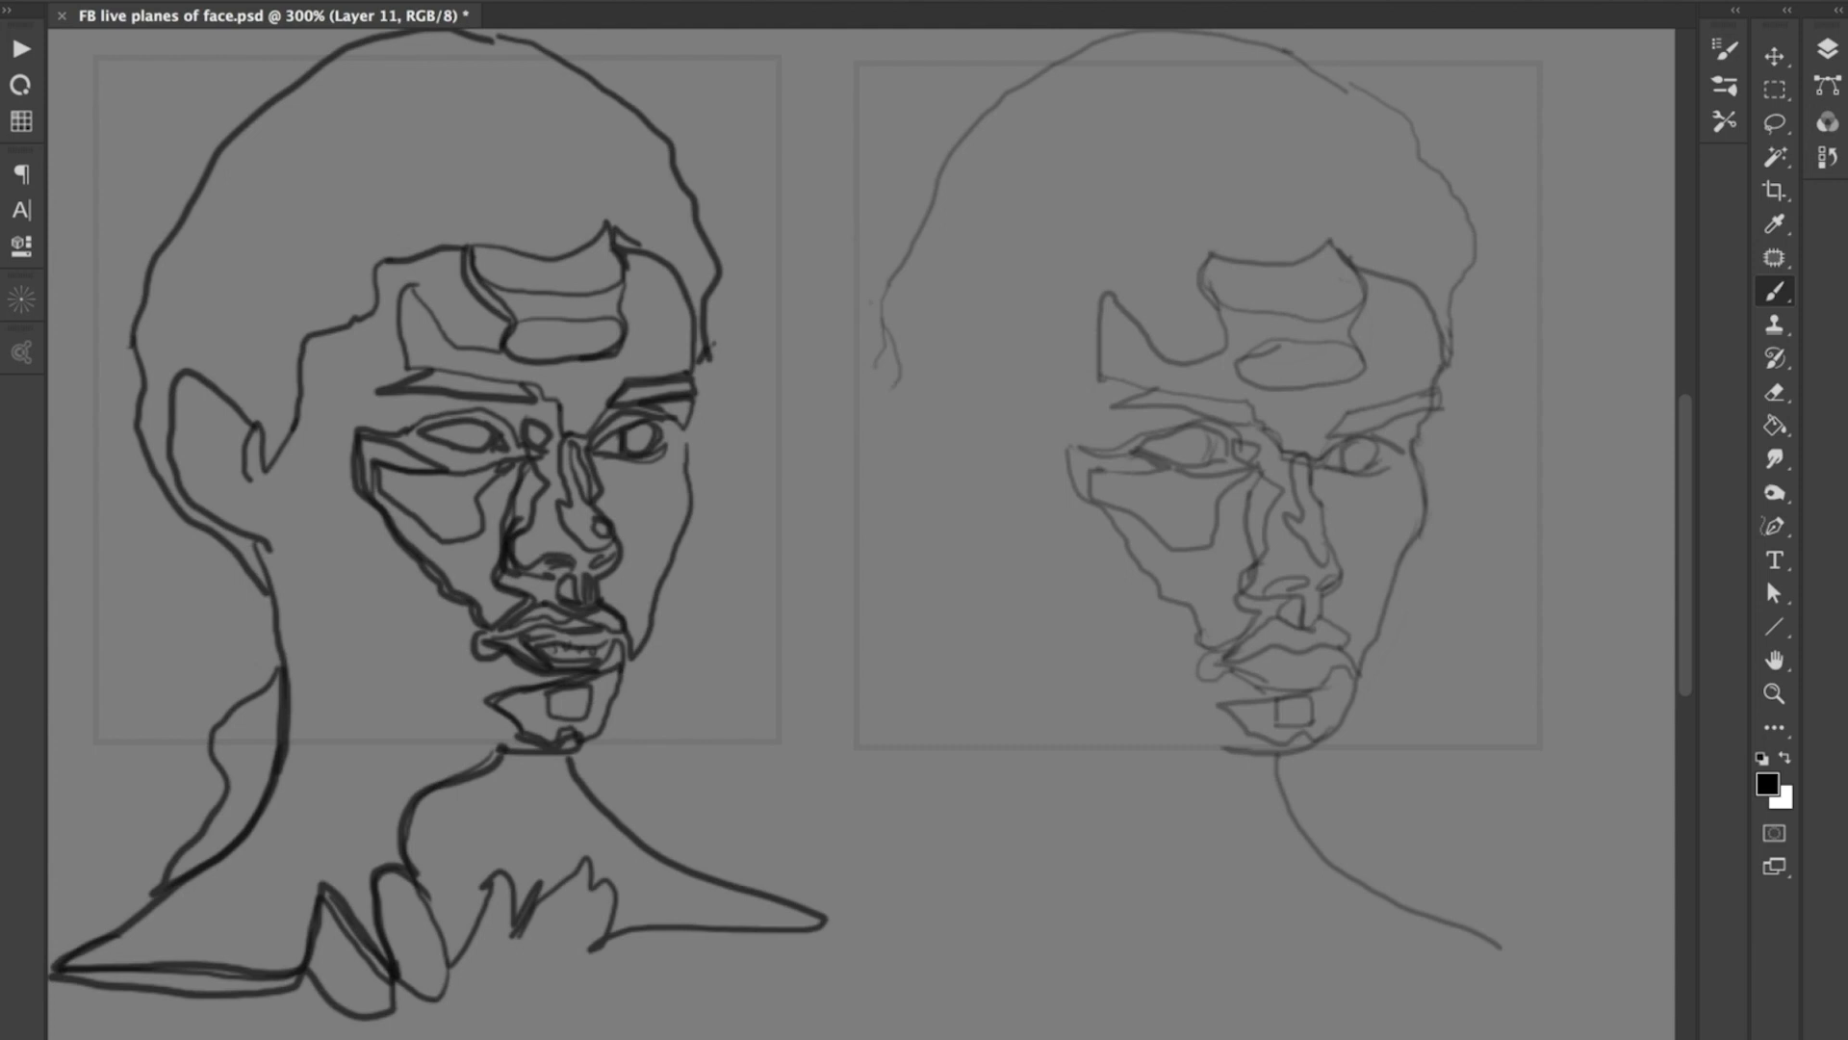
- Place four short horizontal marks around the reference head and try a cross in its hair area
mouse_move(159, 362)
mouse_down()
mouse_move(81, 360)
mouse_move(104, 309)
mouse_up()
key(super+z)
key(super+z)
drag(123, 597, 164, 598)
drag(112, 140, 160, 142)
drag(703, 113, 737, 118)
drag(680, 581, 718, 580)
drag(443, 127, 443, 199)
drag(416, 157, 470, 159)
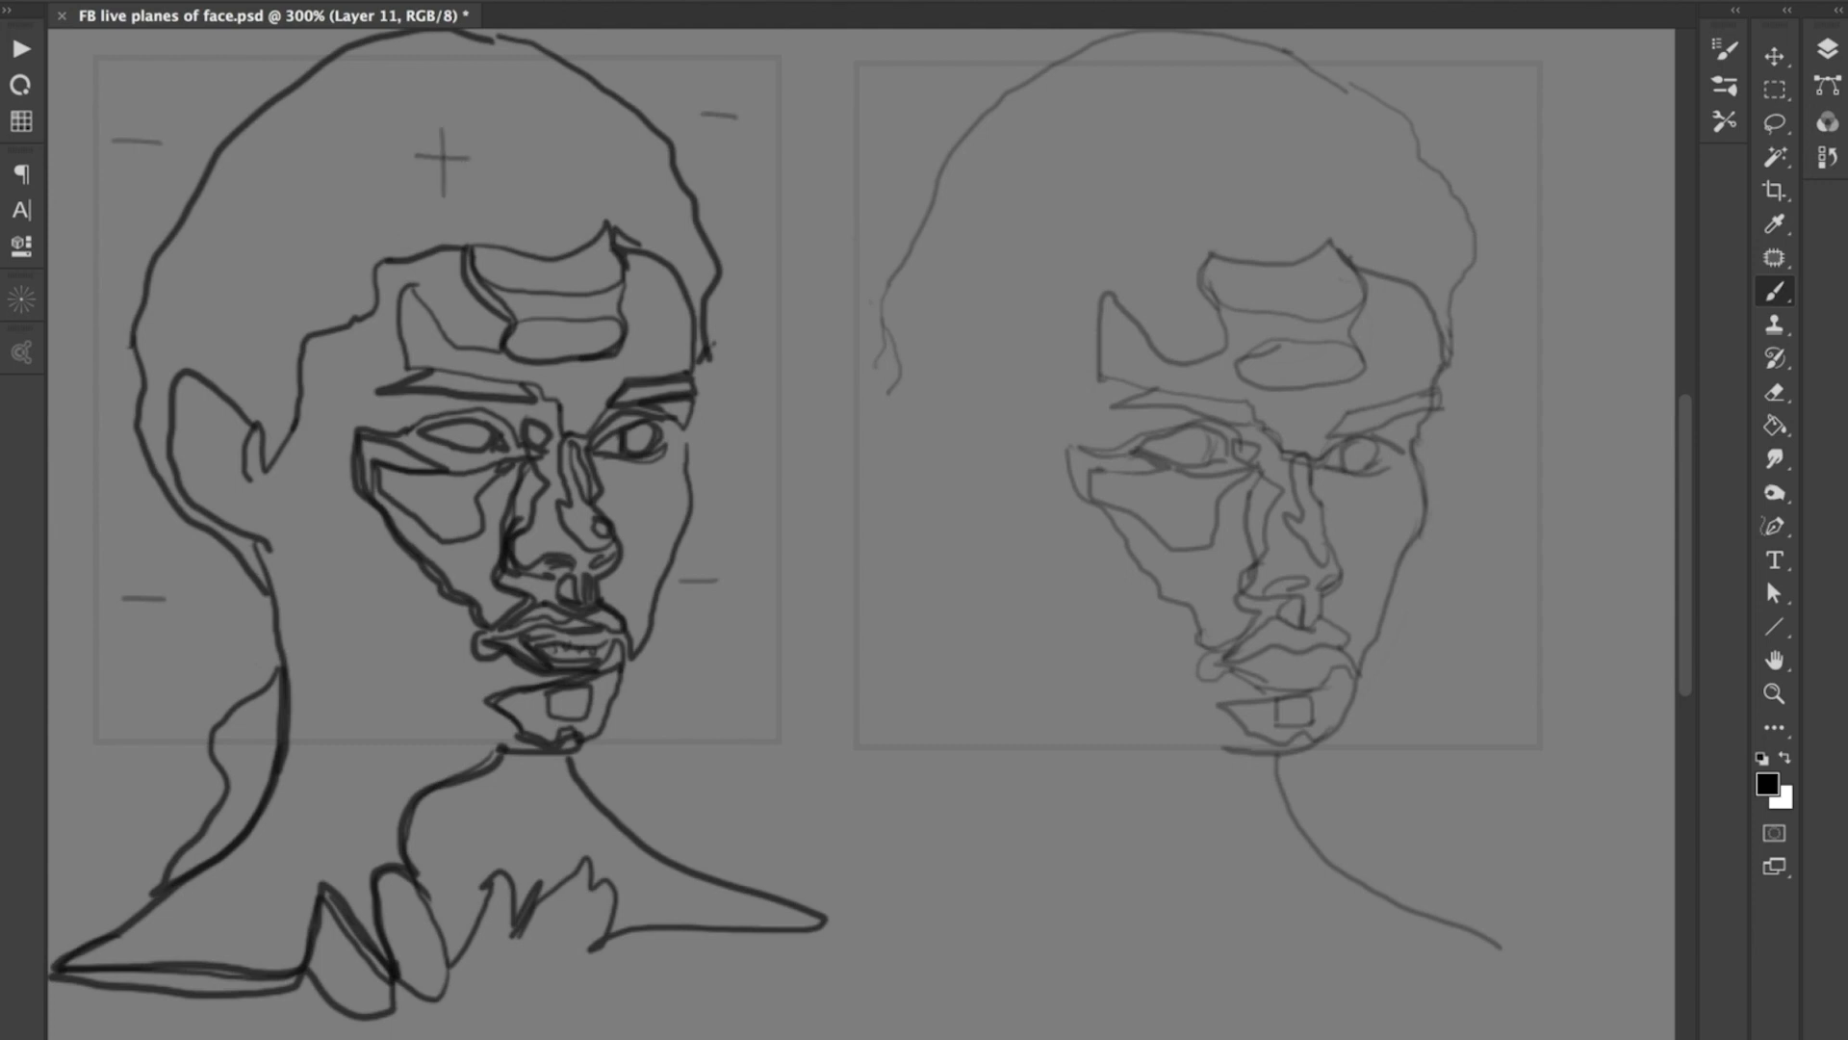
key(ctrl+z)
key(ctrl+z)
- Clear the stray line at the back of the redrawn head and extend the skull contour down to the nape
key(e)
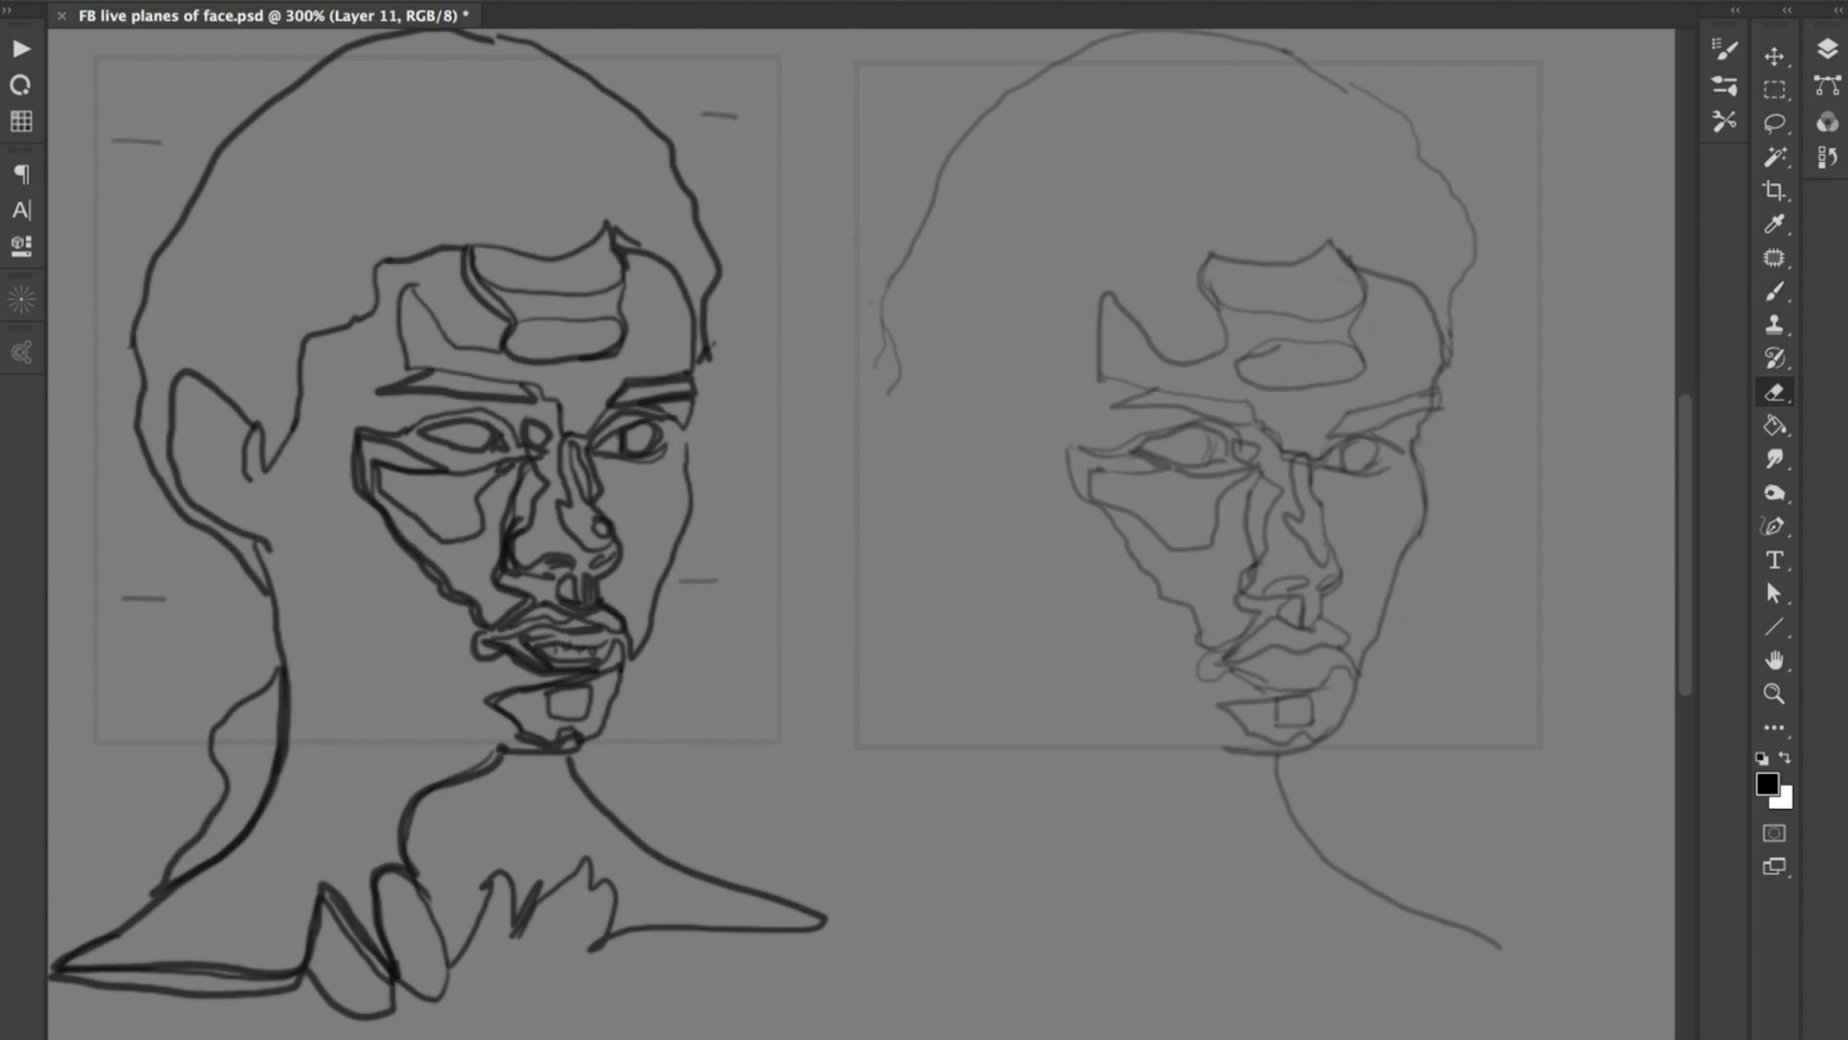
key(ctrl+z)
key(b)
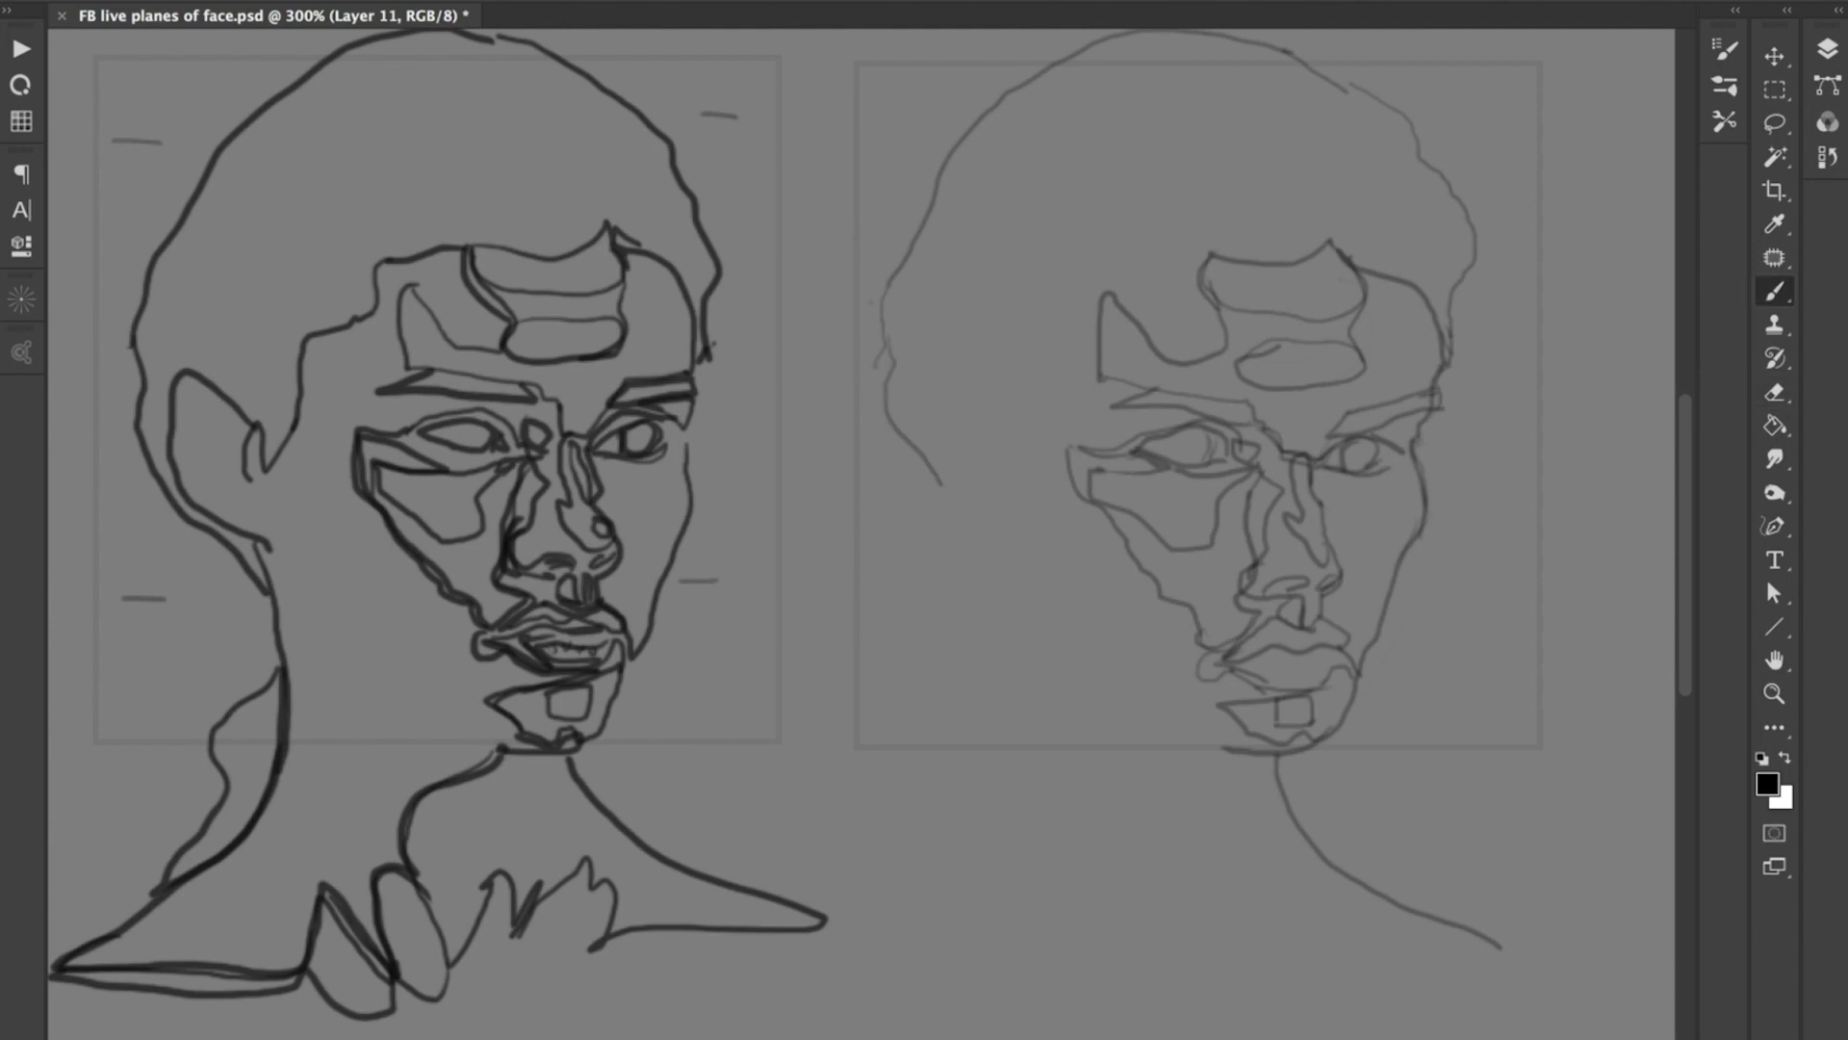
drag(964, 514, 1021, 557)
- Try slanted direction lines across the space behind the reference neck and undo them
drag(88, 594, 214, 550)
drag(63, 637, 245, 576)
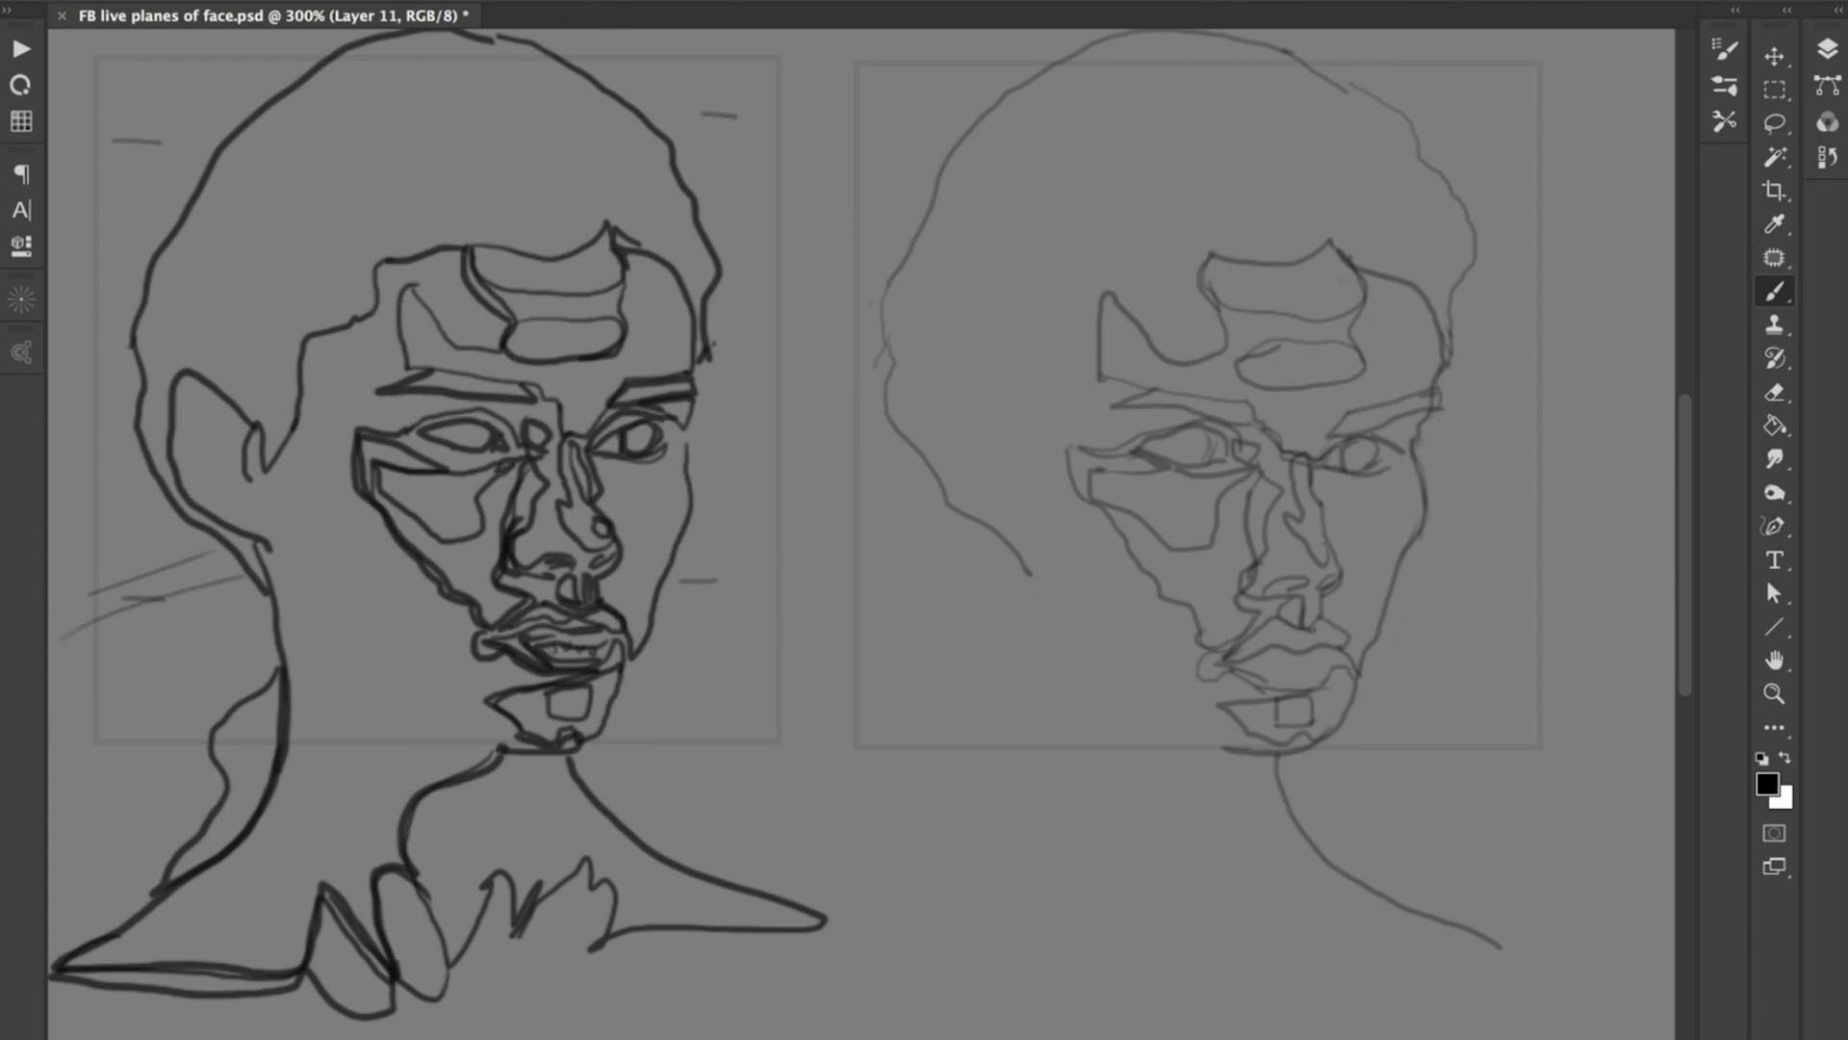
mouse_move(75, 679)
mouse_down()
mouse_move(272, 624)
mouse_move(278, 647)
mouse_up()
drag(144, 733, 260, 688)
key(ctrl+z)
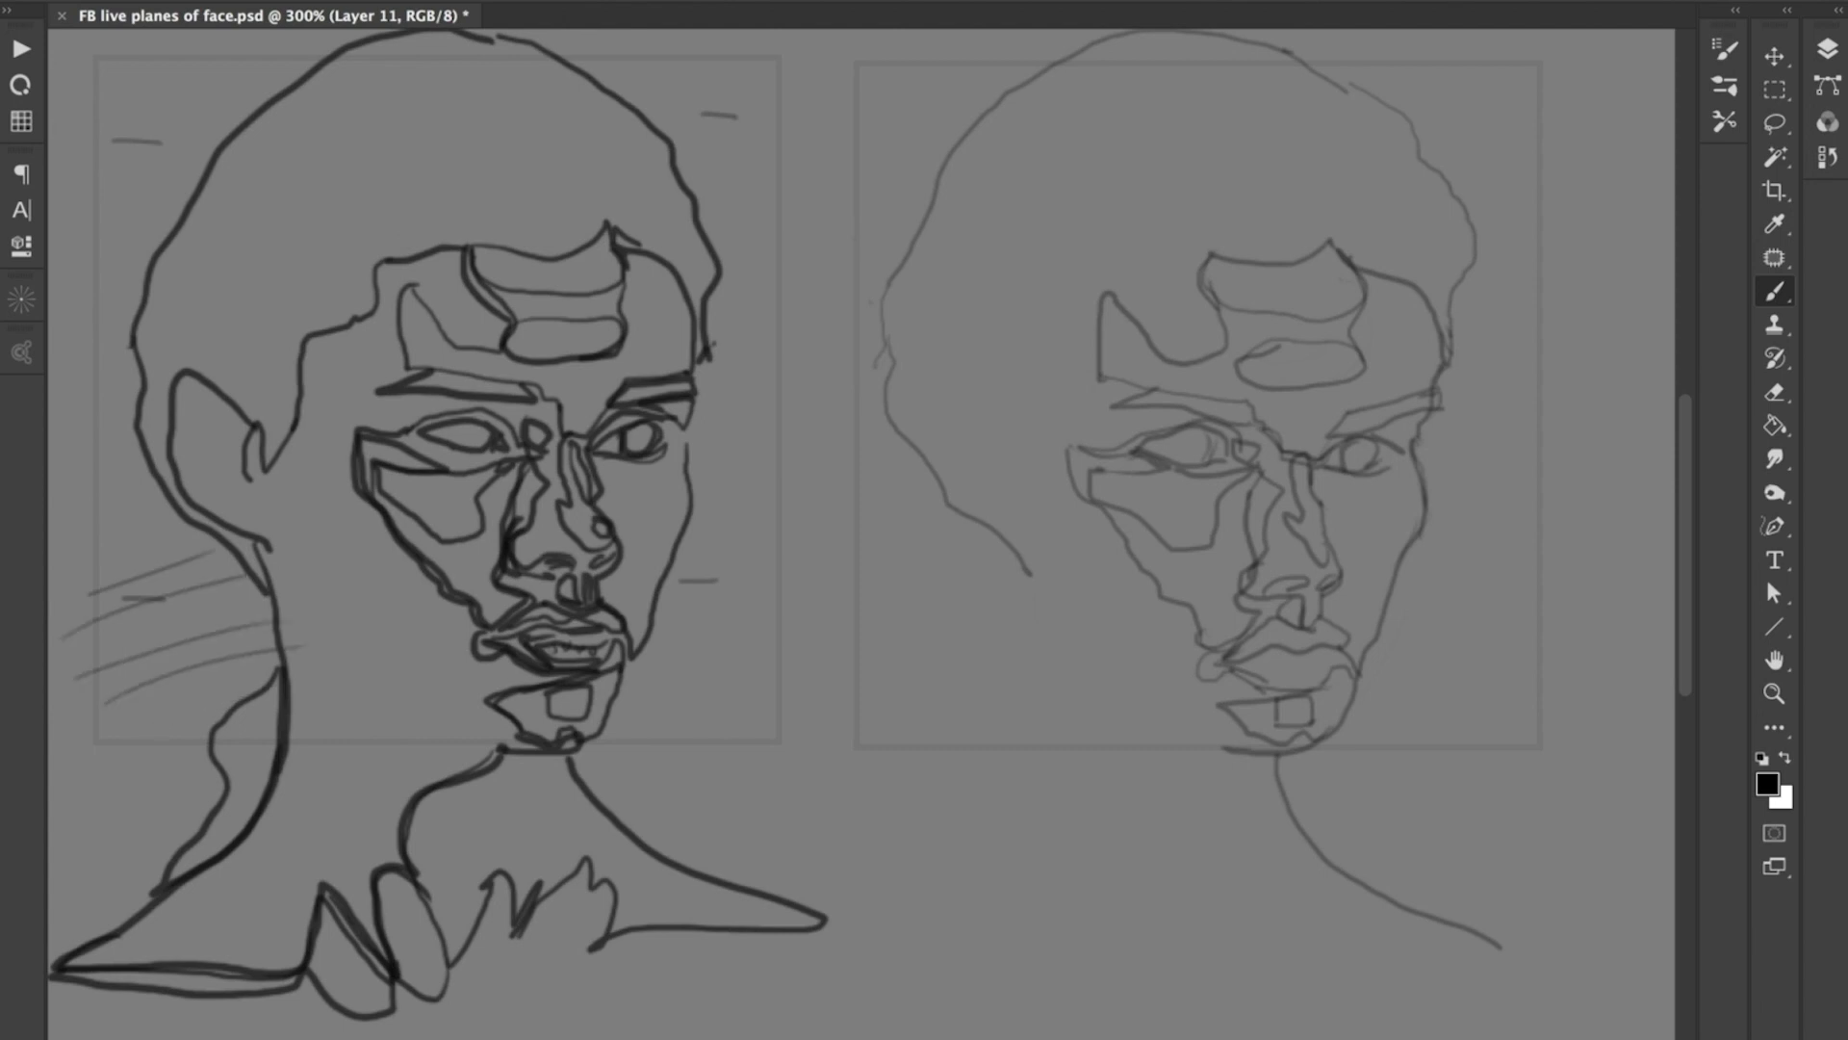
key(ctrl+z)
key(ctrl+z)
key(ctrl+z)
key(ctrl+z)
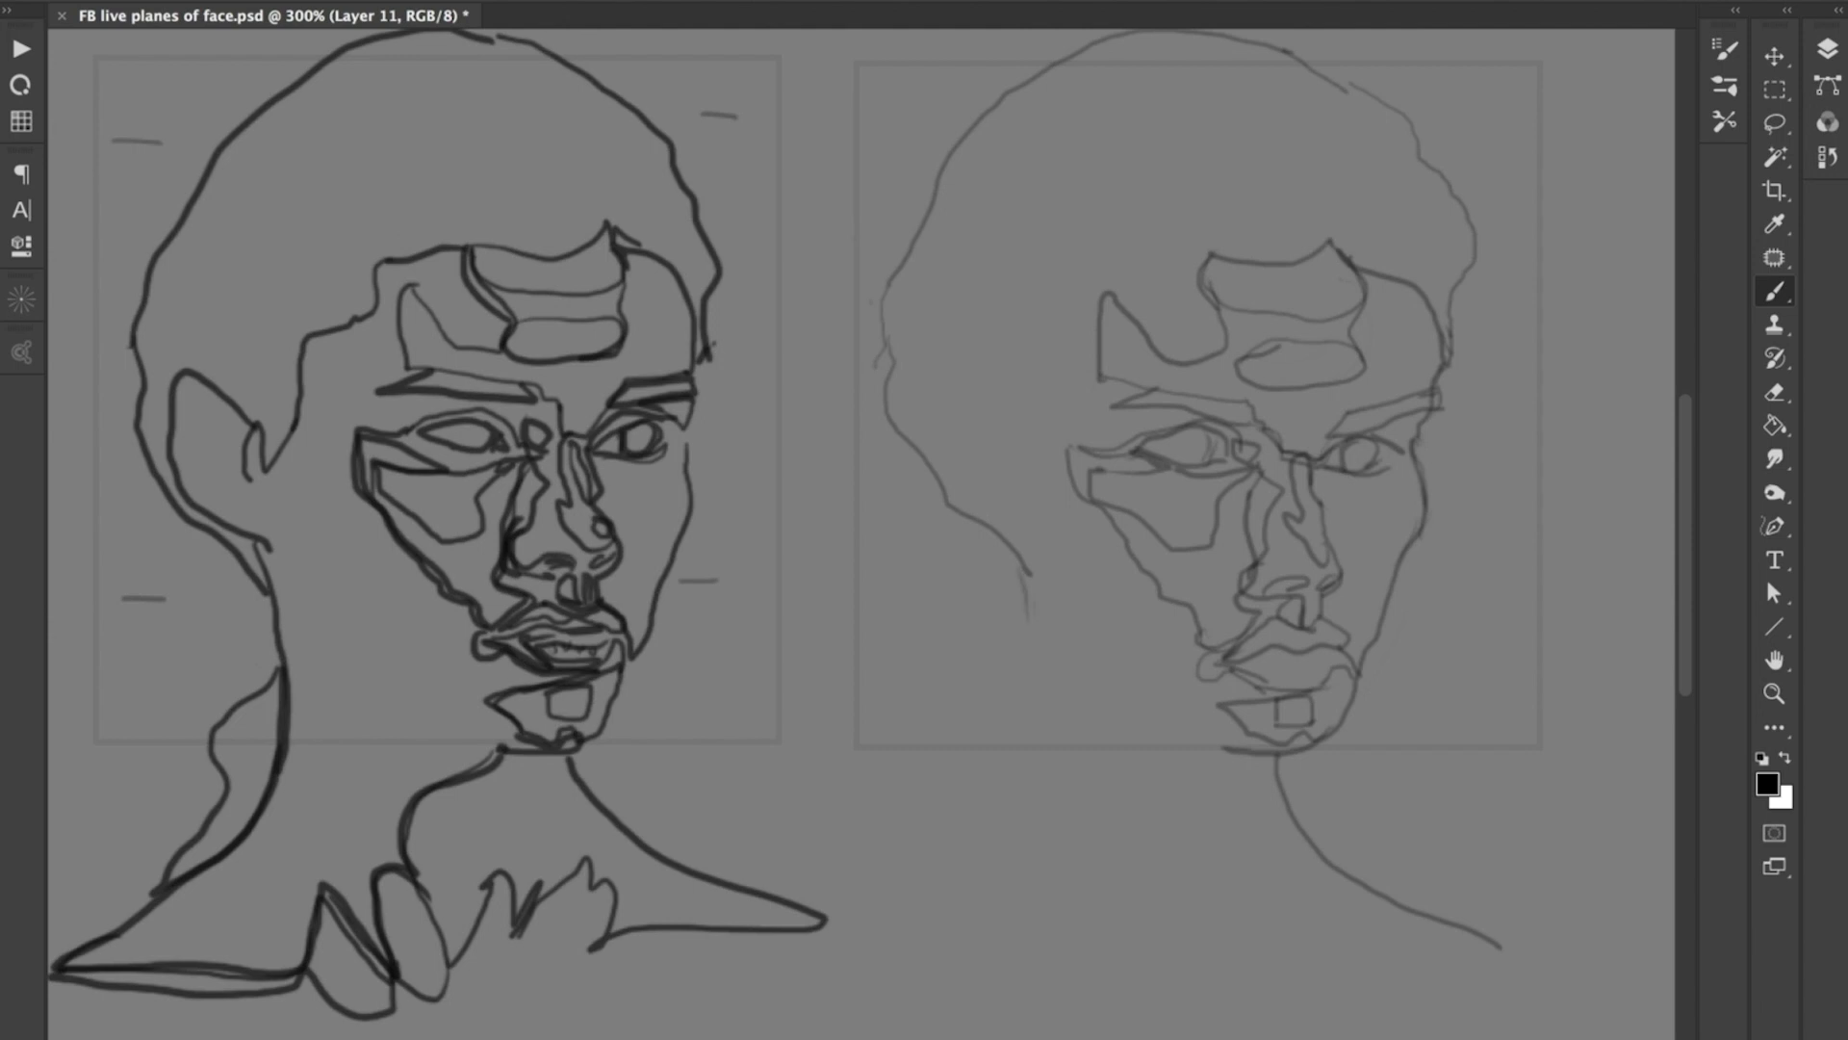
- Draw the back of the neck and shoulder with slanted guide lines beside them, and thin the nape contour with the Eraser
drag(897, 717, 981, 700)
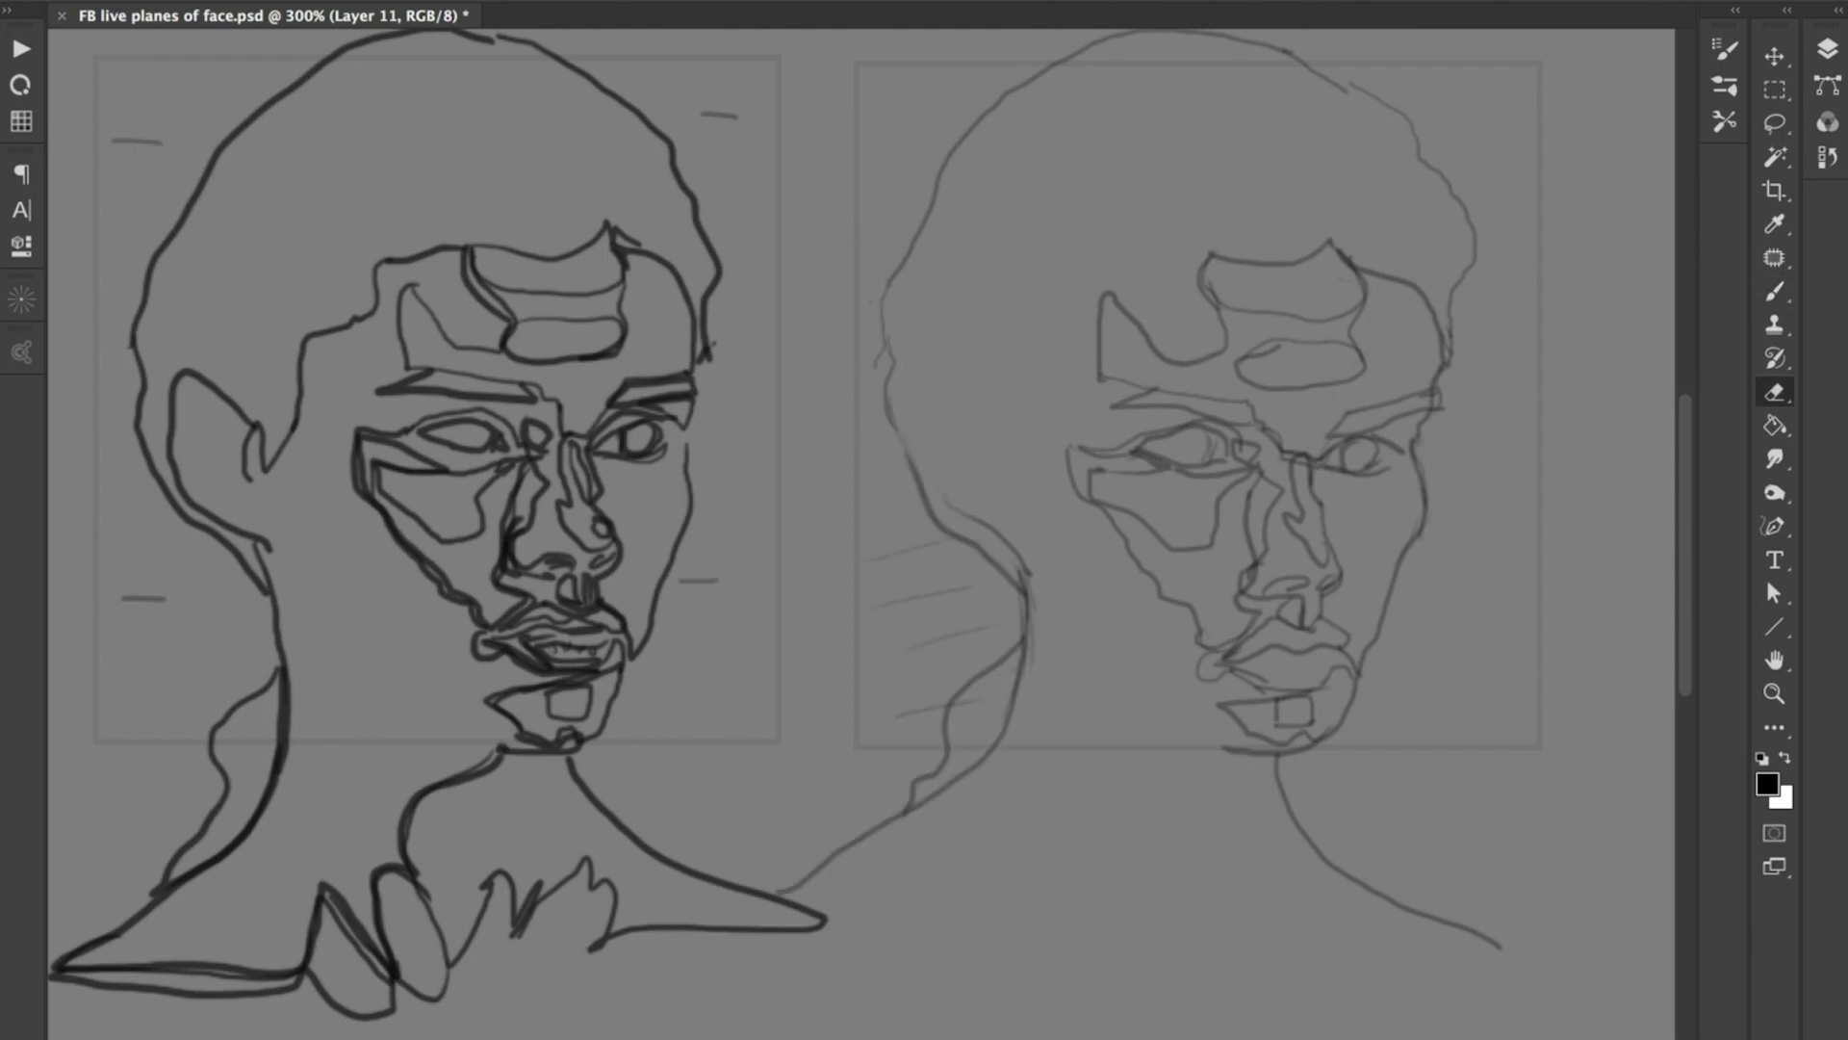
drag(968, 517, 1025, 578)
key(ctrl+z)
mouse_move(954, 505)
mouse_down()
mouse_move(931, 503)
mouse_move(906, 435)
mouse_up()
drag(1009, 566, 1031, 589)
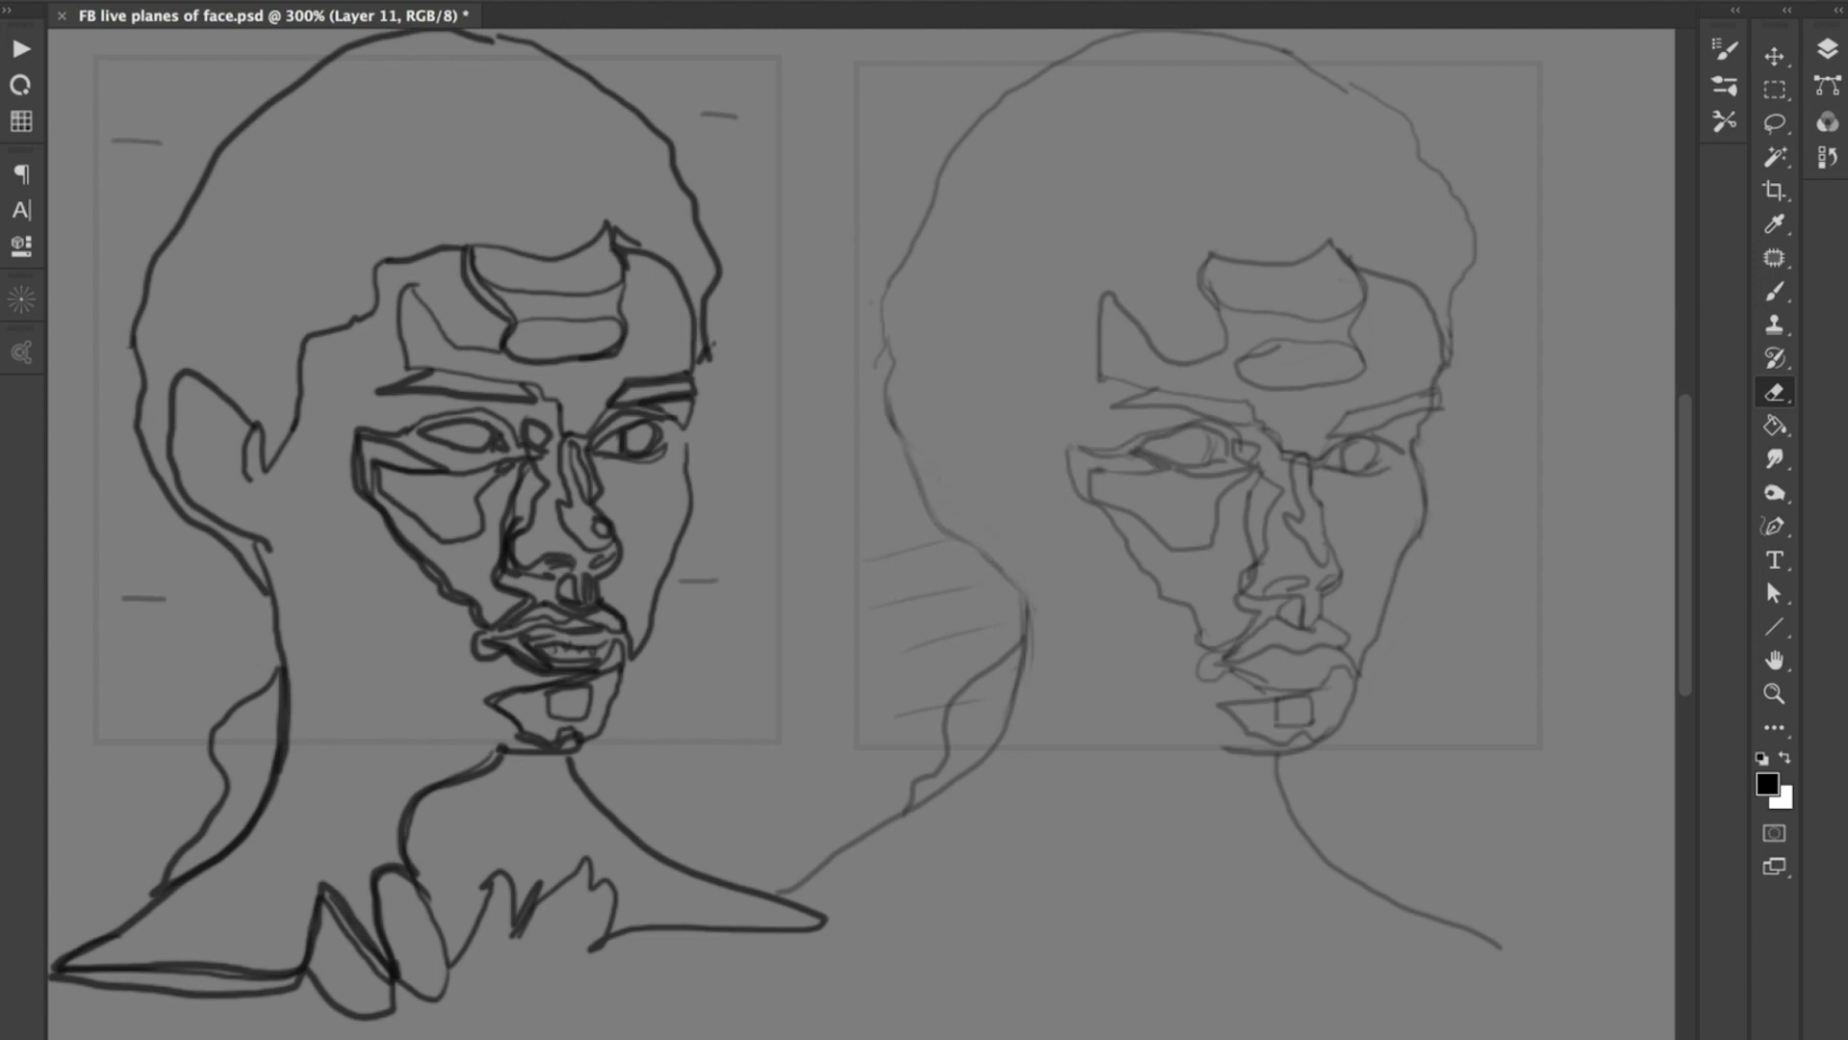
key(b)
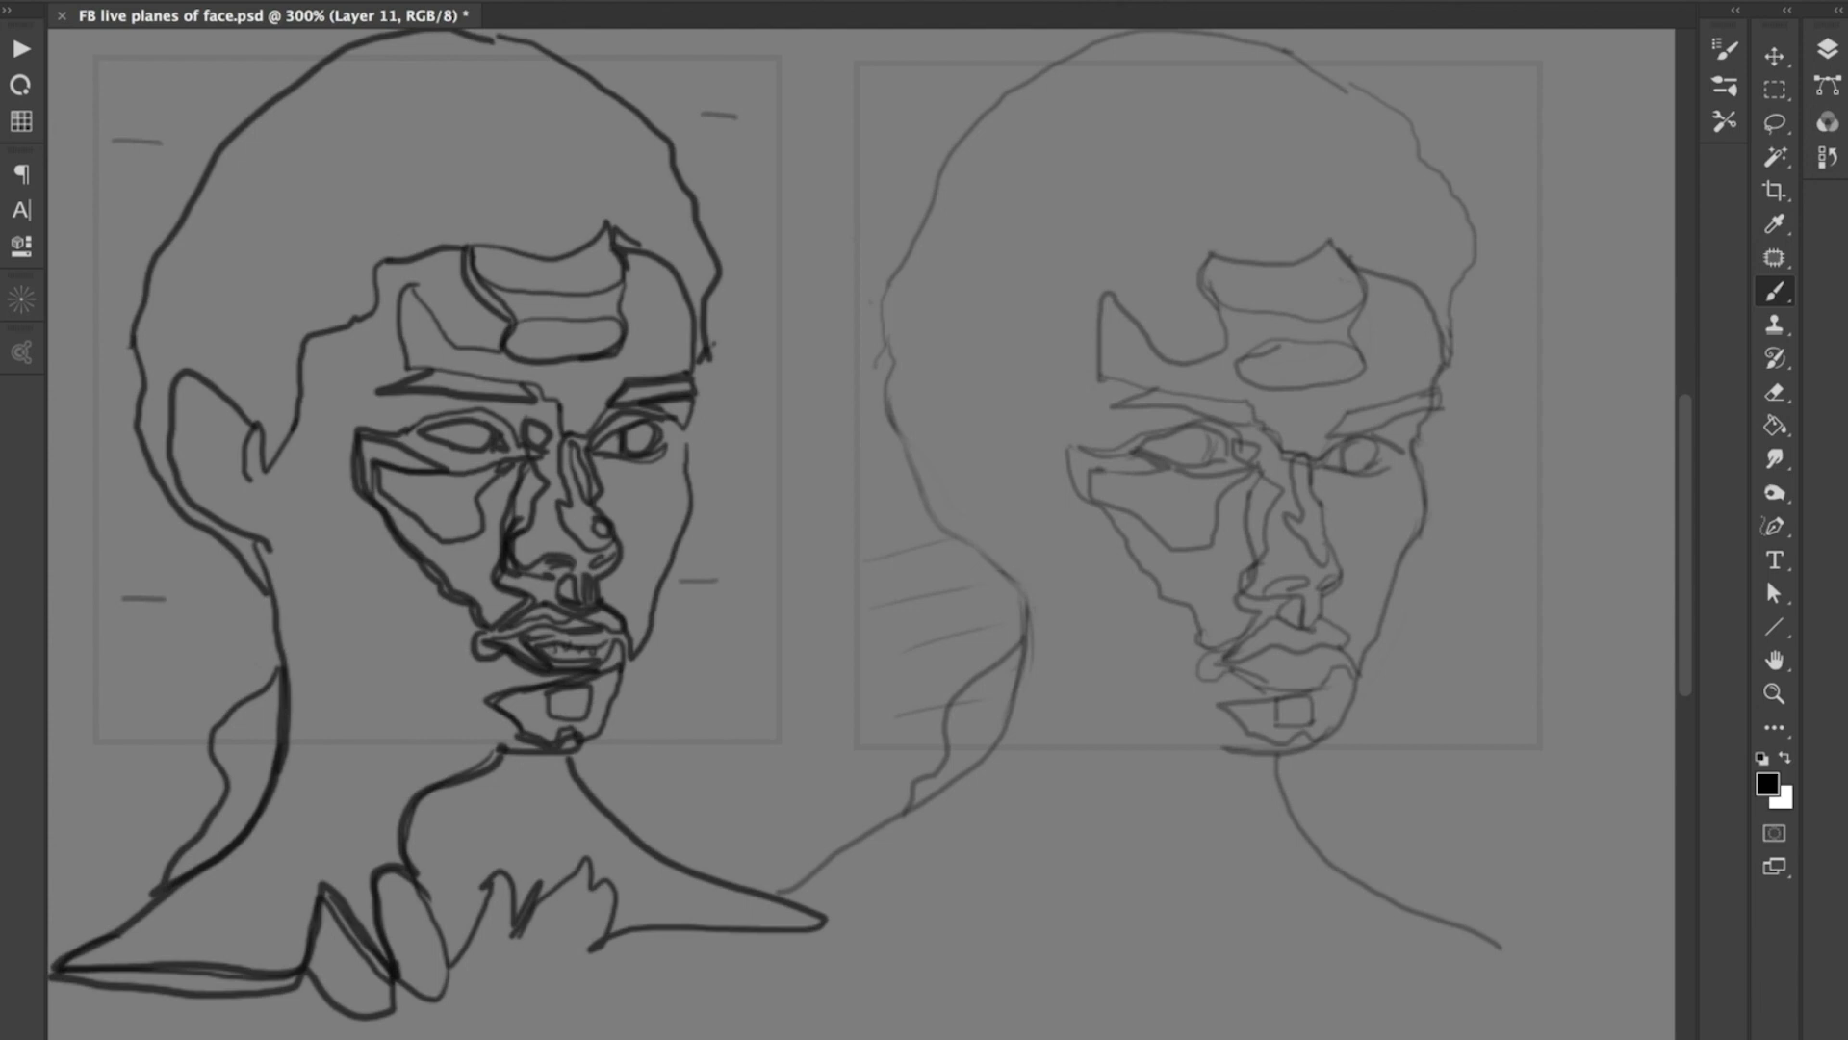
- Draw the hairline from the near temple to the forehead of the redrawn head and reshape the shadow shape on the forehead's near side
mouse_move(999, 568)
mouse_down()
mouse_move(926, 518)
mouse_move(905, 427)
mouse_up()
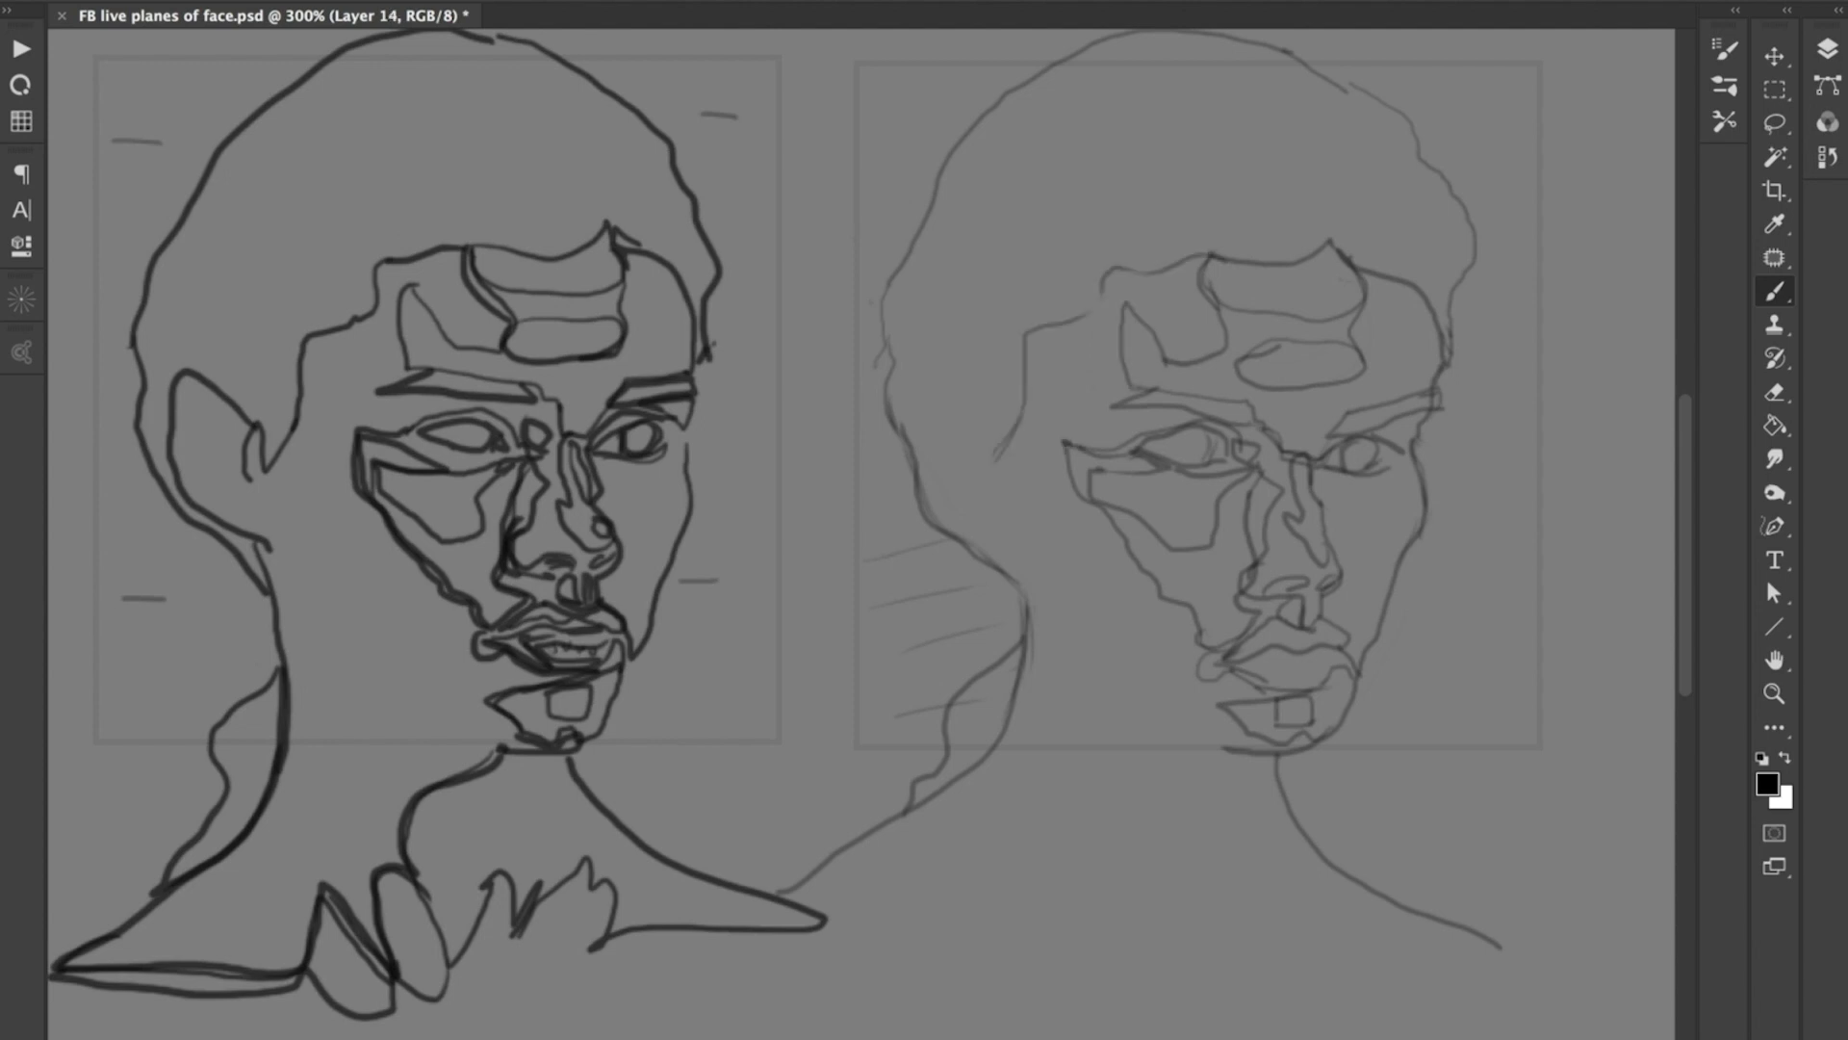
drag(1167, 369, 1216, 359)
drag(1238, 334, 1203, 263)
key(e)
drag(1222, 347, 1203, 372)
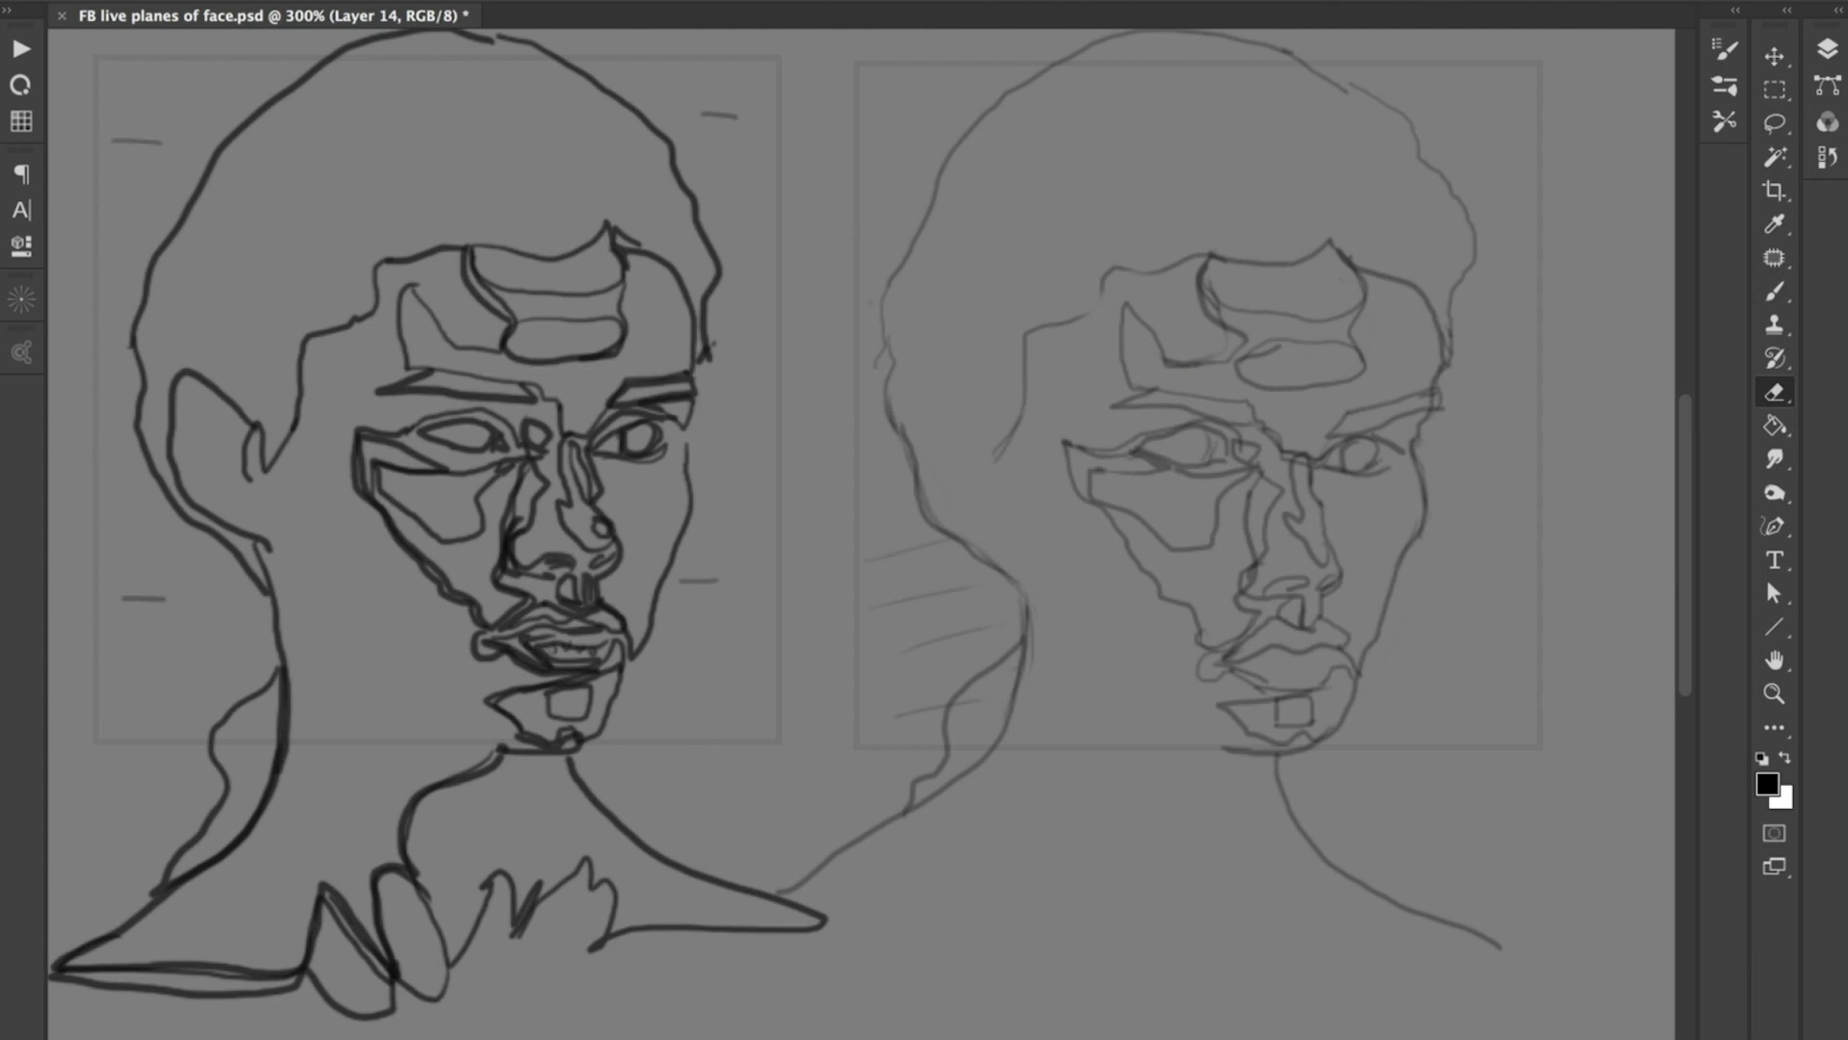
- Draw the ear of the redrawn head and link its lobe to the nape contour
key(b)
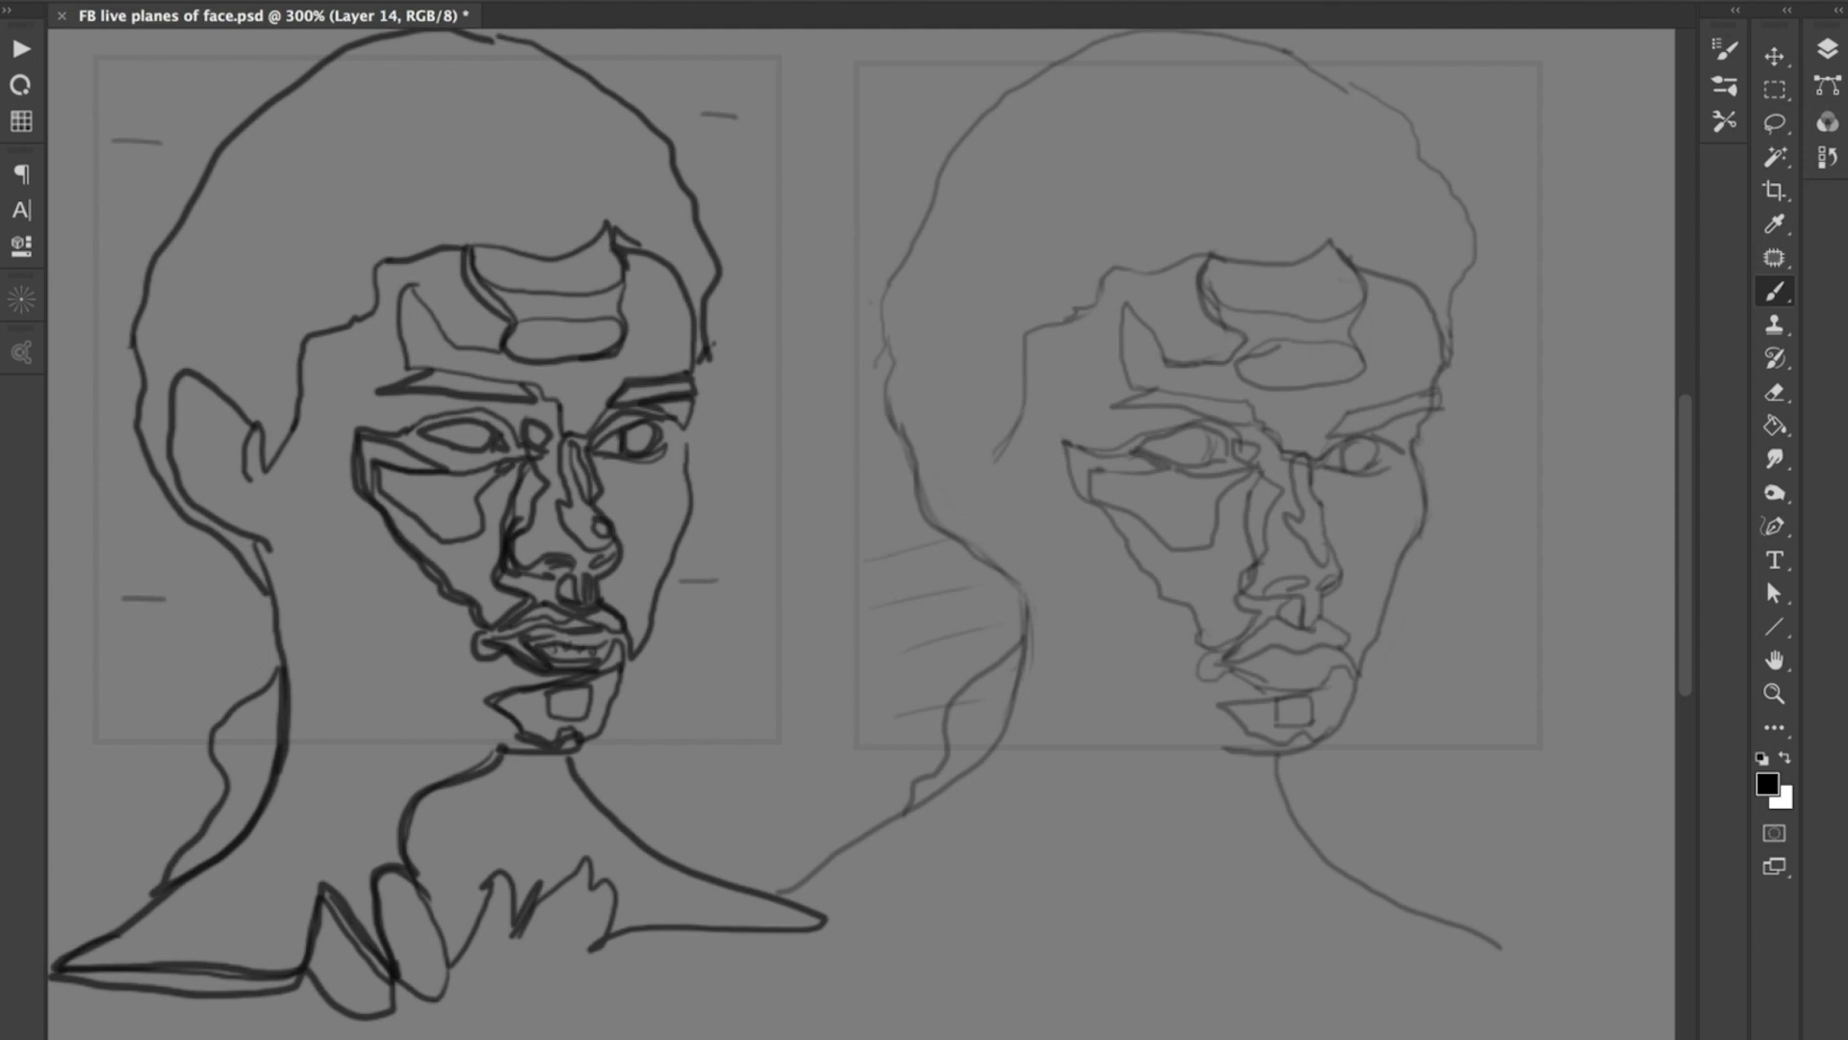
mouse_move(986, 469)
mouse_down()
mouse_move(980, 430)
mouse_move(922, 402)
mouse_move(908, 433)
mouse_up()
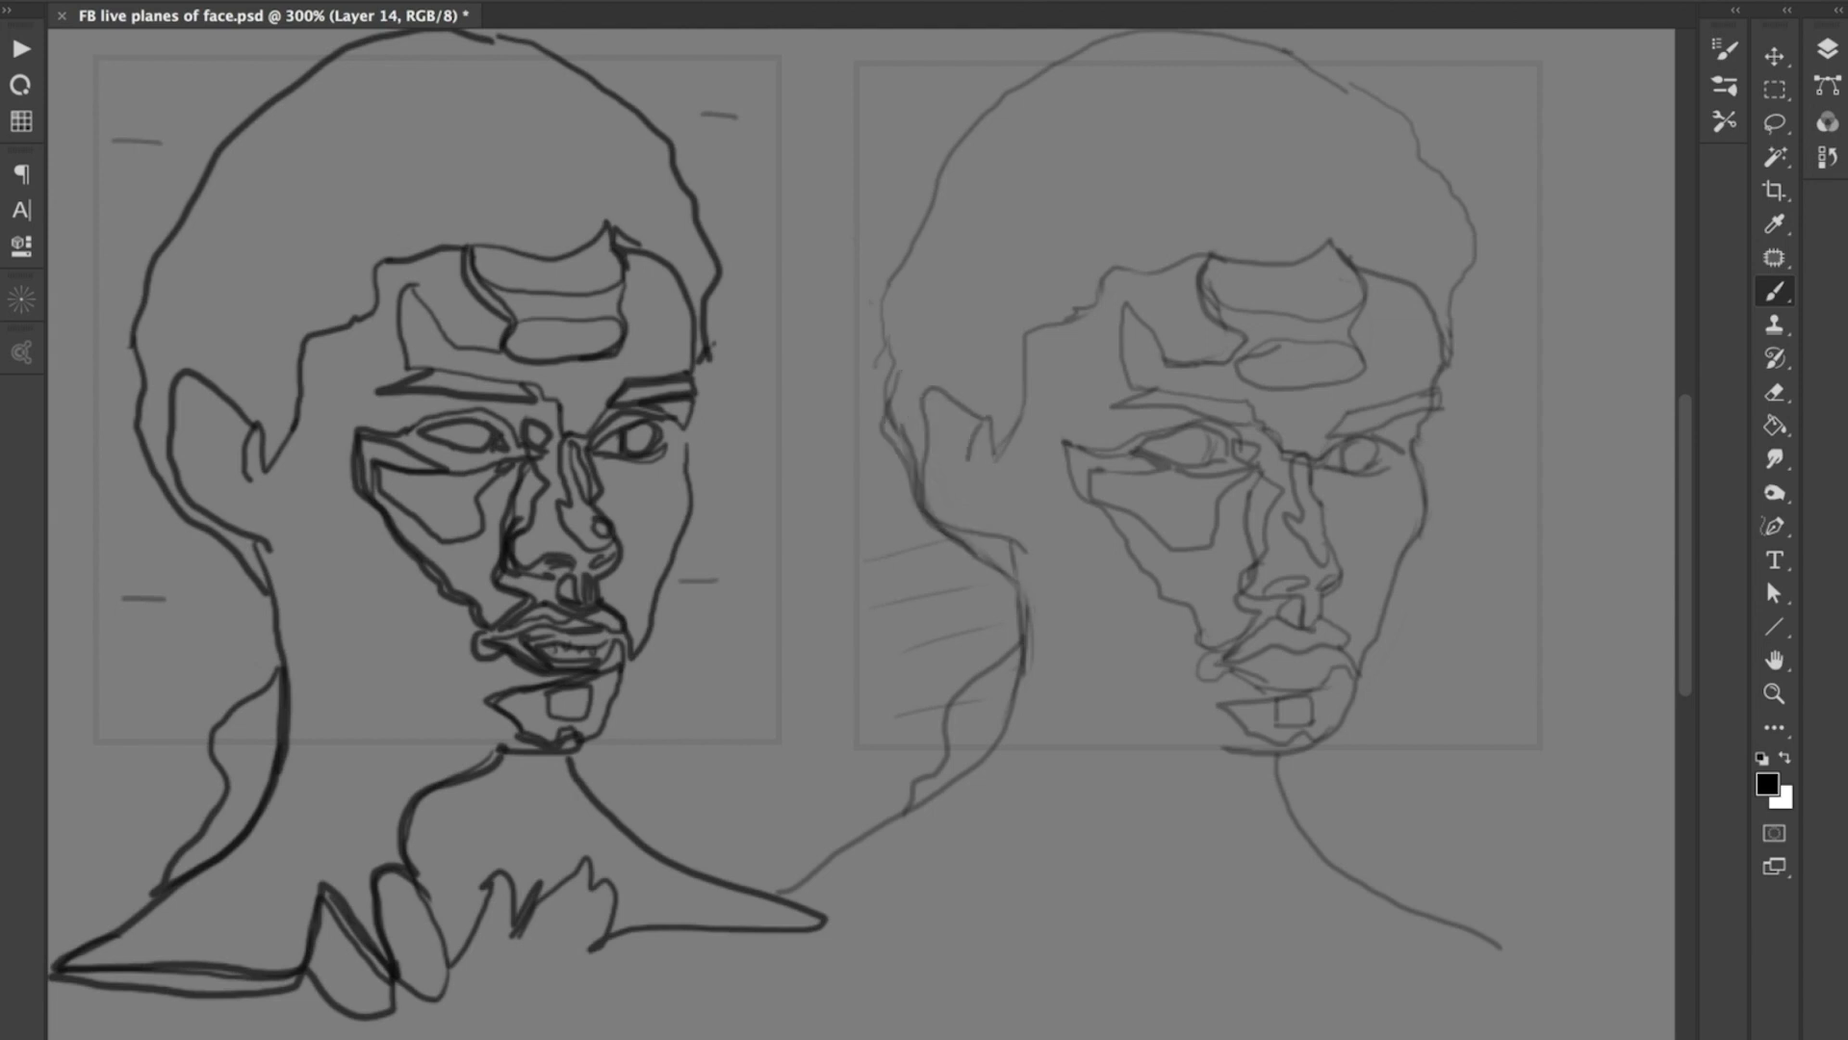
key(super+minus)
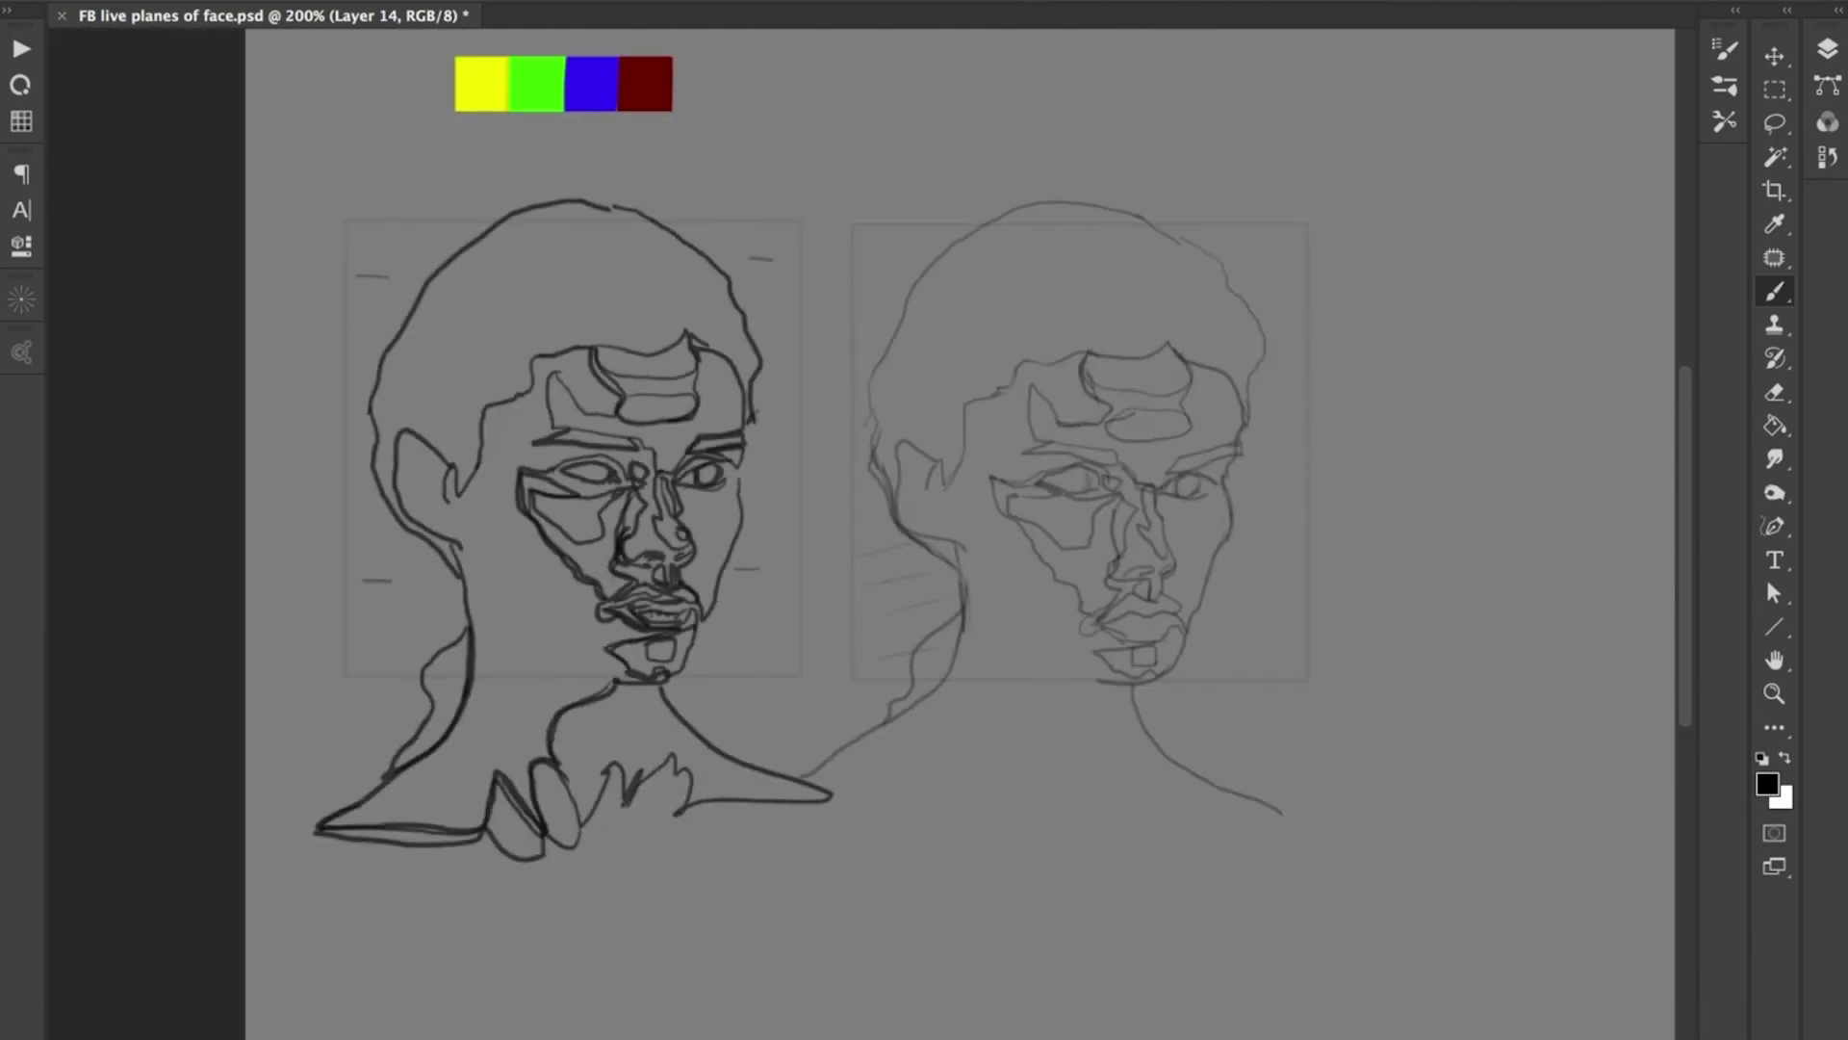
drag(924, 520, 905, 503)
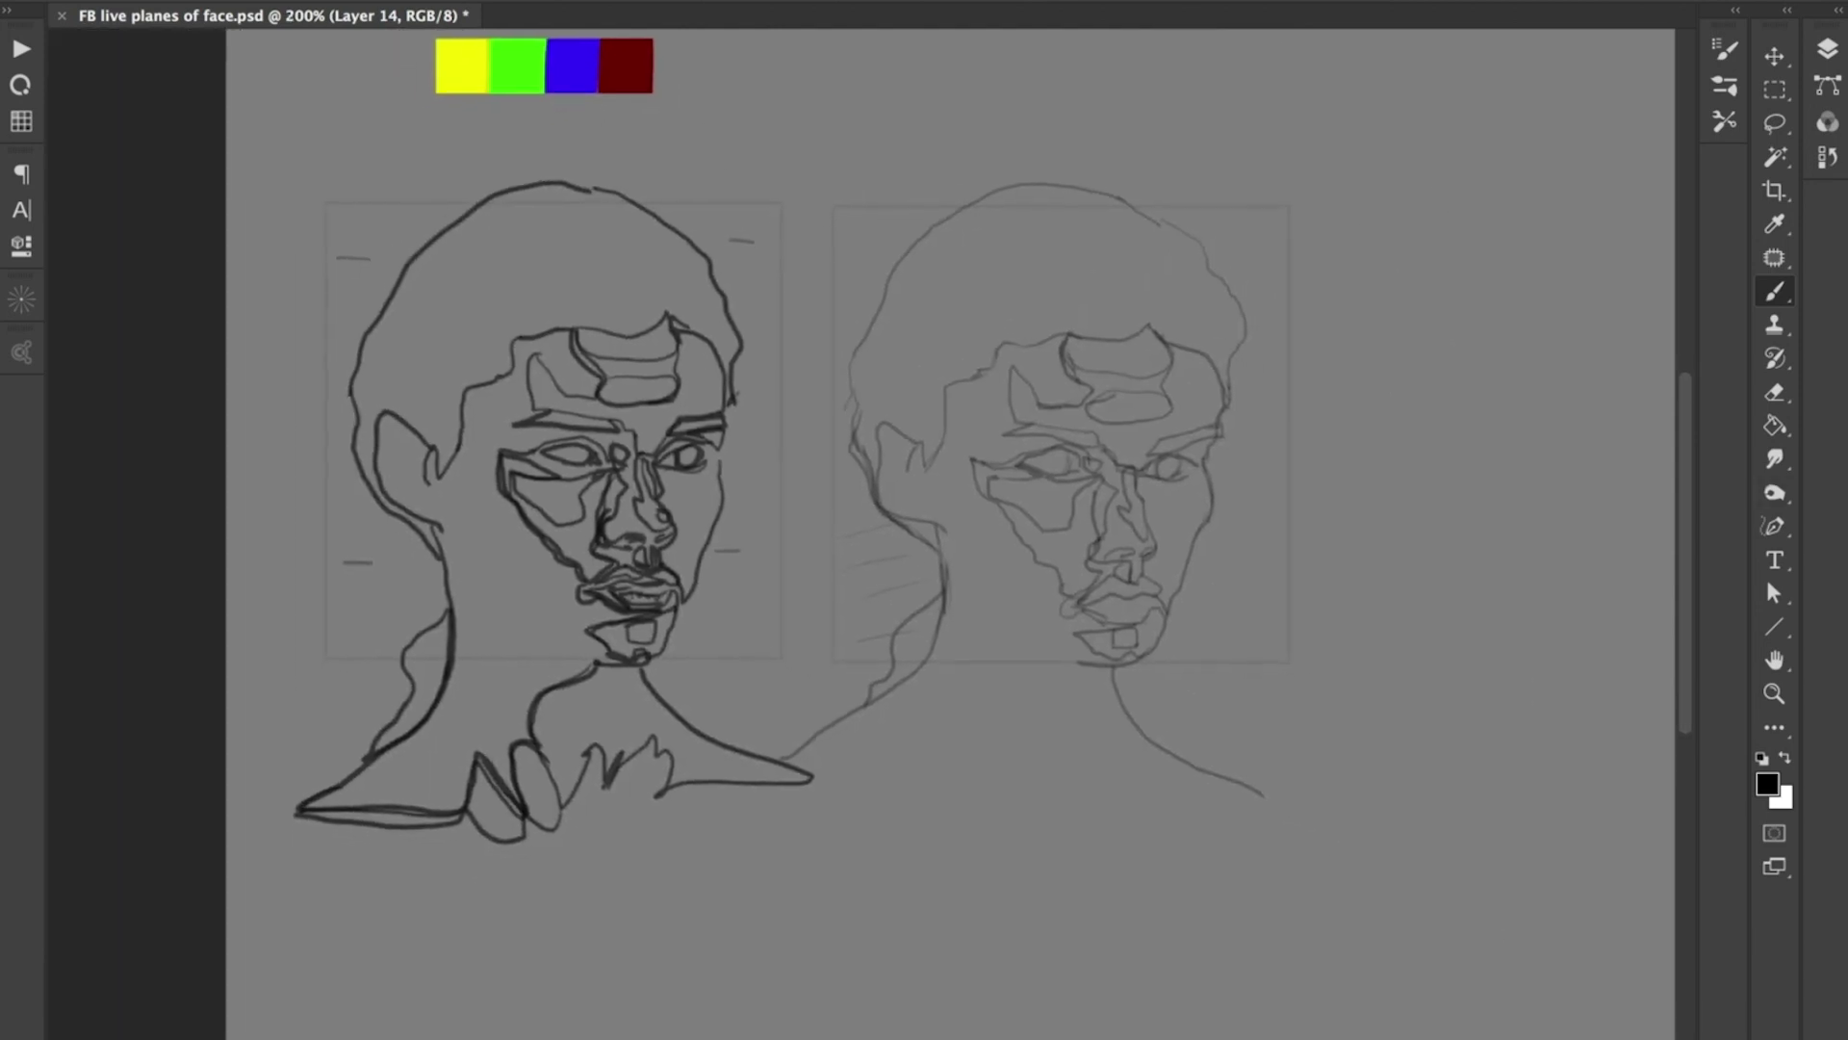
key(super+plus)
key(super+minus)
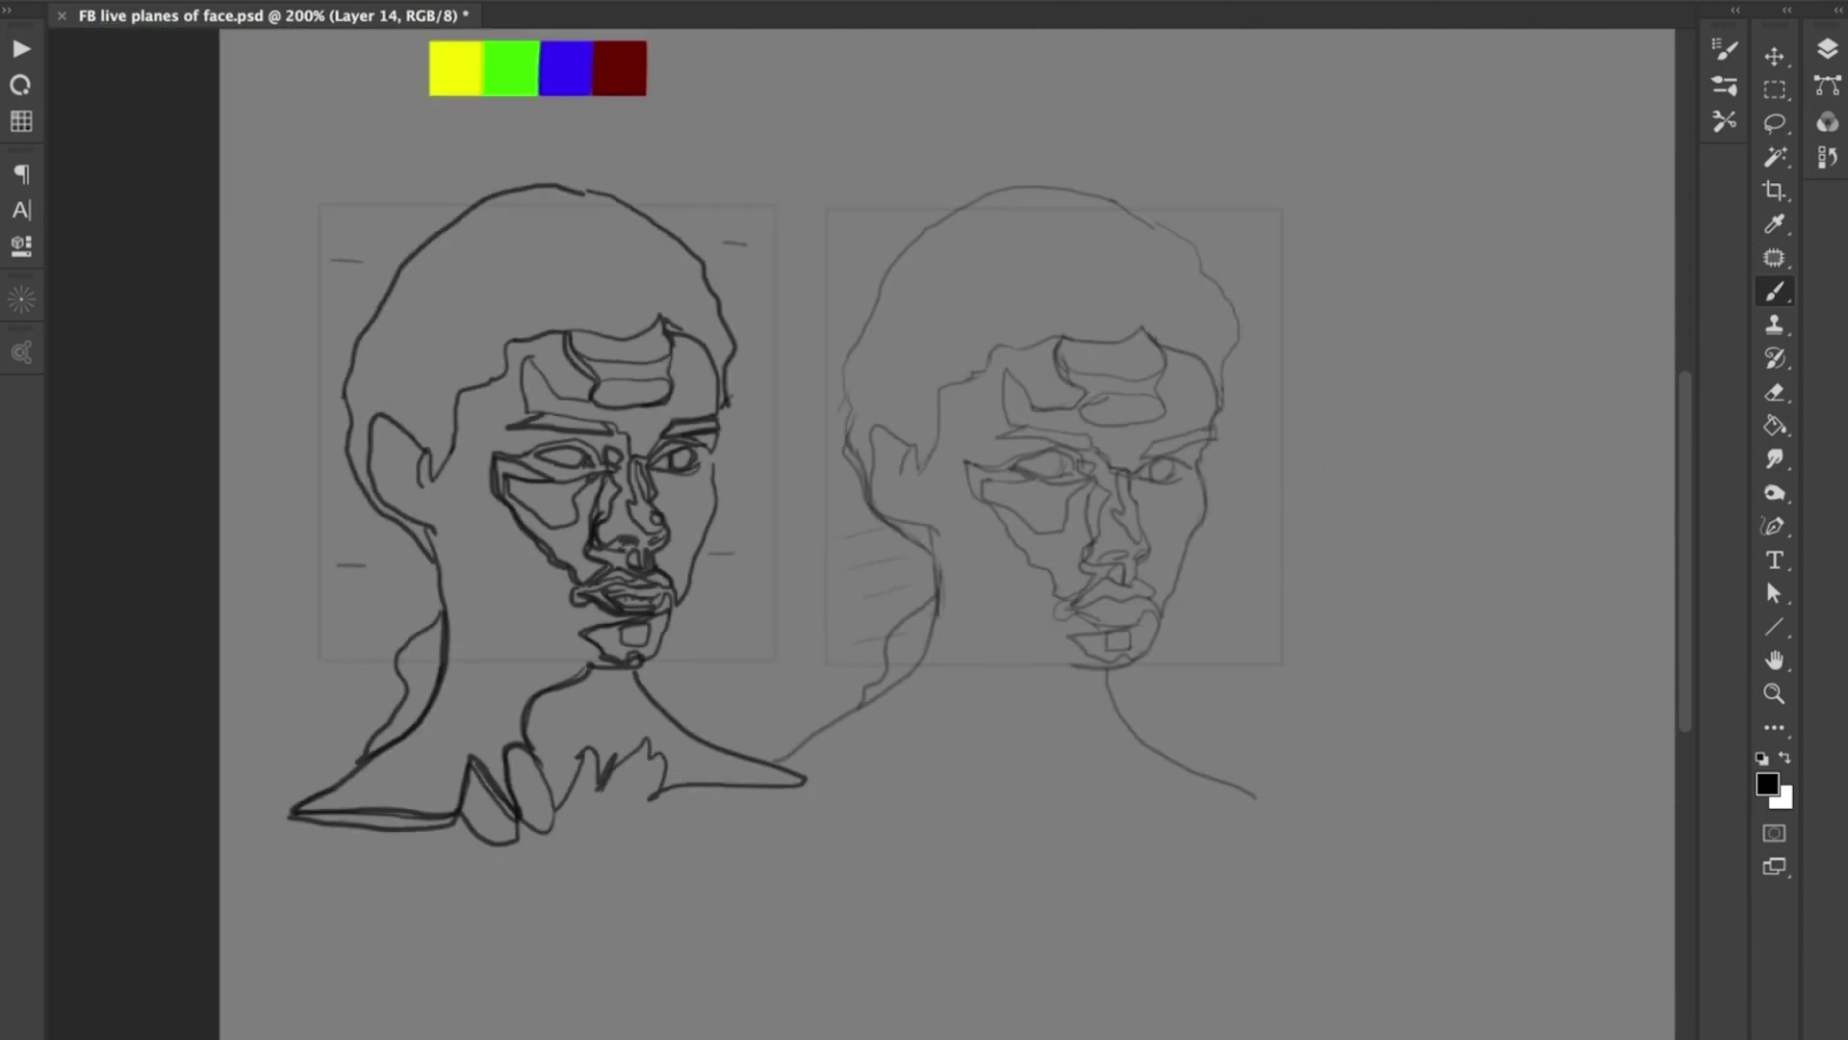
- Show the portrait photo in place of the outlined reference by hiding Layer 11, with the redrawn head's lines moved onto Layer 14
key(F7)
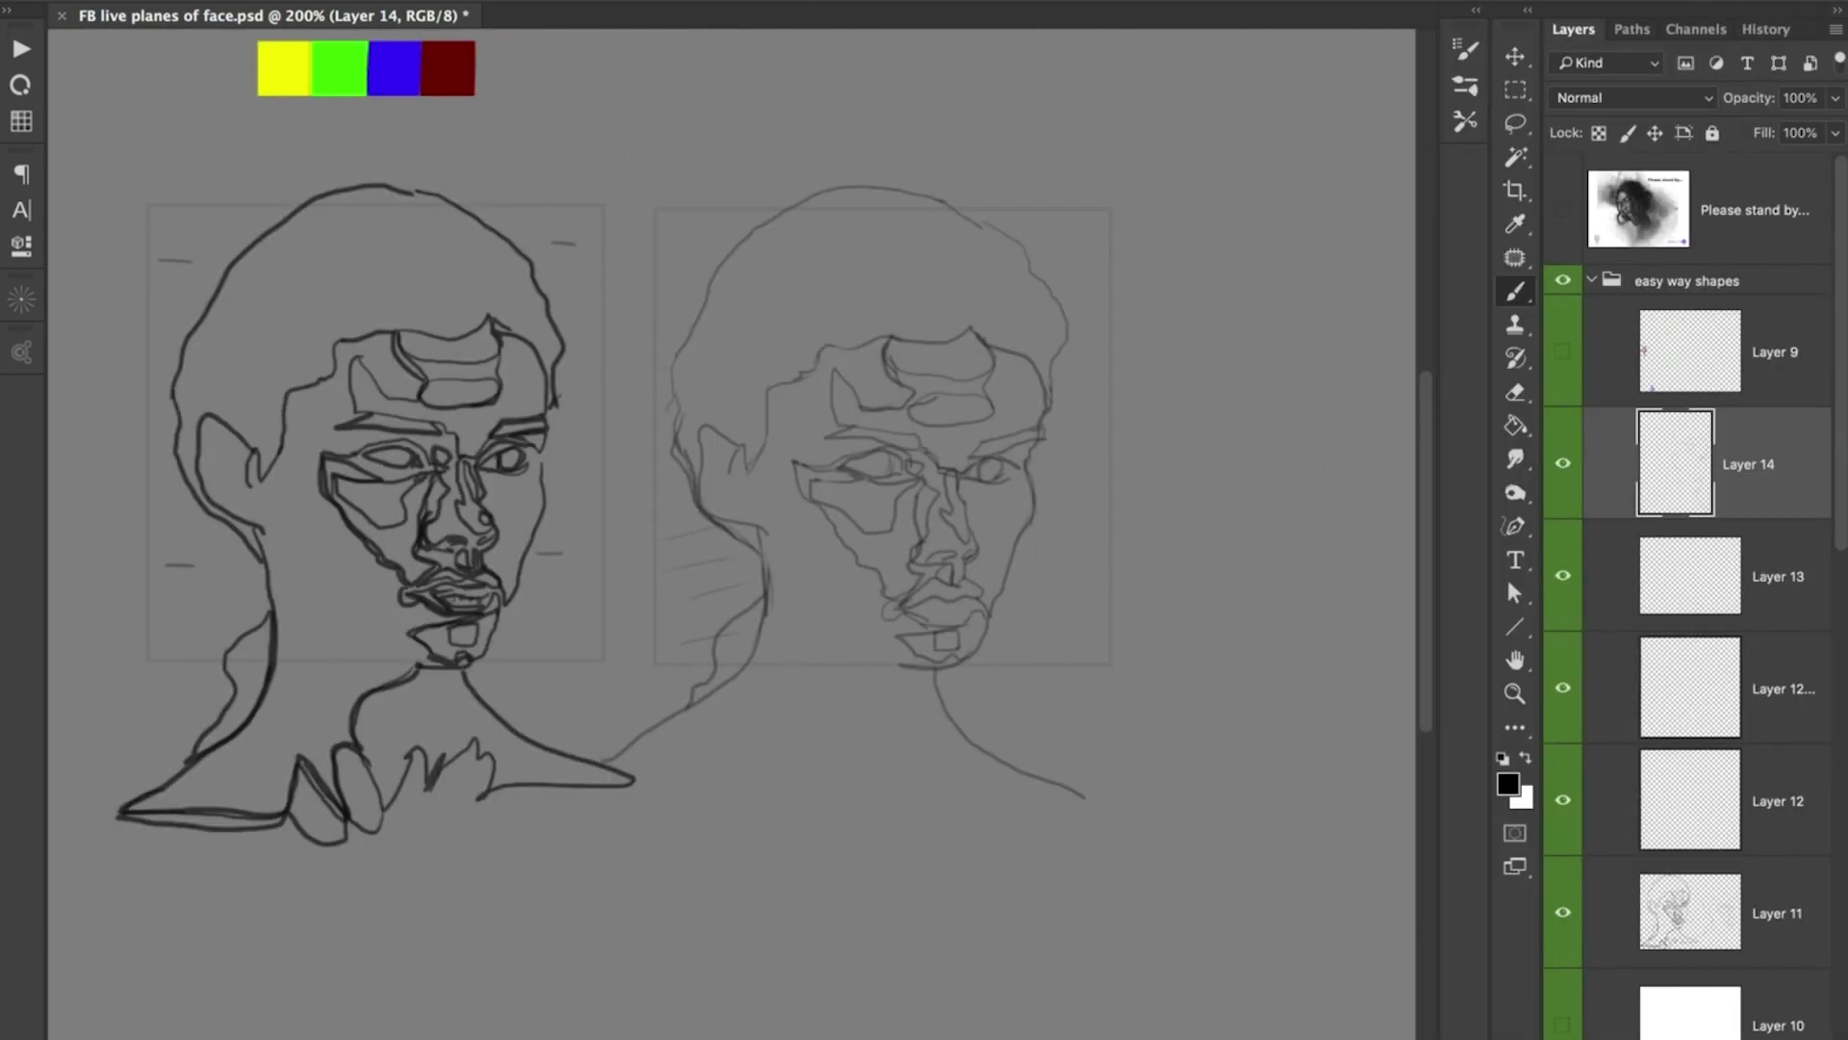
scroll(1694, 578, down, 4)
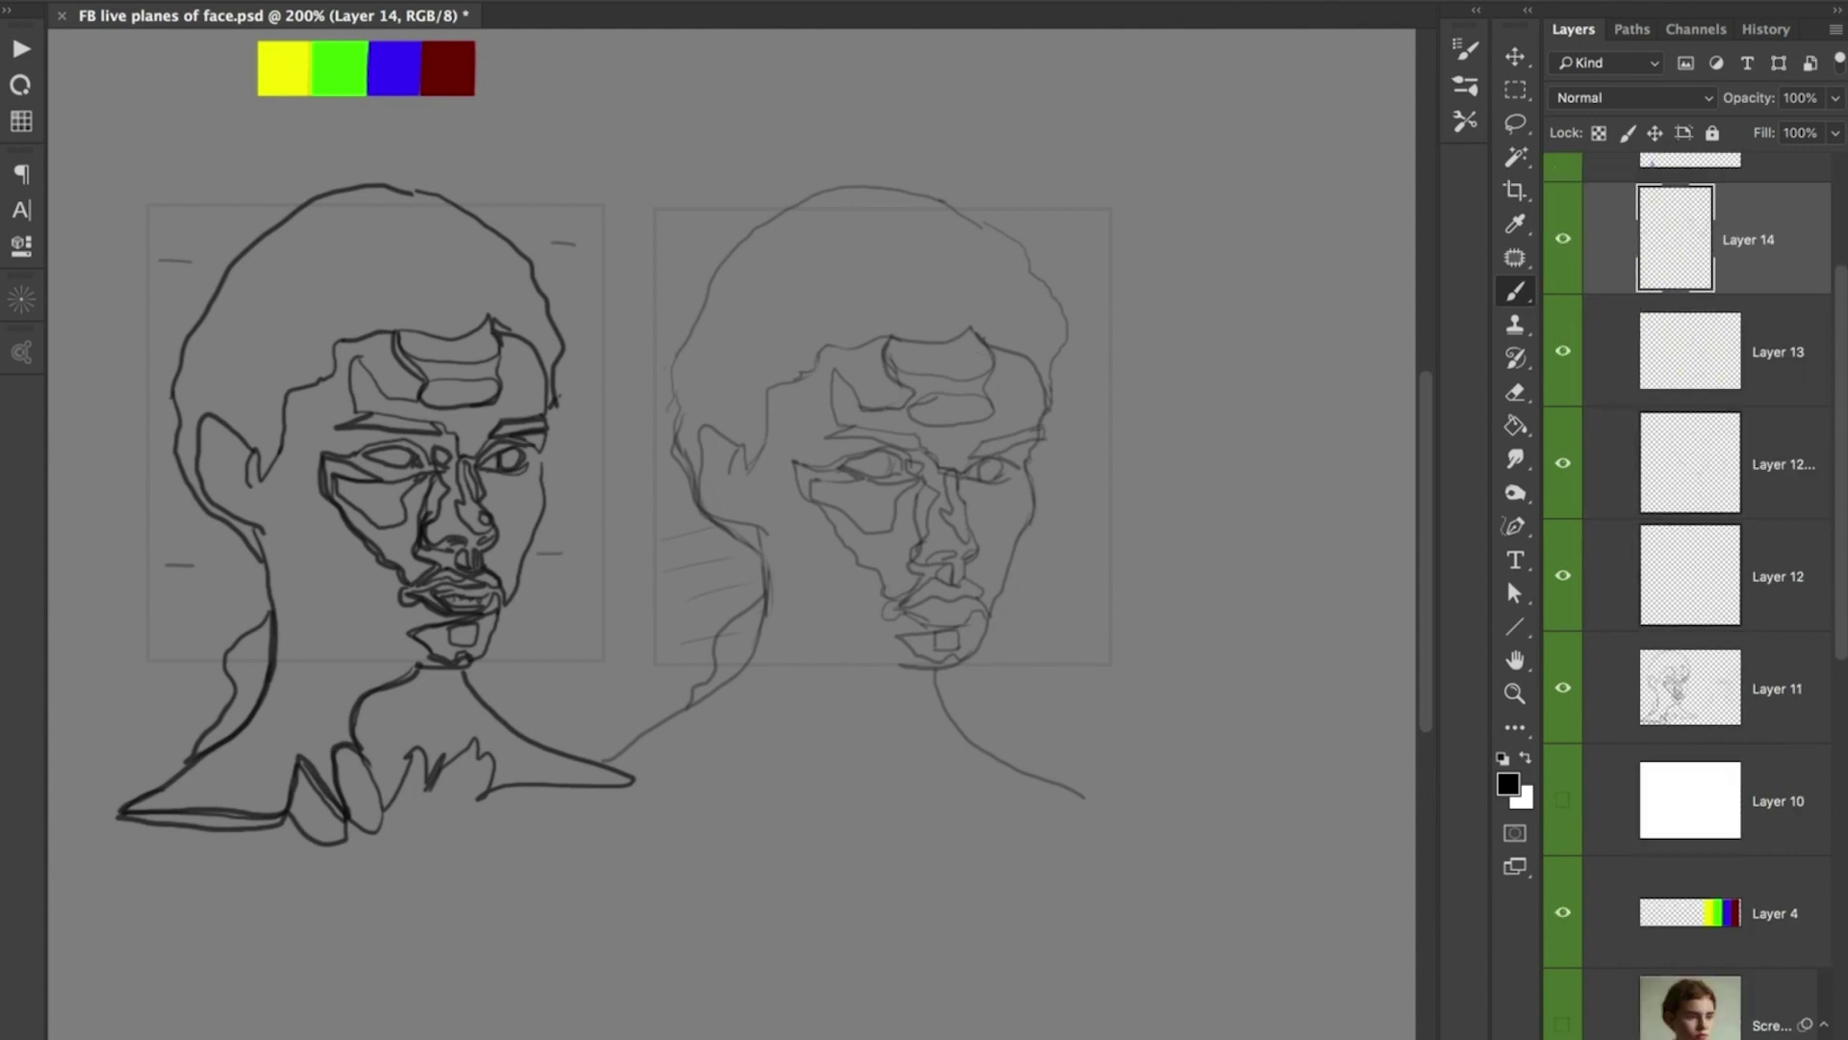
click(1563, 1024)
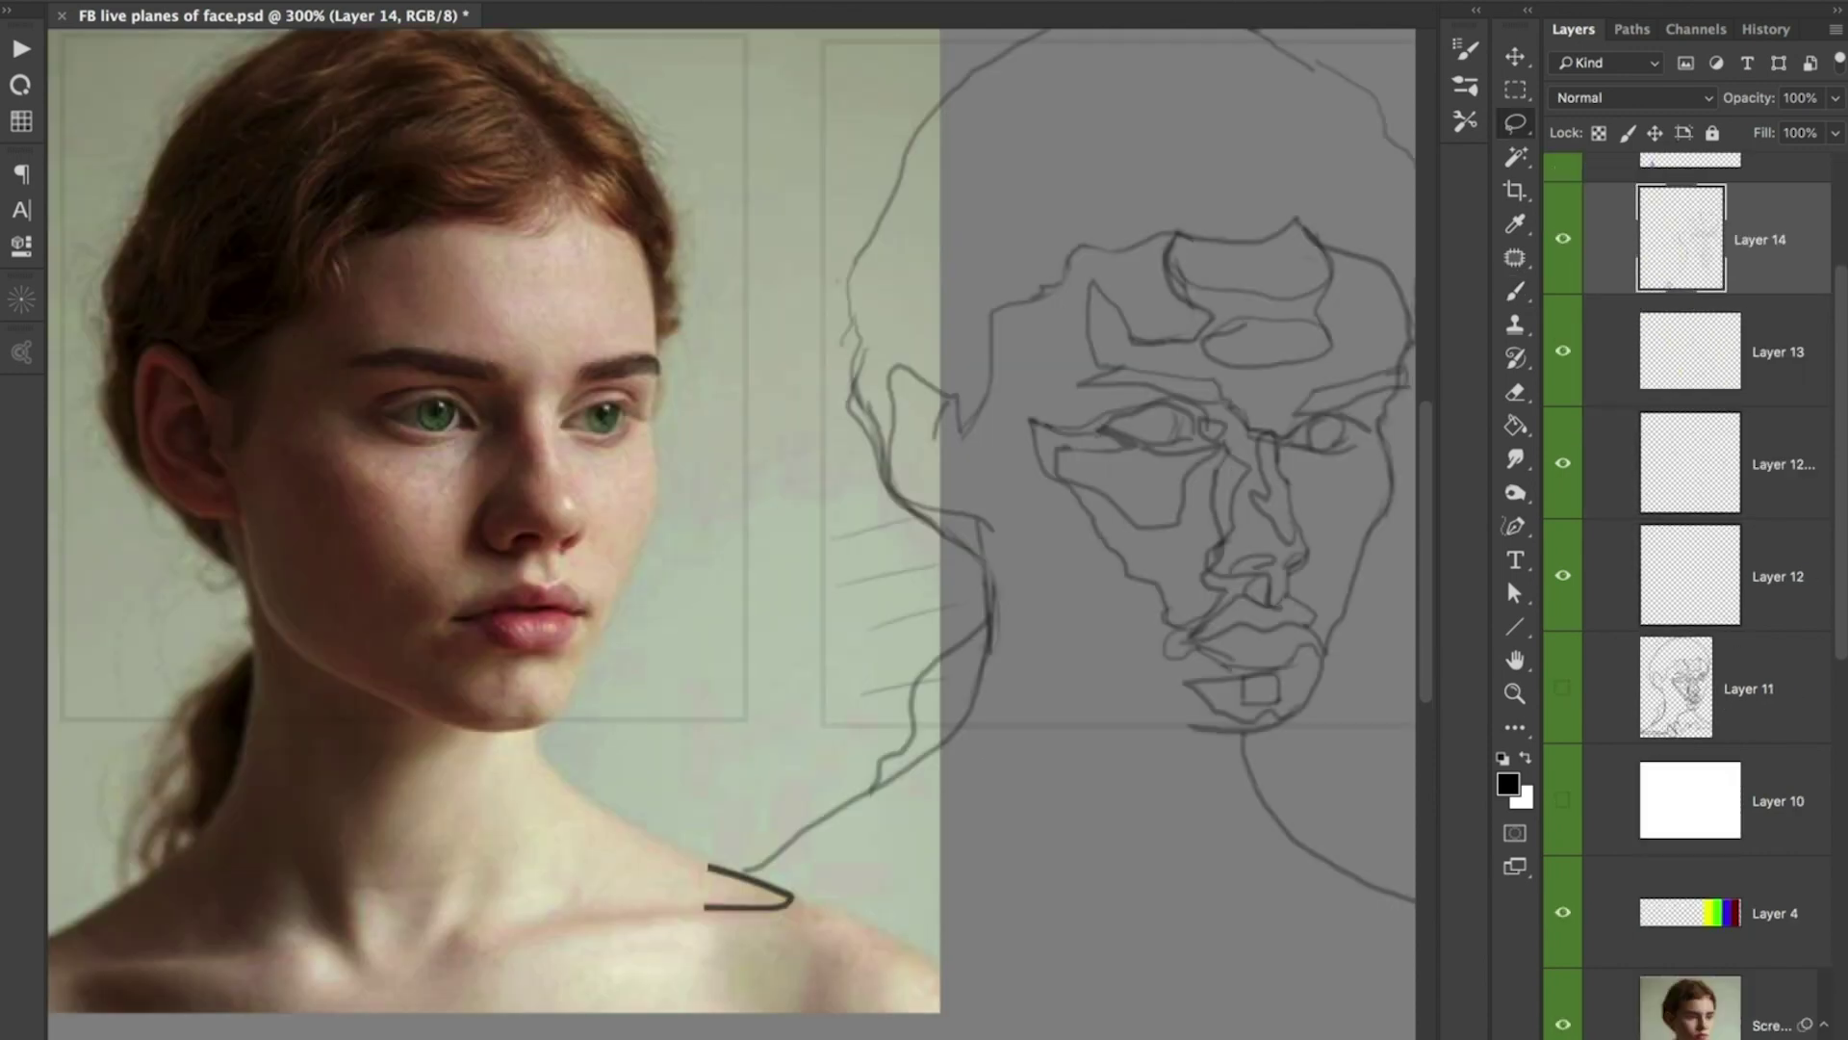
key(F7)
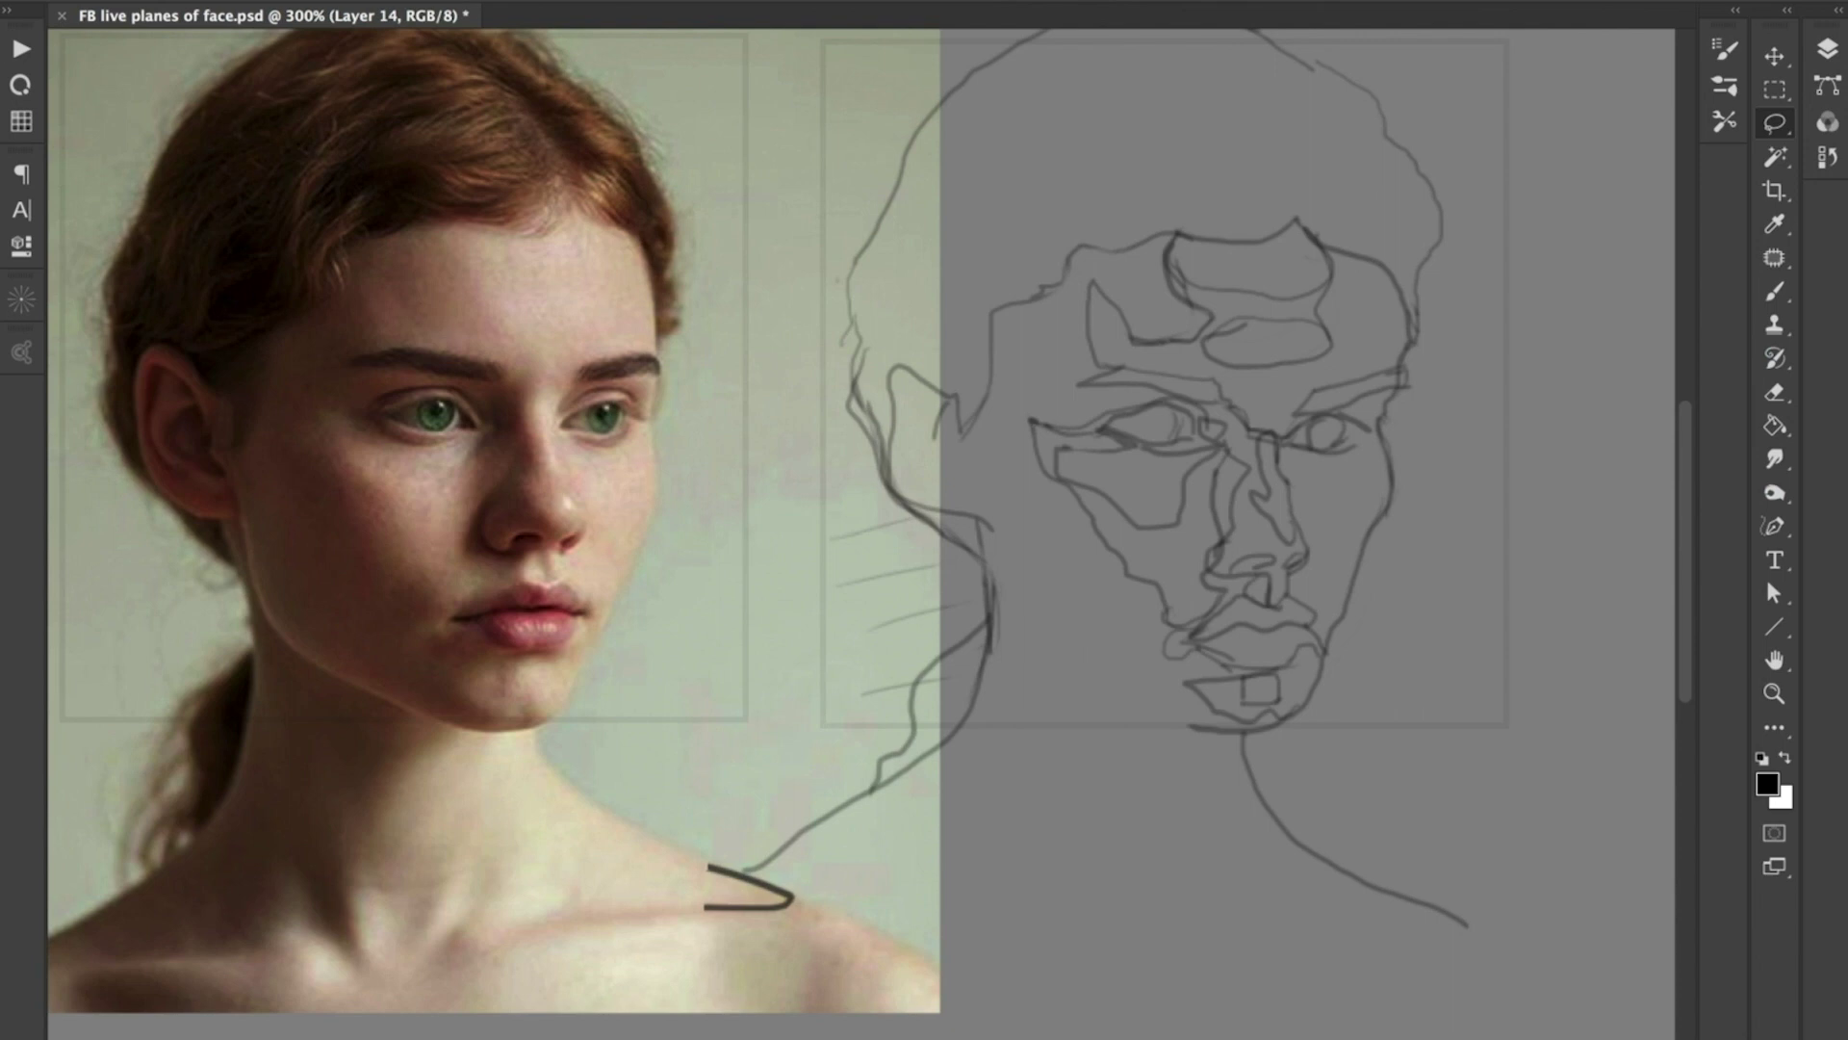
drag(861, 534, 890, 591)
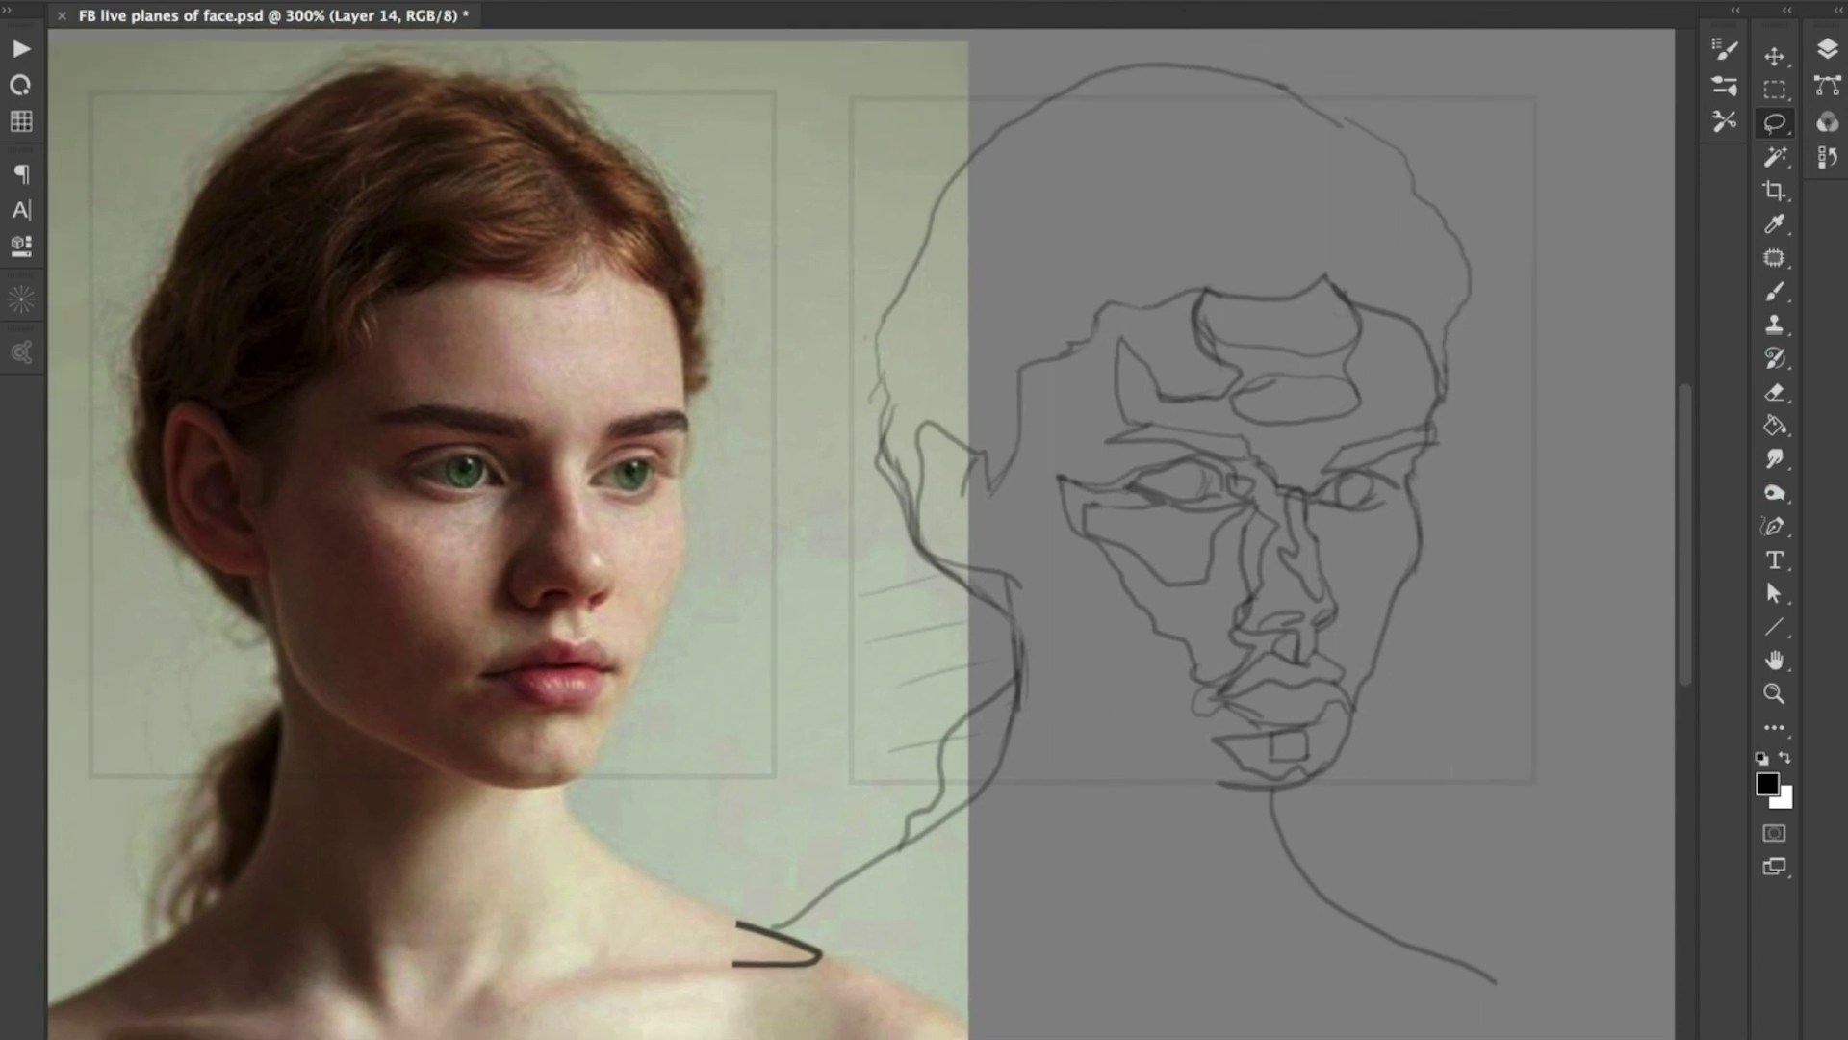
- Try parallel hatching lines inside the shadow shape on the near side of the redrawn forehead and undo them
key(b)
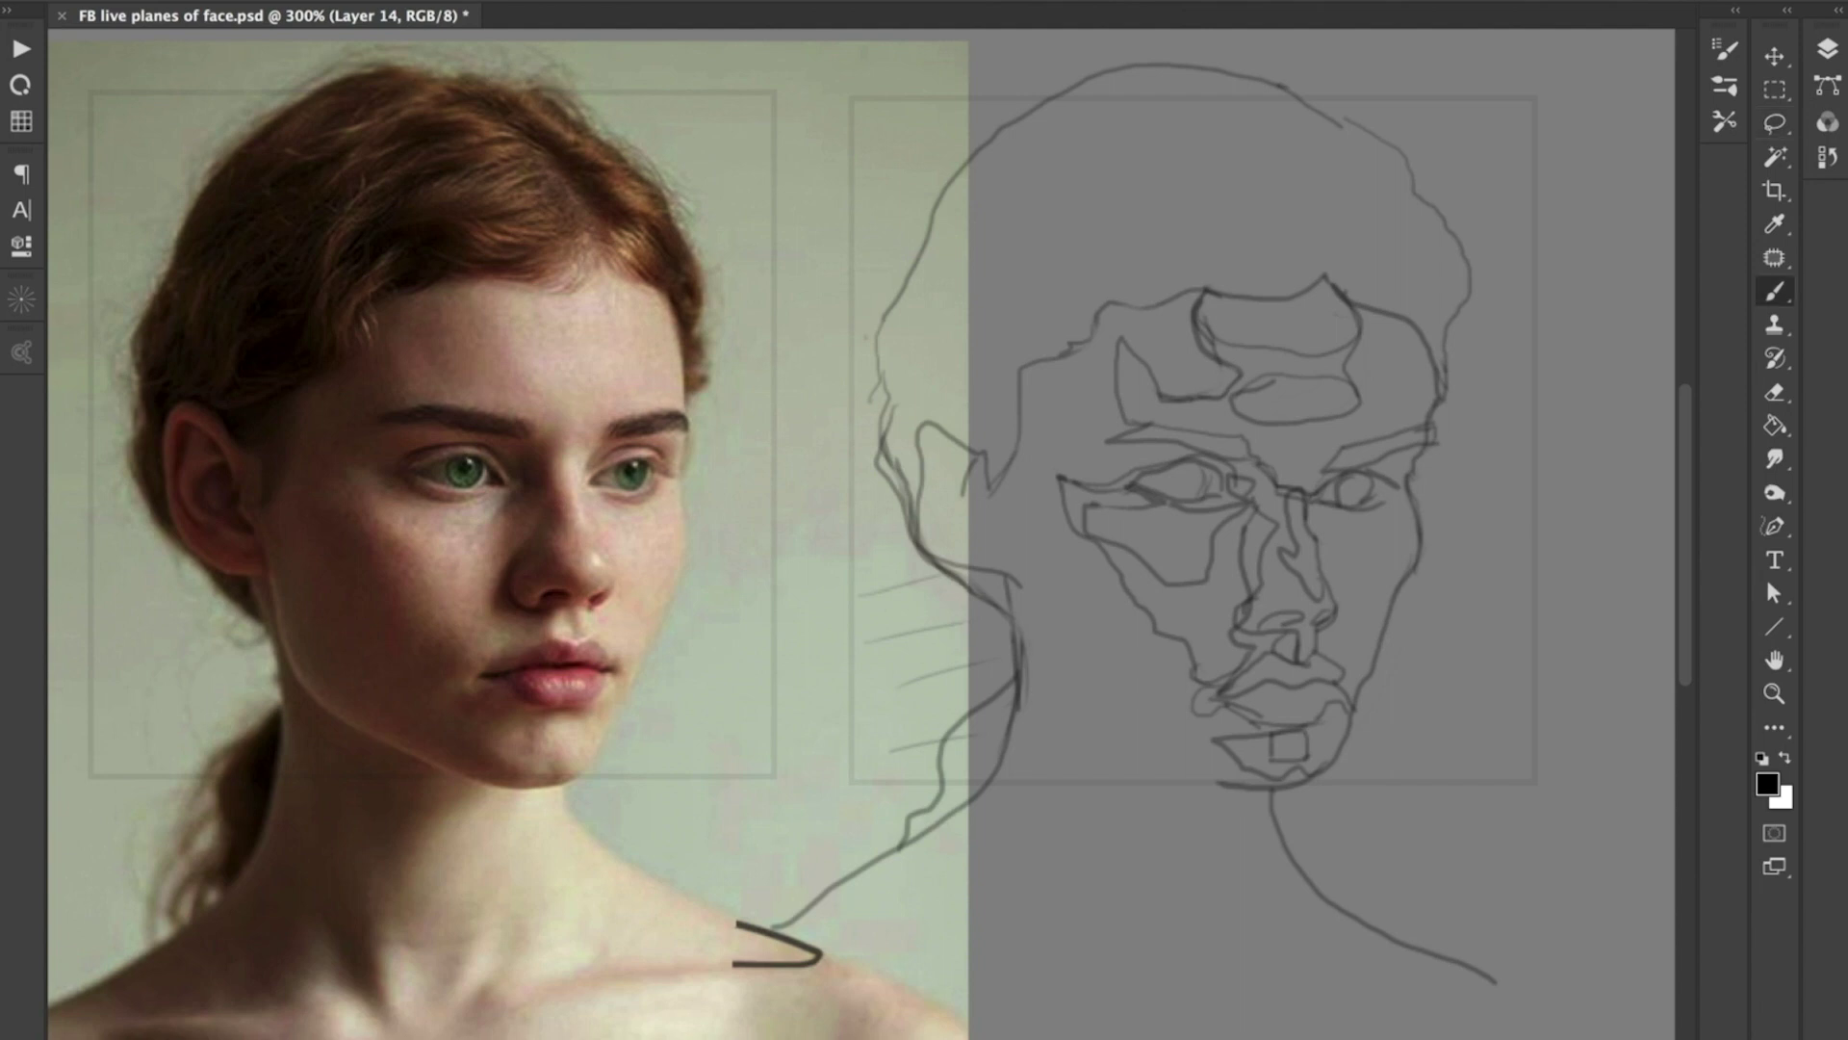
drag(1220, 452, 1230, 451)
mouse_move(1096, 336)
mouse_down()
mouse_move(1197, 310)
mouse_move(1239, 384)
mouse_up()
key(ctrl+z)
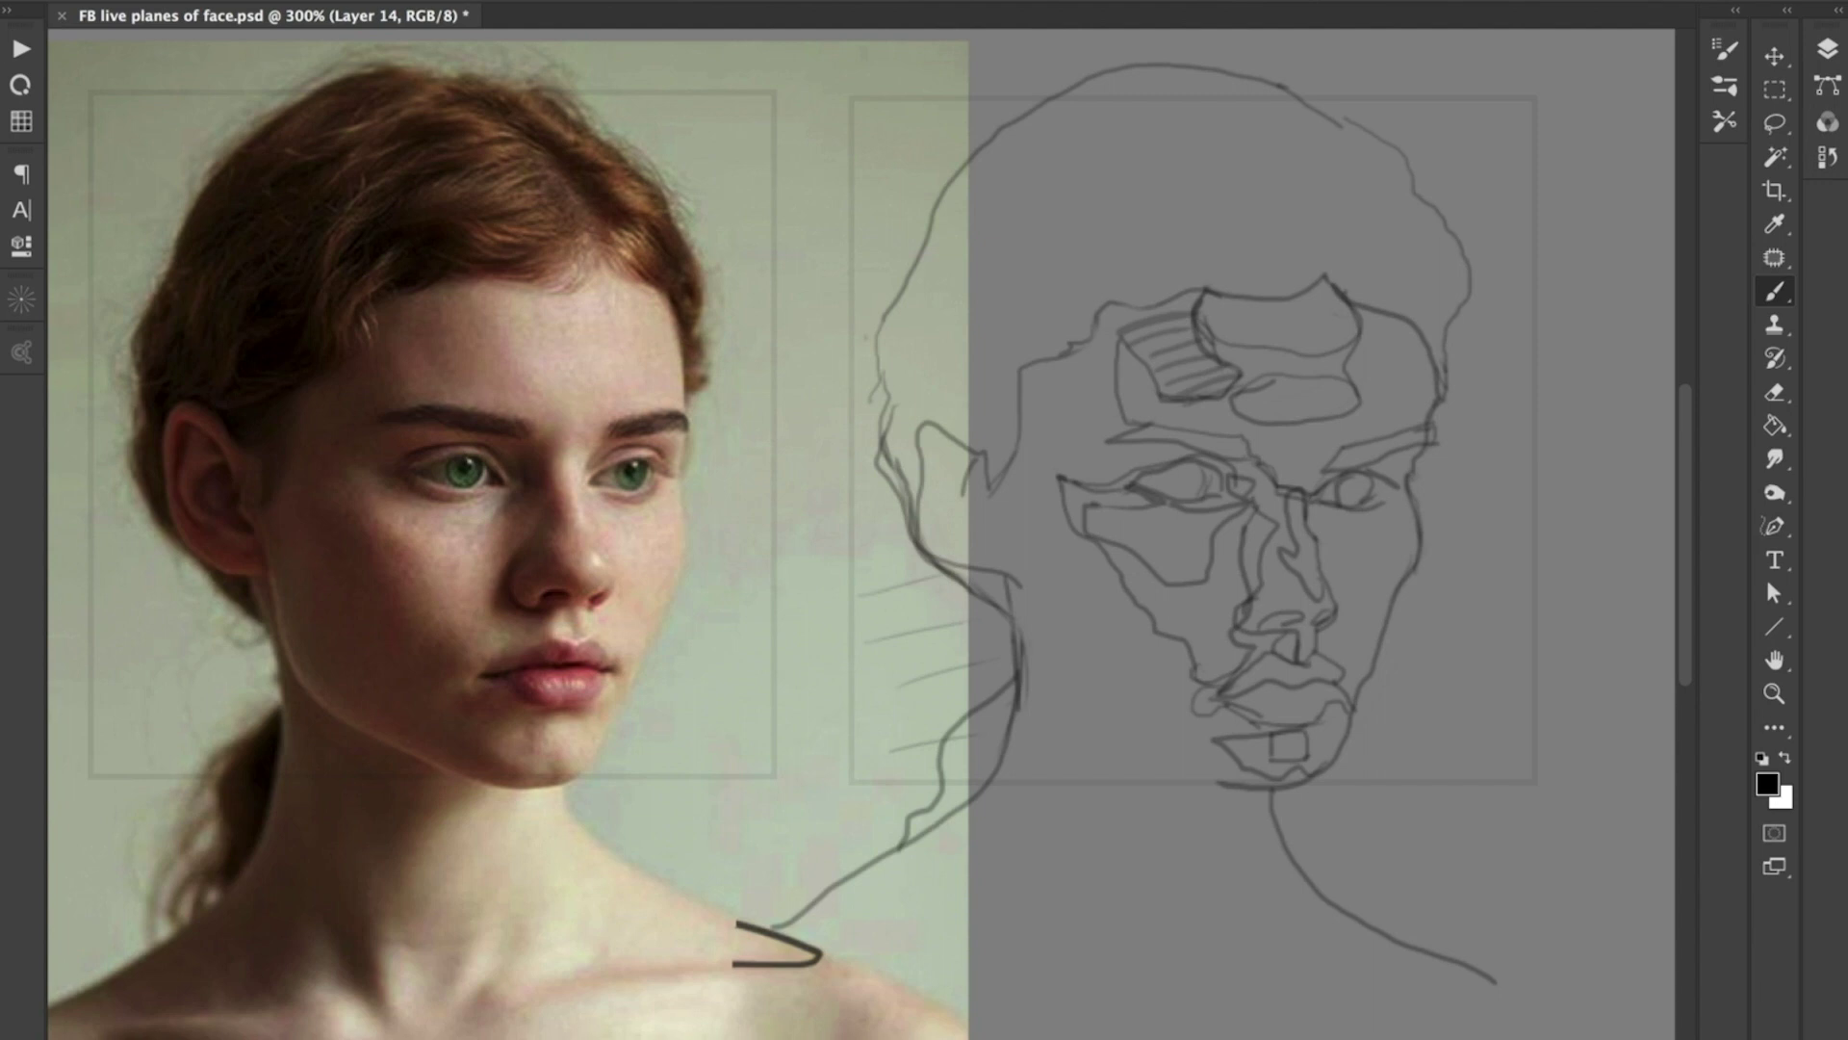
drag(1126, 332, 1230, 390)
key(ctrl+z)
key(ctrl+z)
key(ctrl+z)
key(ctrl+z)
key(ctrl+z)
key(ctrl+z)
key(ctrl+z)
key(ctrl+z)
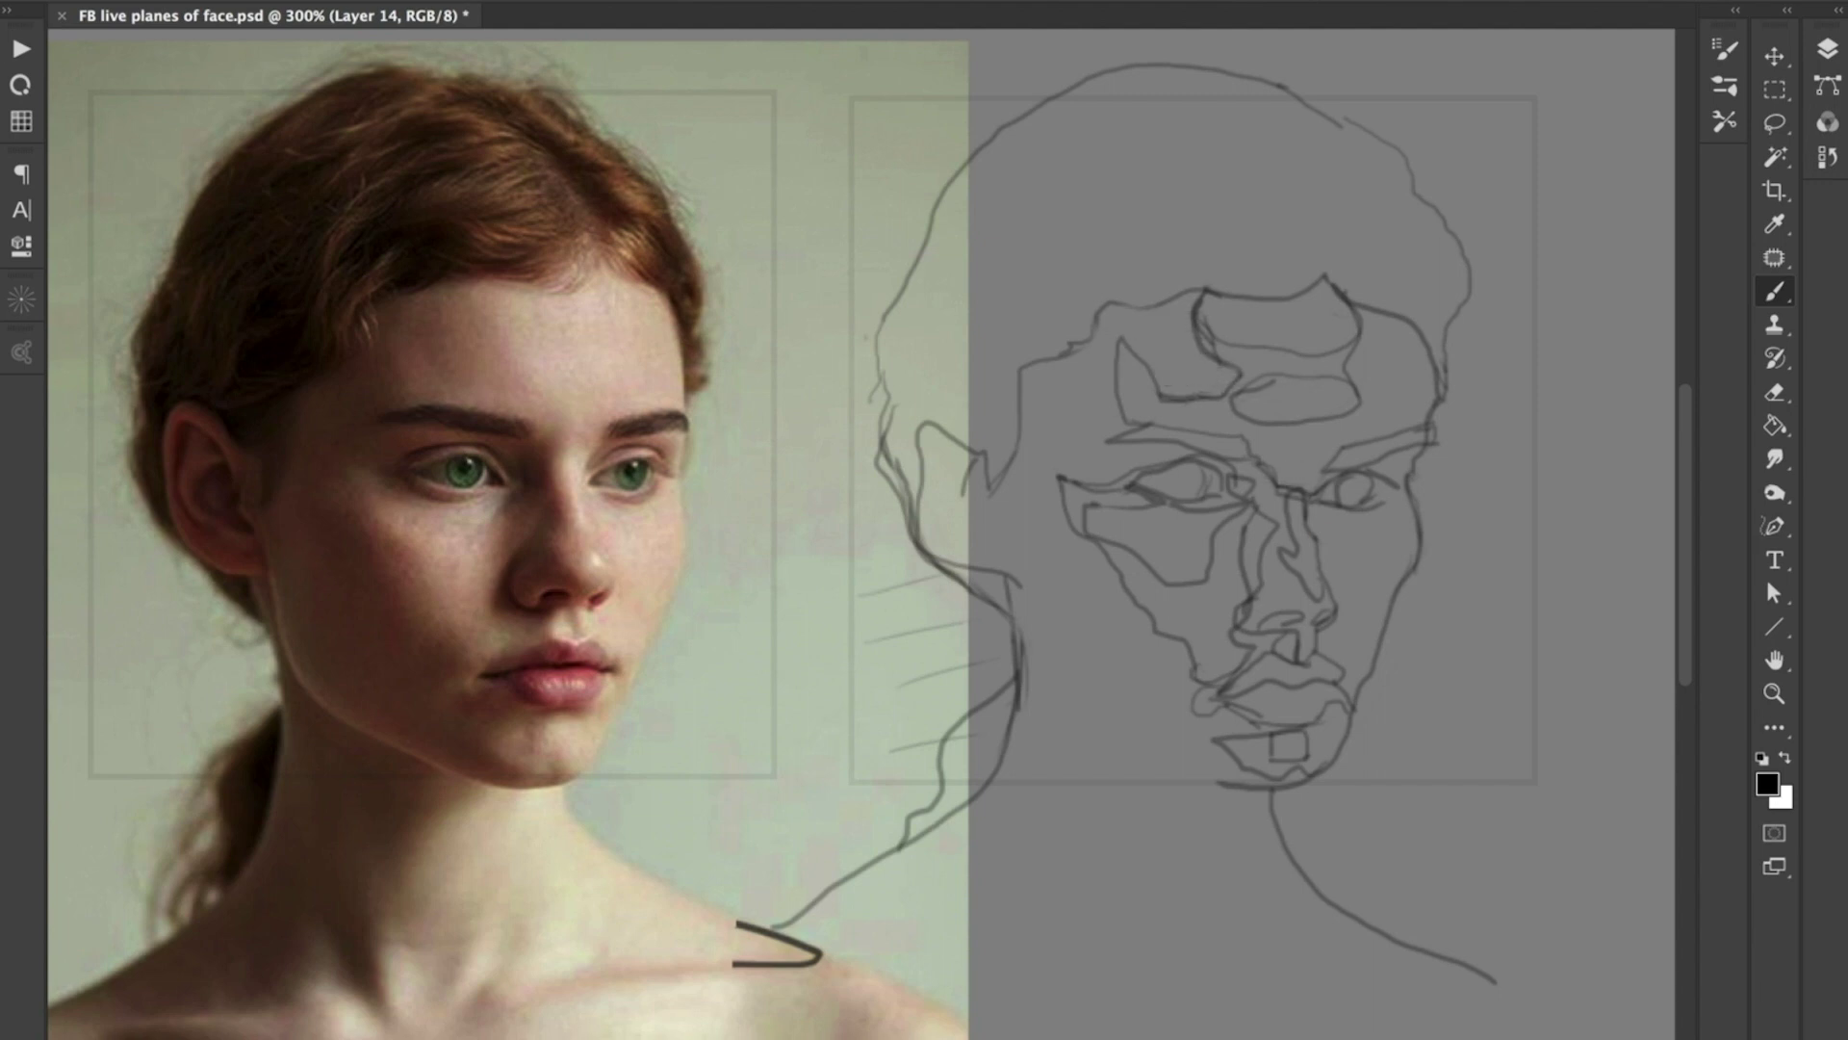
- On a new layer, paint soft grey shadows on the forehead, around the far eye, beside the nose and on the chin
mouse_move(1121, 313)
mouse_down()
mouse_move(1272, 409)
mouse_move(1350, 397)
mouse_up()
key(ctrl+shift+alt+n)
click(21, 121)
click(21, 84)
key(ctrl+z)
drag(1272, 467, 1401, 476)
drag(1285, 570, 1303, 599)
drag(1317, 749, 1281, 768)
drag(1236, 524, 1223, 586)
drag(1232, 638, 1240, 656)
- Add a layer beneath the line drawing and paint light highlights in the two forehead shapes and above the near brow
click(1777, 758)
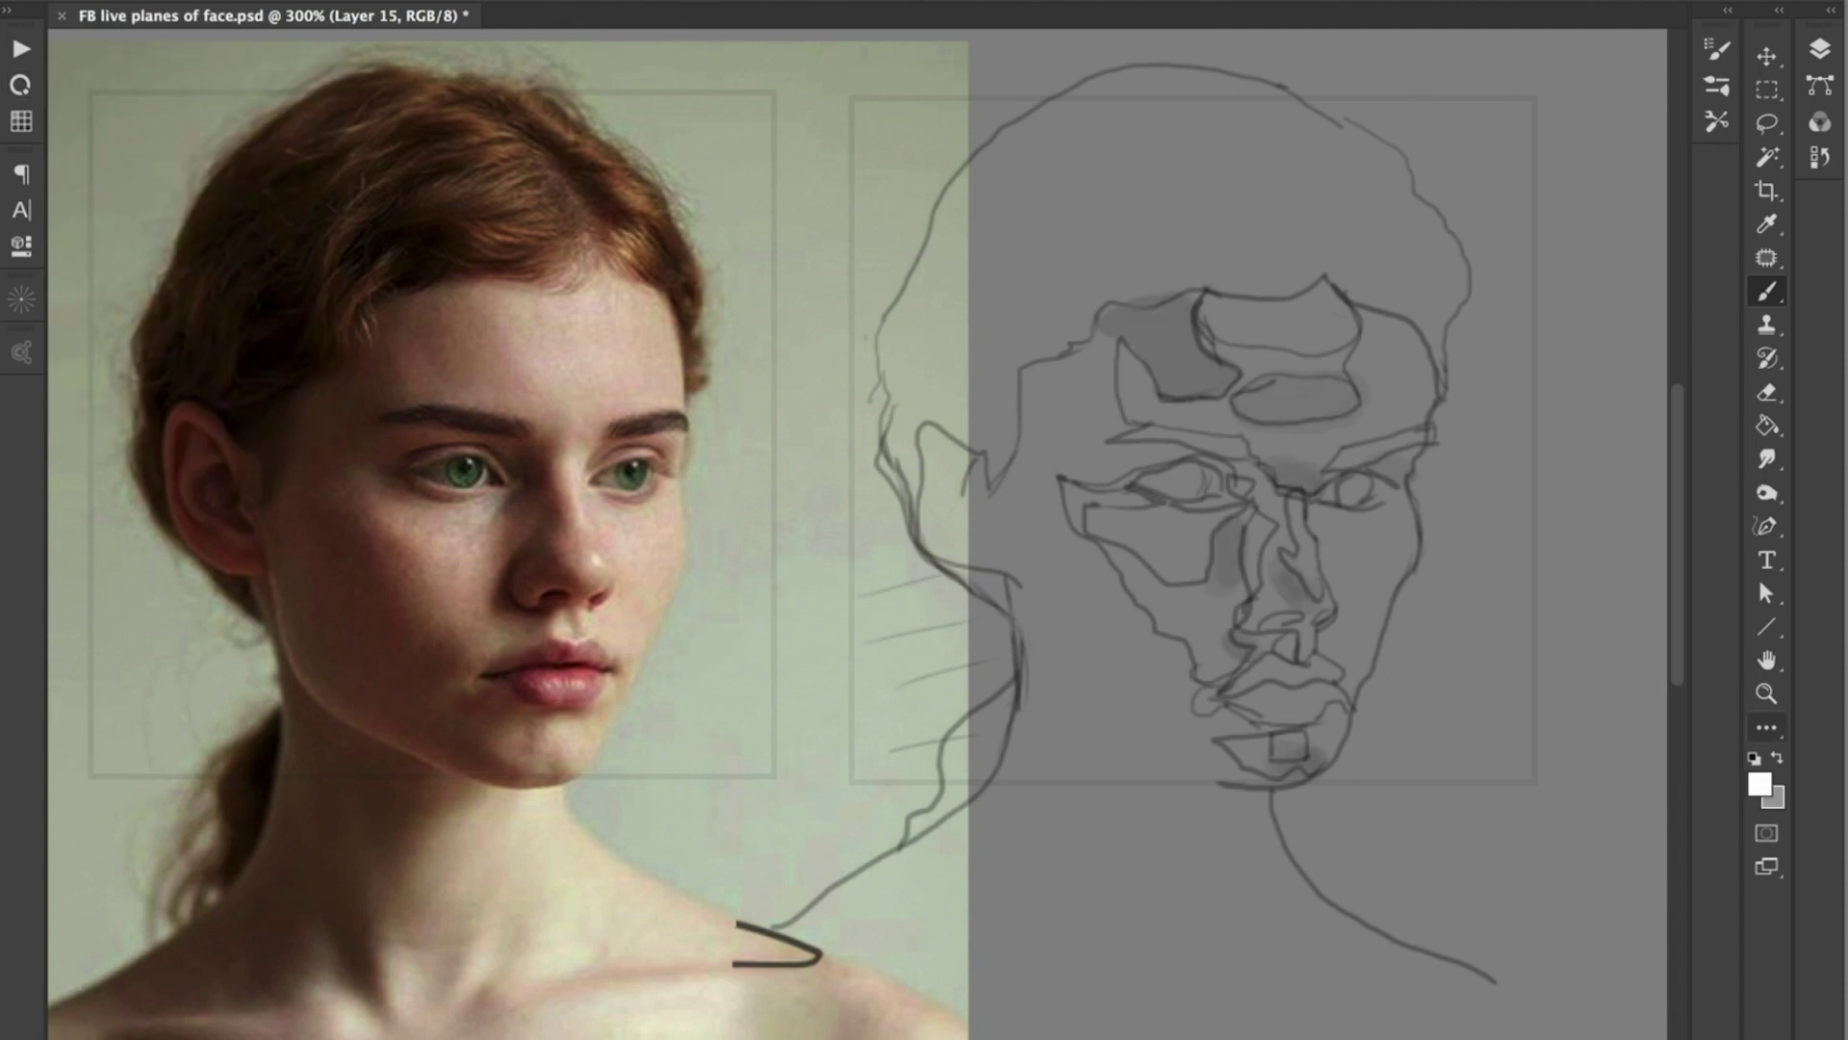
click(1820, 48)
key(ctrl+shift+alt+n)
drag(1733, 236, 1733, 513)
mouse_move(1218, 318)
mouse_down()
mouse_move(1338, 329)
mouse_move(1215, 313)
mouse_up()
drag(1188, 421, 1350, 387)
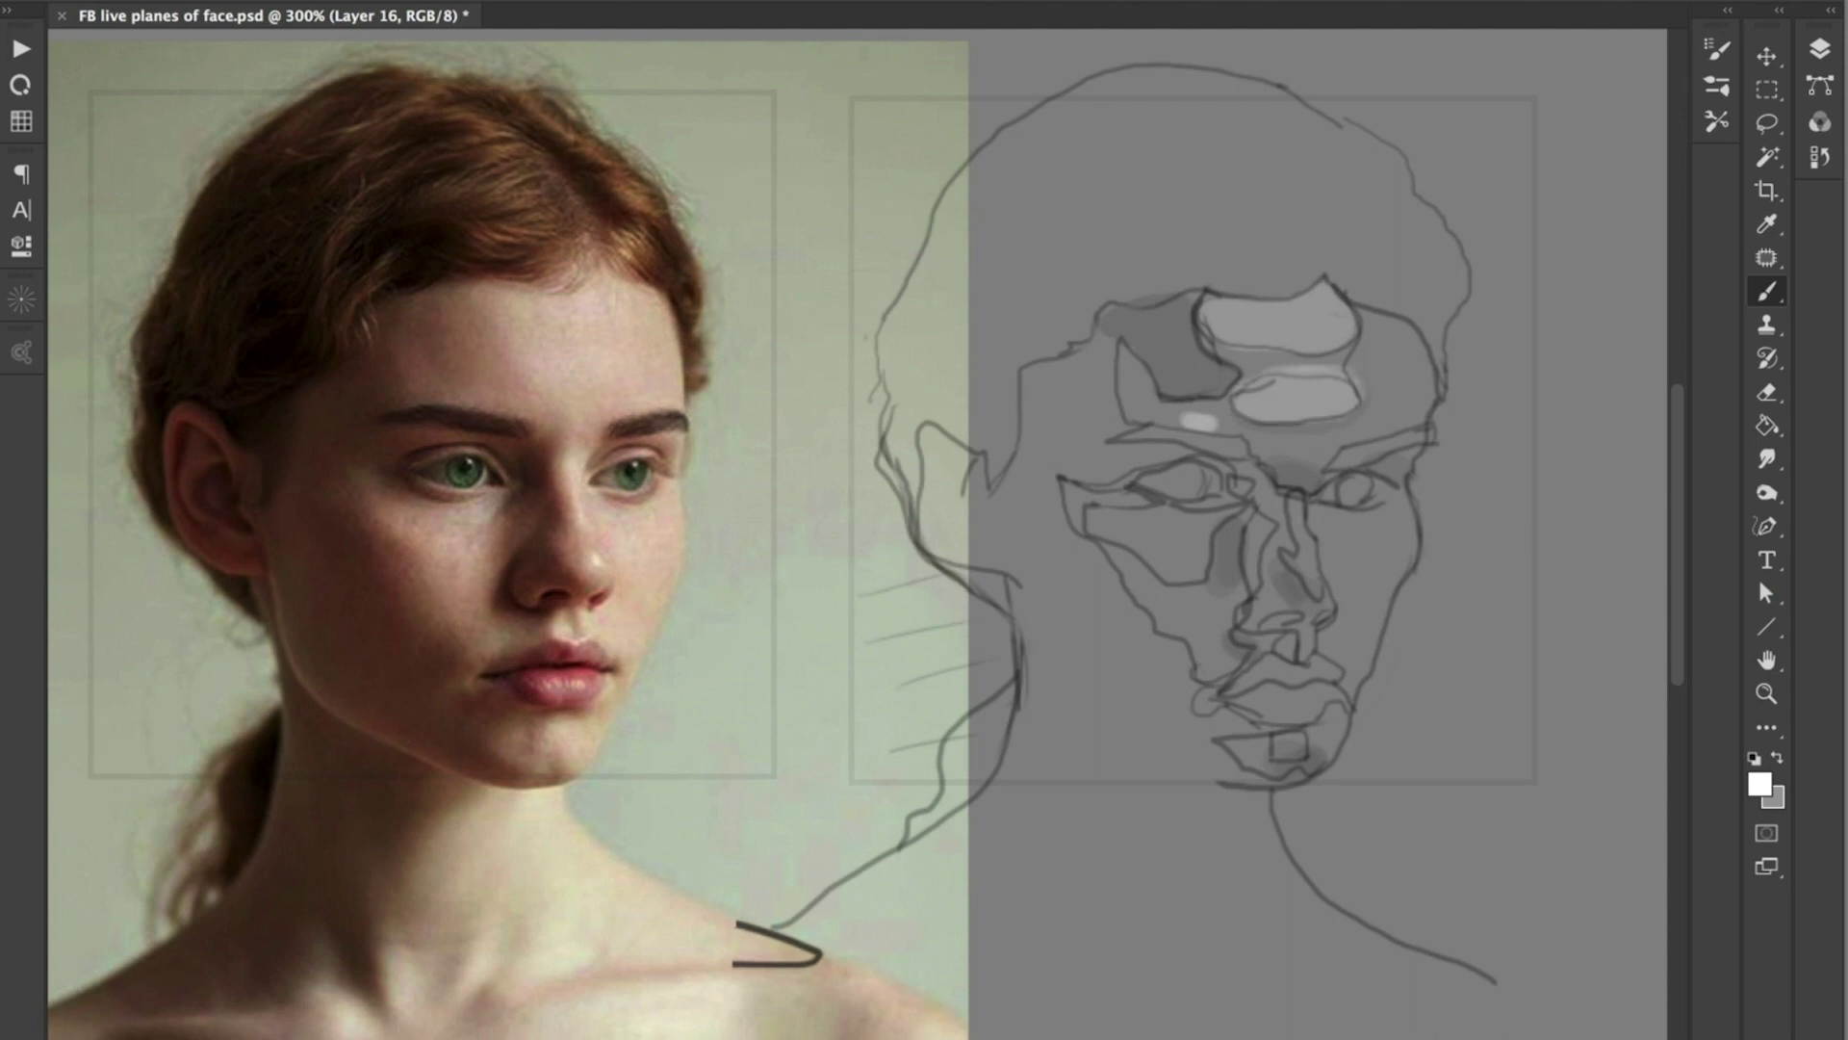
- Paint white highlights on the nose ridge, near cheek plane, upper lip area and lower lip
drag(1302, 527, 1324, 601)
mouse_move(1225, 520)
mouse_down()
mouse_move(1122, 573)
mouse_move(1211, 531)
mouse_up()
mouse_move(1300, 521)
mouse_down()
mouse_move(1305, 545)
mouse_move(1165, 532)
mouse_up()
drag(1282, 633, 1286, 659)
drag(1300, 647, 1324, 662)
drag(1271, 640, 1294, 662)
drag(1269, 702, 1326, 705)
drag(1136, 528, 1208, 568)
drag(1204, 535, 1170, 583)
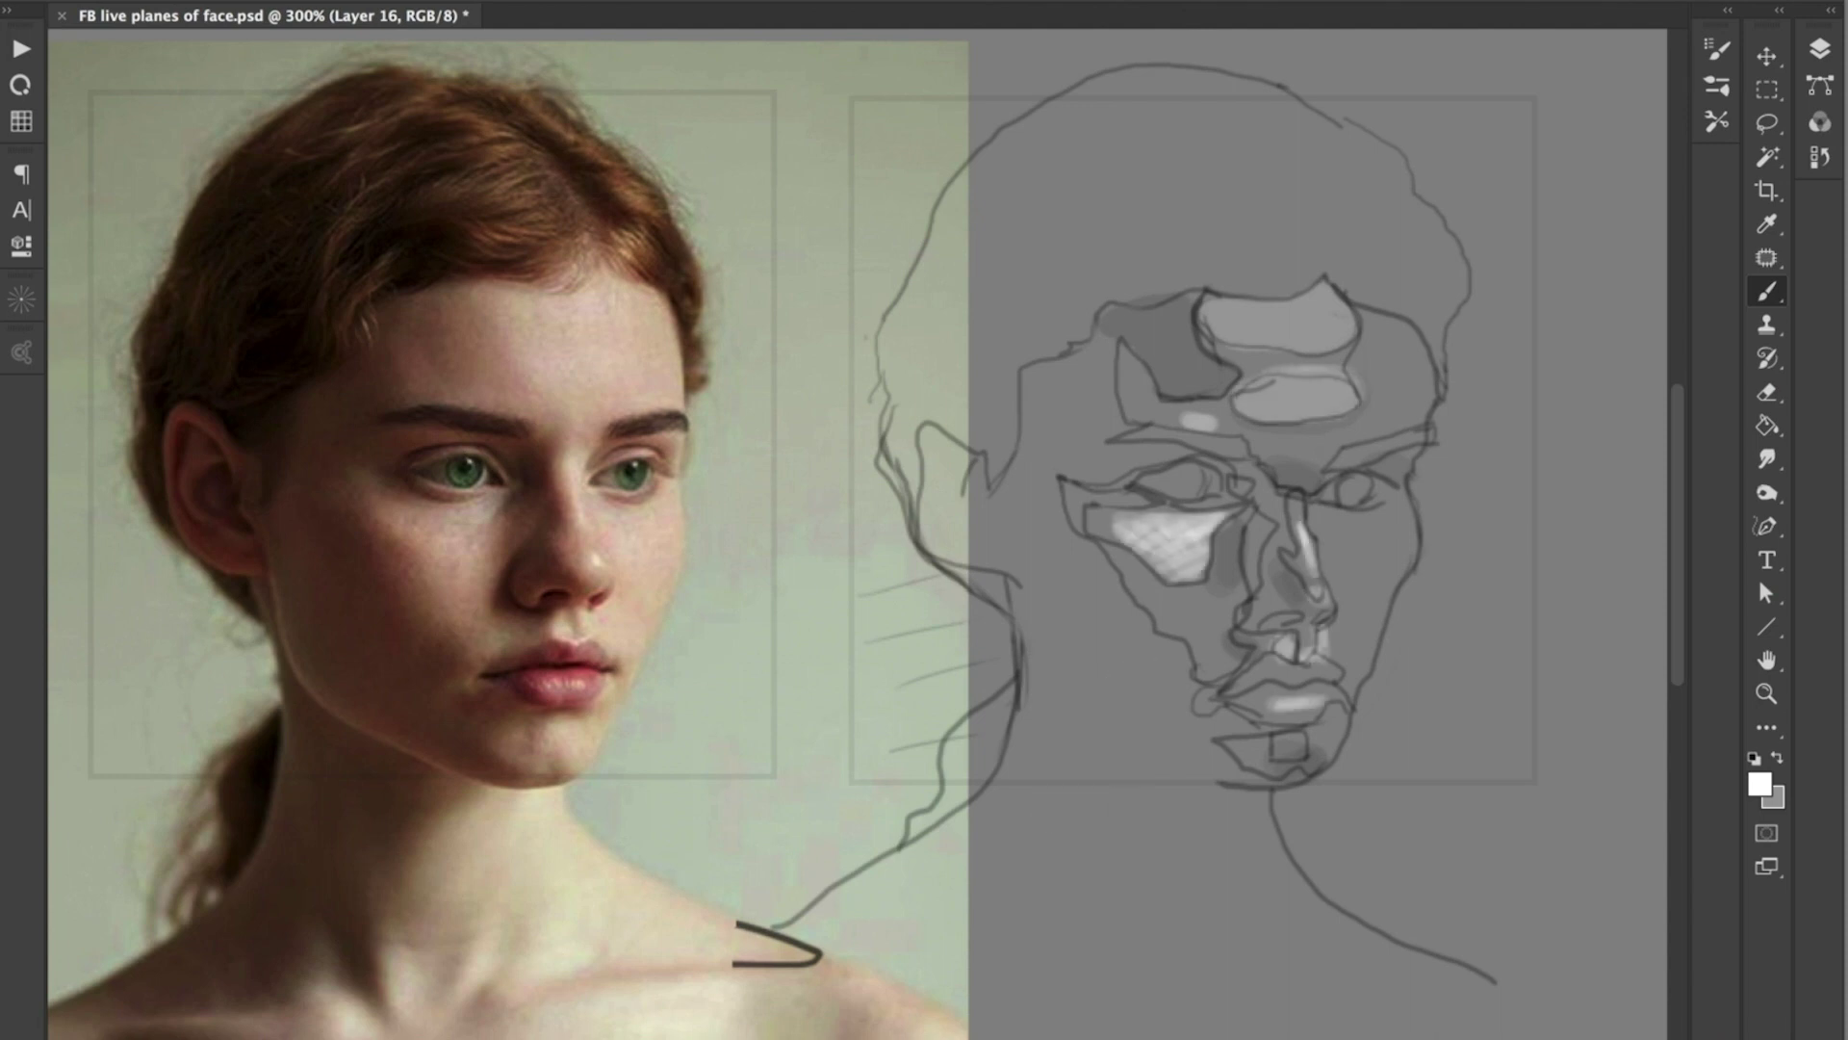
- Brighten the upper forehead highlight and shade around the far eye with a sampled grey
drag(1336, 306, 1271, 332)
alt+click(1295, 471)
mouse_move(1346, 512)
mouse_down()
mouse_move(1390, 509)
mouse_move(1341, 499)
mouse_up()
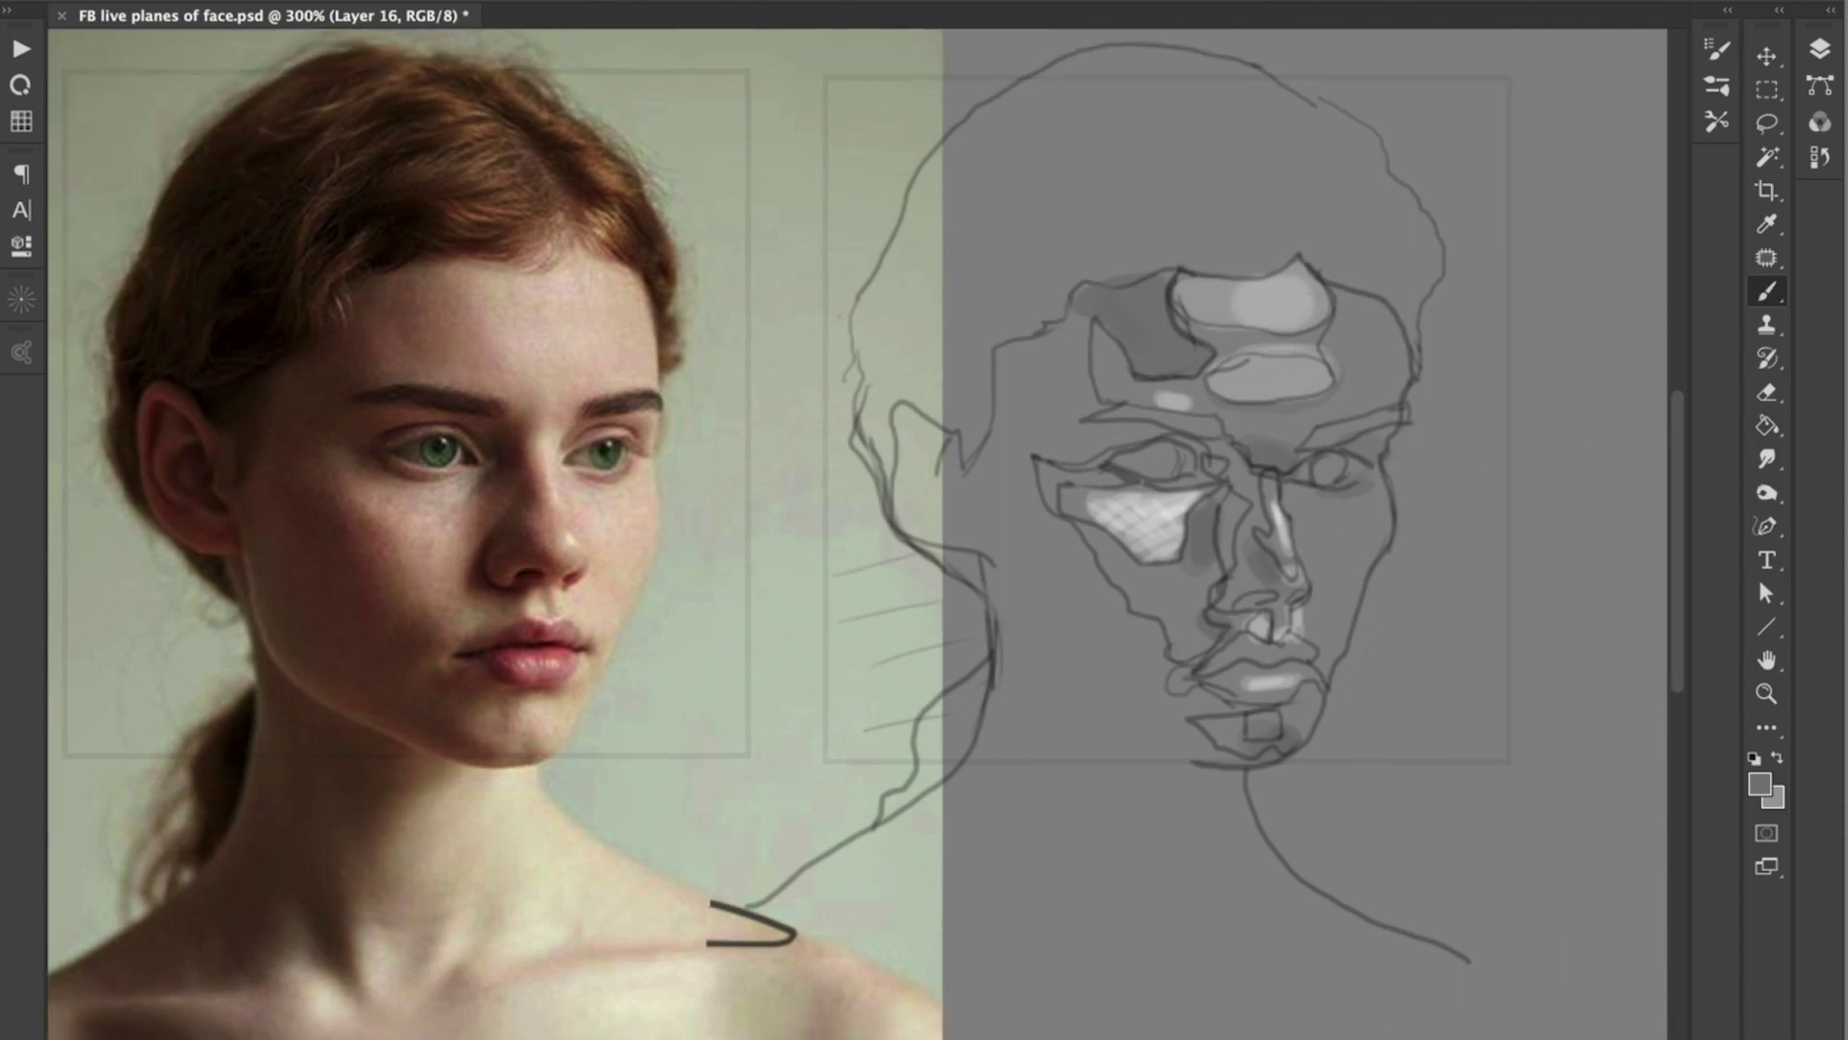
- Fill the hair mass, the nape and the ponytail shape of the redrawn head with near-black, including the far temple edge
key(d)
drag(953, 308, 1367, 212)
drag(1194, 241, 963, 462)
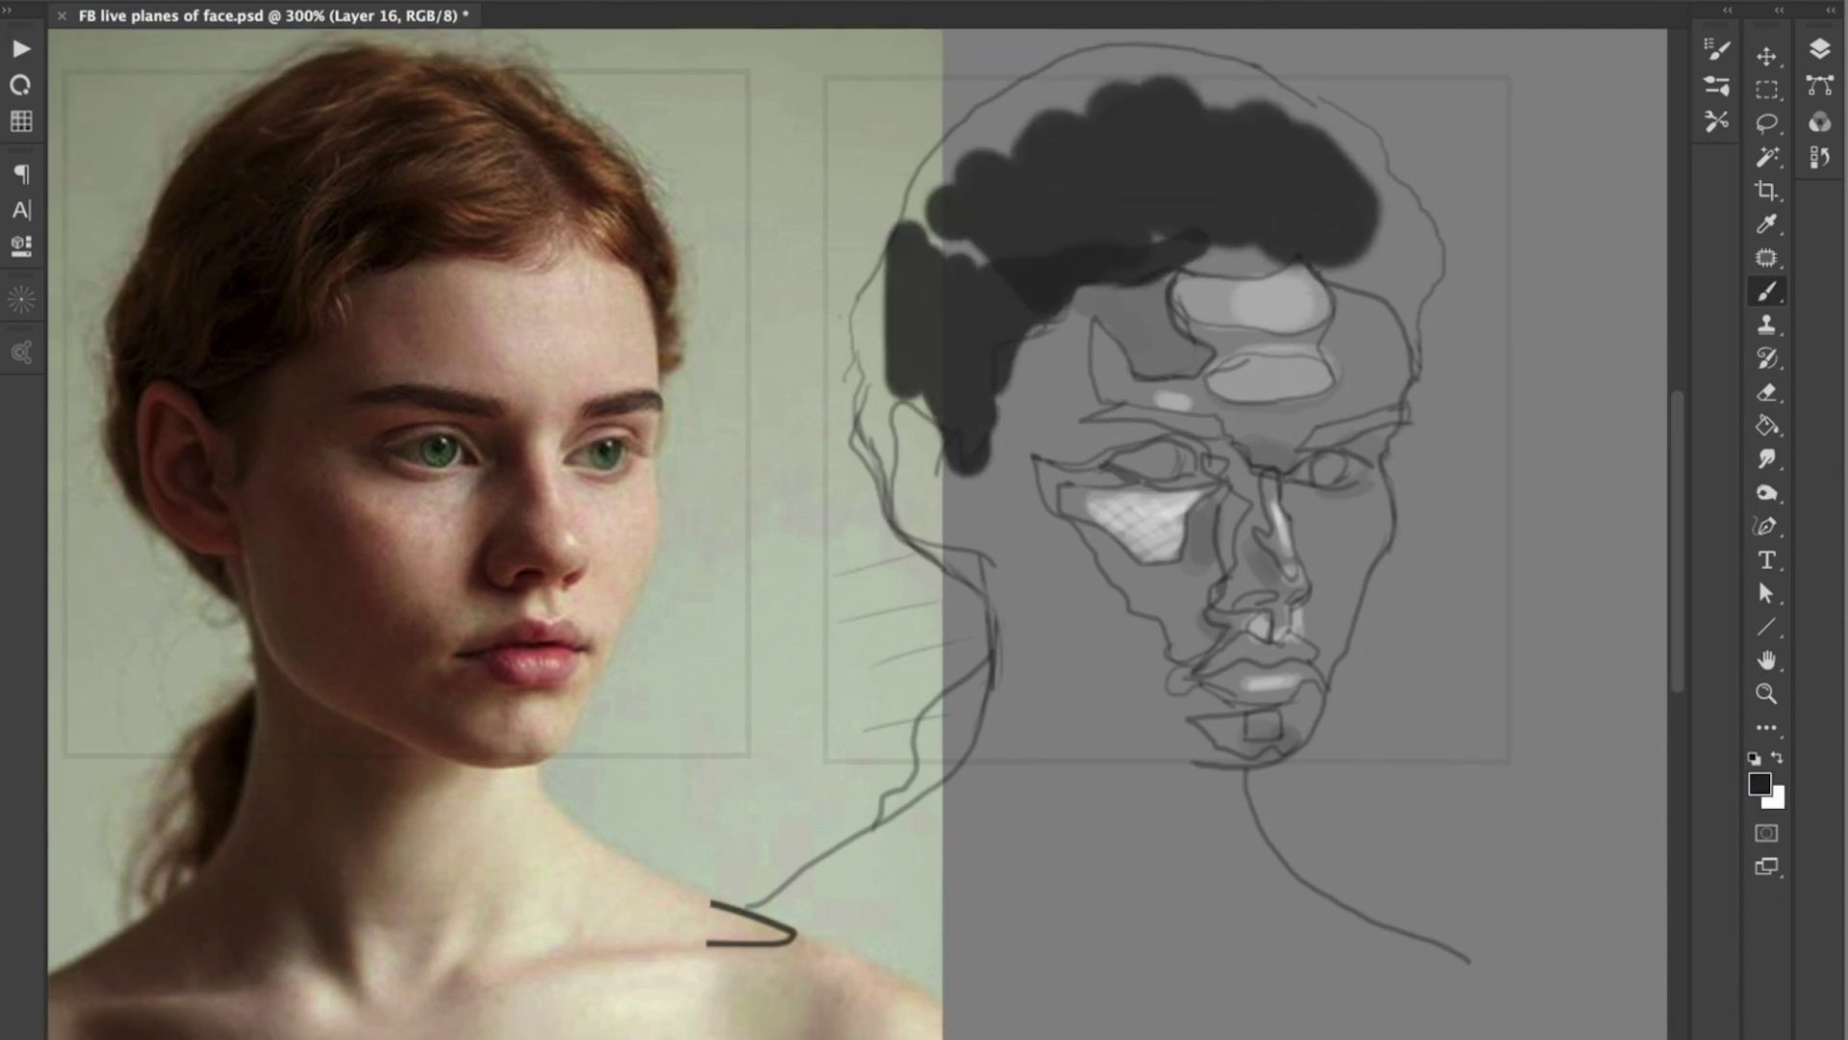
drag(901, 217, 884, 460)
drag(936, 551, 984, 577)
mouse_move(972, 693)
mouse_down()
mouse_move(922, 736)
mouse_move(885, 814)
mouse_up()
drag(915, 207, 1444, 207)
key(ctrl+z)
mouse_move(1165, 72)
mouse_down()
mouse_move(1415, 280)
mouse_move(924, 212)
mouse_move(924, 385)
mouse_up()
key(ctrl+z)
drag(1396, 241, 1531, 366)
key(ctrl+z)
drag(1413, 310, 1419, 345)
- Paint both eyebrows, both irises, the inner eye corner, the nostrils and the mouth line in near-black
drag(1219, 429, 1092, 419)
drag(1309, 443, 1407, 409)
drag(1328, 462, 1333, 481)
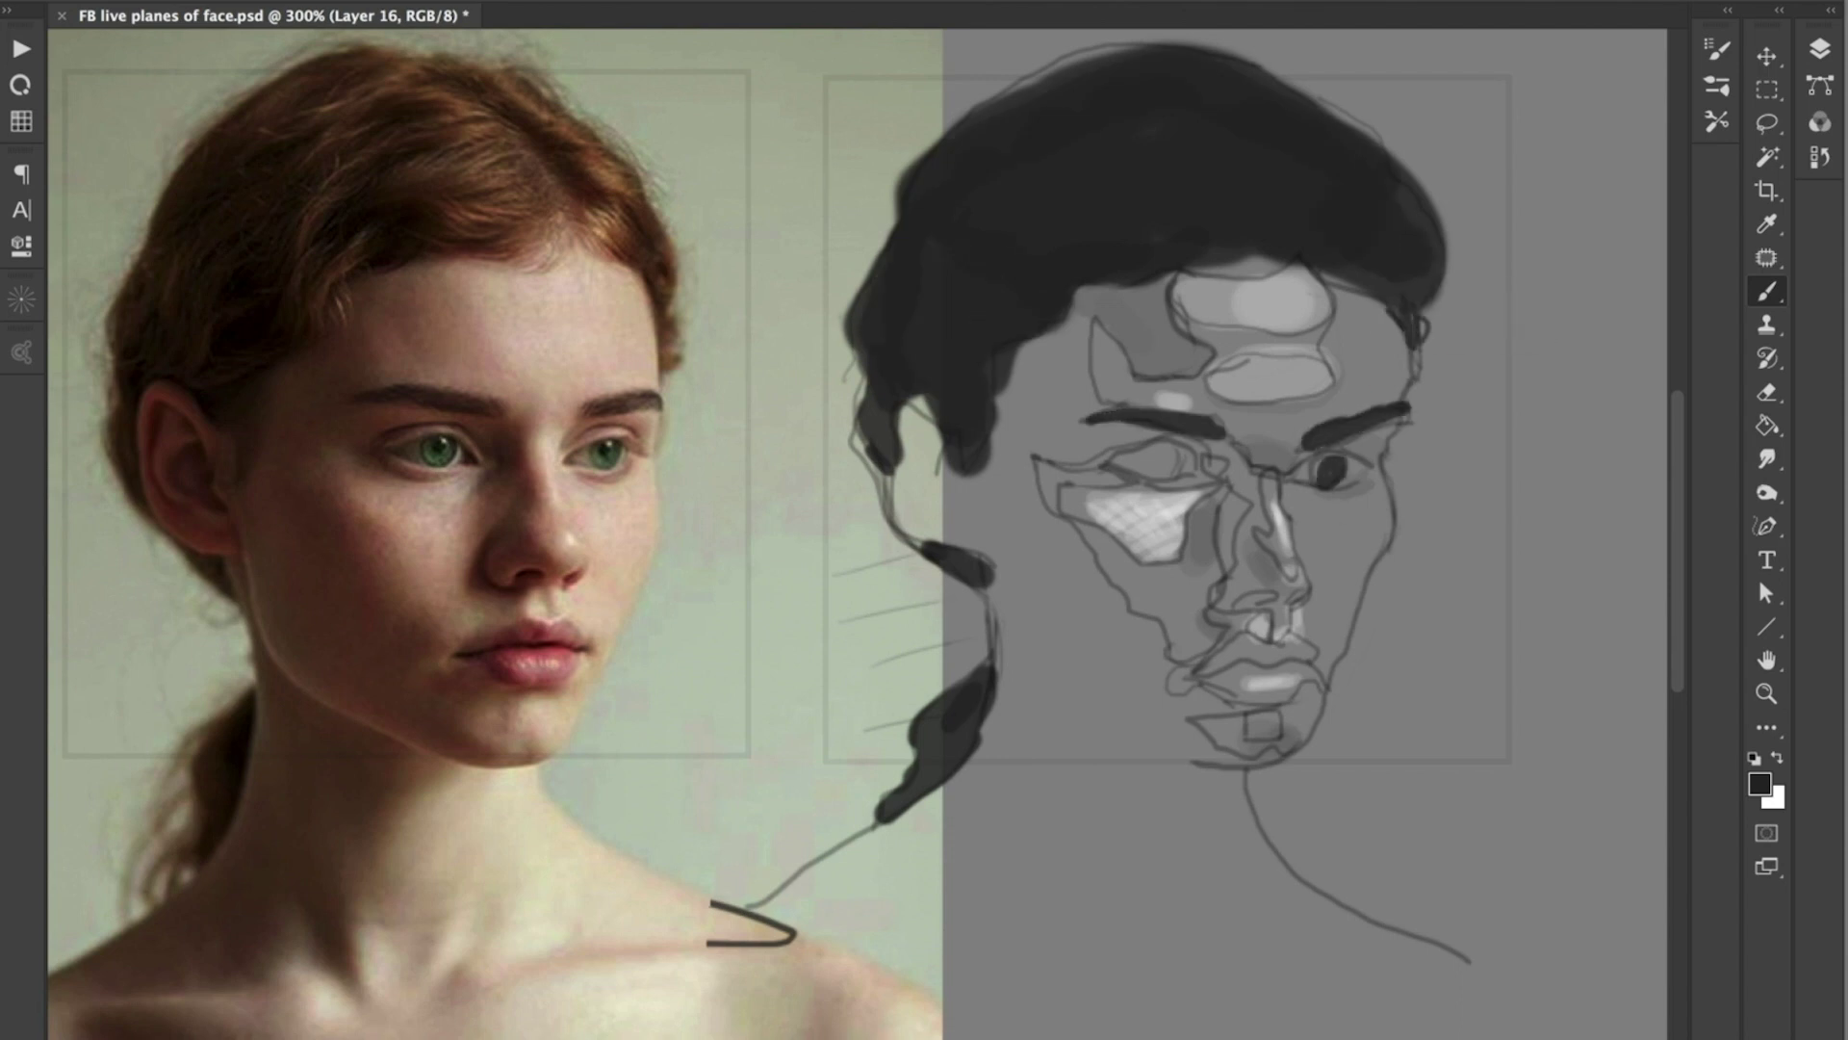
drag(1121, 462, 1170, 469)
drag(1317, 460, 1324, 477)
drag(1205, 460, 1237, 476)
drag(1232, 599, 1276, 594)
drag(1293, 593, 1301, 599)
drag(1199, 671, 1261, 662)
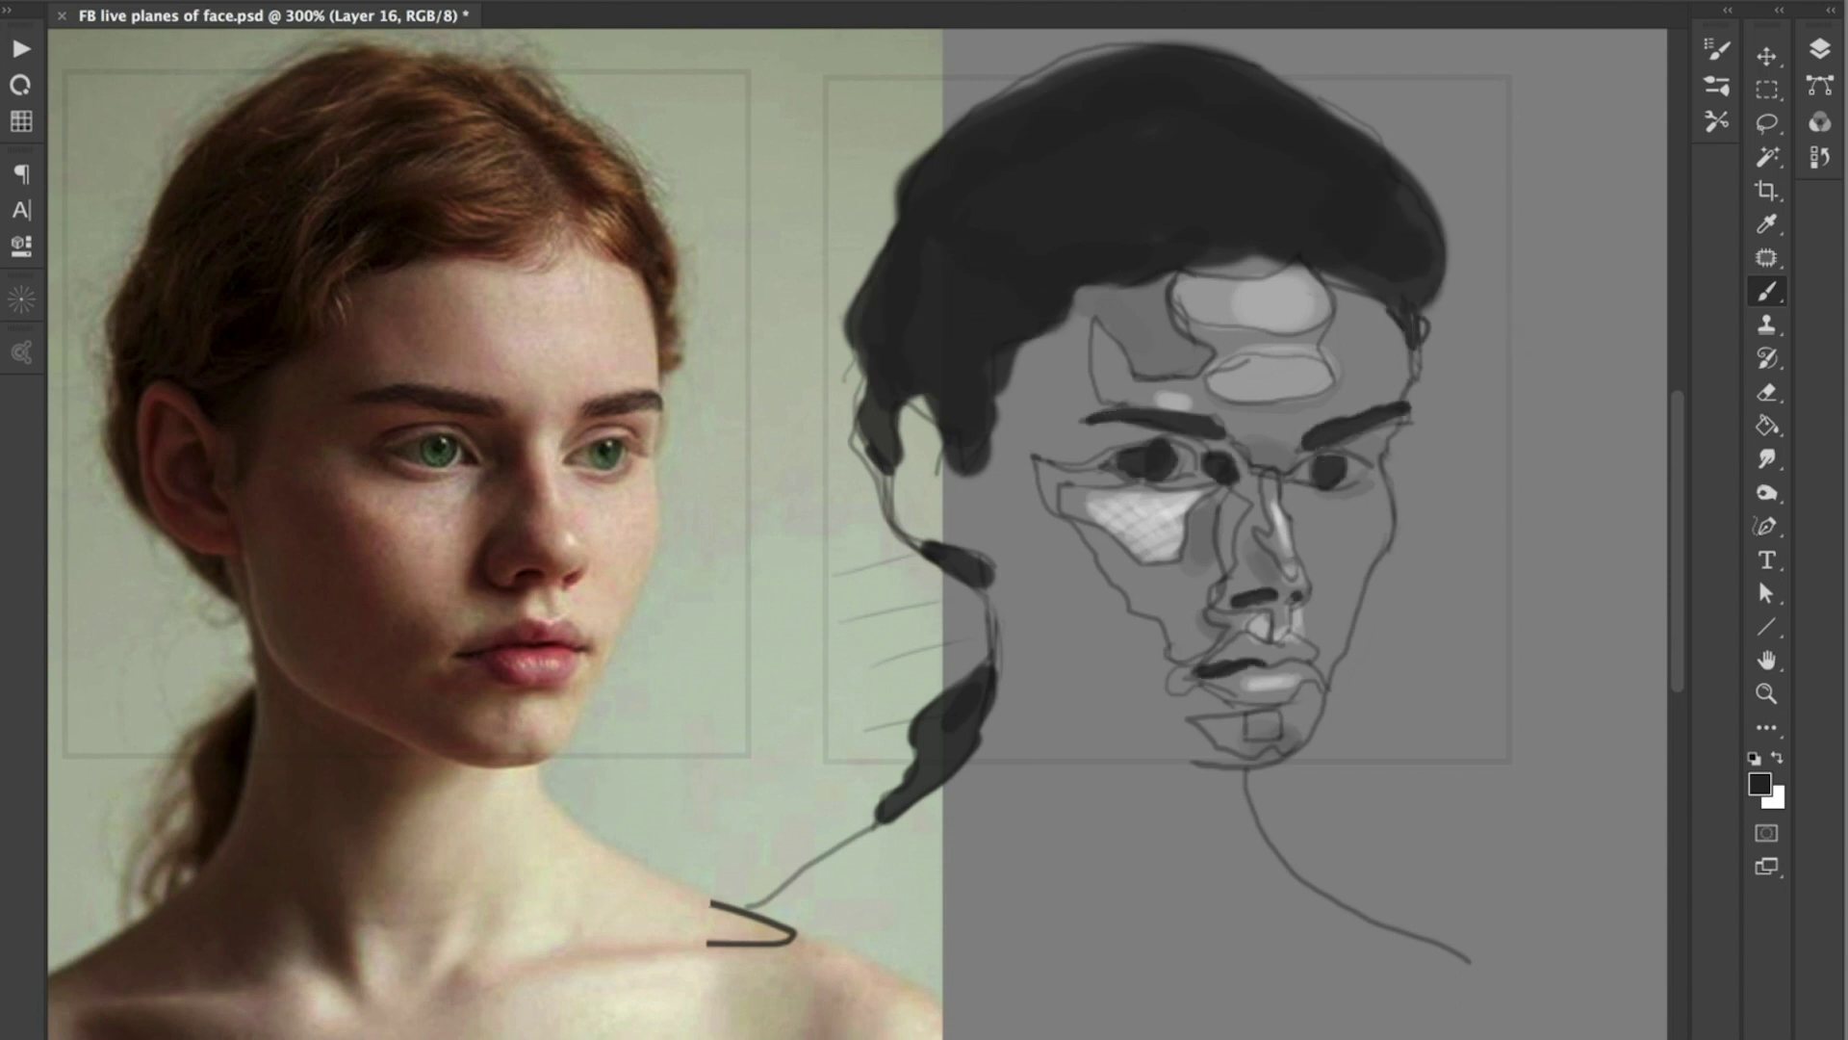
- Fill the temple, ear, side of the face, jaw and neck with a sampled dark grey shadow
alt+click(1006, 371)
drag(1016, 501, 1160, 582)
key(ctrl+z)
alt+click(1011, 356)
drag(1070, 337, 1009, 441)
drag(1030, 361, 1127, 438)
drag(1006, 424, 996, 534)
mouse_move(912, 424)
mouse_down()
mouse_move(907, 510)
mouse_move(1184, 750)
mouse_up()
drag(963, 578, 1328, 992)
drag(973, 395, 977, 491)
- Shade the side of the nose, the eye sockets and the lips of the redrawn face with dark grey
mouse_move(1203, 443)
mouse_down()
mouse_move(1252, 602)
mouse_move(1295, 597)
mouse_up()
mouse_move(1059, 459)
mouse_down()
mouse_move(1192, 443)
mouse_move(1131, 489)
mouse_up()
drag(1127, 486, 1165, 496)
drag(1293, 470, 1377, 462)
drag(1218, 430, 1248, 450)
drag(1221, 665, 1308, 657)
drag(1211, 679, 1303, 691)
mouse_move(1192, 695)
mouse_down()
mouse_move(1263, 710)
mouse_move(1235, 635)
mouse_up()
drag(1205, 660, 1265, 645)
mouse_move(1237, 673)
mouse_down()
mouse_move(1300, 667)
mouse_move(1307, 707)
mouse_up()
- Extend the neck shadow below the chin and trim its lower edge with the Eraser to a slanted border
drag(1282, 748, 1074, 963)
key(e)
drag(1319, 924, 1117, 1001)
drag(1180, 838, 1002, 924)
click(1322, 986)
- Paint the small square plane on the chin with a light grey sampled from the lower lip
key(b)
alt+click(1266, 688)
drag(1254, 722, 1278, 737)
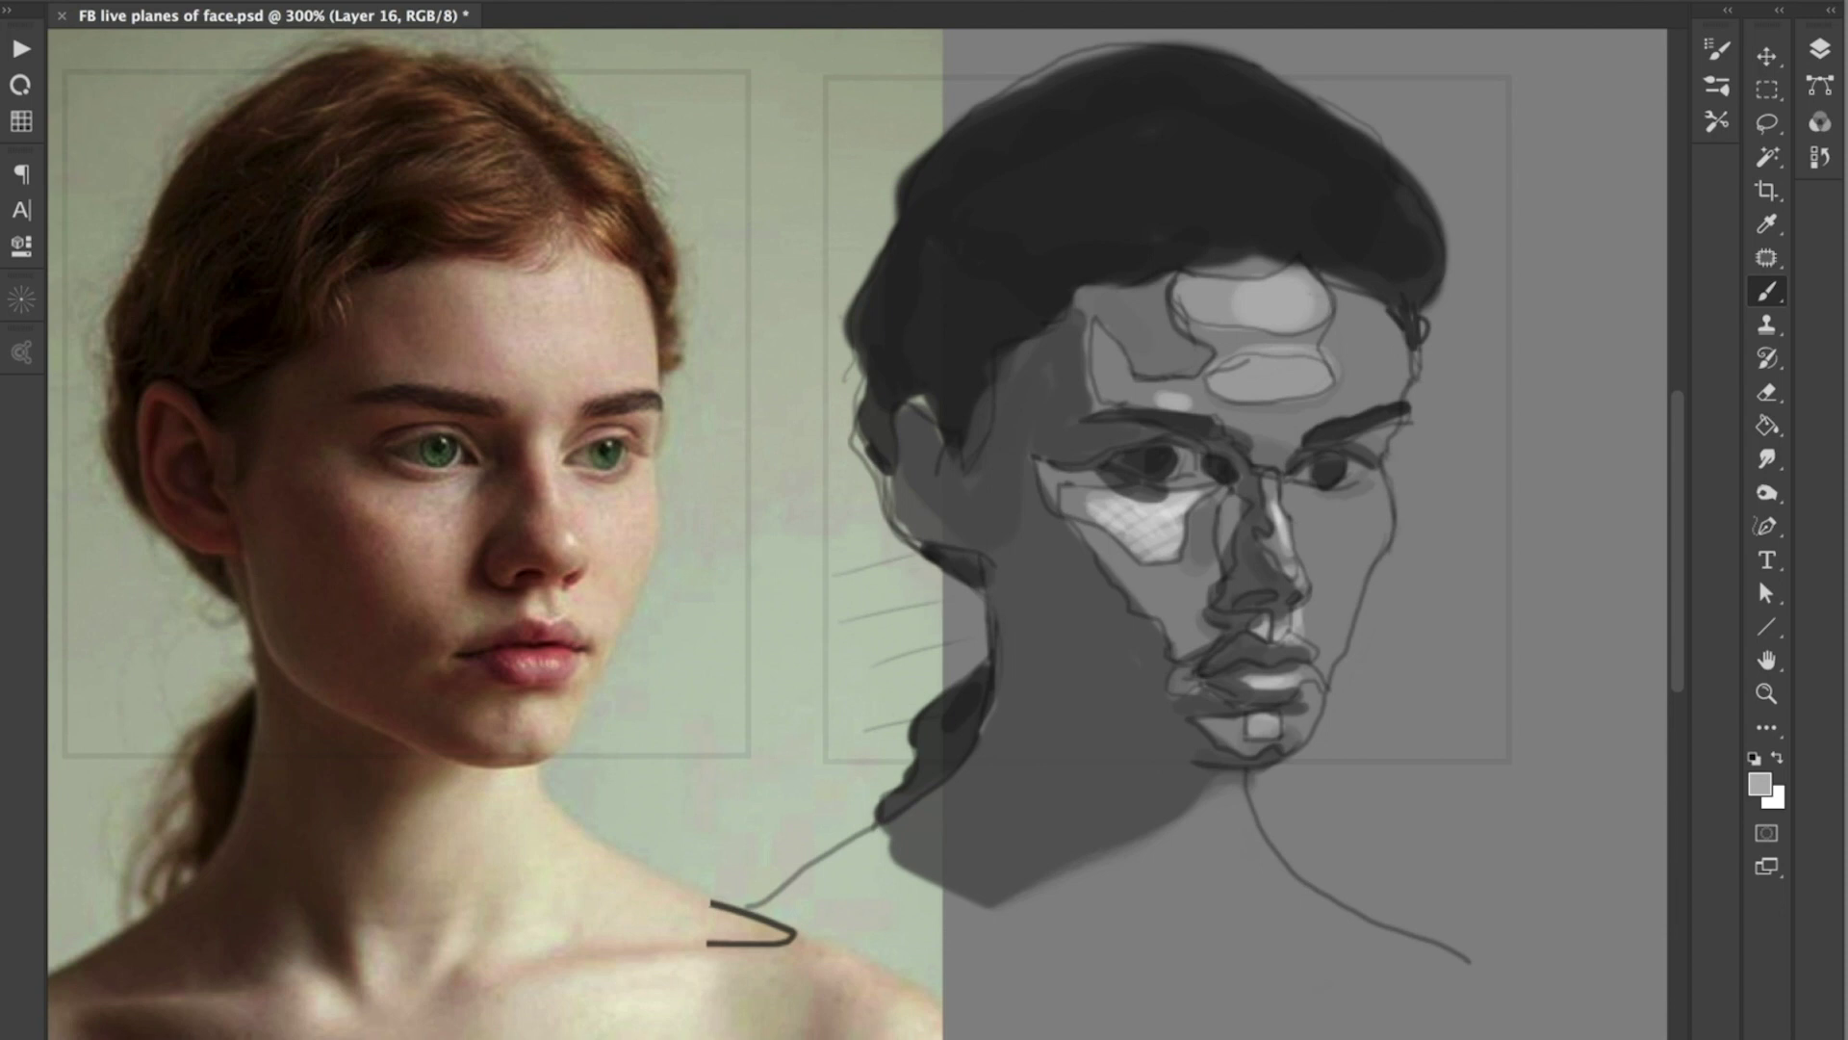
- Paint near-black hair strands in front of the ear and refine the hairline along the top of the forehead
alt+click(957, 331)
drag(965, 409, 973, 491)
drag(1001, 356, 963, 505)
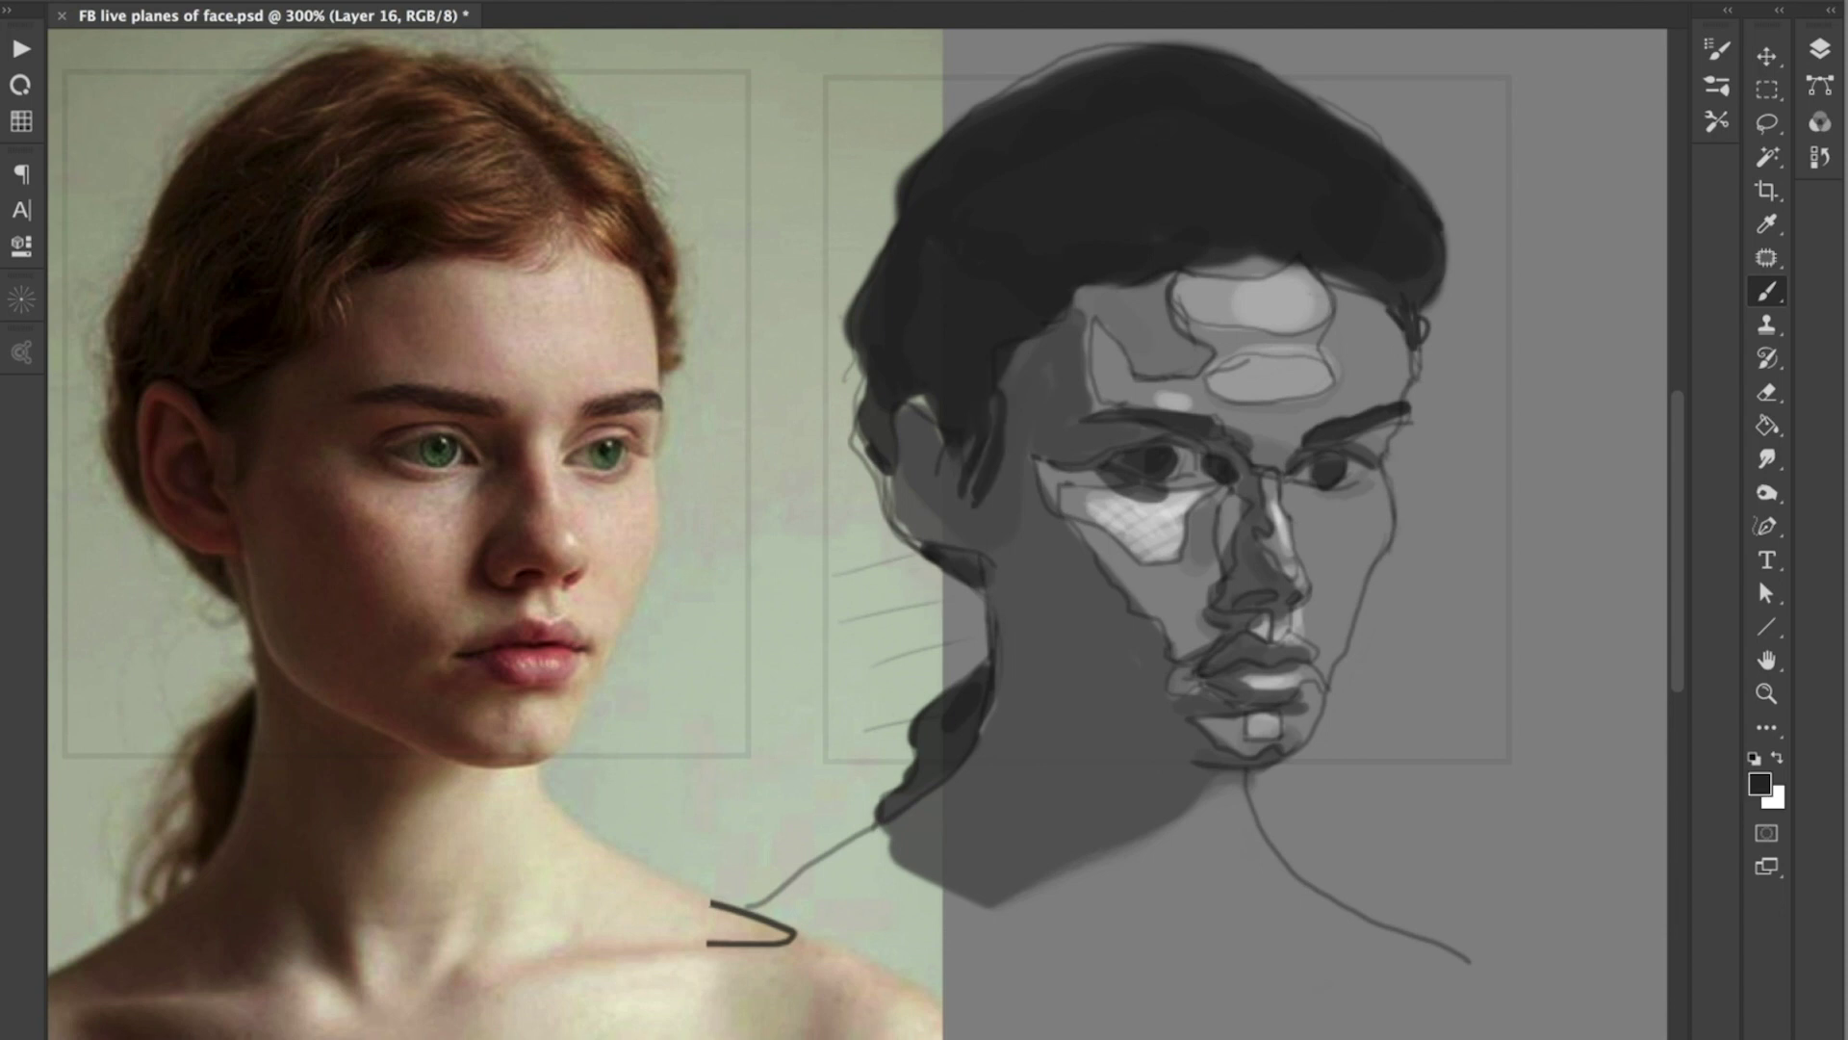
drag(1186, 265, 1289, 263)
alt+click(1144, 306)
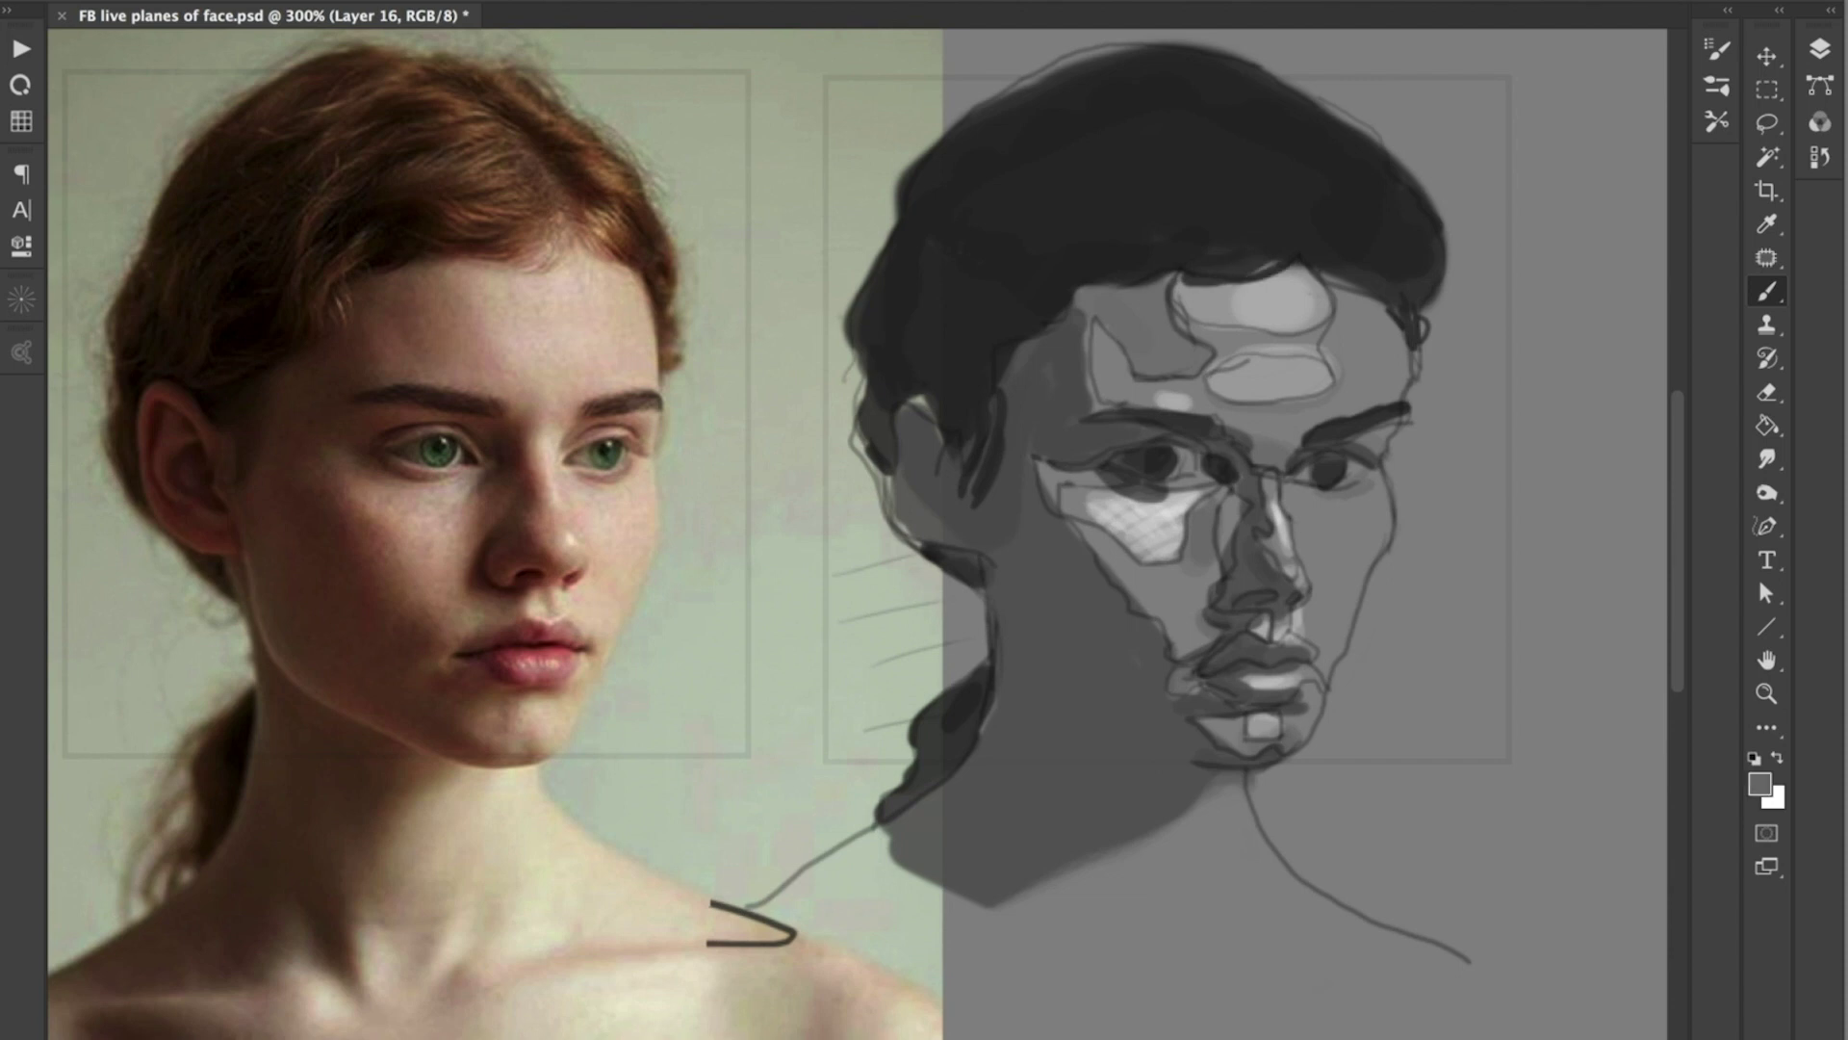
mouse_move(1315, 262)
mouse_down()
mouse_move(1291, 216)
mouse_move(1282, 266)
mouse_move(1330, 270)
mouse_up()
- Hide the portrait photo layer so the painted head stands alone beside the empty first frame
key(ctrl+minus)
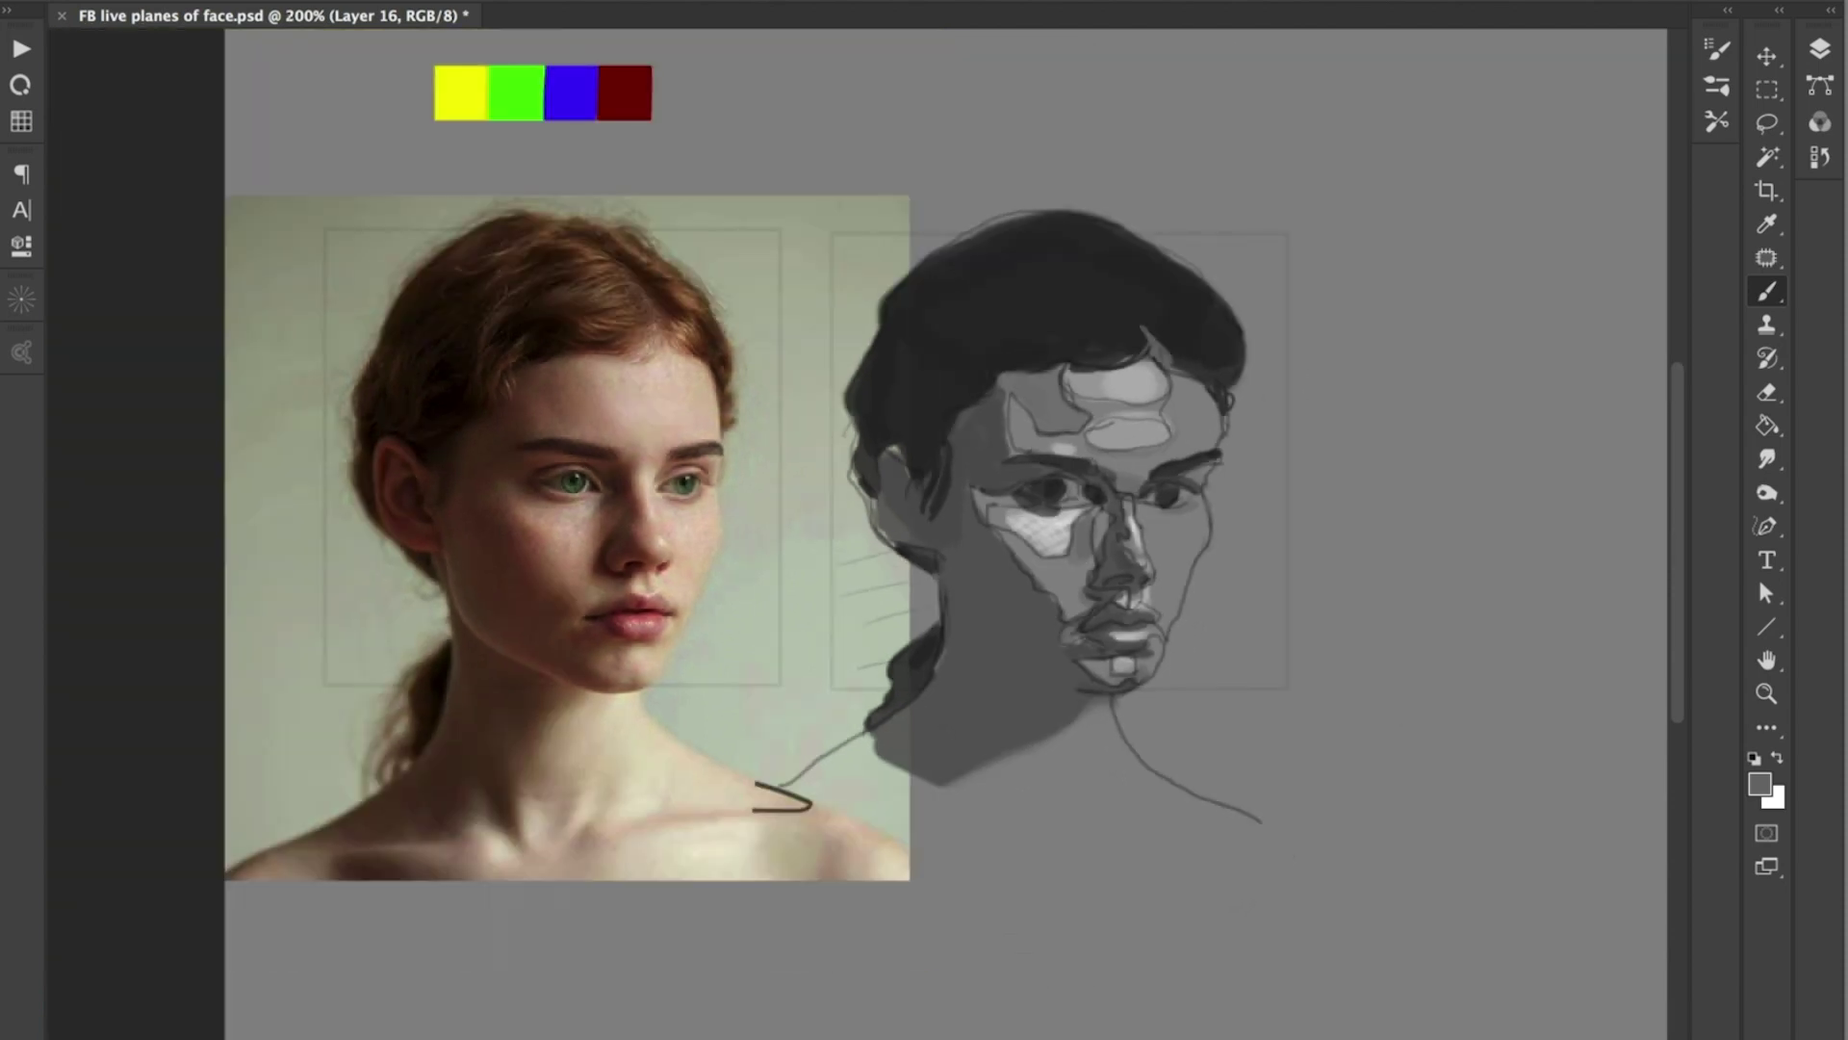
click(1831, 11)
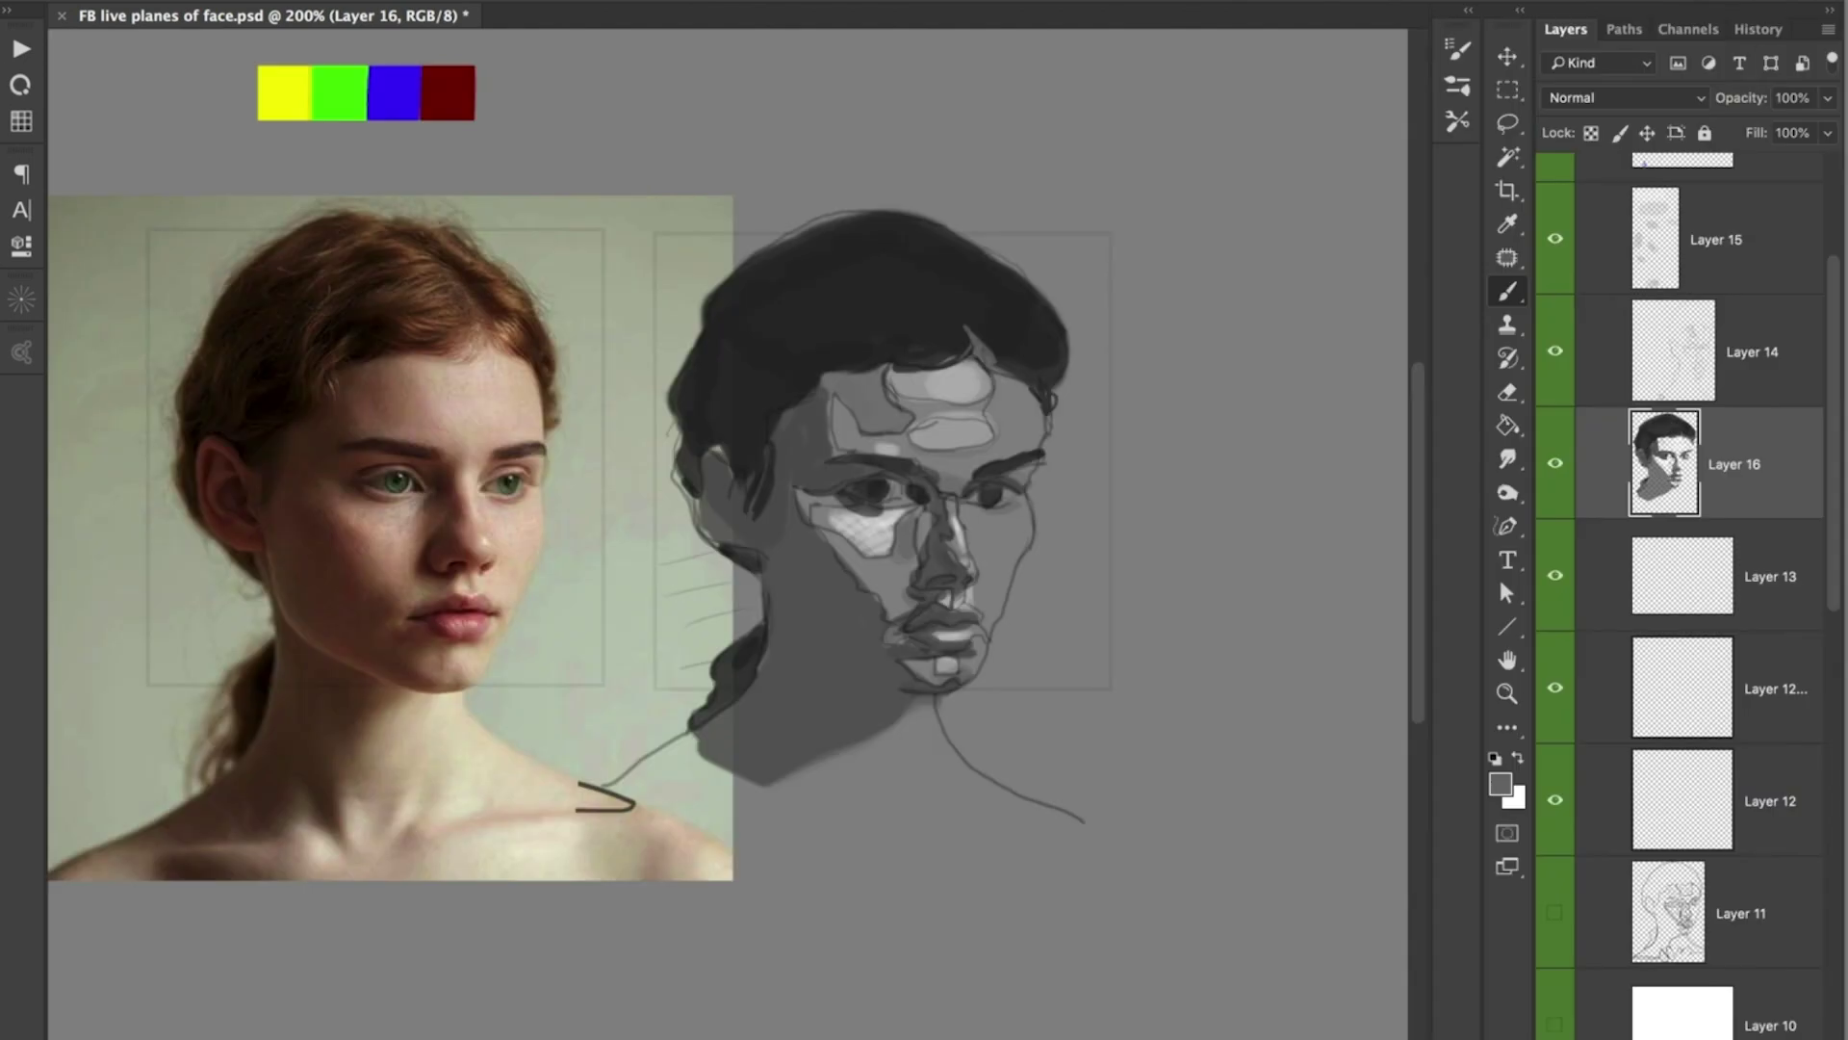
scroll(1695, 577, down, 4)
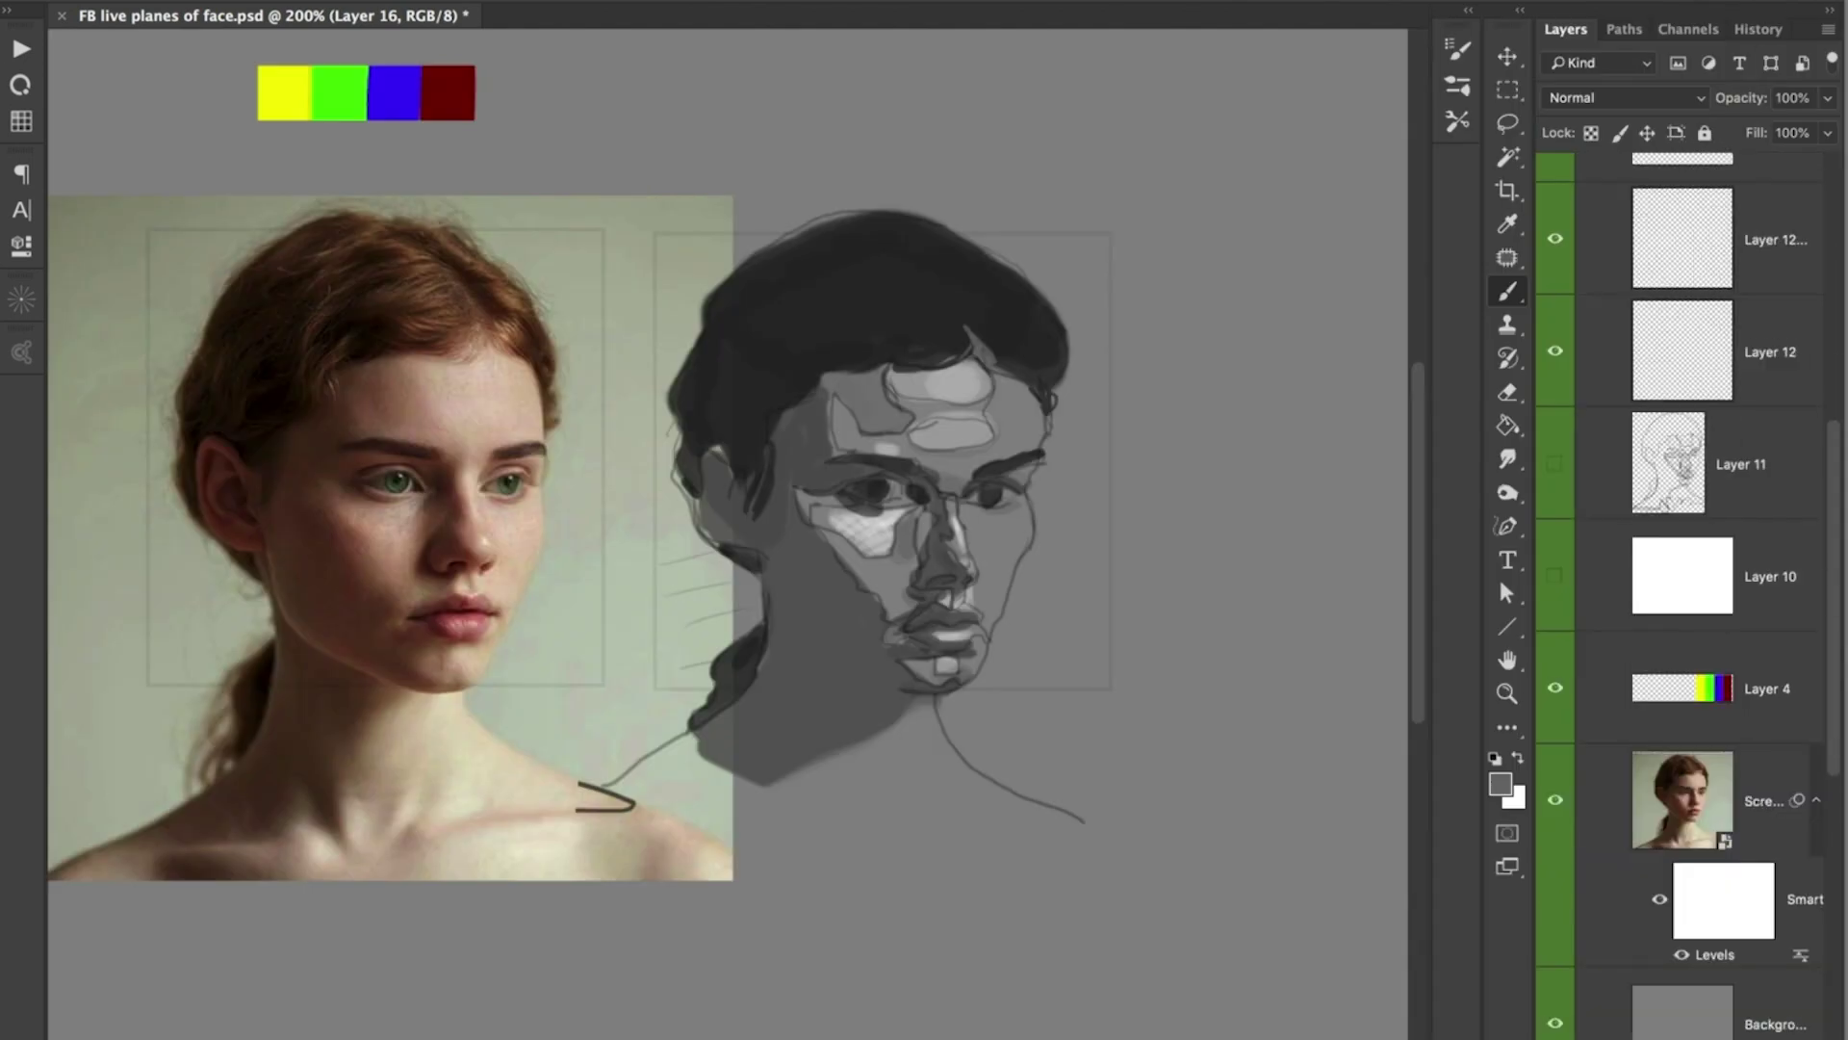
click(1555, 800)
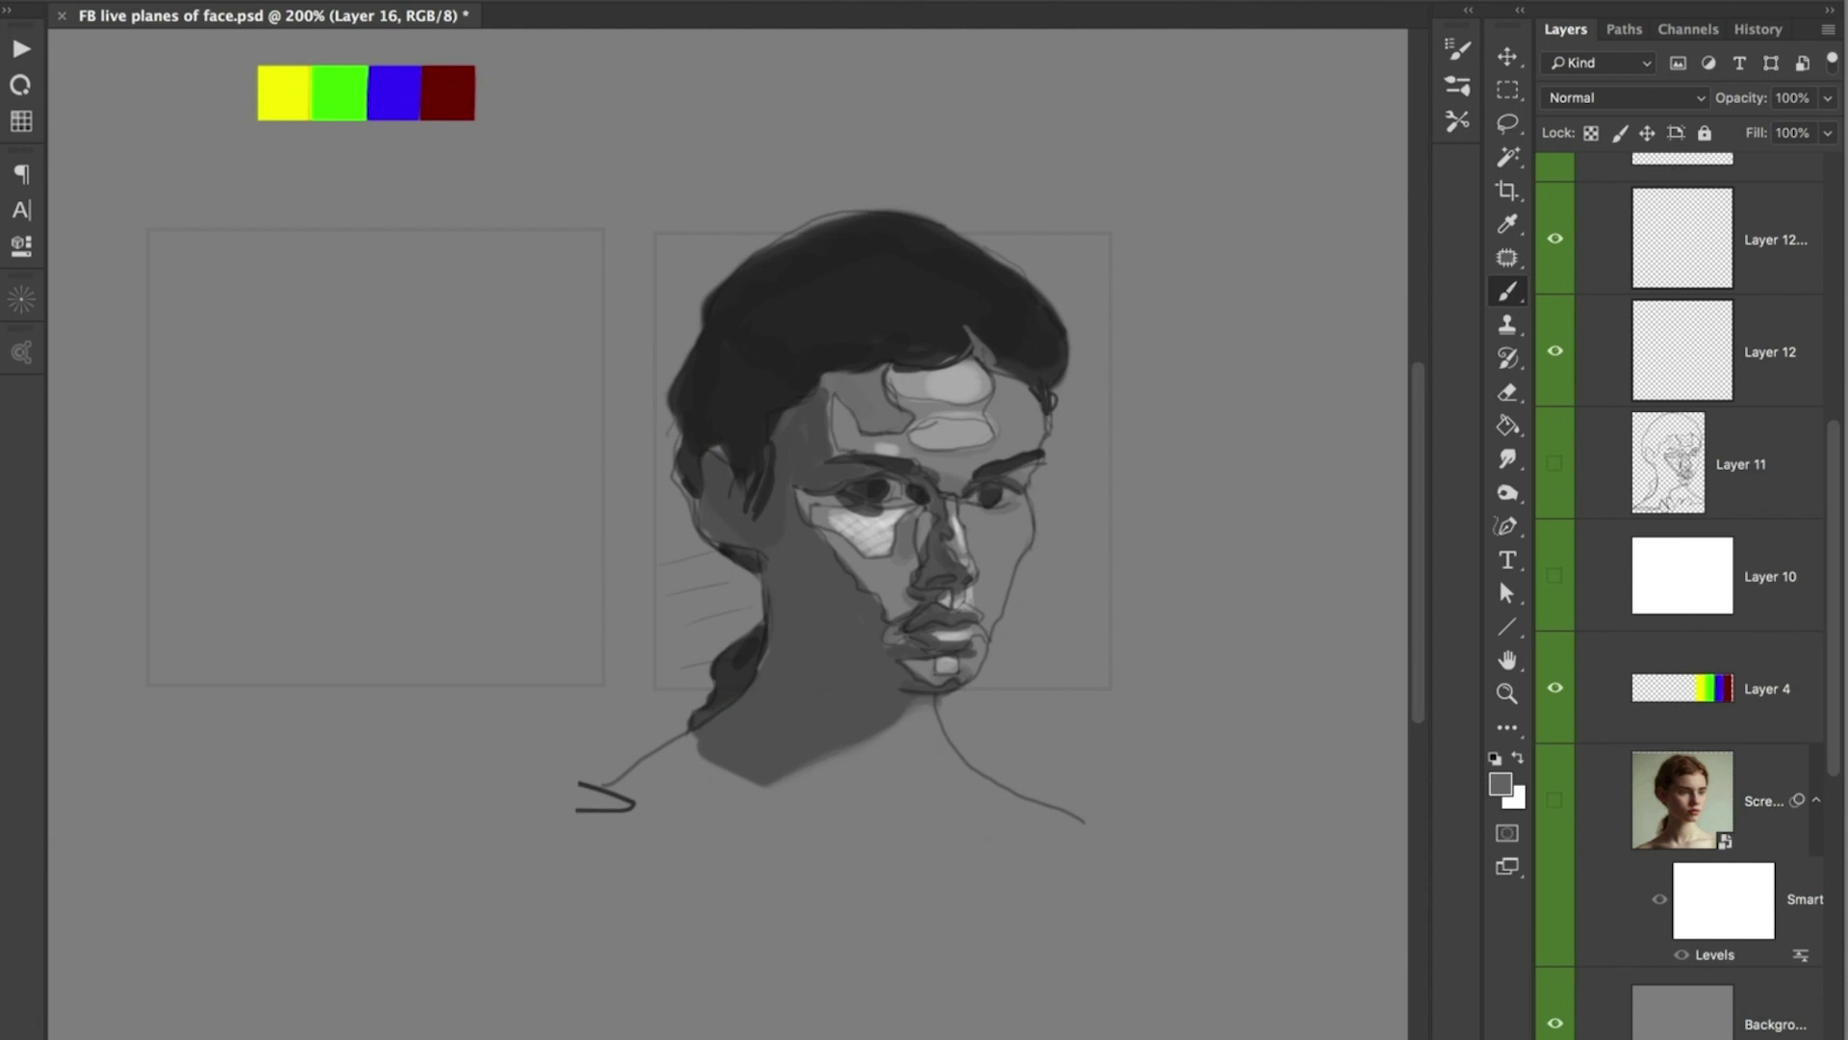
- Draw an S-shaped curve with short broken strokes at its upper end in the empty space beside the painted head
drag(1202, 365, 1202, 398)
key(super+z)
mouse_move(1222, 319)
mouse_down()
mouse_move(1175, 449)
mouse_move(1280, 584)
mouse_move(1223, 667)
mouse_up()
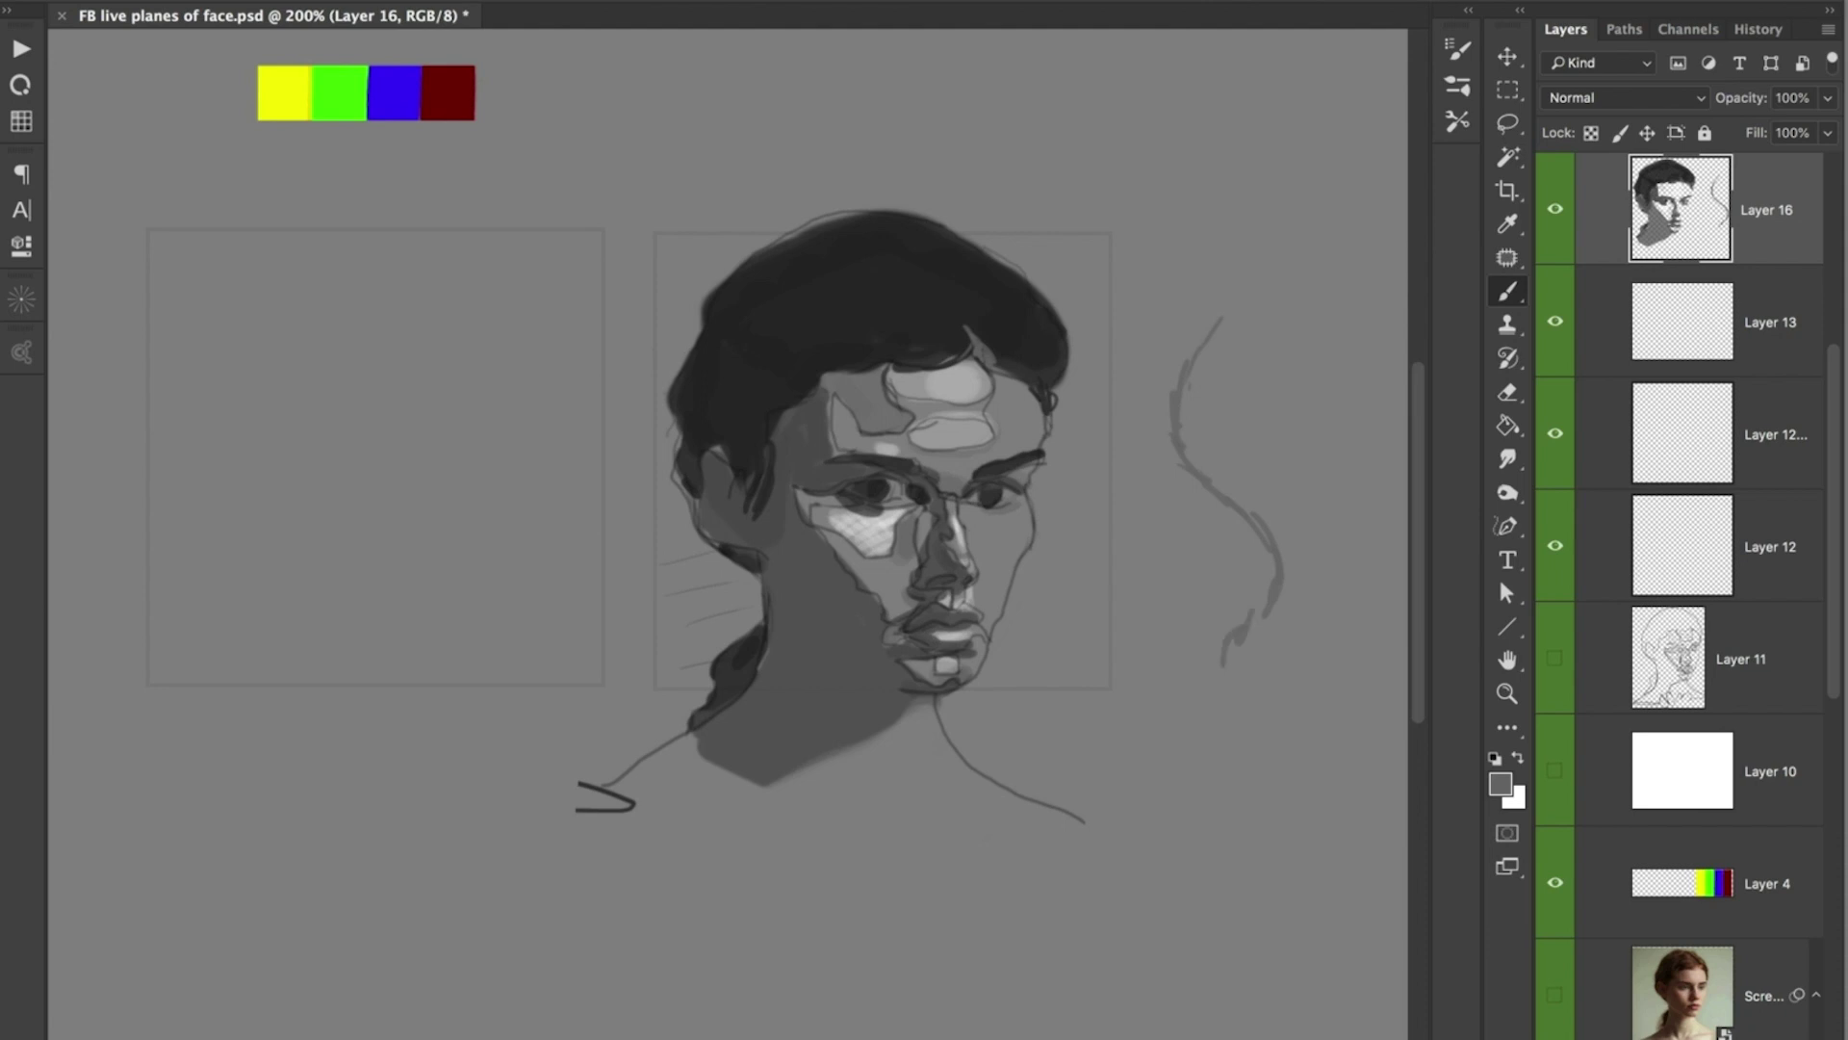
mouse_move(1167, 433)
mouse_down()
mouse_move(1224, 267)
mouse_move(1221, 219)
mouse_move(1237, 352)
mouse_up()
key(super+z)
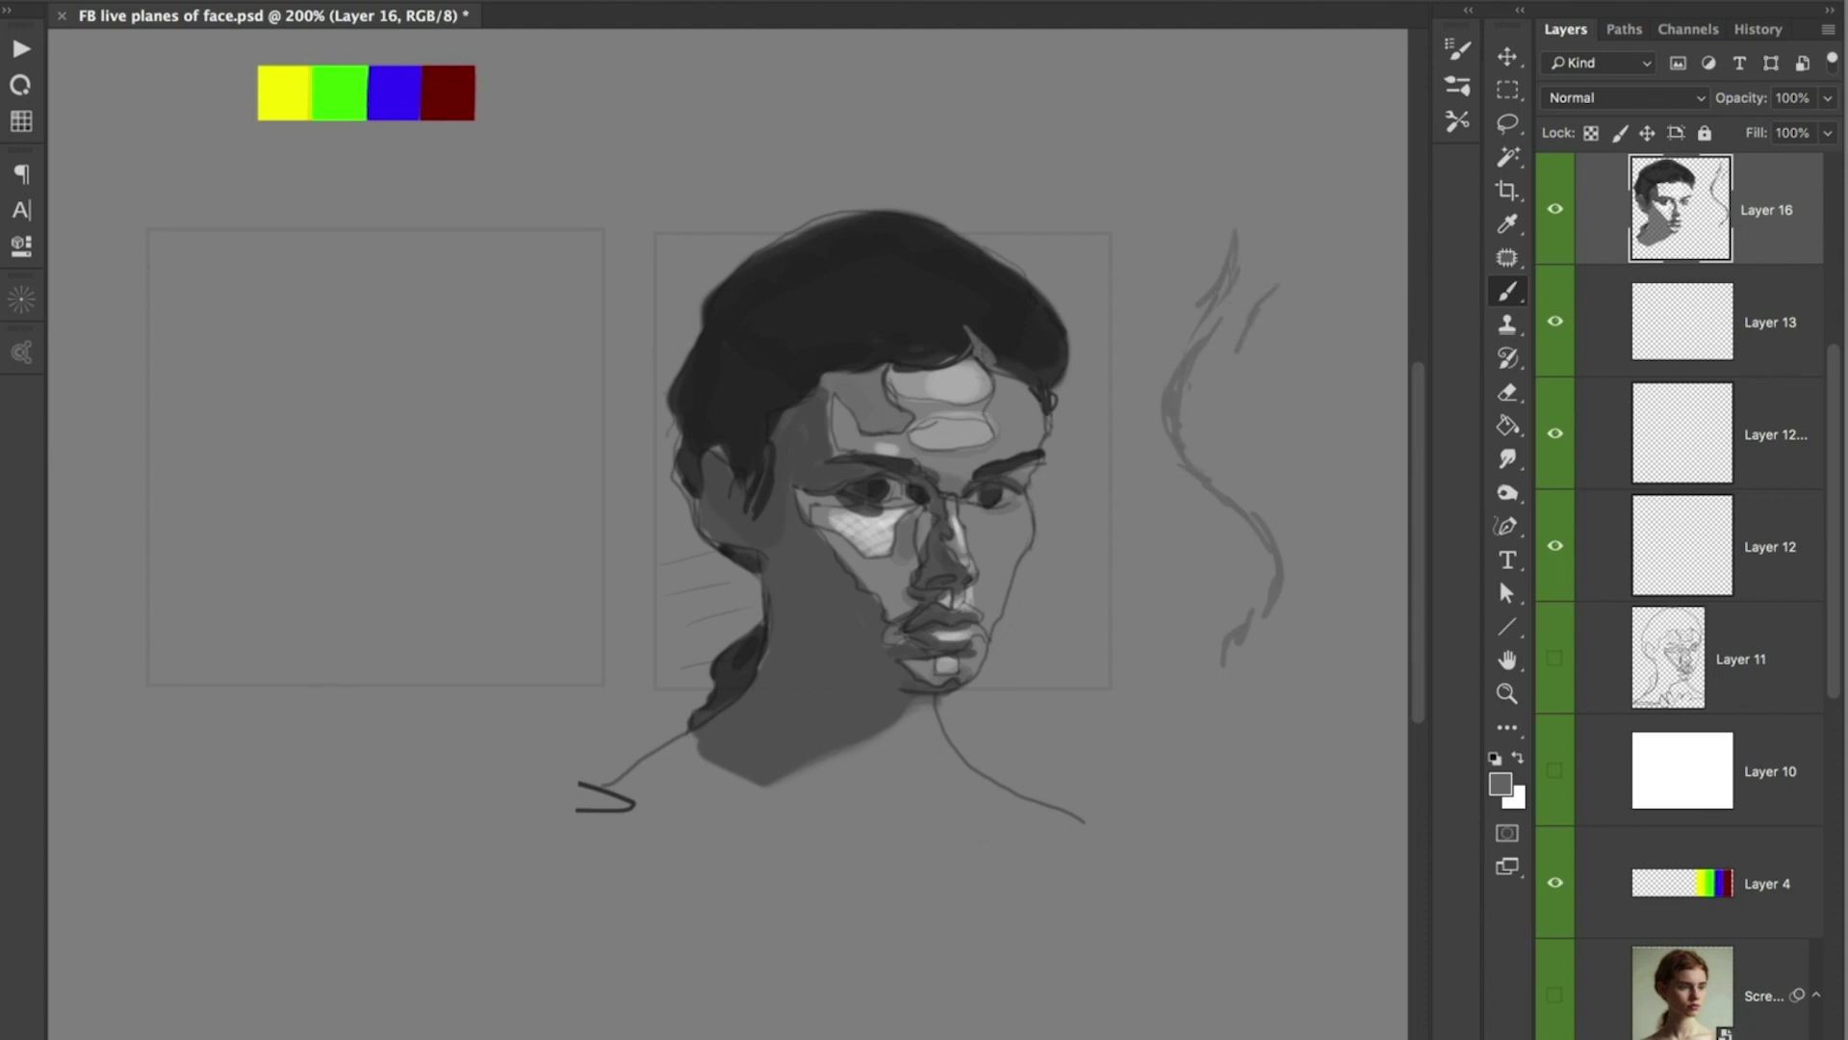
key(super+plus)
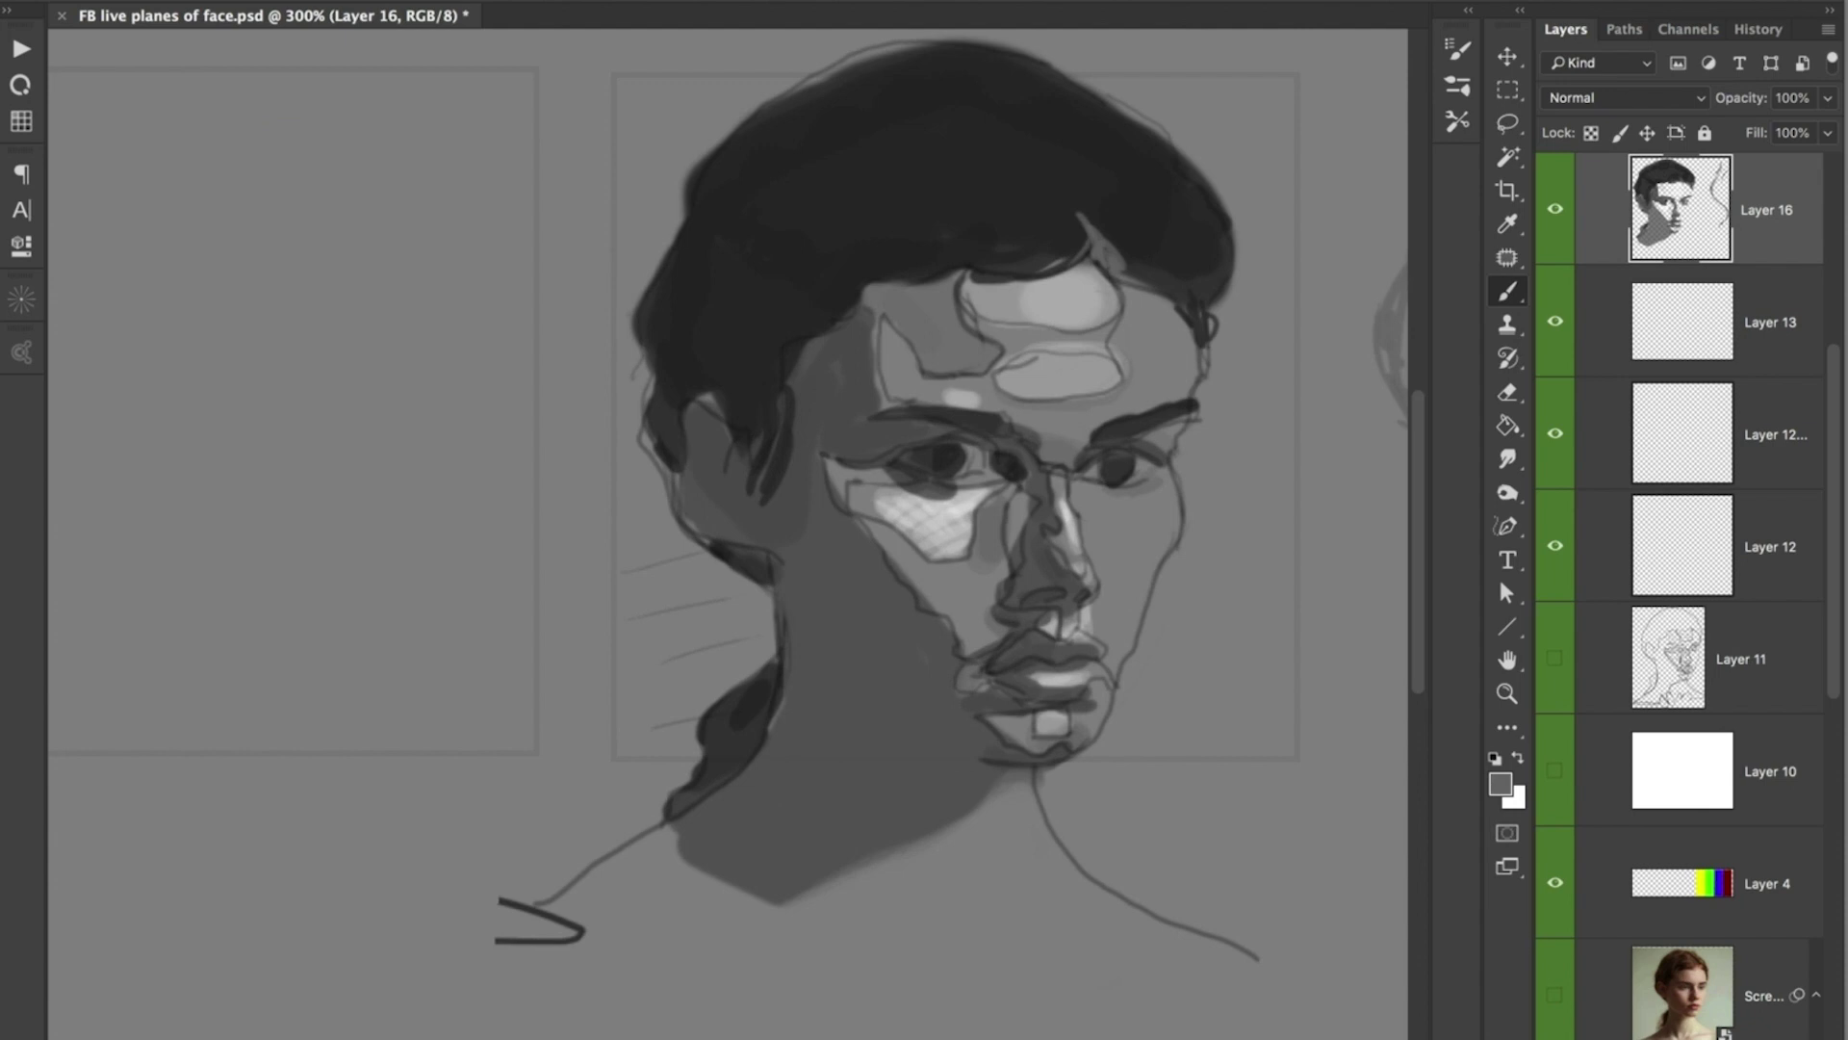
key(super+minus)
drag(1155, 433, 989, 442)
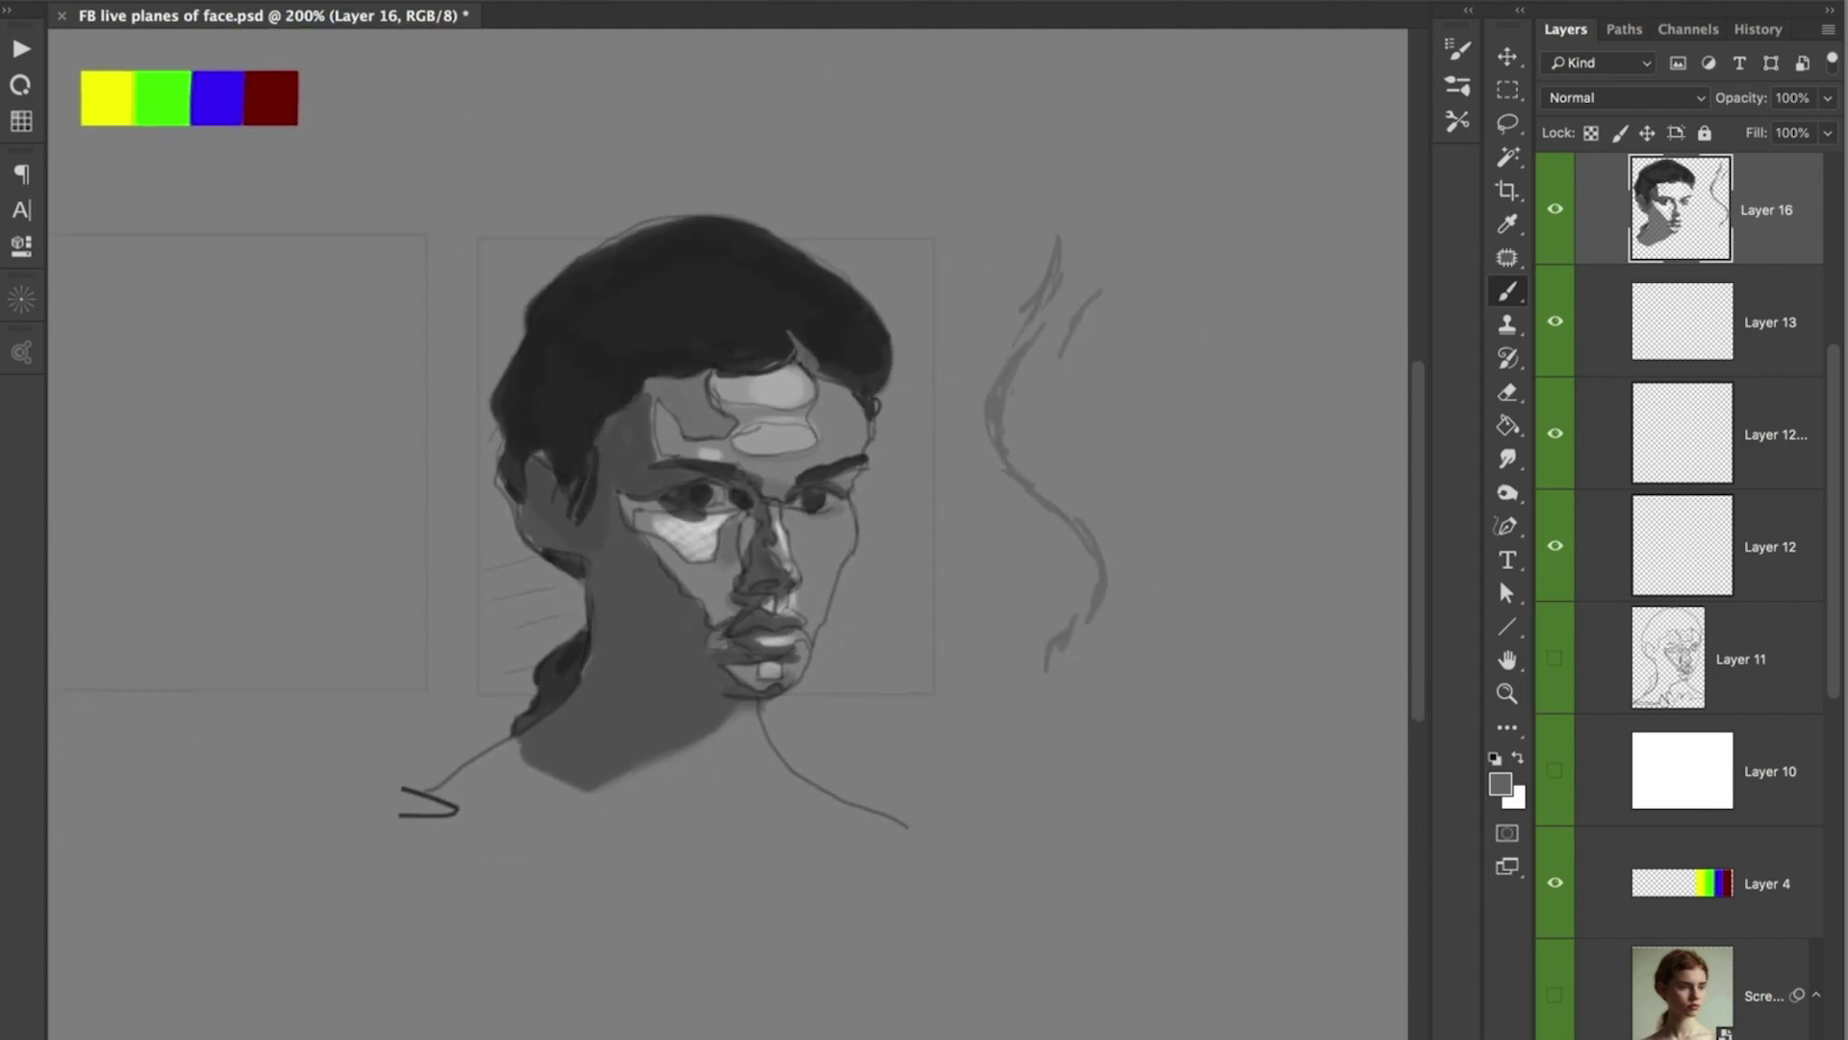
- Try an angular contour line beside the S-shaped curve and undo it
mouse_move(1209, 291)
mouse_down()
mouse_move(1195, 340)
mouse_move(1216, 409)
mouse_up()
key(ctrl+z)
mouse_move(1199, 311)
mouse_down()
mouse_move(1255, 386)
mouse_move(1269, 449)
mouse_up()
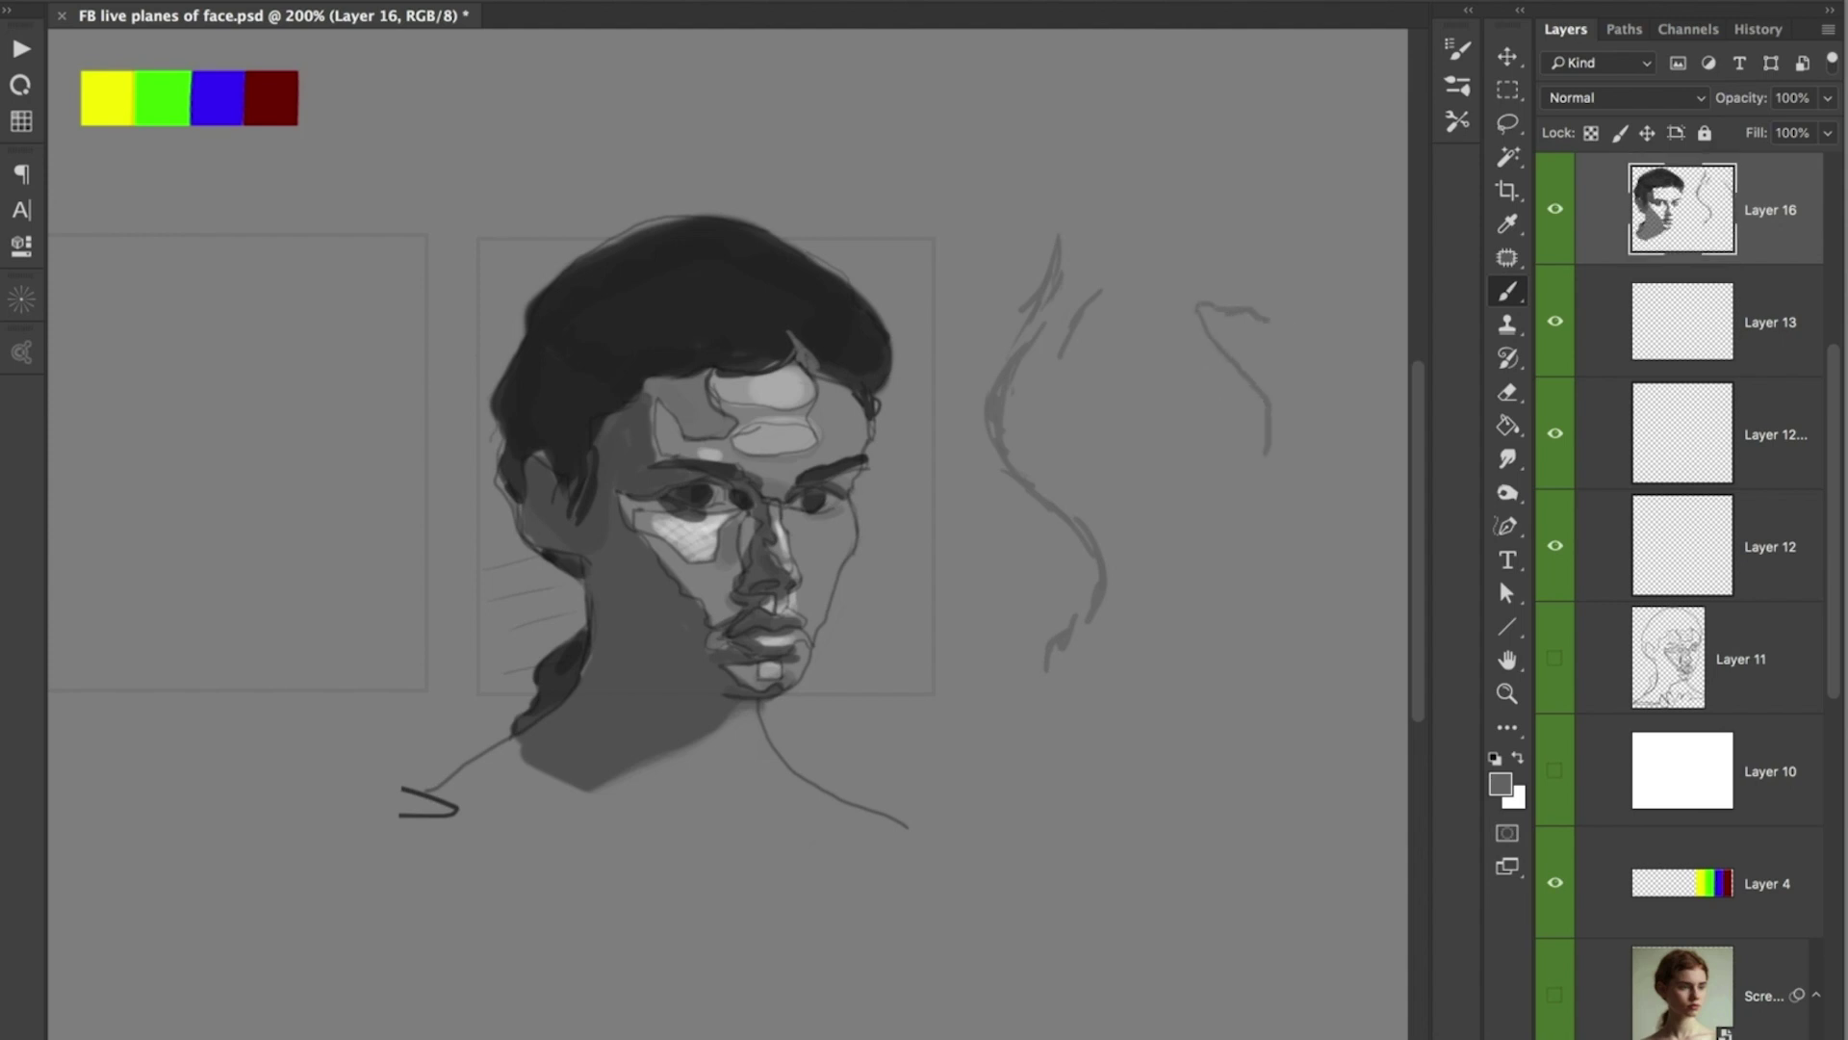
key(ctrl+z)
key(ctrl+z)
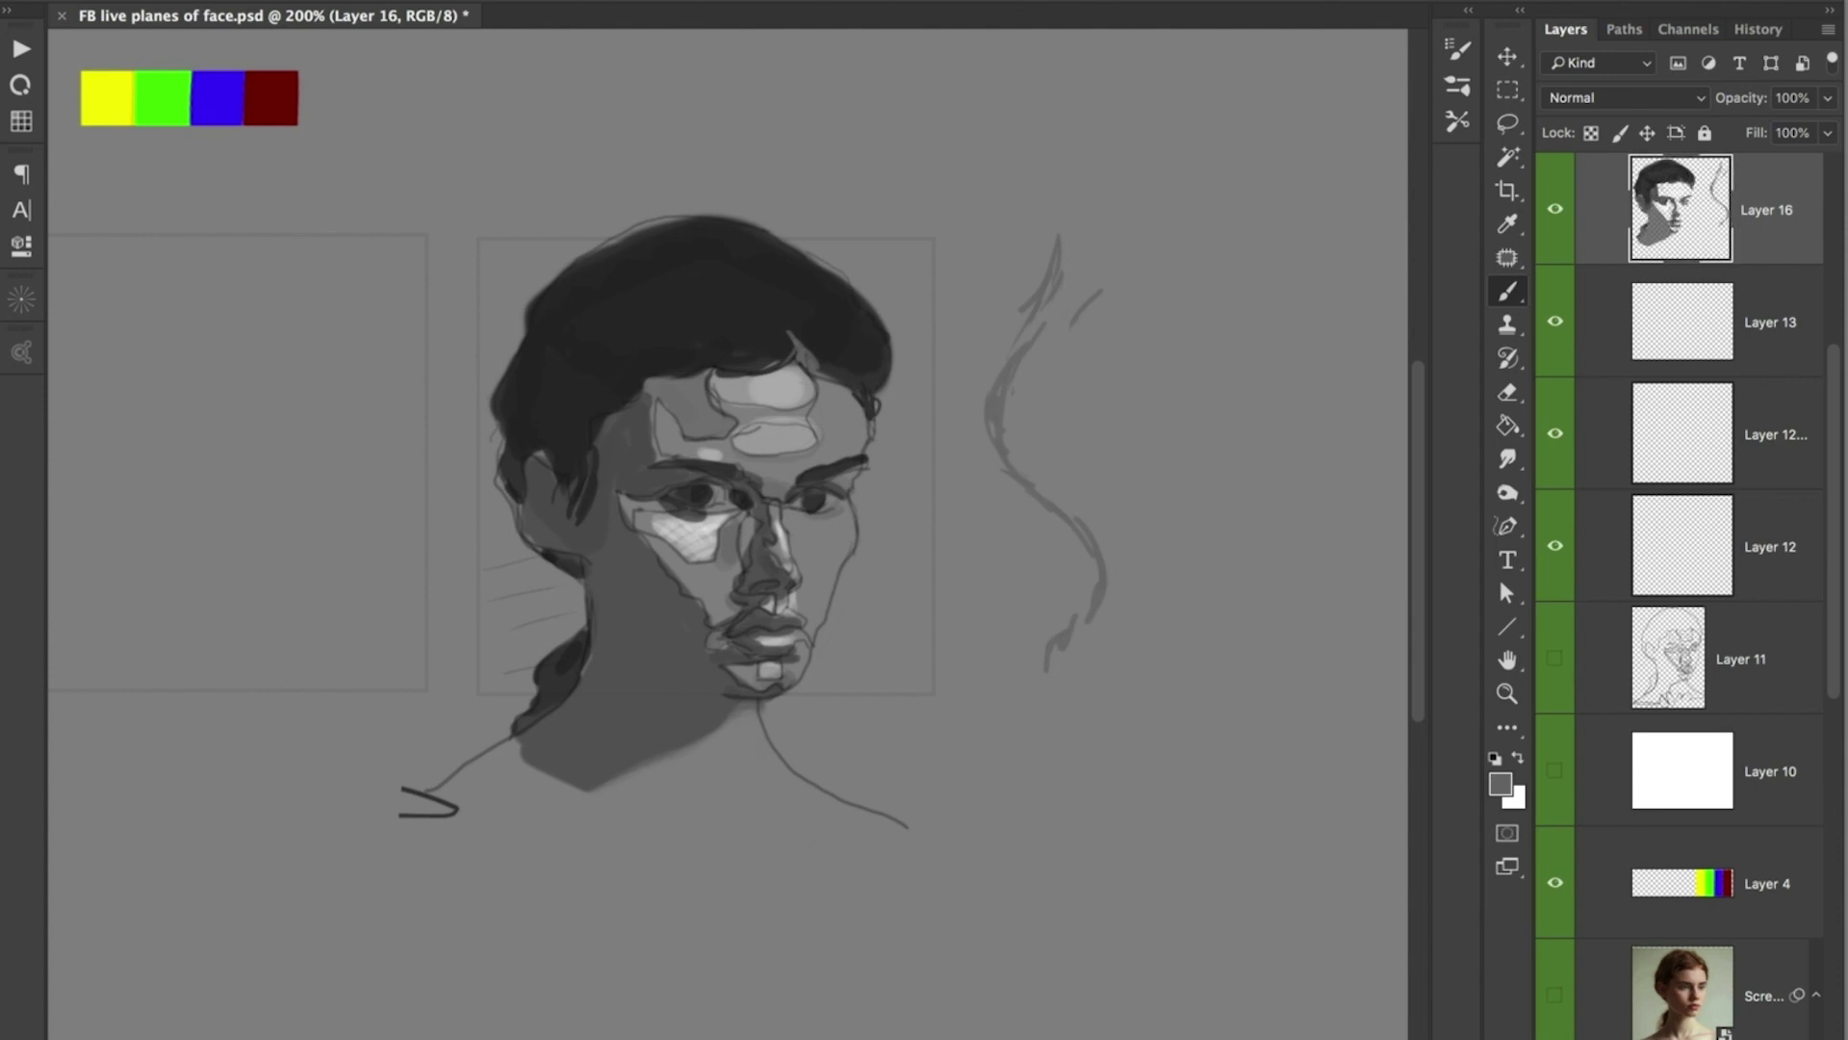
- Select the S-shaped curve and its short strokes beside the painted head with the Lasso tool and delete them
key(l)
mouse_move(1147, 383)
mouse_down()
mouse_move(1059, 219)
mouse_move(975, 407)
mouse_move(1115, 684)
mouse_up()
key(Delete)
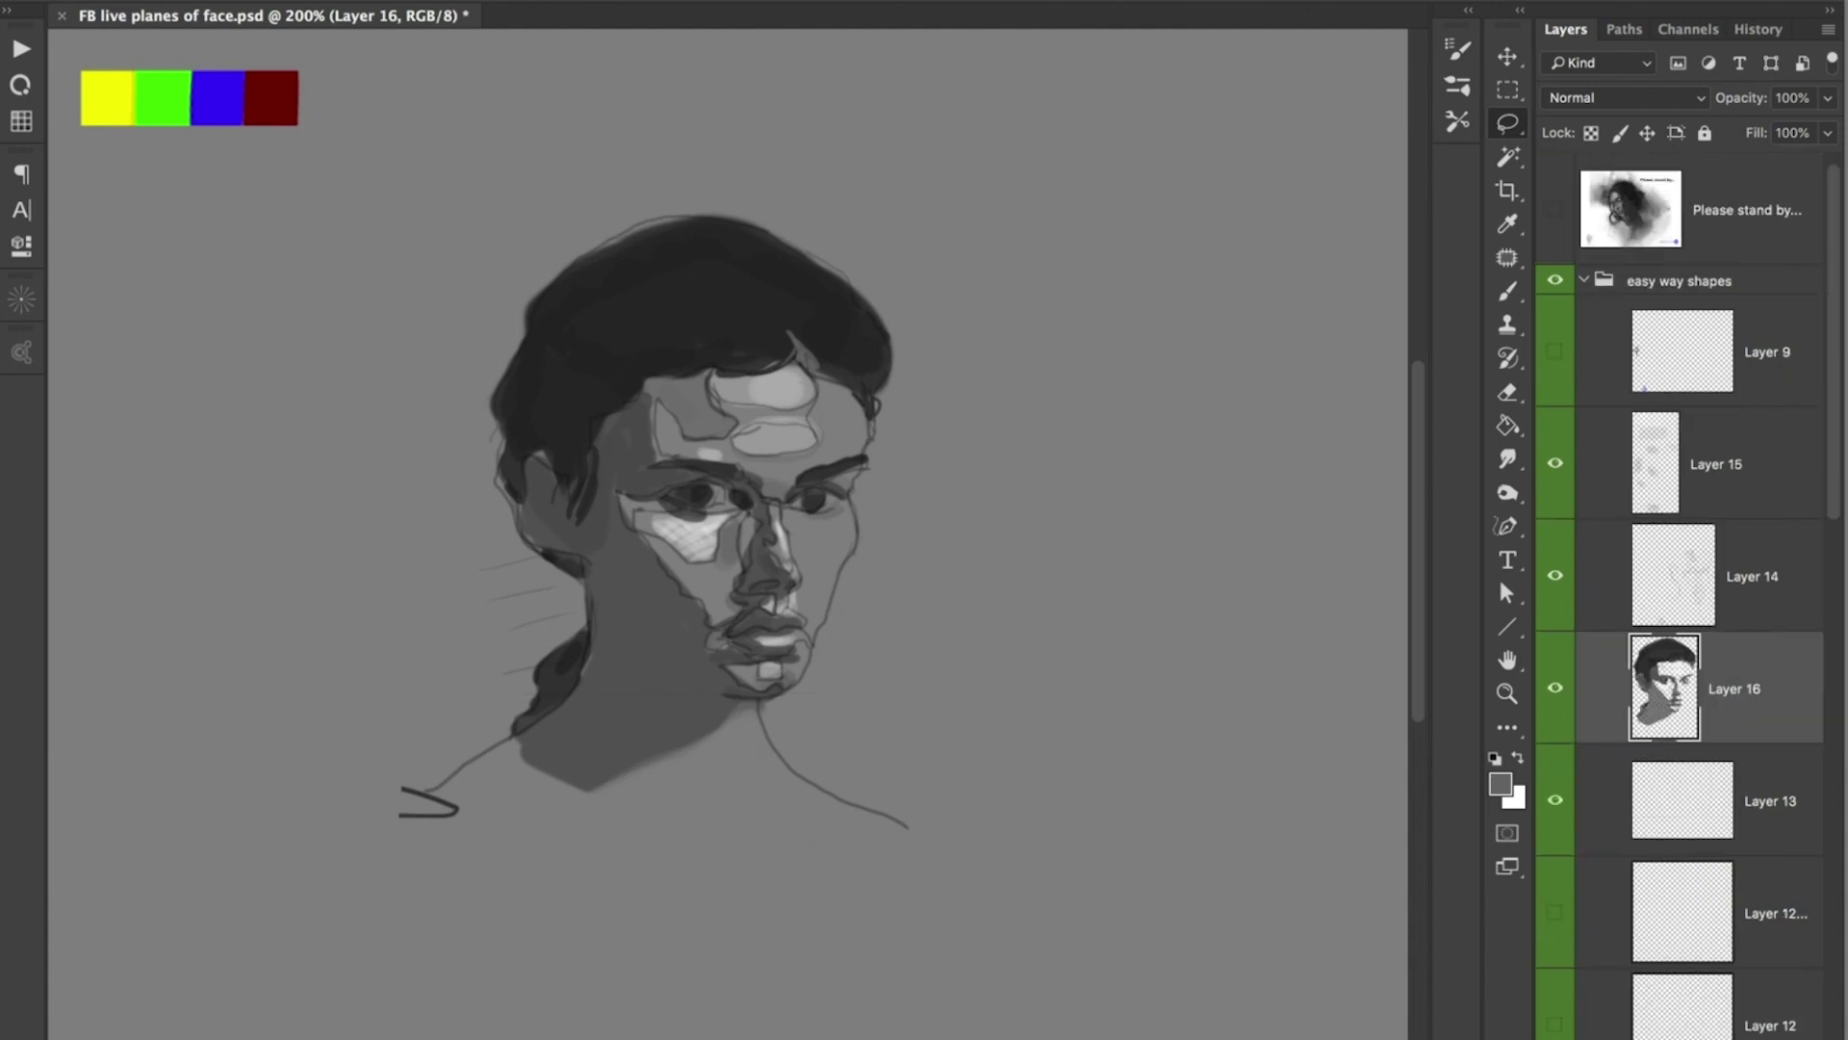
- Hide the line drawing on Layer 14 and paint thin dark grey contour strokes along the far cheek and jaw
click(1556, 575)
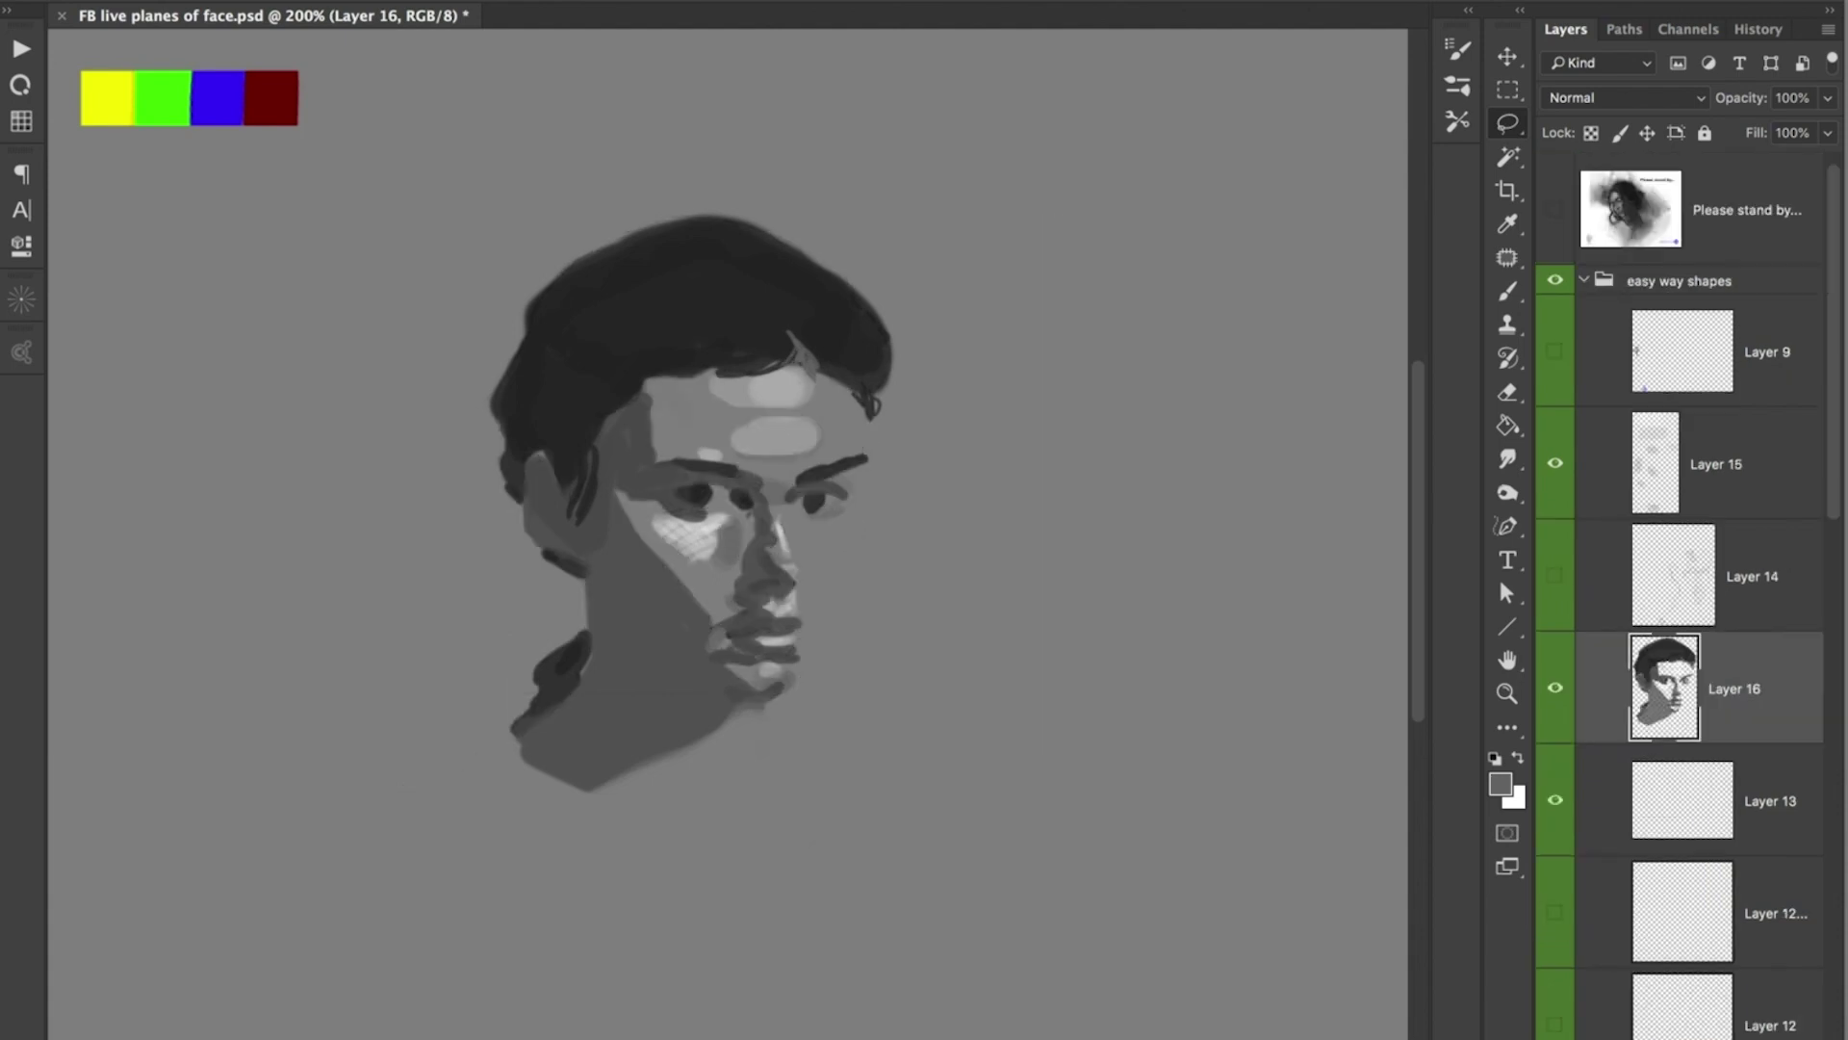
click(1556, 463)
click(1556, 463)
key(b)
key(ctrl+plus)
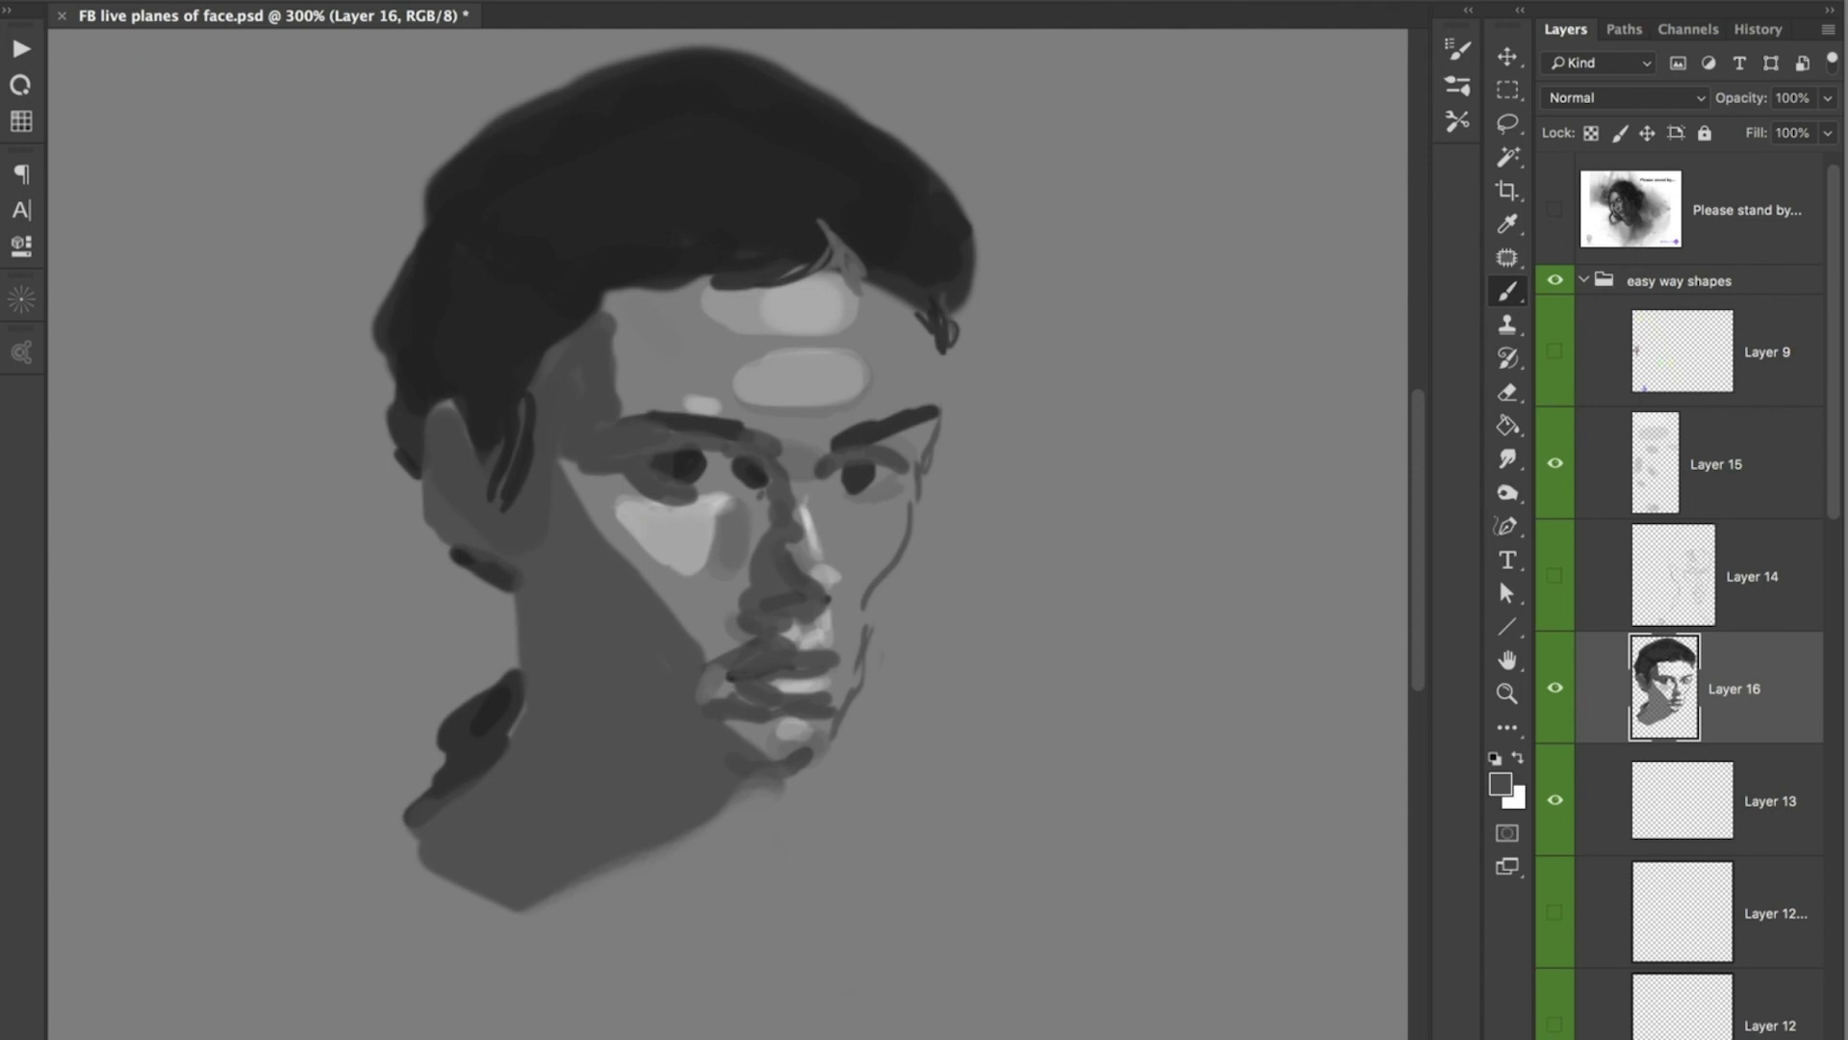
key(ctrl+minus)
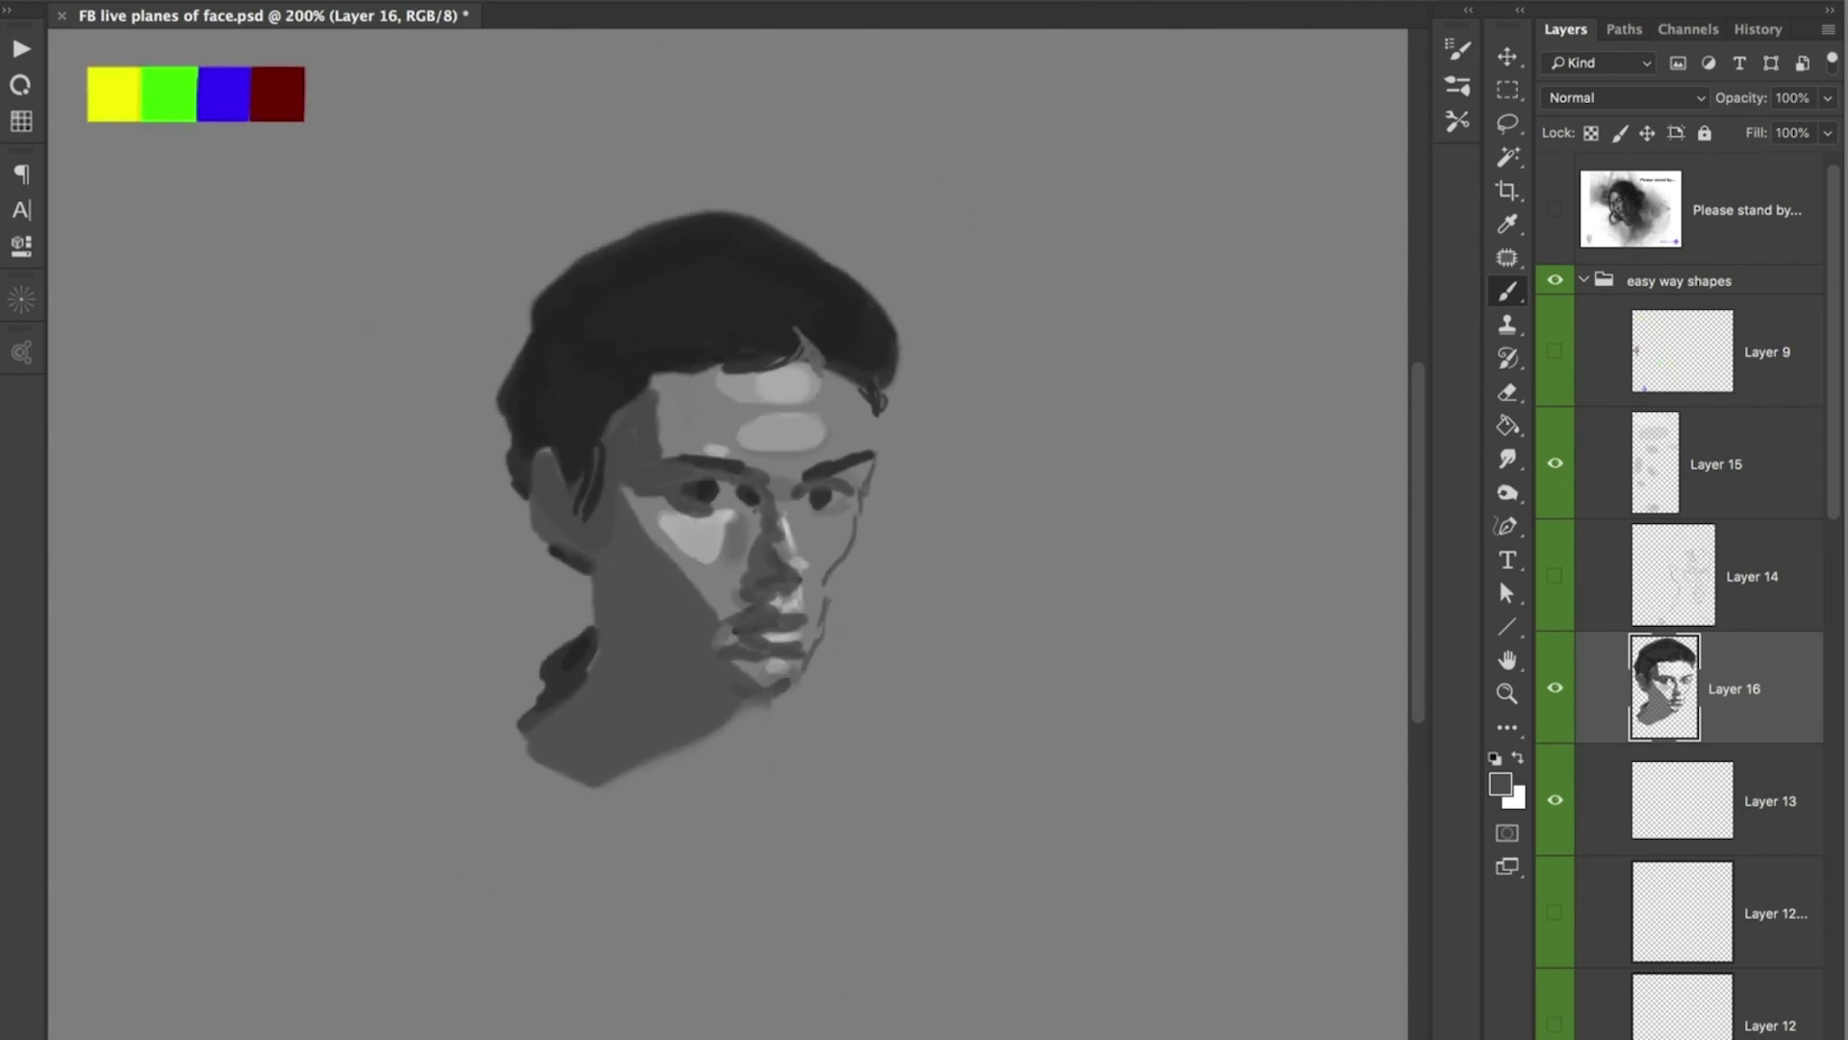
- Show the portrait photo layer again and bring the photo and the painted head into view side by side
scroll(1680, 578, down, 6)
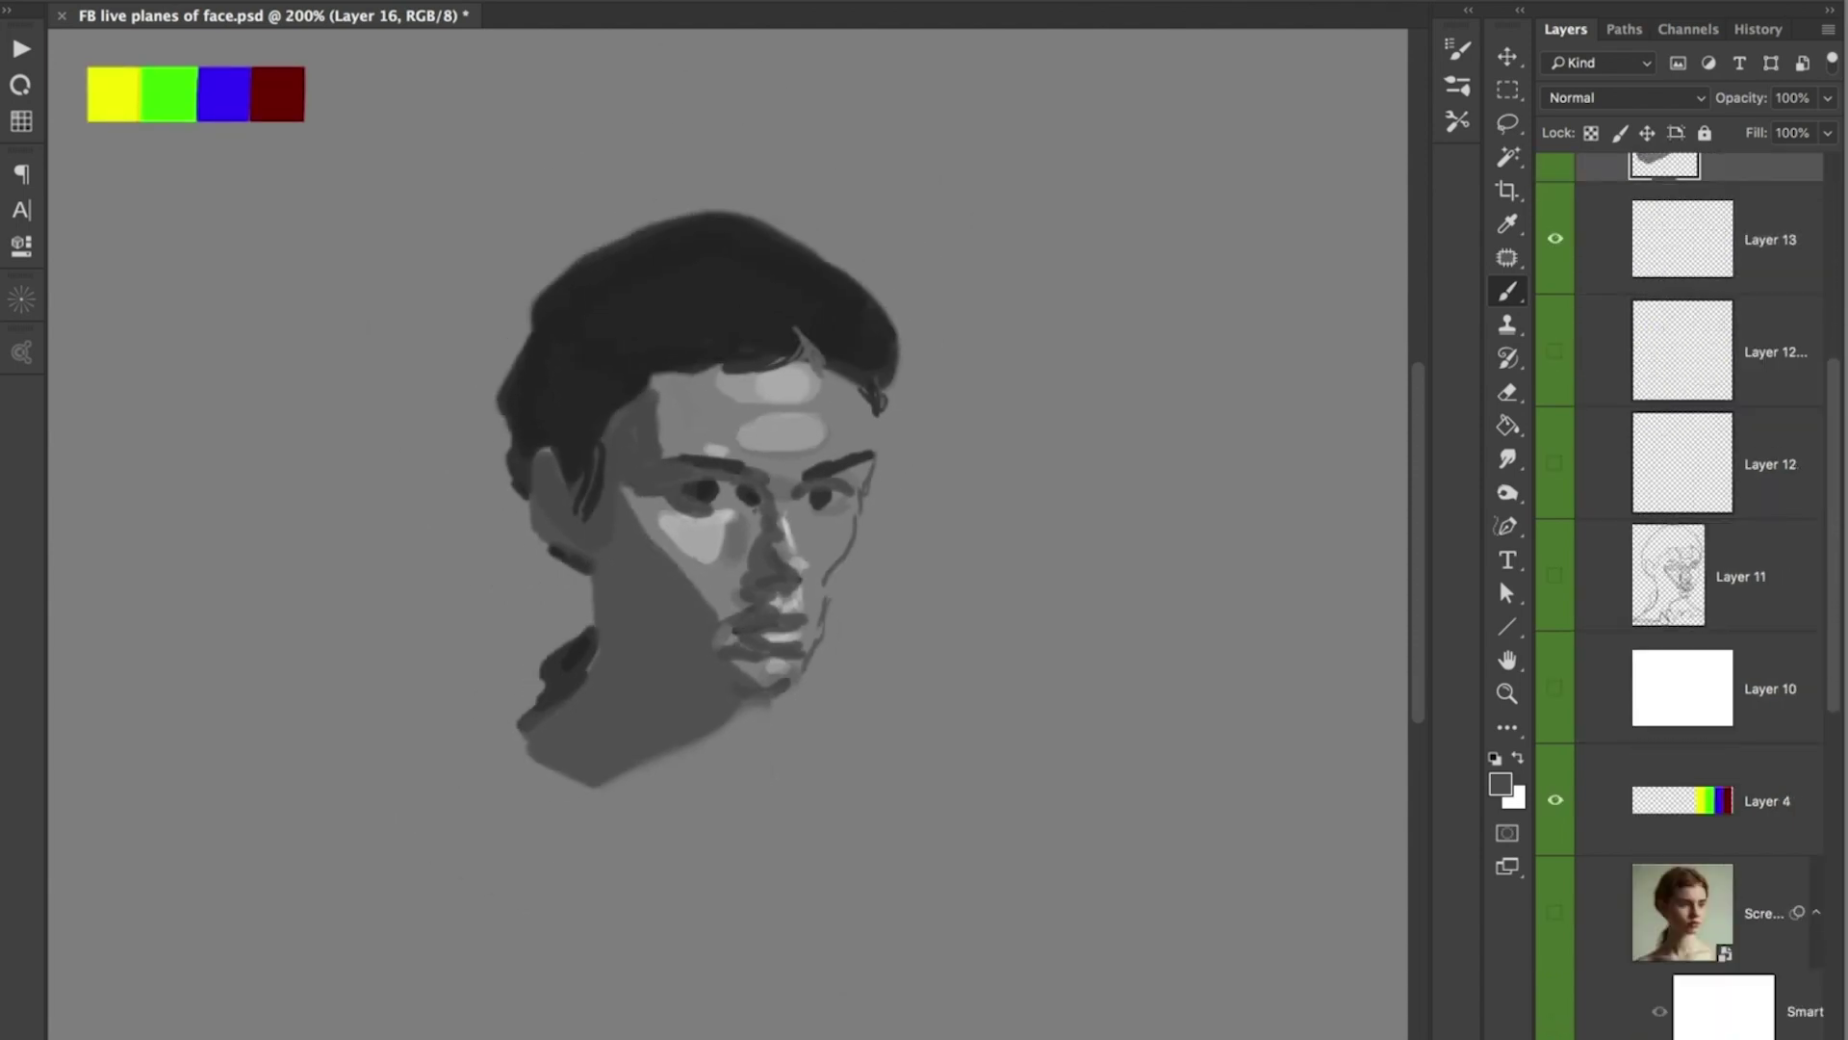
click(1555, 912)
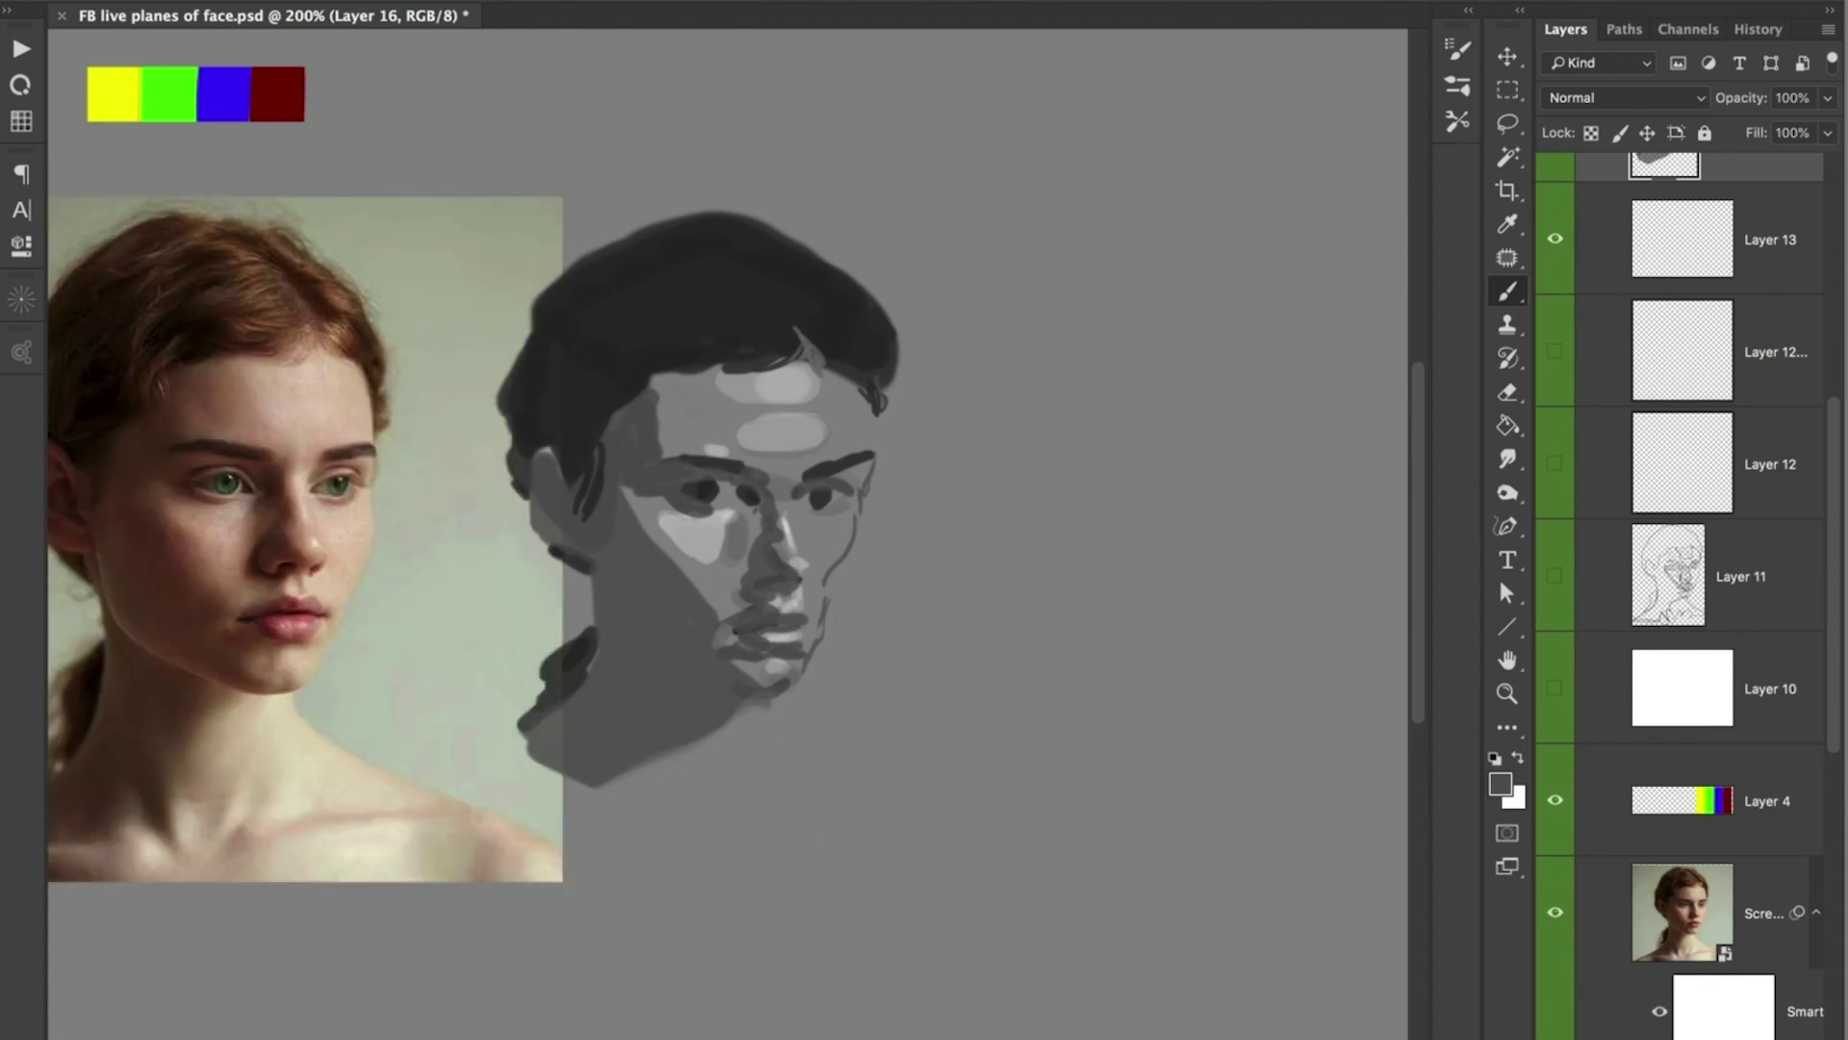
drag(674, 539, 995, 511)
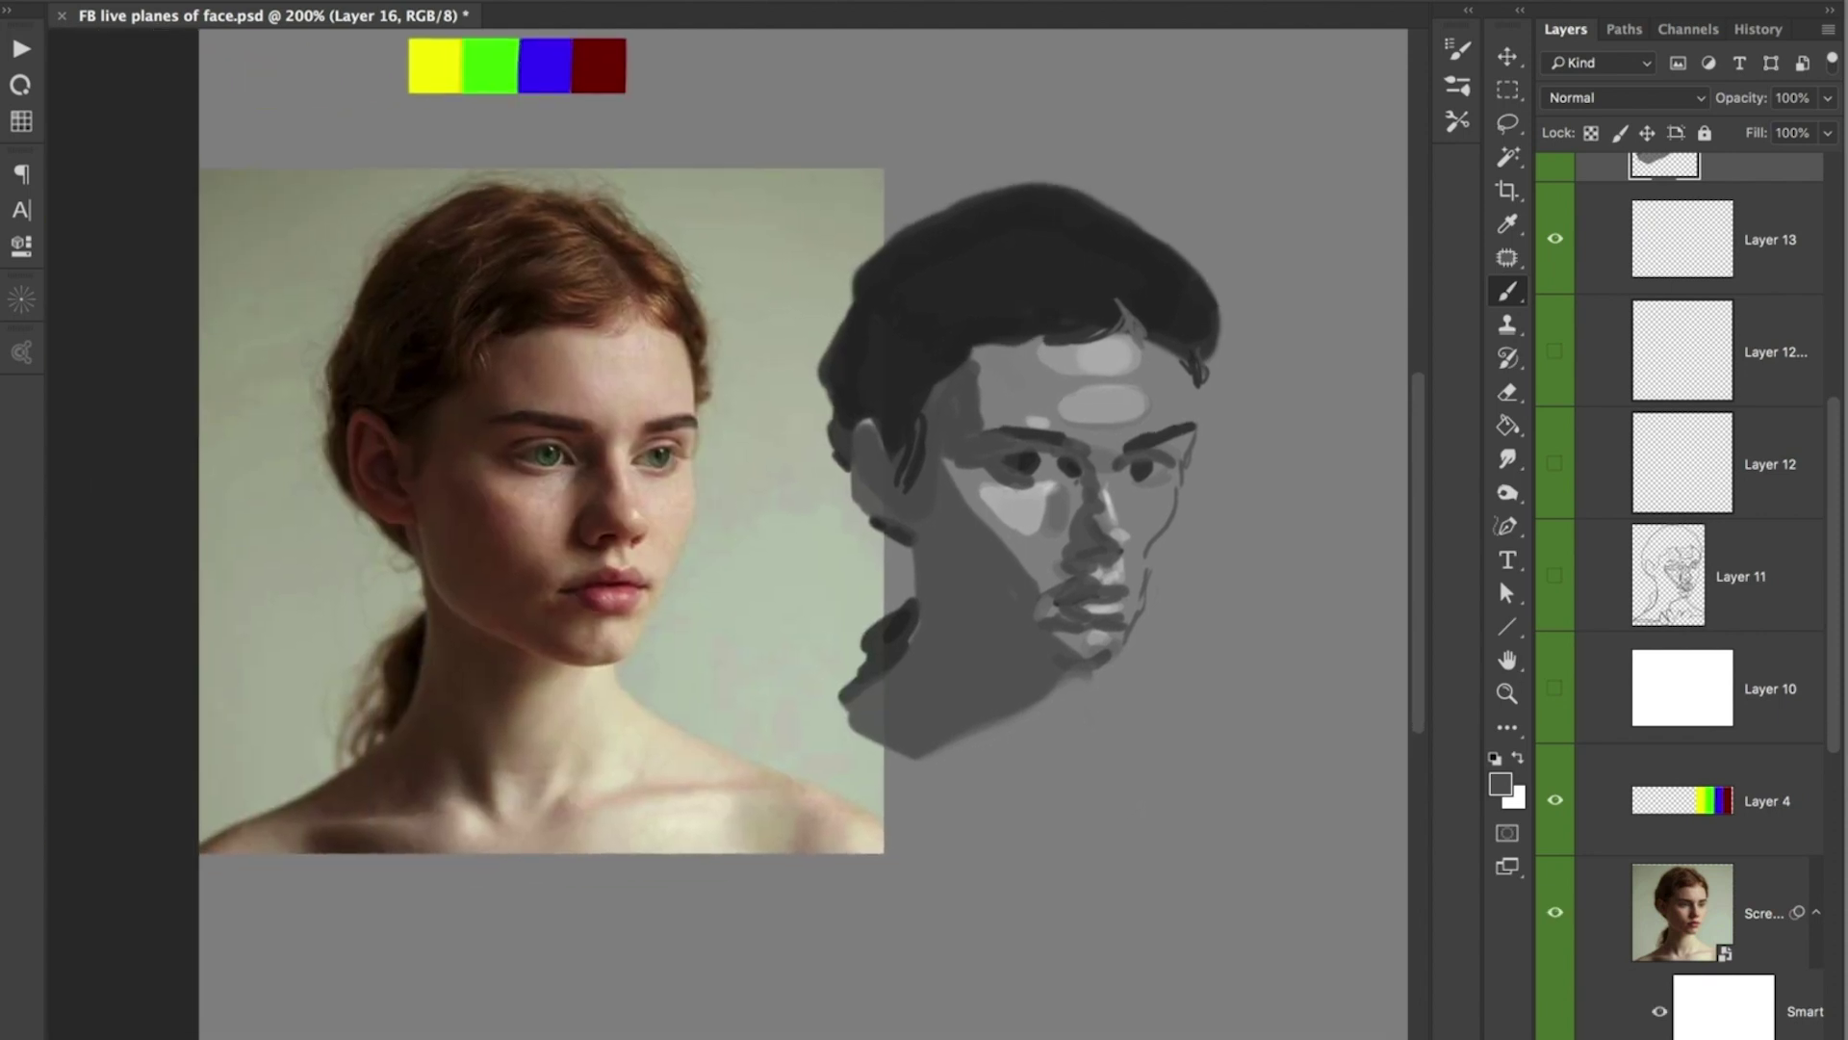
drag(912, 542, 914, 597)
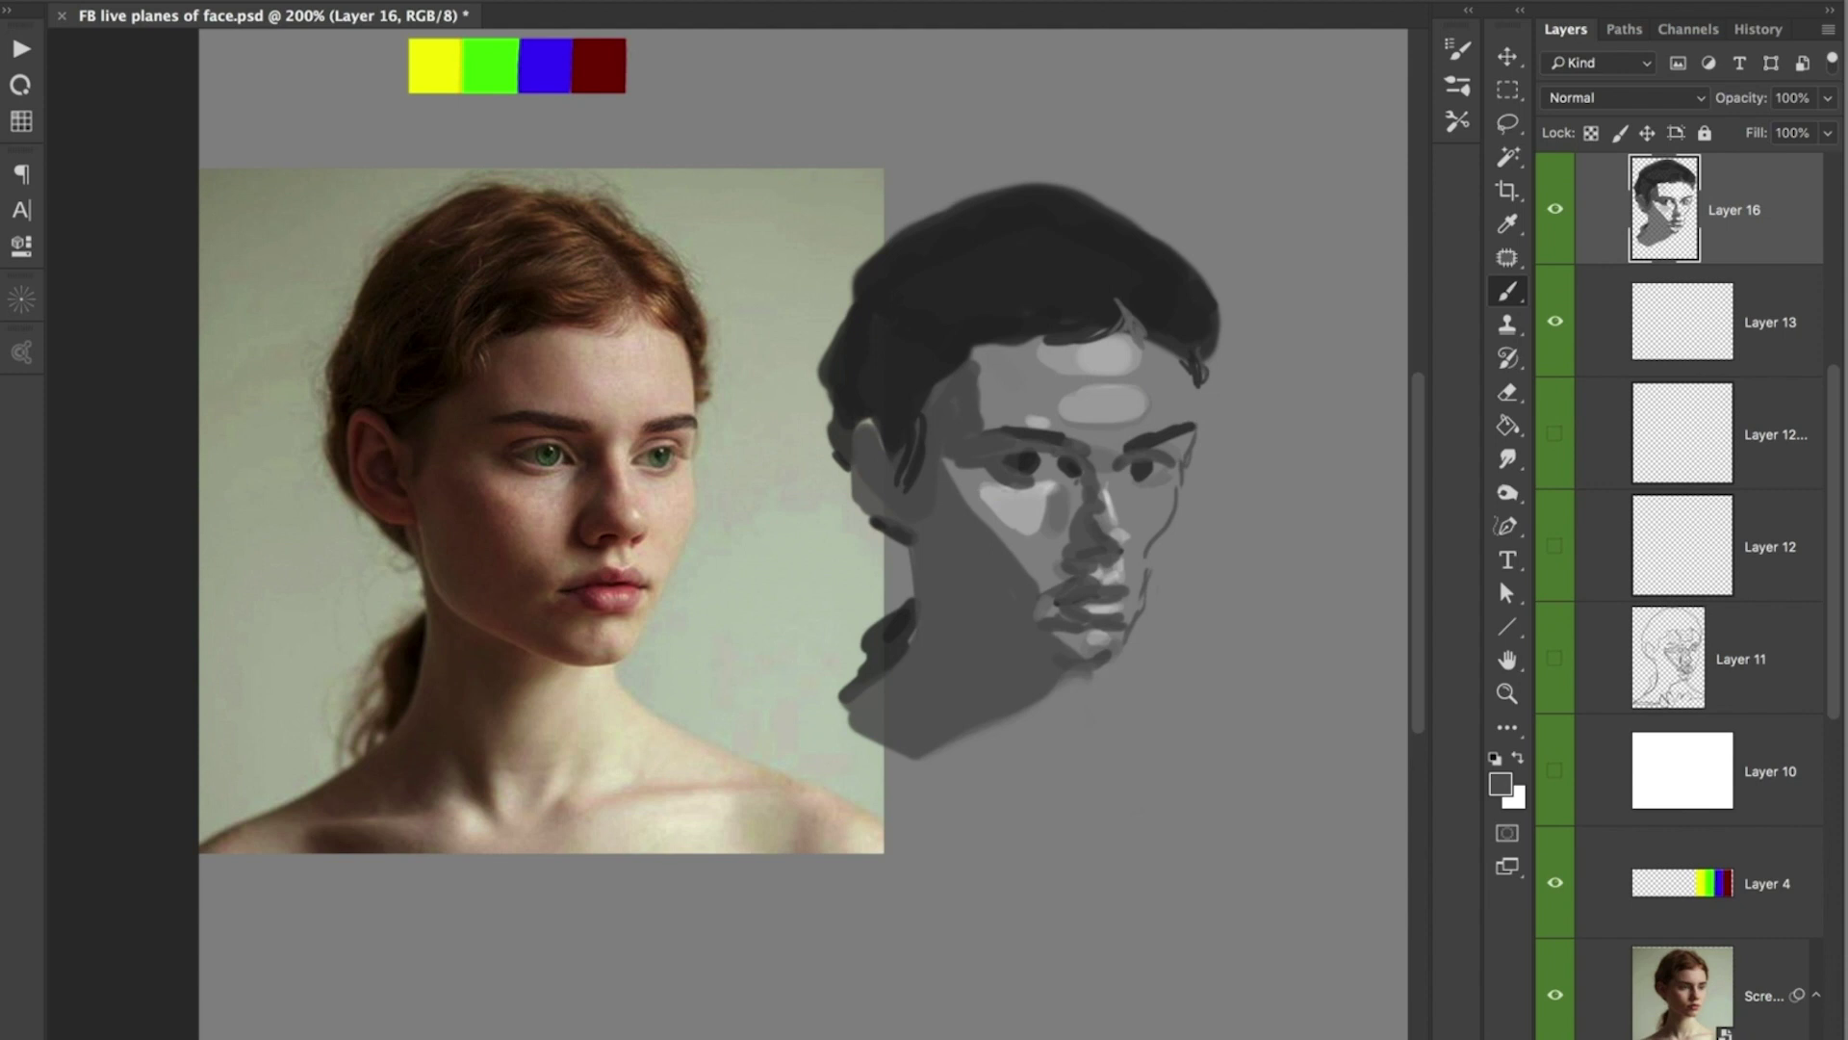
scroll(713, 529, right, 3)
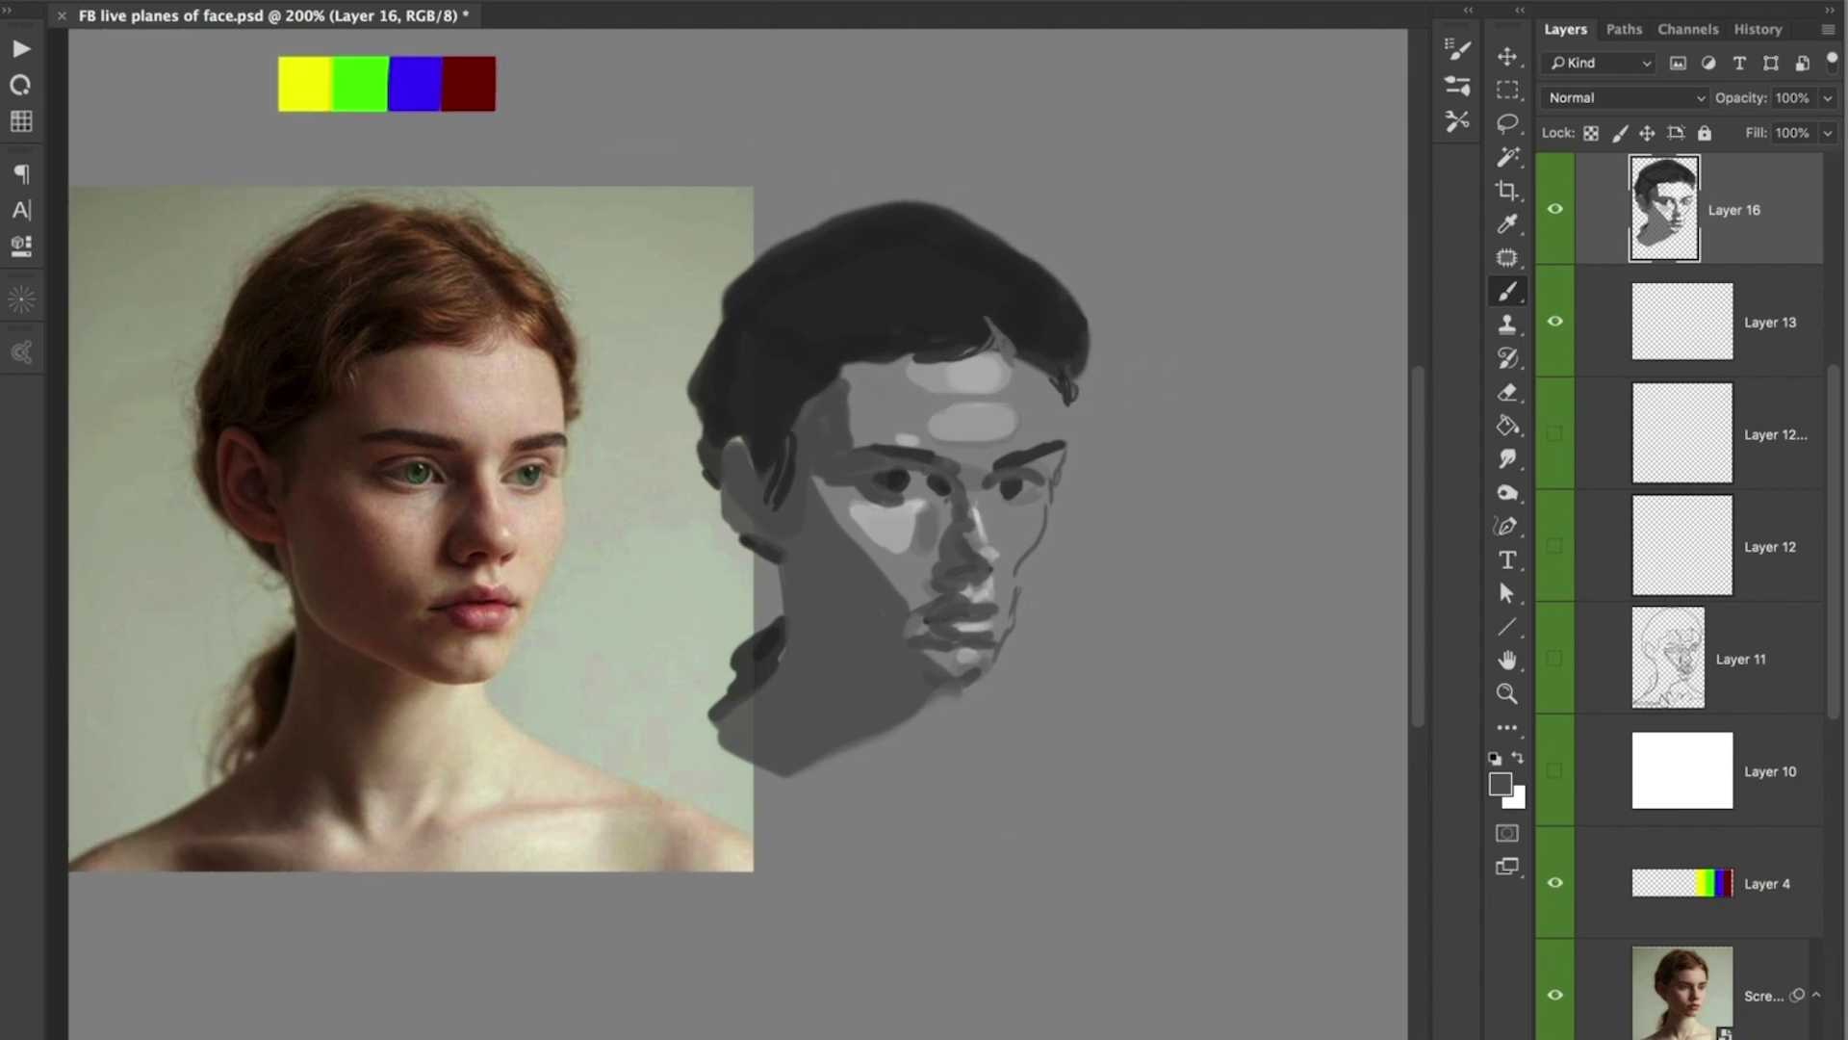
scroll(712, 530, left, 2)
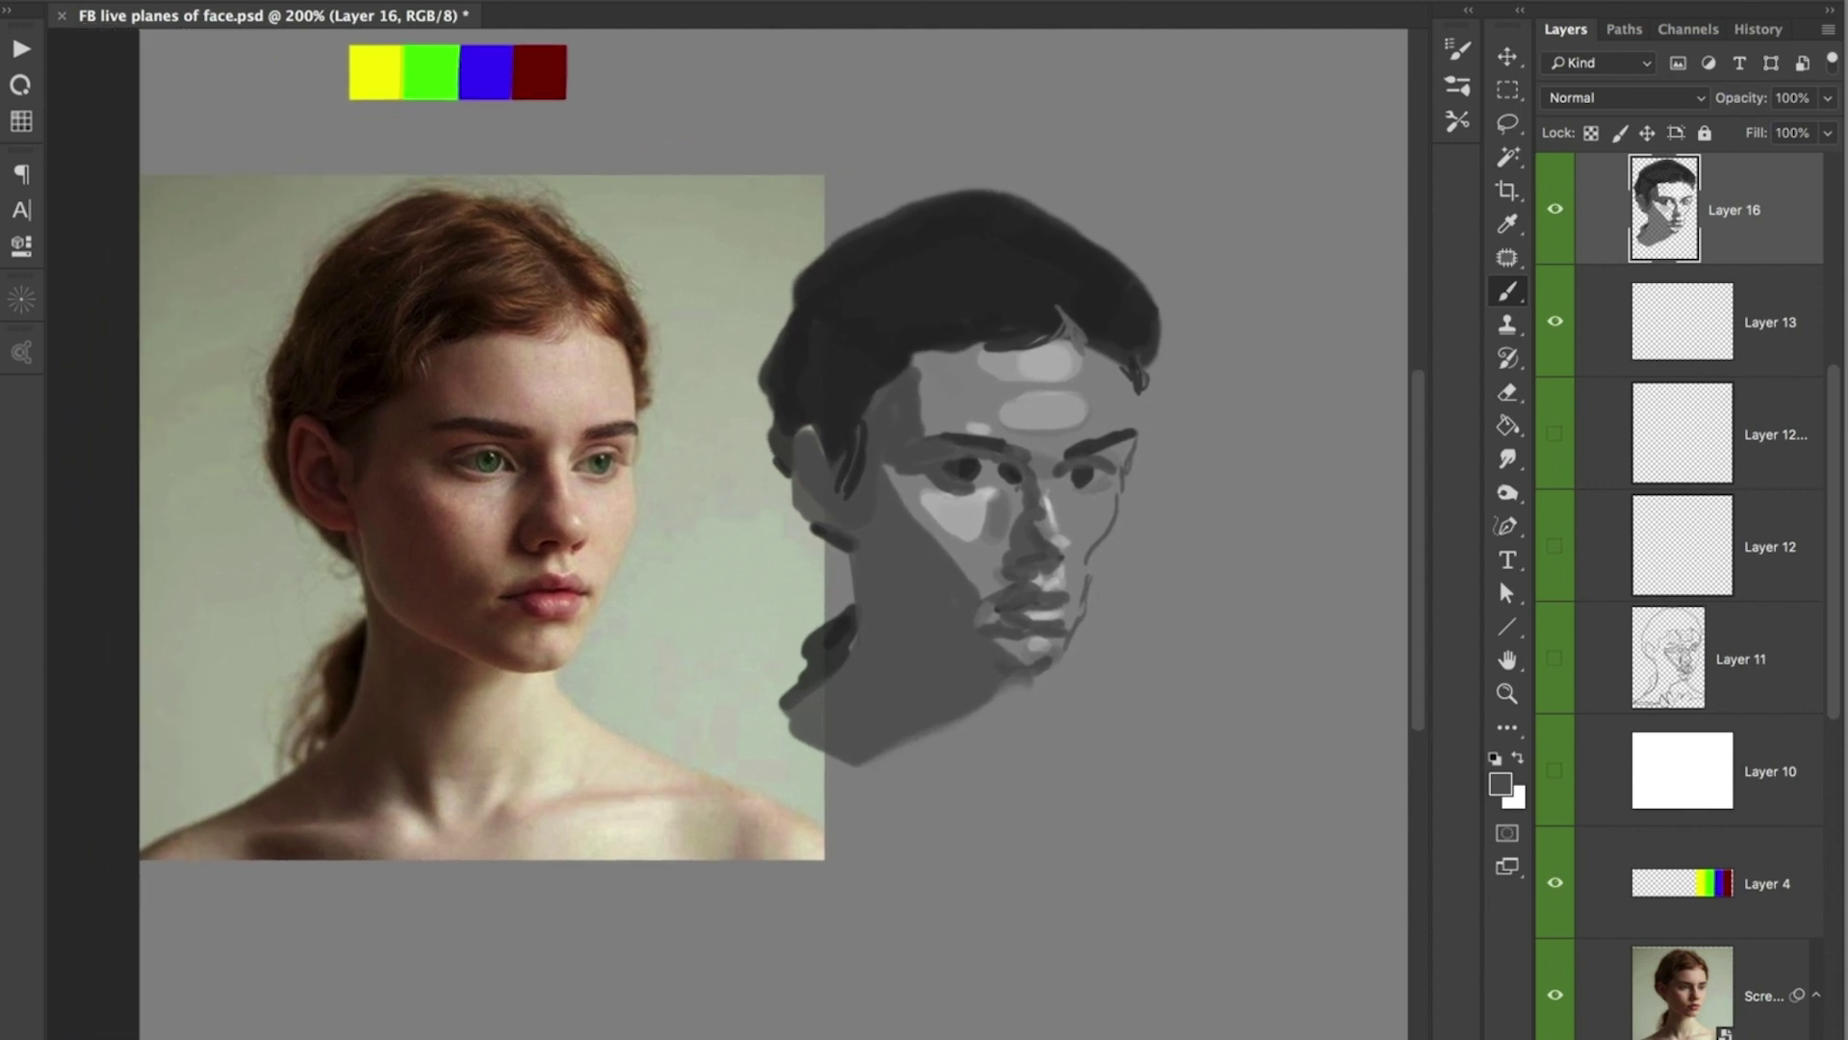
- Draw the far neck and shoulder line from below the chin and block in the near shoulder with dark grey strokes
mouse_move(1047, 666)
mouse_down()
mouse_move(1067, 709)
mouse_move(1244, 804)
mouse_up()
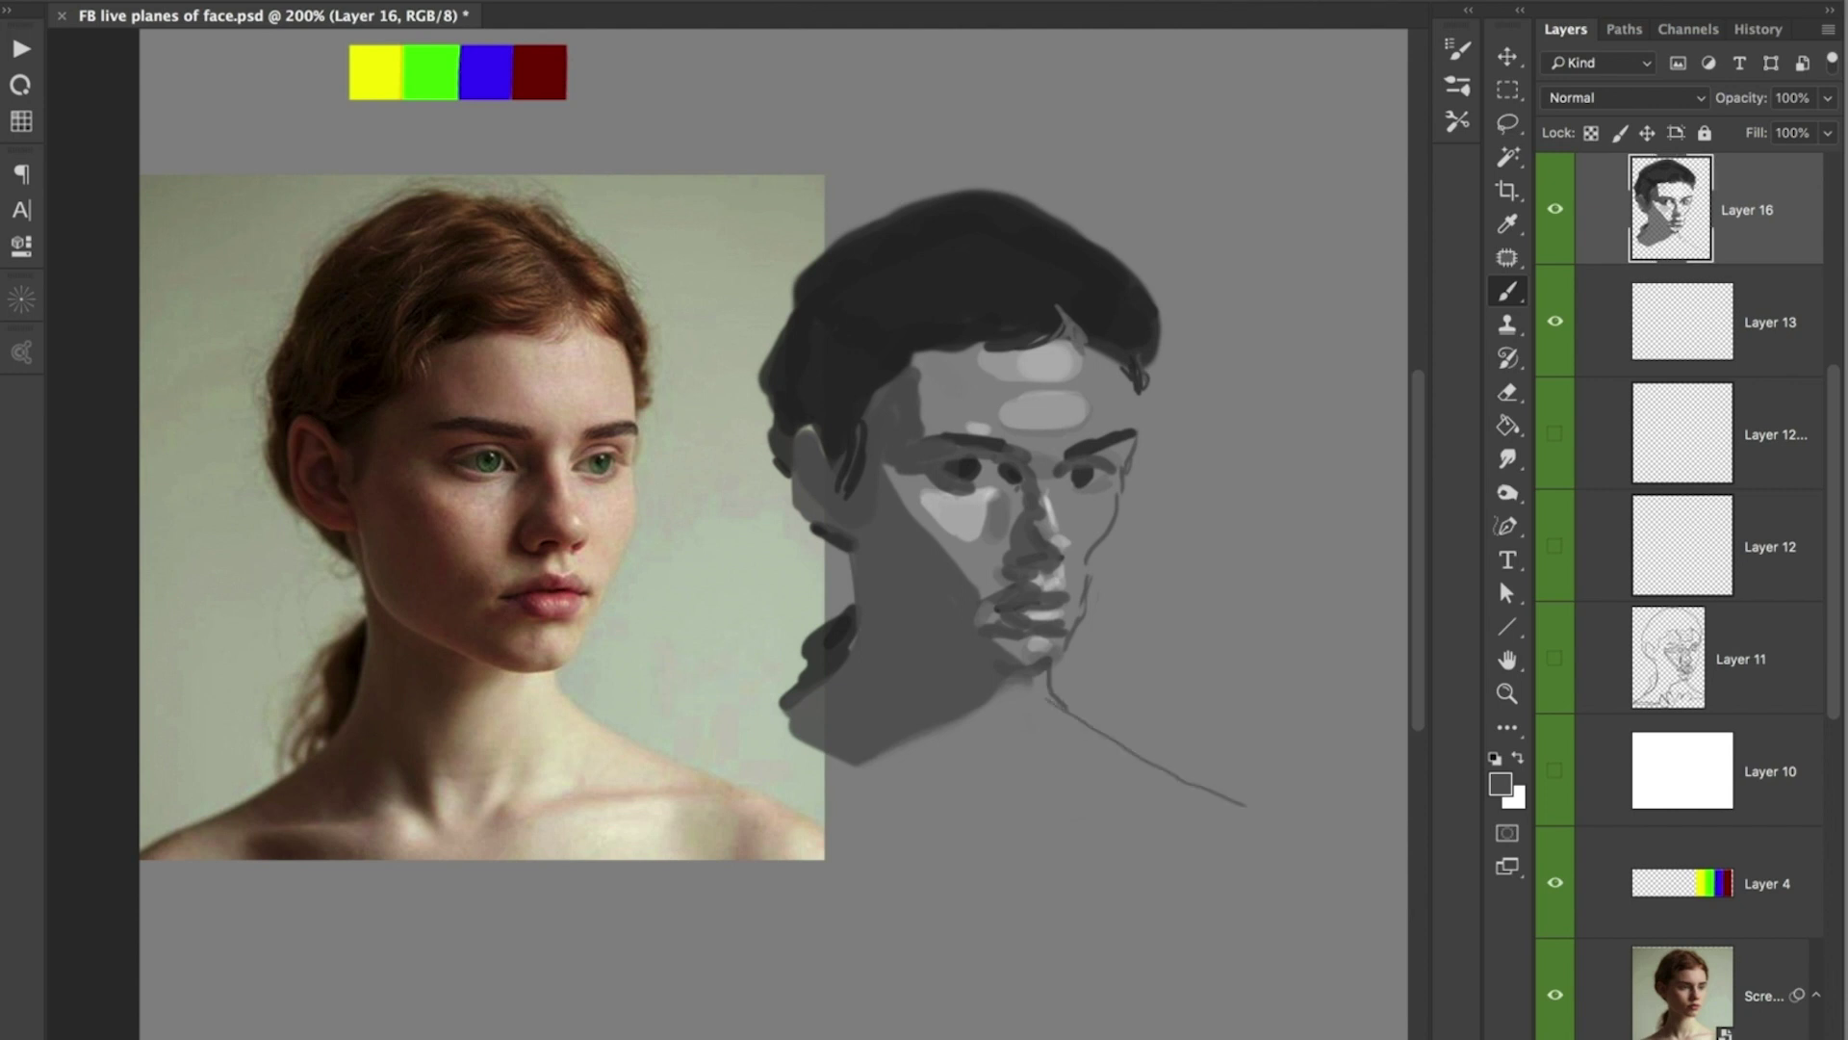
mouse_move(850, 764)
mouse_down()
mouse_move(732, 767)
mouse_move(791, 720)
mouse_move(814, 746)
mouse_move(722, 768)
mouse_move(780, 735)
mouse_move(821, 733)
mouse_move(788, 749)
mouse_move(815, 750)
mouse_move(753, 765)
mouse_up()
drag(821, 773, 715, 770)
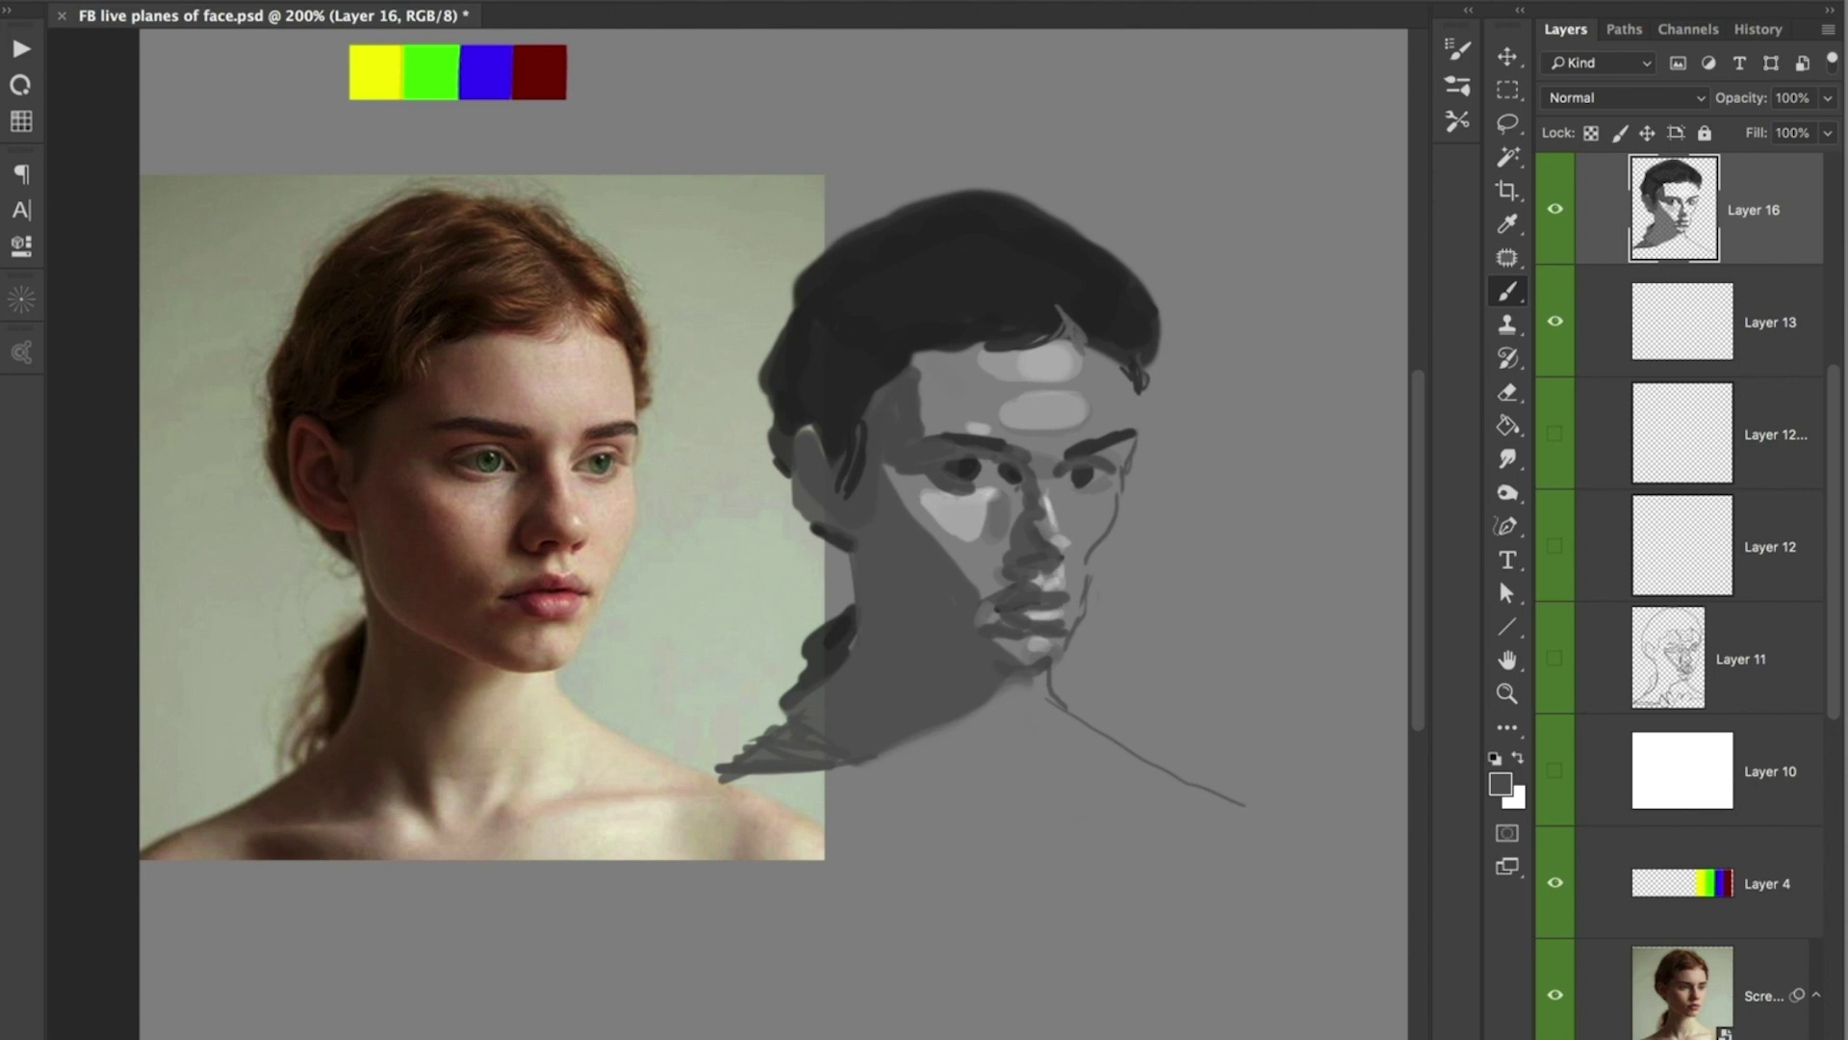
mouse_move(691, 774)
mouse_down()
mouse_move(763, 734)
mouse_move(704, 773)
mouse_up()
key(super+z)
drag(787, 713, 701, 772)
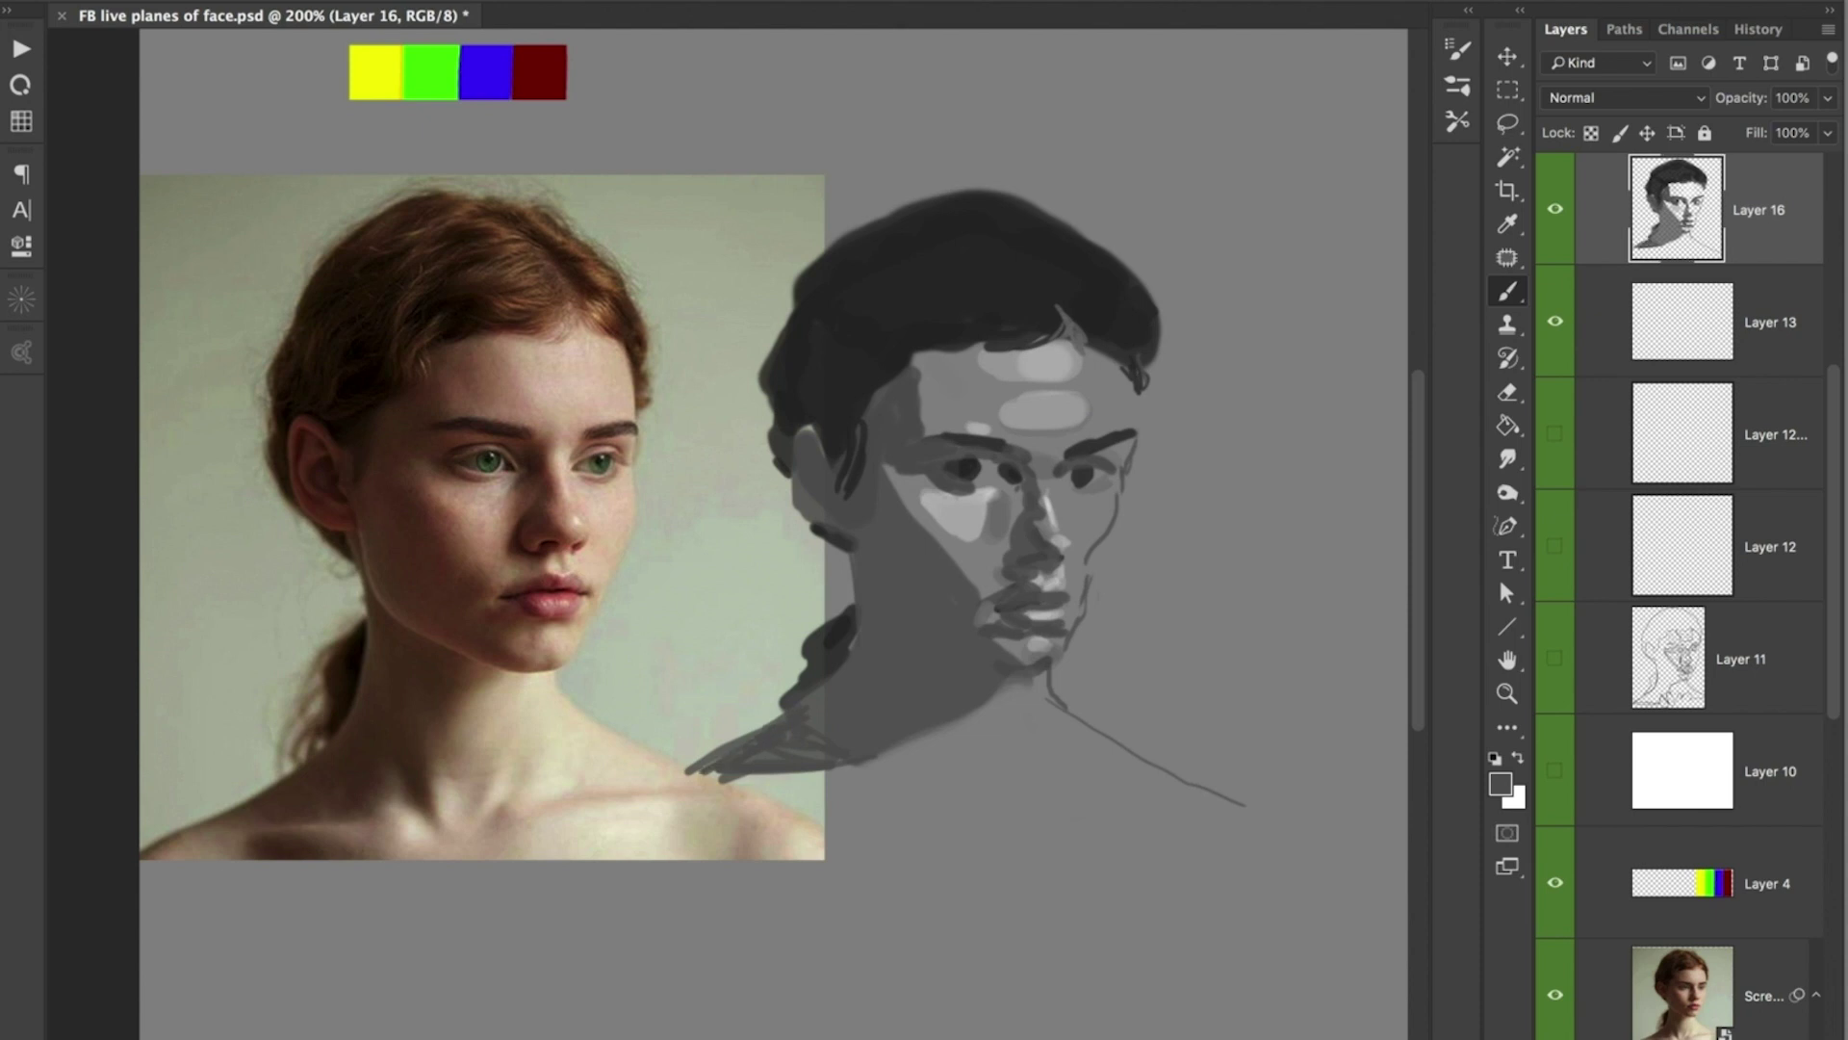
drag(784, 713, 741, 738)
- Sample the near-black of the hair behind the neck as the brush colour
alt+click(808, 662)
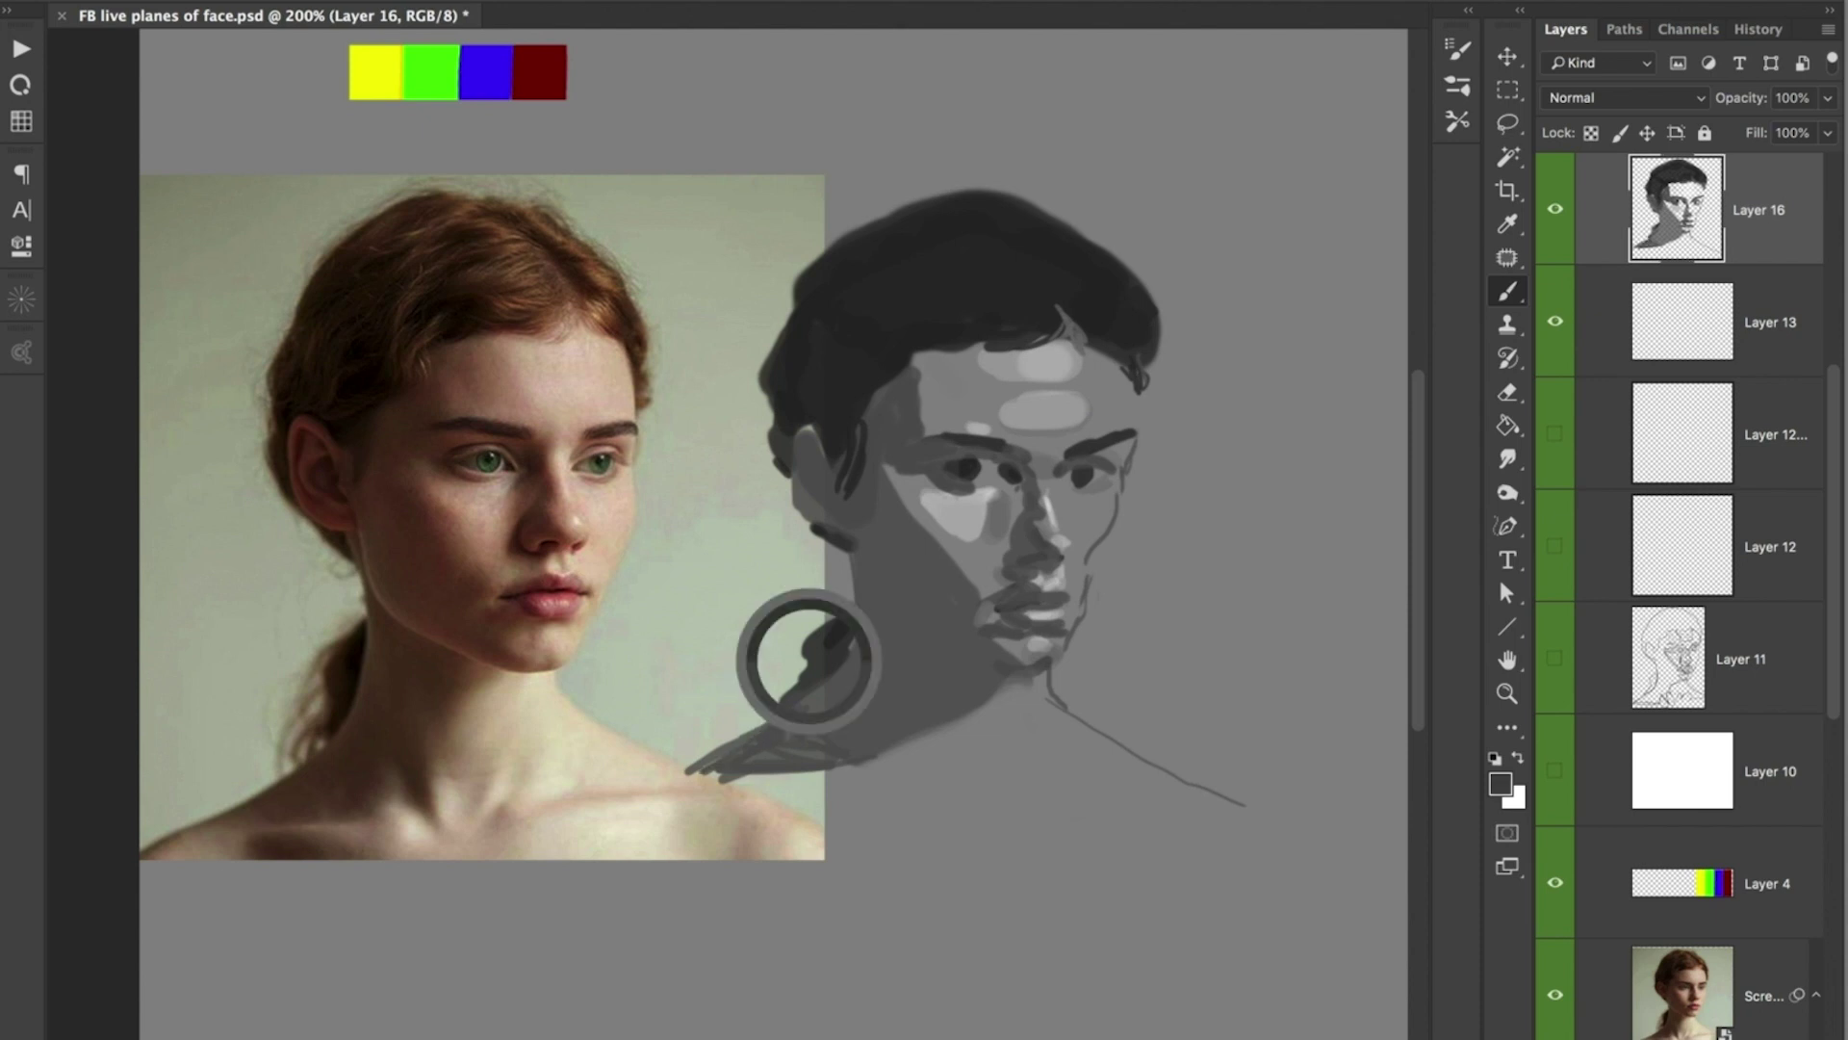
alt+click(829, 628)
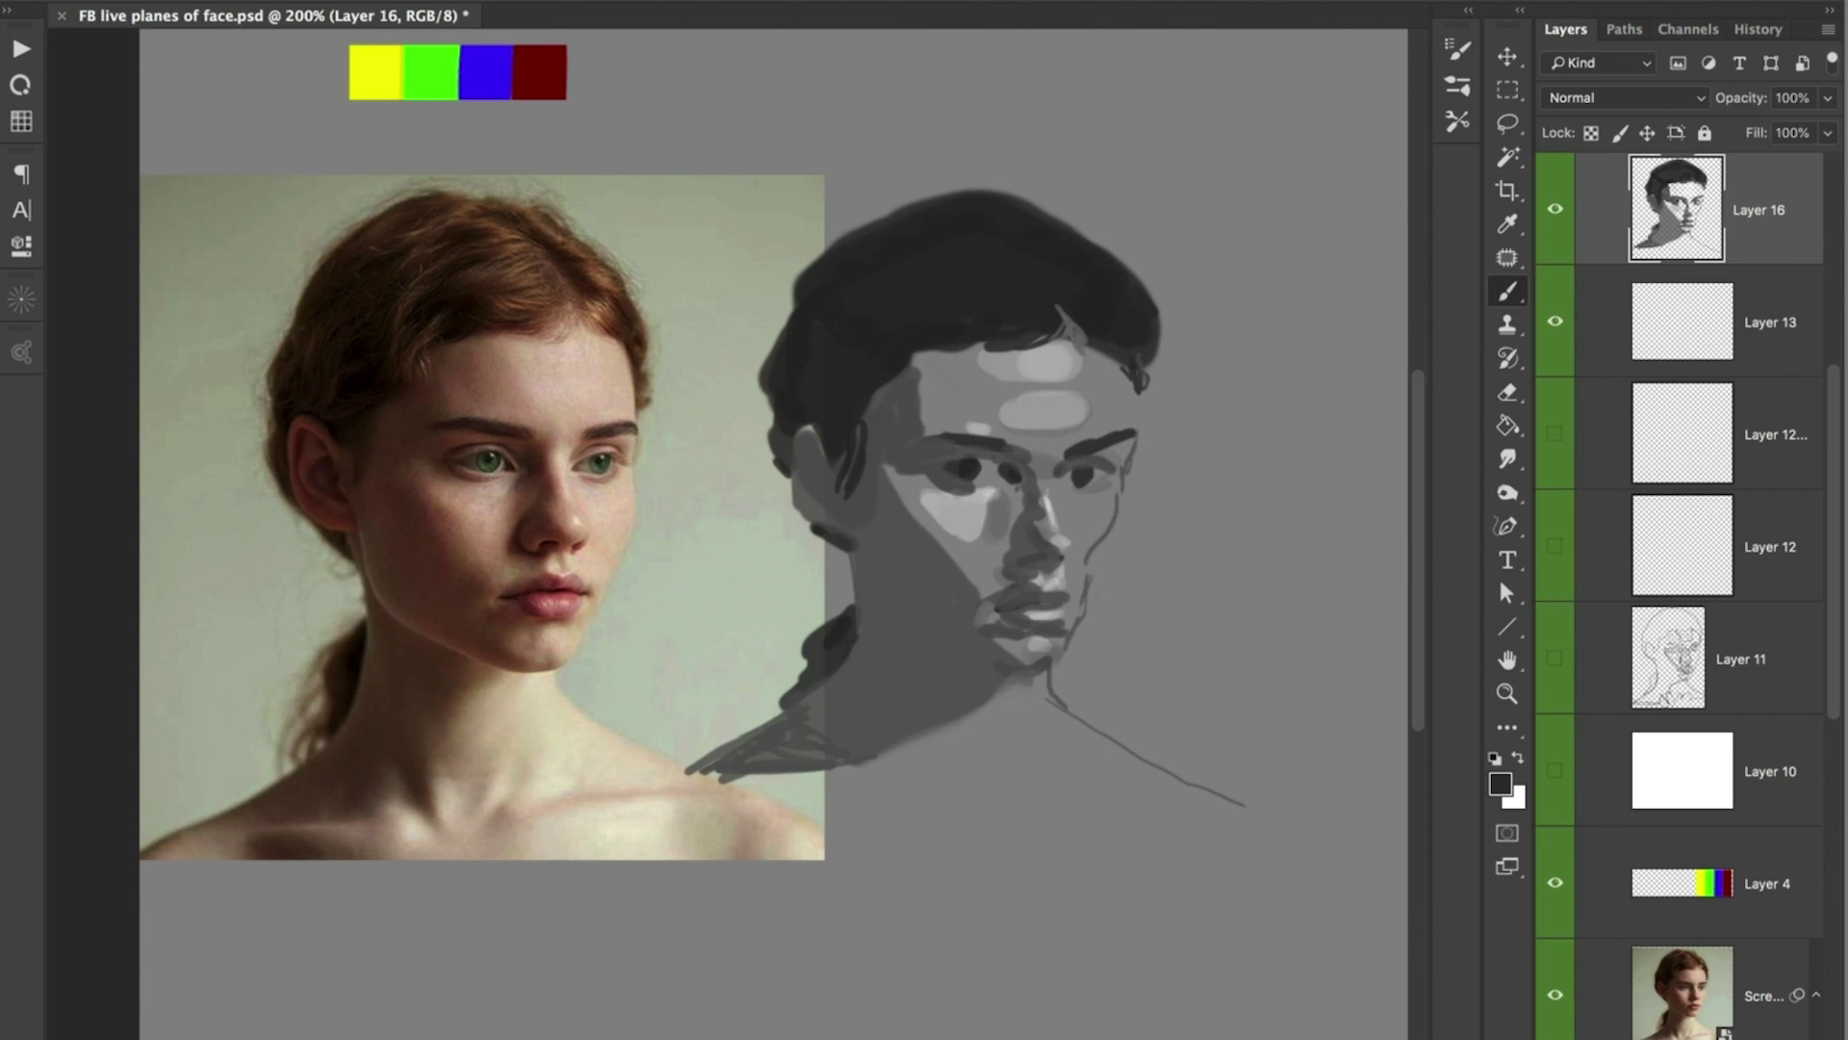
key(ctrl+plus)
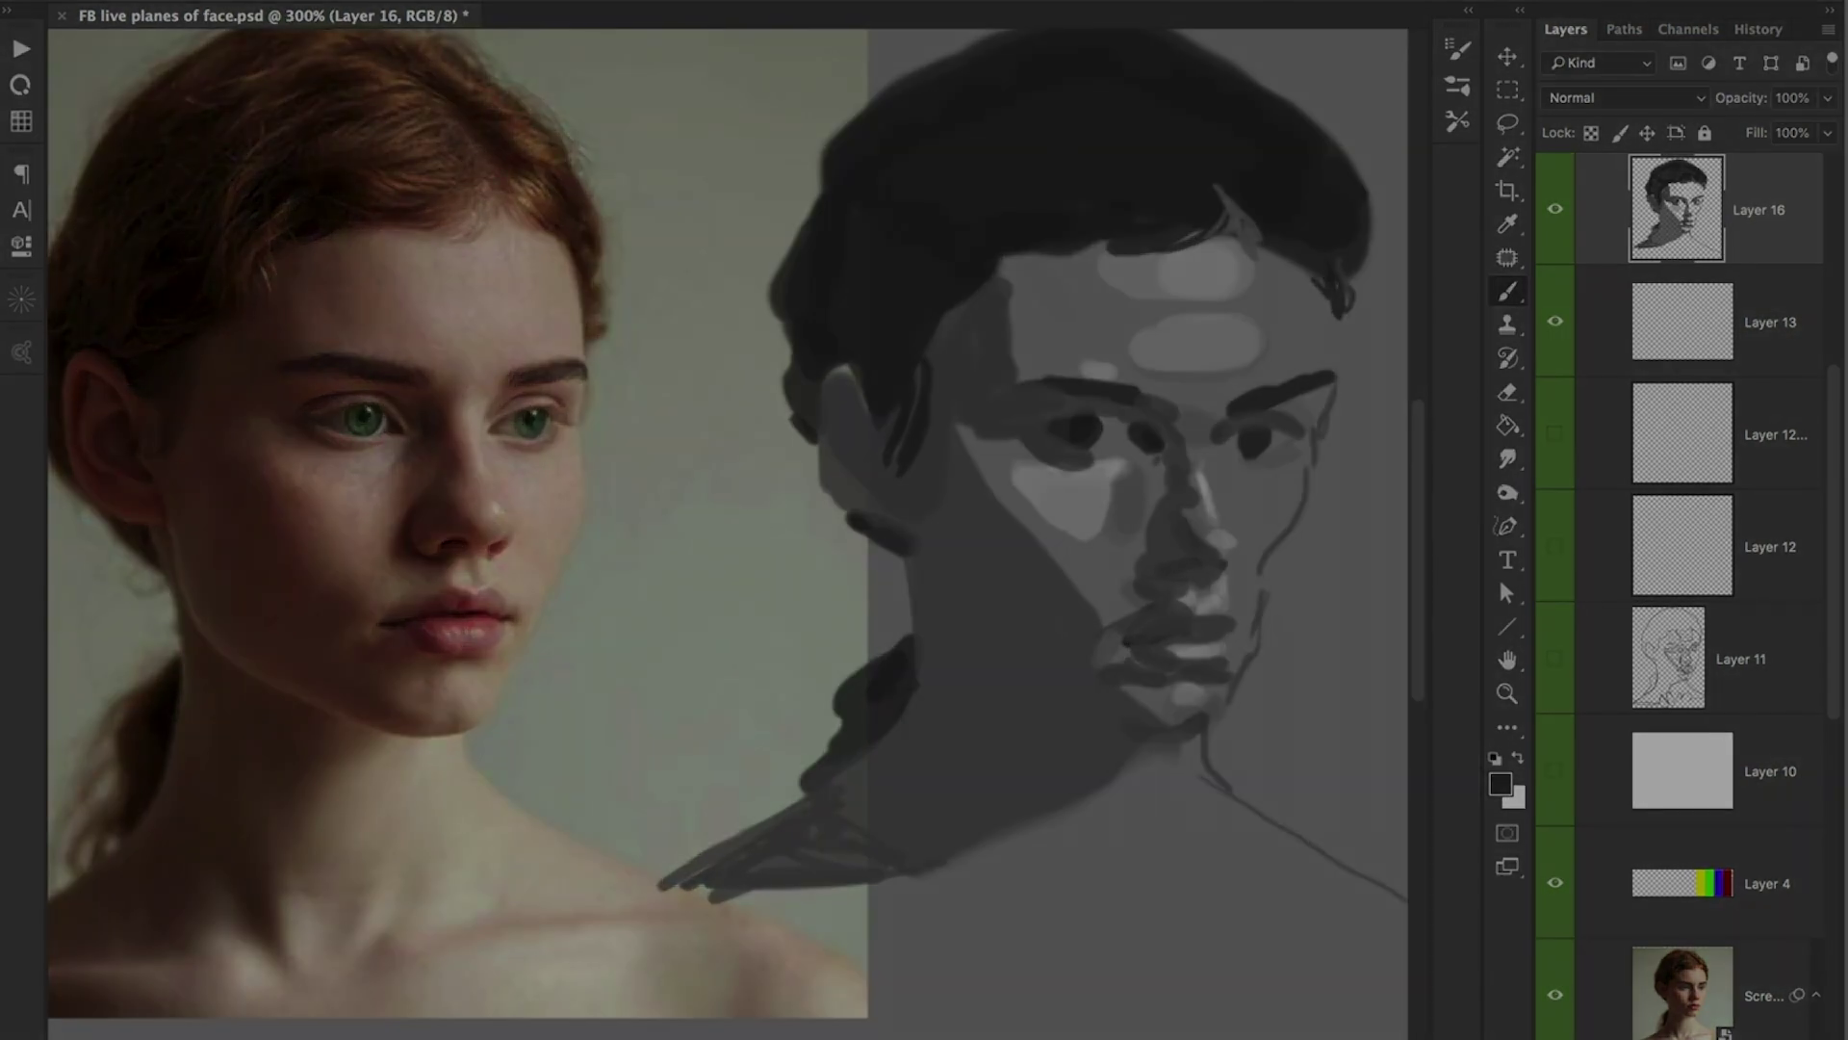